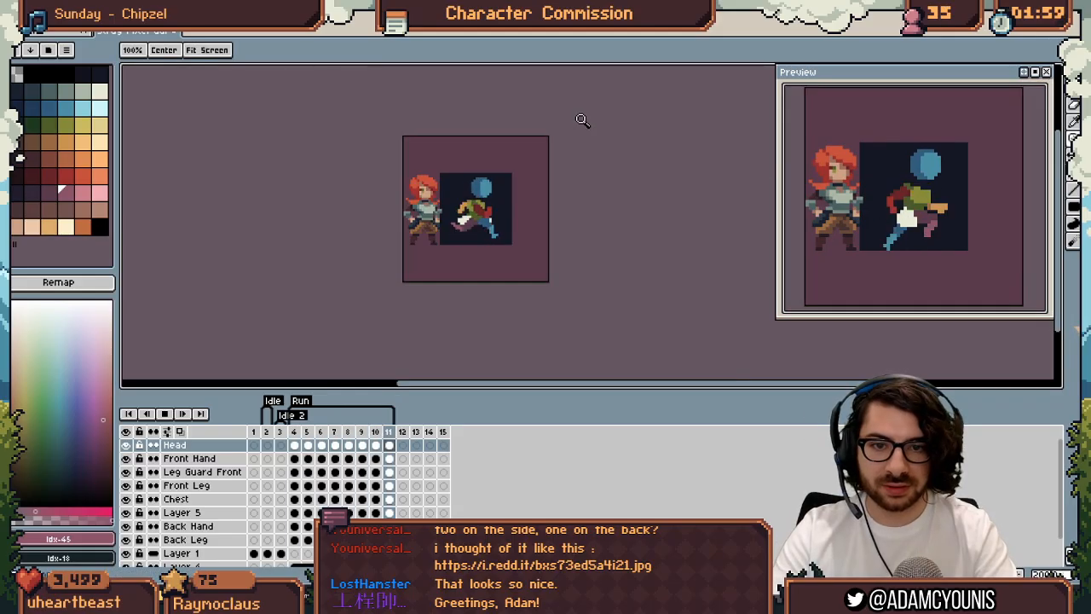
# Stop the run animation's playback and save the sprite file
pyautogui.press('Return')
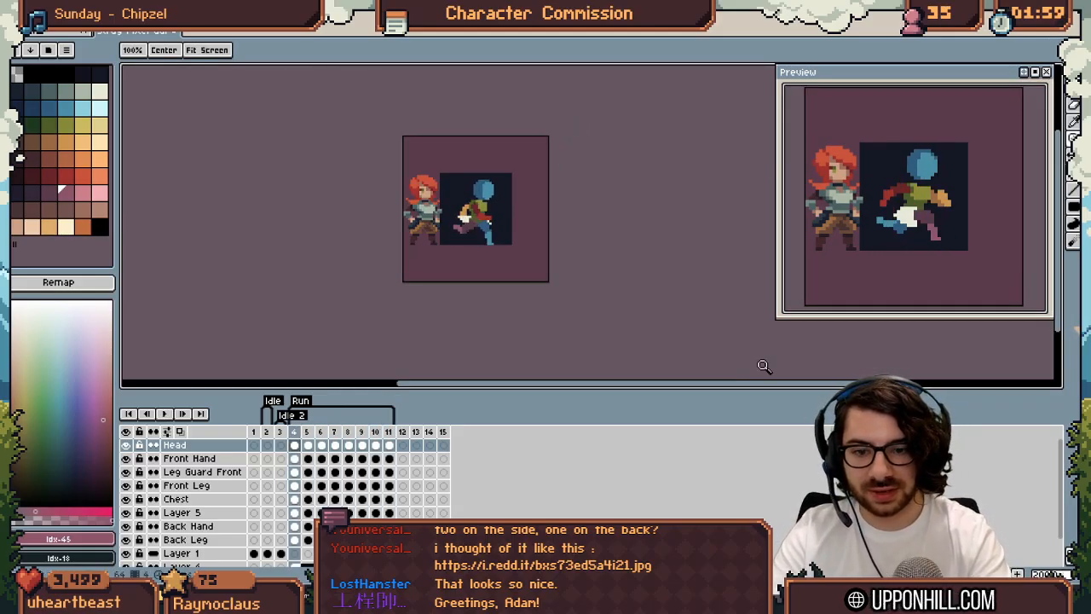
pyautogui.hotkey('ctrl', 's')
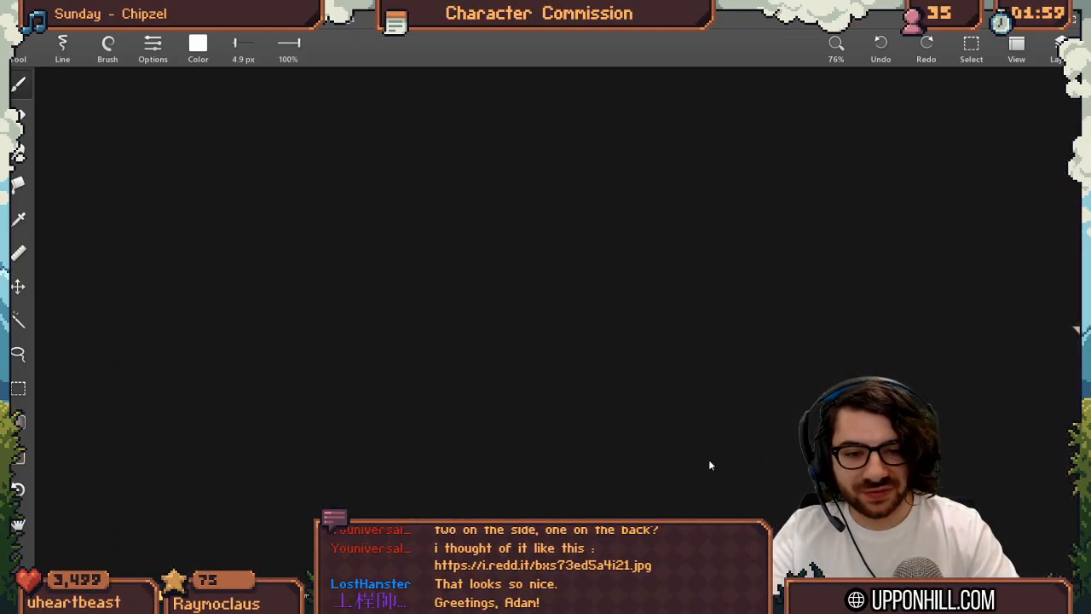
# Switch to the sketching canvas and draw a horizontal line with end ticks and a circle around its middle
pyautogui.moveTo(268, 225); pyautogui.dragTo(752, 225)
pyautogui.moveTo(270, 213); pyautogui.dragTo(270, 234)
pyautogui.hotkey('ctrl', 'z')
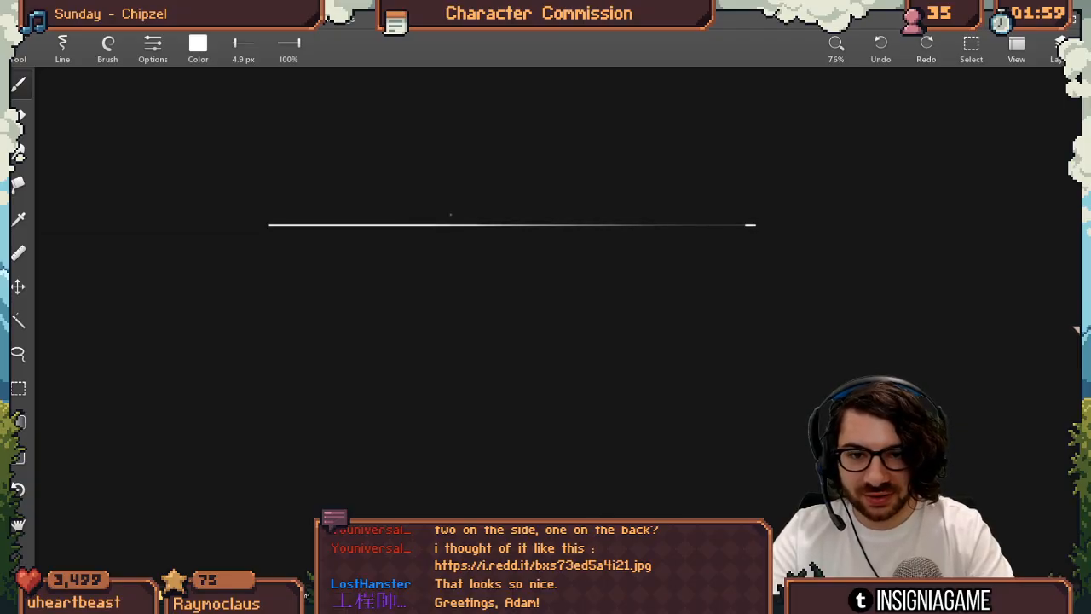
pyautogui.moveTo(460, 201)
pyautogui.mouseDown()
pyautogui.moveTo(468, 231)
pyautogui.moveTo(460, 201)
pyautogui.moveTo(516, 245)
pyautogui.moveTo(528, 194)
pyautogui.mouseUp()
pyautogui.hotkey('ctrl', 'z')
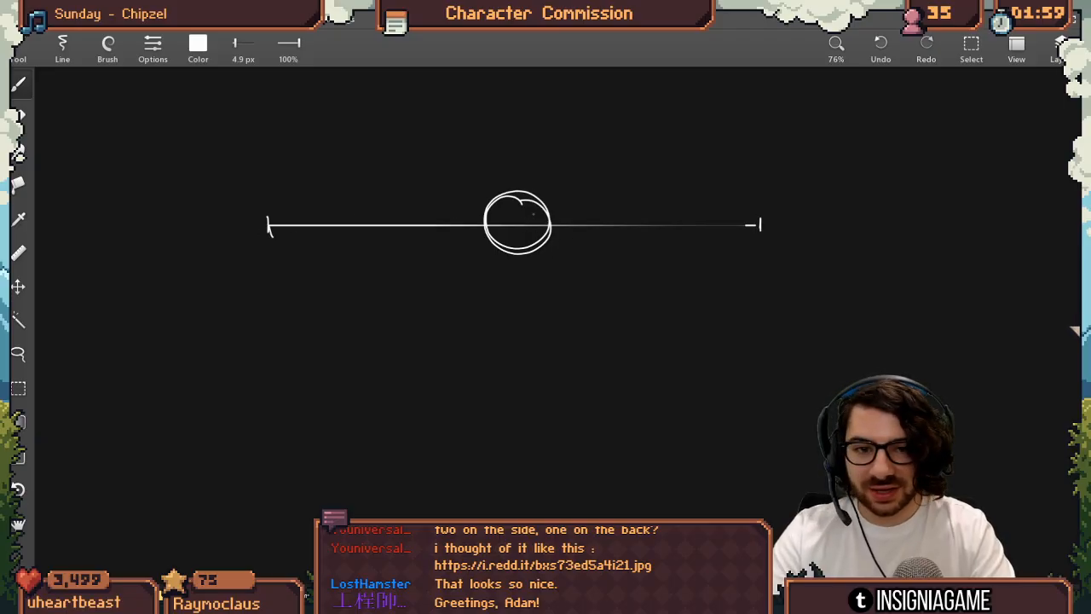
# Draw an arrow from the circle to a tick on the line, with a check mark above and a second arrow beyond
pyautogui.moveTo(534, 215)
pyautogui.mouseDown()
pyautogui.moveTo(607, 215)
pyautogui.moveTo(629, 166)
pyautogui.mouseUp()
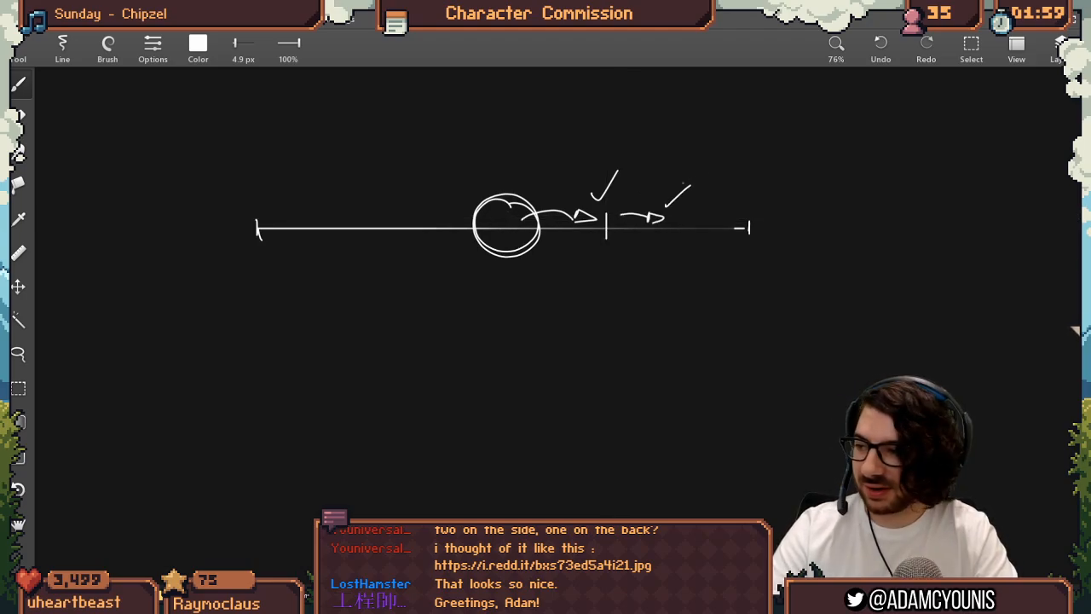
pyautogui.moveTo(655, 206); pyautogui.dragTo(691, 171)
pyautogui.moveTo(680, 198)
pyautogui.mouseDown()
pyautogui.moveTo(704, 194)
pyautogui.moveTo(721, 172)
pyautogui.mouseUp()
pyautogui.hotkey('ctrl', 'z')
pyautogui.hotkey('ctrl', 'z')
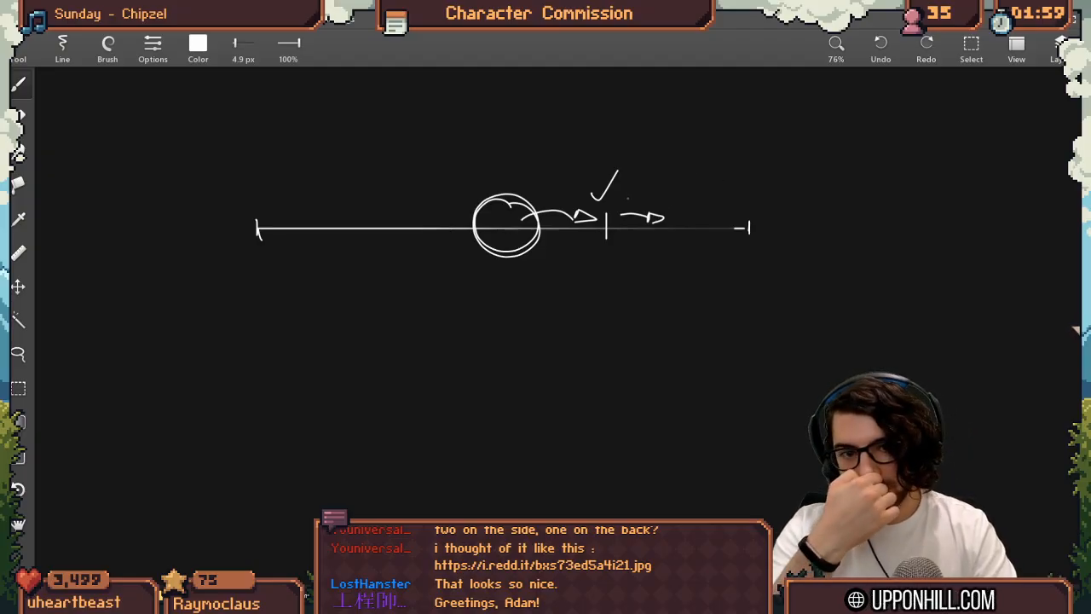
# Erase strokes inside the circle, including part of the line crossing it, and reselect the brush
pyautogui.press('e')
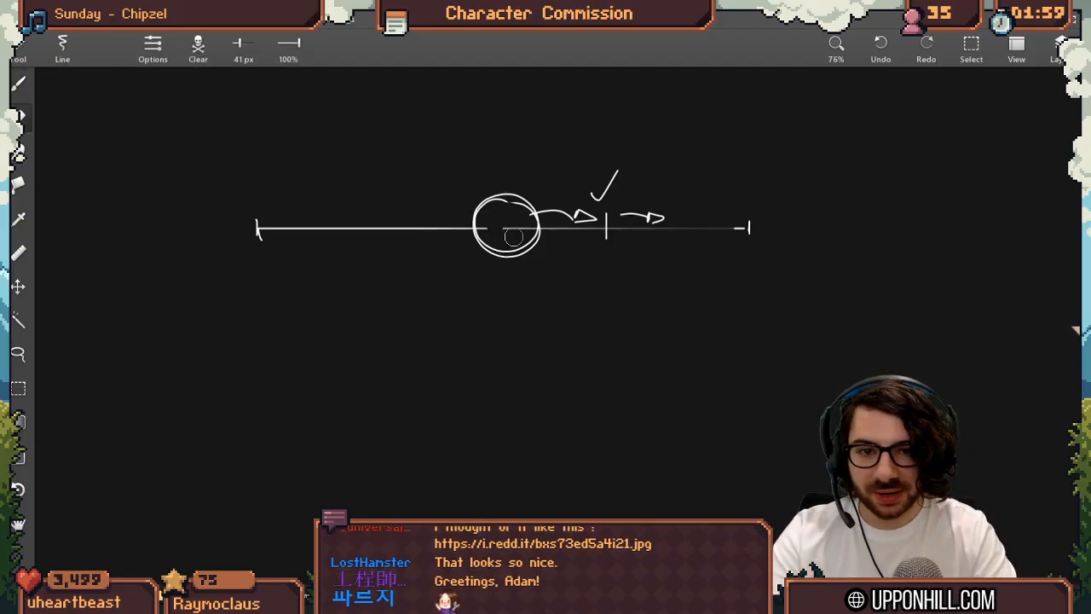
pyautogui.moveTo(514, 236)
pyautogui.mouseDown()
pyautogui.moveTo(523, 227)
pyautogui.moveTo(498, 230)
pyautogui.moveTo(527, 239)
pyautogui.moveTo(517, 250)
pyautogui.moveTo(629, 175)
pyautogui.moveTo(661, 211)
pyautogui.moveTo(673, 188)
pyautogui.moveTo(437, 204)
pyautogui.moveTo(564, 228)
pyautogui.moveTo(570, 266)
pyautogui.mouseUp()
pyautogui.press('b')
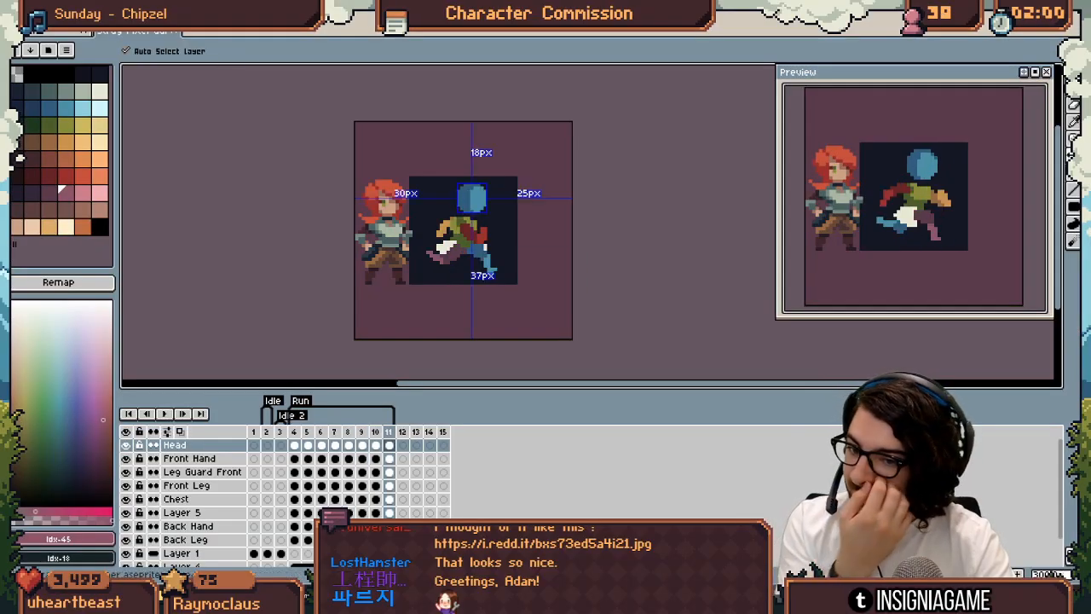
# Switch to the pixel art editor, add a layer above Head and name it Hair
pyautogui.hotkey('shift', 'n')
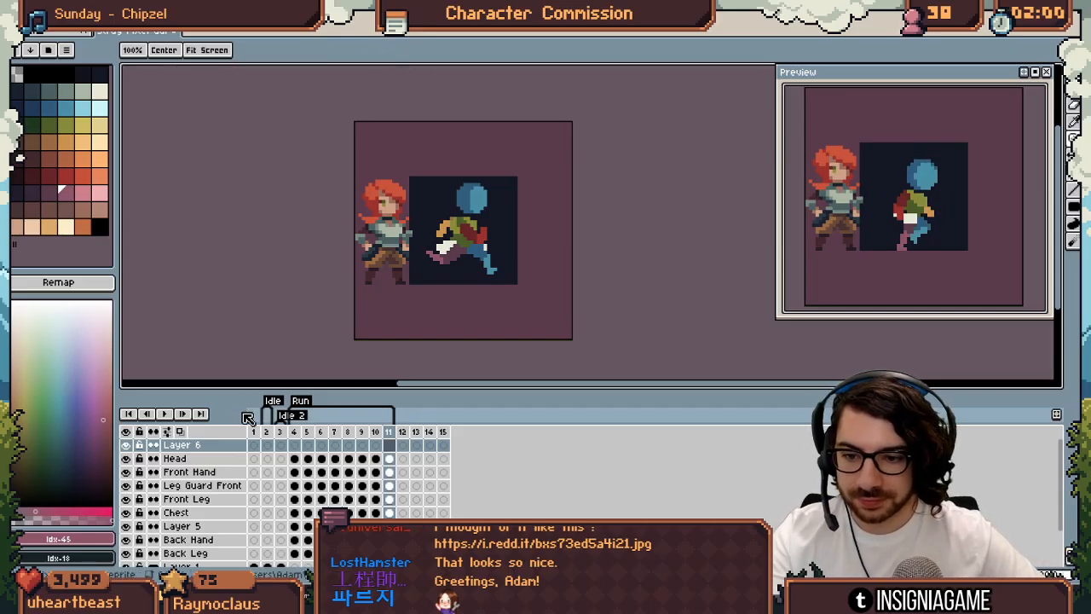
pyautogui.click(175, 447)
pyautogui.doubleClick(177, 445)
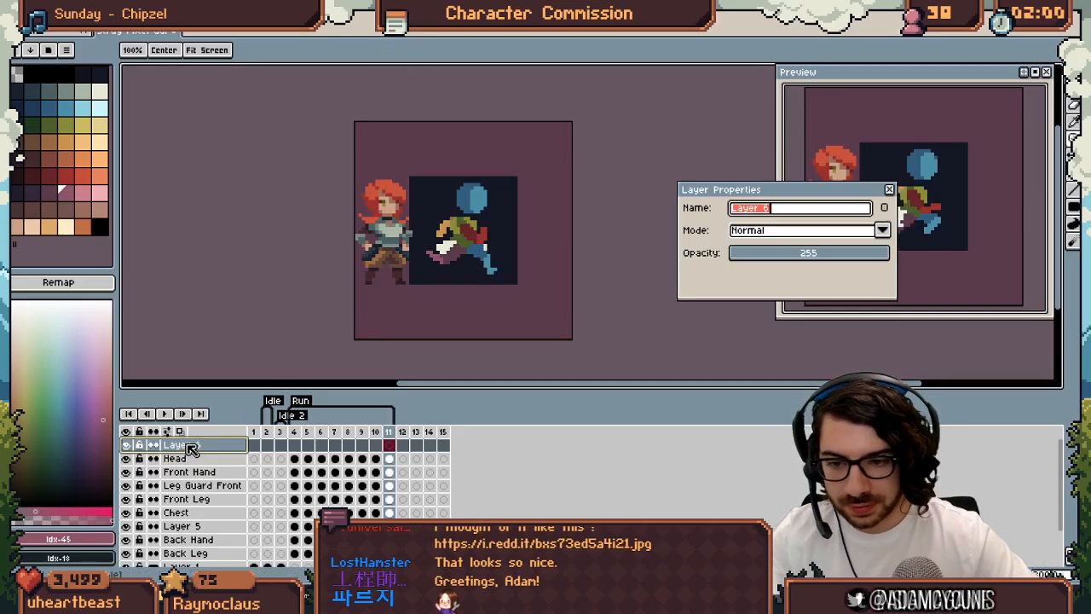
pyautogui.write('Hair')
pyautogui.press('Return')
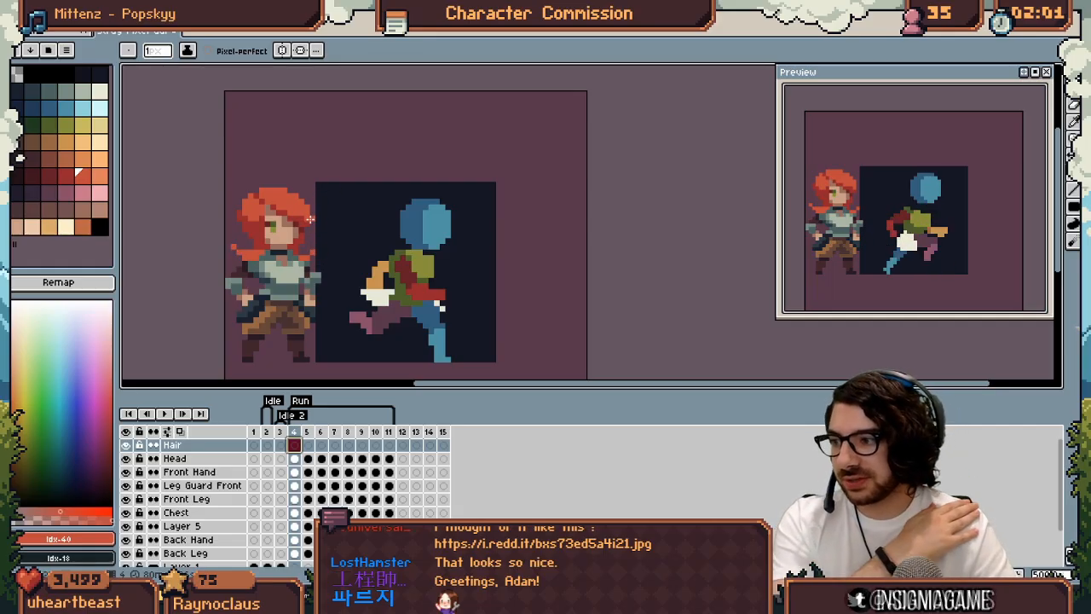
# Step through the run animation up to frame 11 to examine how the head moves
pyautogui.press('Right')
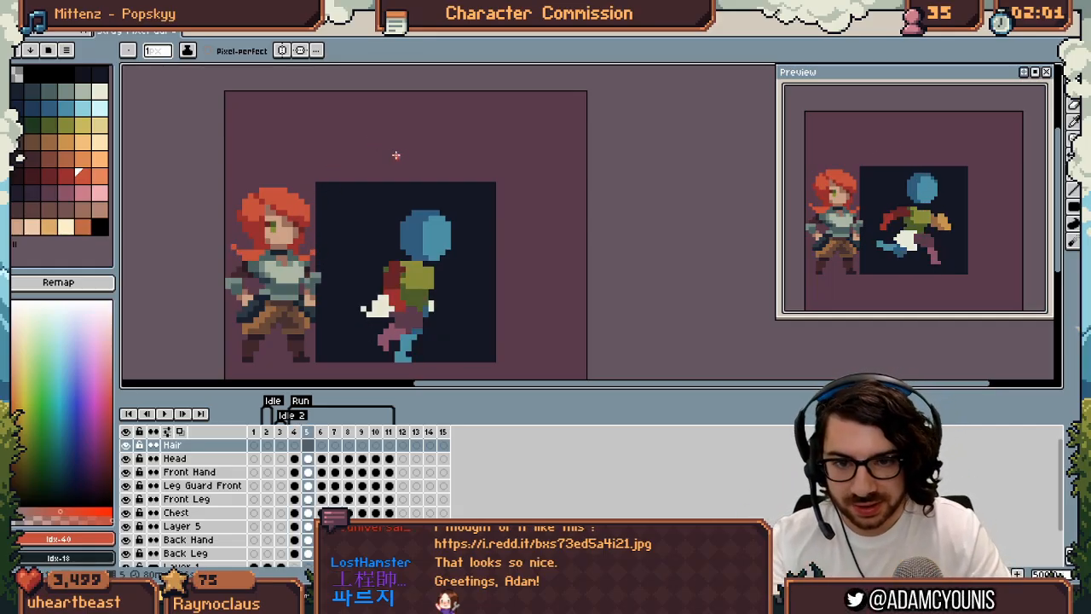
pyautogui.press('Right')
pyautogui.press('Right')
pyautogui.press('Right')
pyautogui.press('Right')
pyautogui.press('Right')
pyautogui.press('Right')
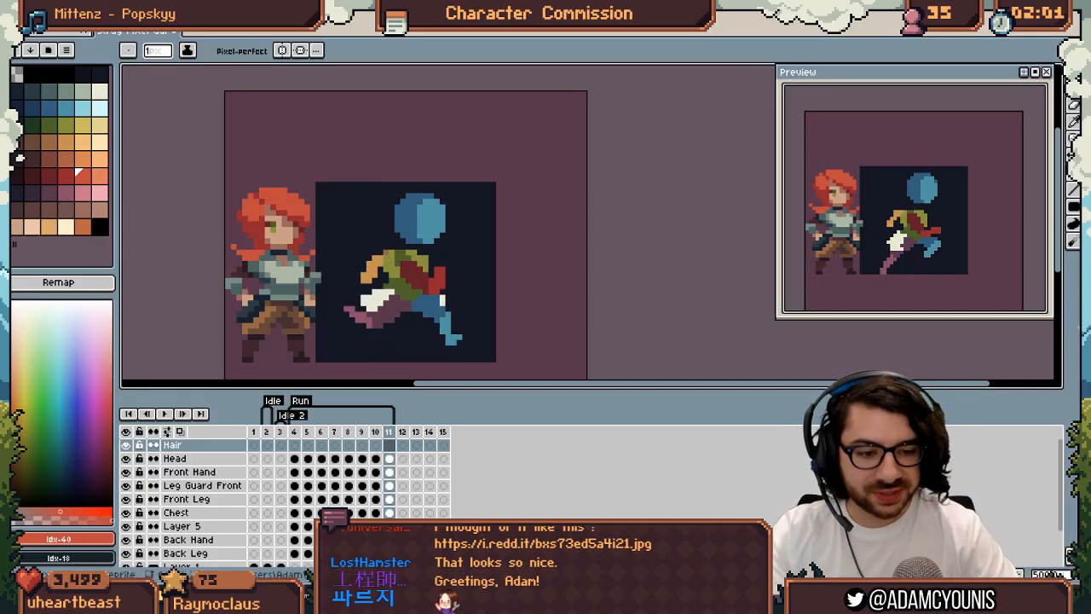
# Switch to the sketching canvas and sketch a round head with a face, an upward diagonal arrow and a trailing chain of small circles
pyautogui.hotkey('alt', 'Tab')
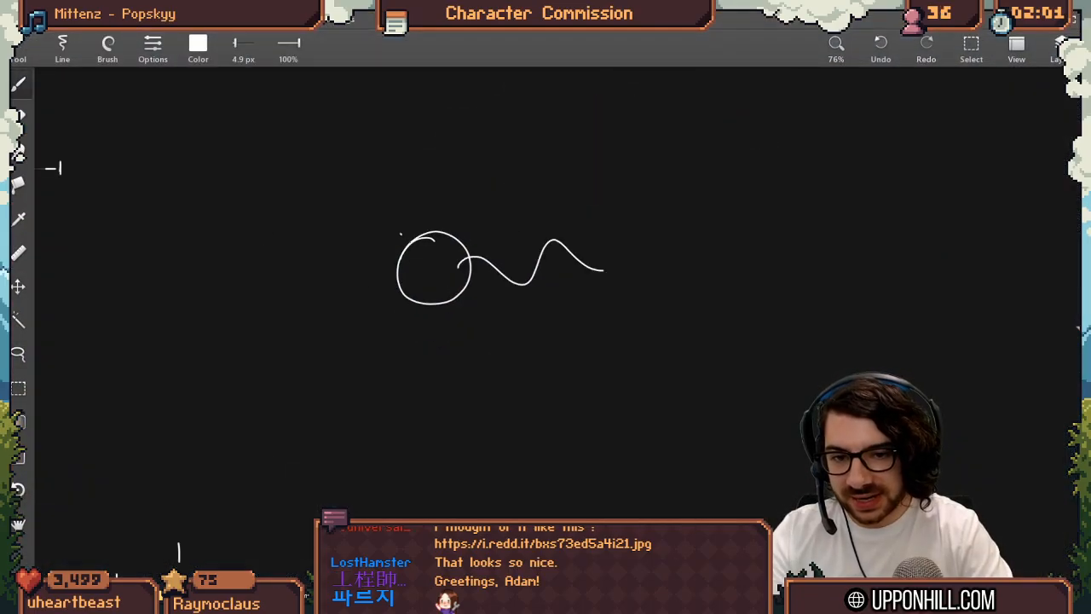
pyautogui.hotkey('ctrl', 'z')
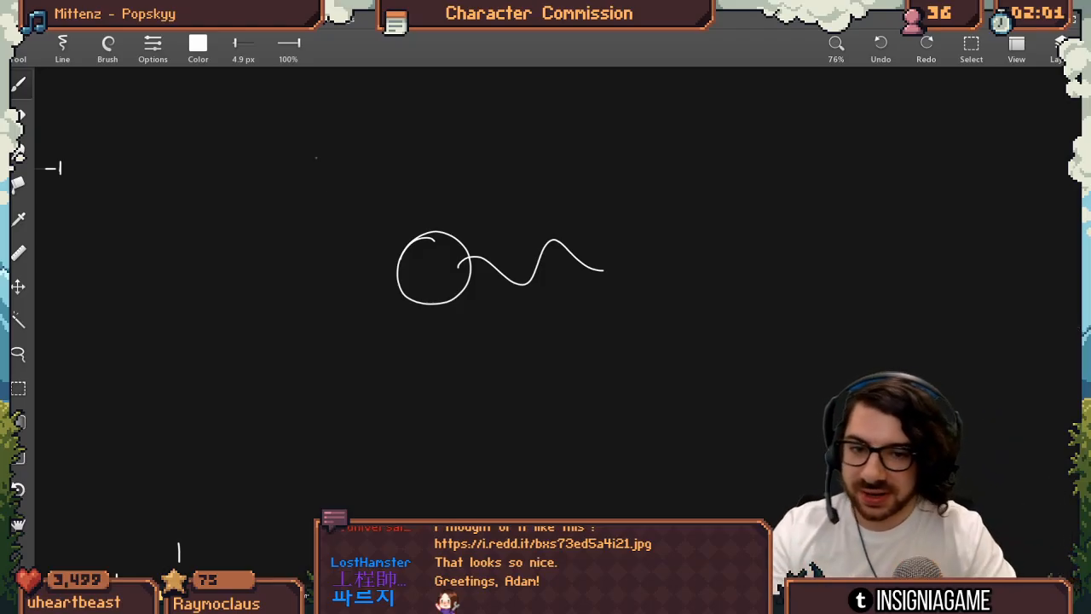
pyautogui.moveTo(506, 246); pyautogui.dragTo(371, 240)
pyautogui.hotkey('ctrl', 'z')
pyautogui.hotkey('ctrl', 'z')
pyautogui.moveTo(556, 265)
pyautogui.mouseDown()
pyautogui.moveTo(576, 330)
pyautogui.moveTo(552, 259)
pyautogui.mouseUp()
pyautogui.moveTo(532, 304)
pyautogui.mouseDown()
pyautogui.moveTo(461, 324)
pyautogui.moveTo(486, 327)
pyautogui.moveTo(417, 324)
pyautogui.mouseUp()
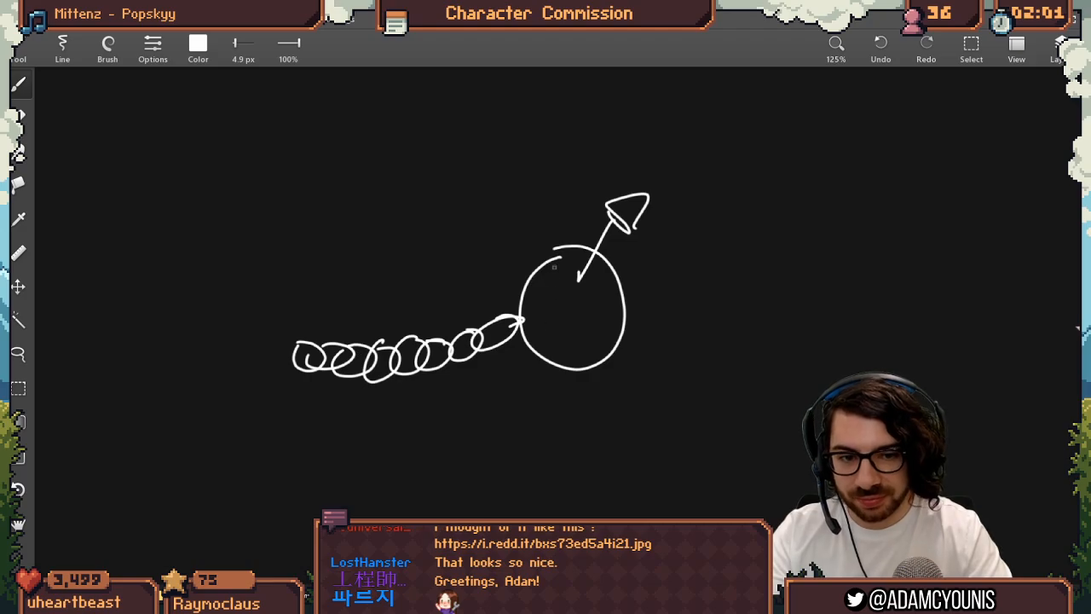
pyautogui.moveTo(558, 285)
pyautogui.mouseDown()
pyautogui.moveTo(561, 300)
pyautogui.moveTo(626, 304)
pyautogui.mouseUp()
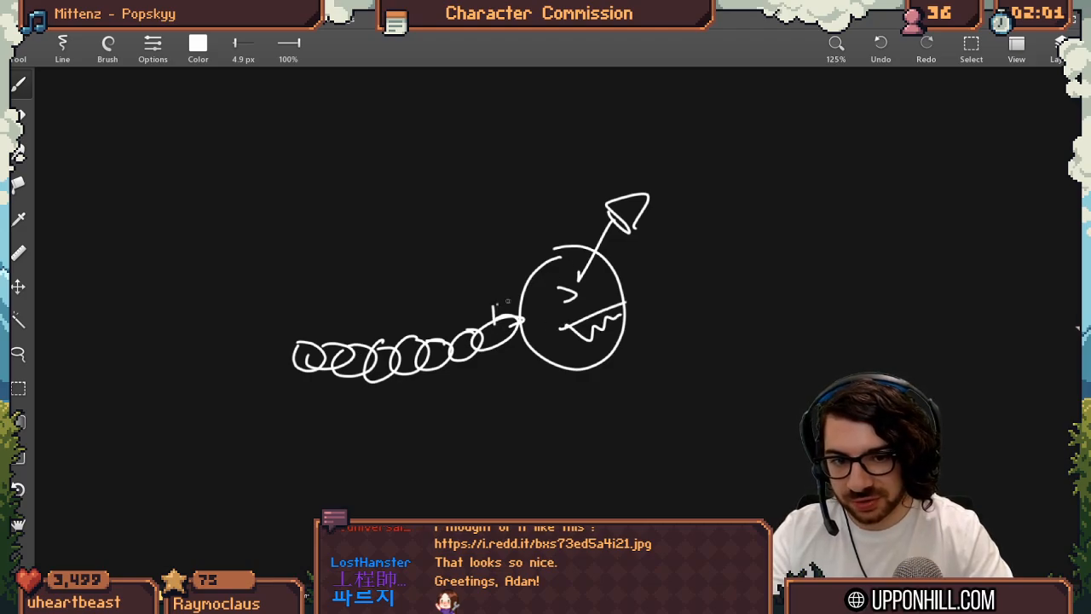
# Sketch a small arrow from the first chain link into the head, undoing the extra marks around the second link
pyautogui.moveTo(467, 330); pyautogui.dragTo(477, 357)
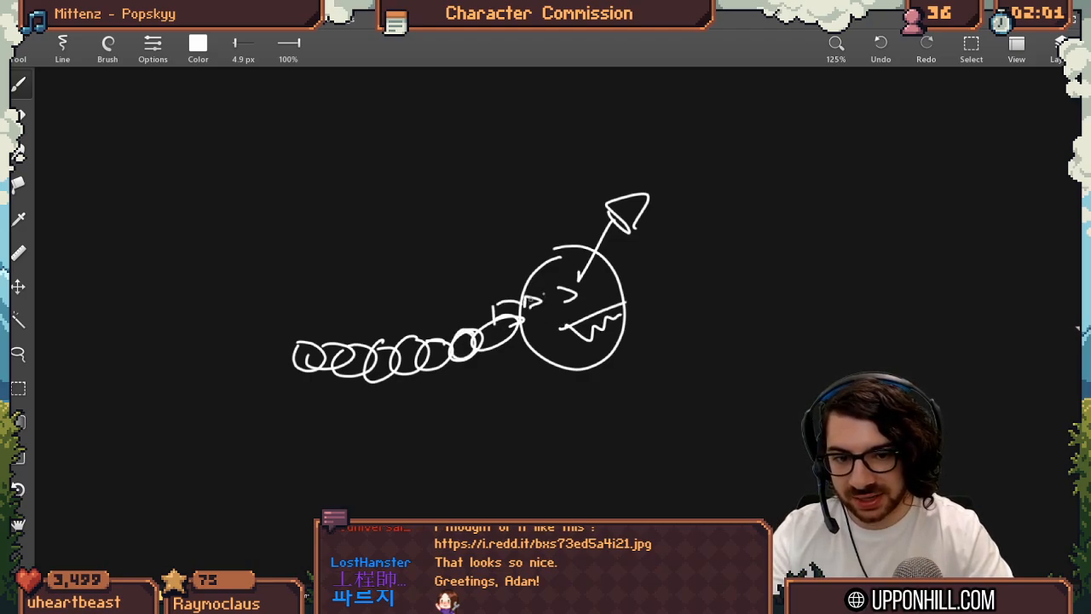
pyautogui.moveTo(544, 294); pyautogui.dragTo(540, 298)
pyautogui.hotkey('ctrl', 'z')
pyautogui.hotkey('ctrl', 'z')
pyautogui.hotkey('ctrl', 'z')
pyautogui.moveTo(468, 323)
pyautogui.mouseDown()
pyautogui.moveTo(509, 320)
pyautogui.moveTo(491, 321)
pyautogui.mouseUp()
pyautogui.hotkey('ctrl', 'z')
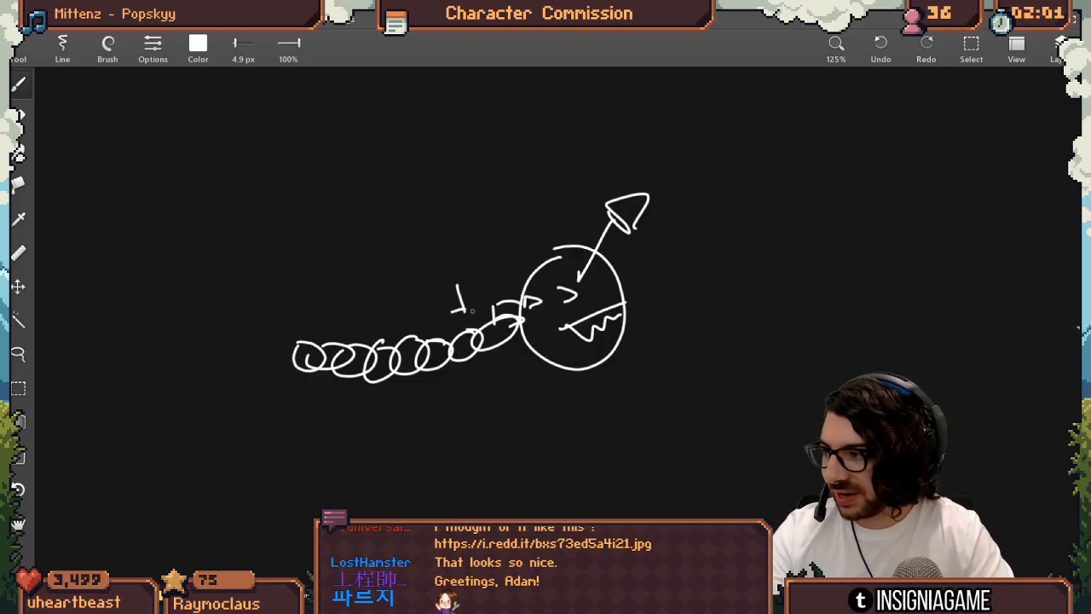
pyautogui.hotkey('ctrl', 'z')
# Draw a row of downward arrows above the links along the whole chain
pyautogui.moveTo(471, 269); pyautogui.dragTo(493, 309)
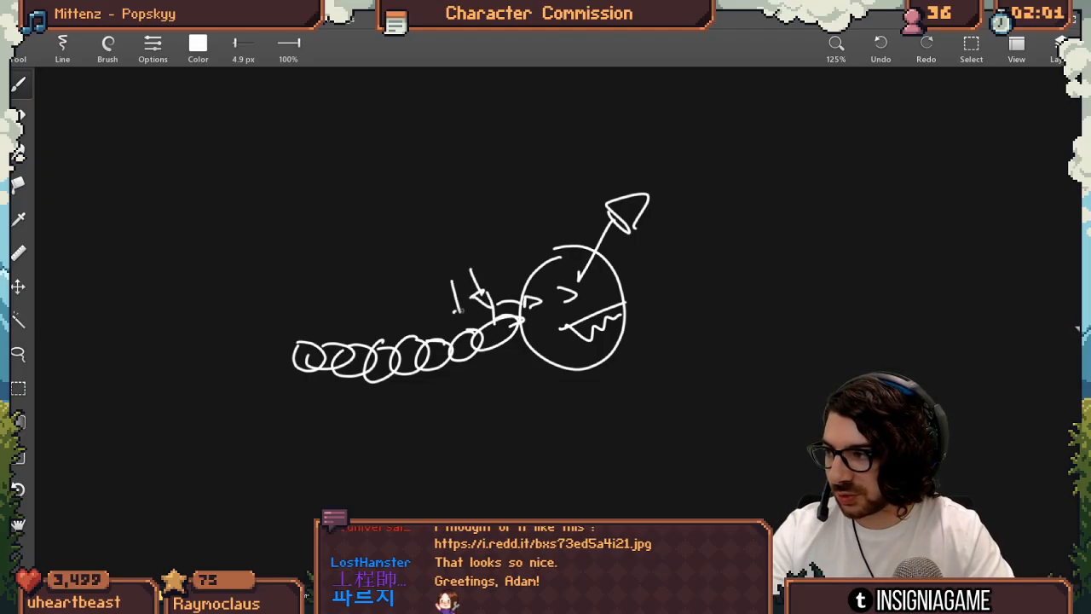
pyautogui.moveTo(430, 281); pyautogui.dragTo(430, 325)
pyautogui.moveTo(414, 283); pyautogui.dragTo(413, 329)
pyautogui.moveTo(383, 290); pyautogui.dragTo(384, 329)
pyautogui.moveTo(350, 290)
pyautogui.mouseDown()
pyautogui.moveTo(346, 324)
pyautogui.moveTo(337, 313)
pyautogui.moveTo(309, 320)
pyautogui.mouseUp()
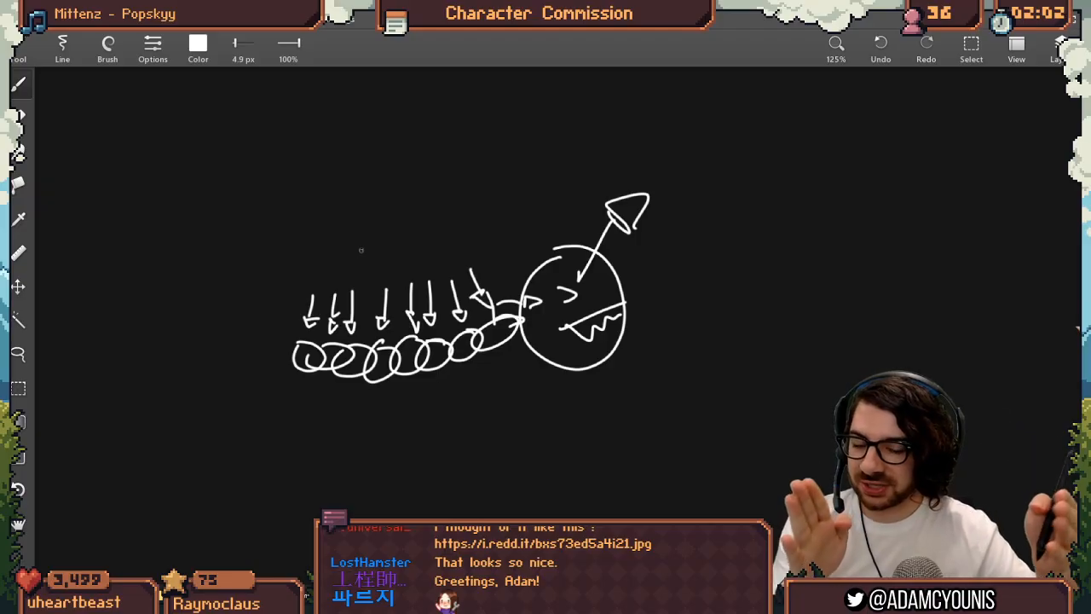
# Below the chain sketch, draw a circle with a curved hair ribbon hanging behind it and a wavy arrow leading forward
pyautogui.moveTo(451, 358); pyautogui.dragTo(424, 177)
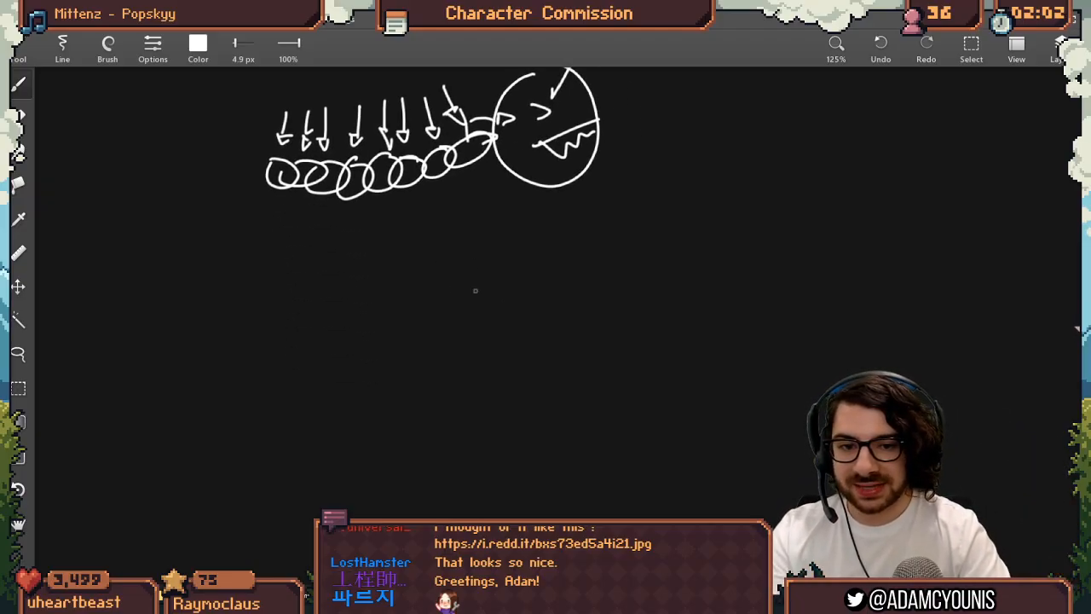
pyautogui.moveTo(482, 253)
pyautogui.mouseDown()
pyautogui.moveTo(520, 262)
pyautogui.moveTo(484, 247)
pyautogui.moveTo(430, 372)
pyautogui.moveTo(401, 341)
pyautogui.moveTo(424, 379)
pyautogui.mouseUp()
pyautogui.moveTo(462, 337); pyautogui.dragTo(423, 347)
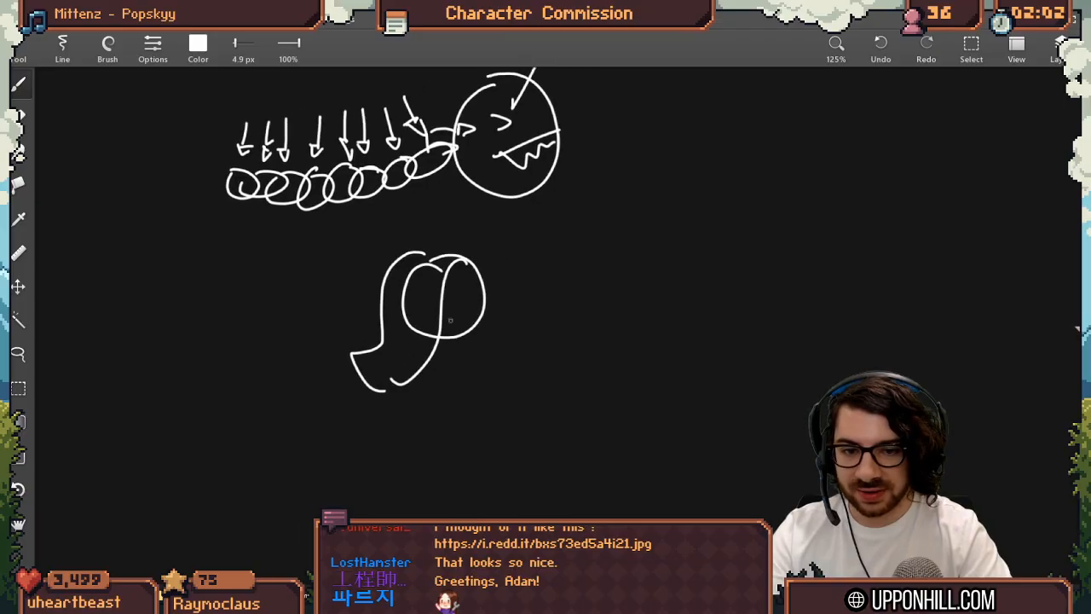
pyautogui.moveTo(475, 294)
pyautogui.mouseDown()
pyautogui.moveTo(537, 315)
pyautogui.moveTo(598, 382)
pyautogui.mouseUp()
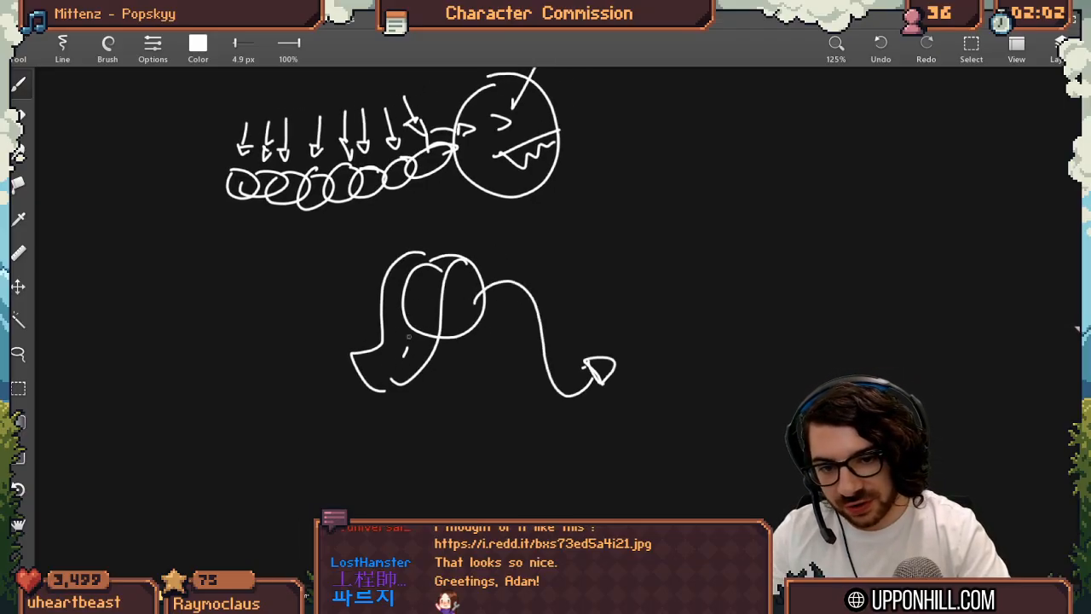
# Divide the hair ribbon into segments with short cross strokes along its length
pyautogui.moveTo(407, 338)
pyautogui.mouseDown()
pyautogui.moveTo(464, 246)
pyautogui.moveTo(479, 312)
pyautogui.mouseUp()
pyautogui.hotkey('ctrl', 'z')
pyautogui.moveTo(410, 252)
pyautogui.mouseDown()
pyautogui.moveTo(450, 272)
pyautogui.moveTo(413, 264)
pyautogui.moveTo(429, 270)
pyautogui.moveTo(406, 290)
pyautogui.moveTo(445, 290)
pyautogui.mouseUp()
pyautogui.moveTo(391, 287)
pyautogui.mouseDown()
pyautogui.moveTo(440, 301)
pyautogui.moveTo(440, 313)
pyautogui.mouseUp()
pyautogui.moveTo(395, 319)
pyautogui.mouseDown()
pyautogui.moveTo(434, 327)
pyautogui.moveTo(428, 347)
pyautogui.mouseUp()
pyautogui.moveTo(390, 341); pyautogui.dragTo(421, 362)
pyautogui.moveTo(379, 352); pyautogui.dragTo(404, 375)
pyautogui.moveTo(370, 365); pyautogui.dragTo(383, 382)
pyautogui.moveTo(407, 298)
pyautogui.mouseDown()
pyautogui.moveTo(502, 316)
pyautogui.moveTo(535, 359)
pyautogui.mouseUp()
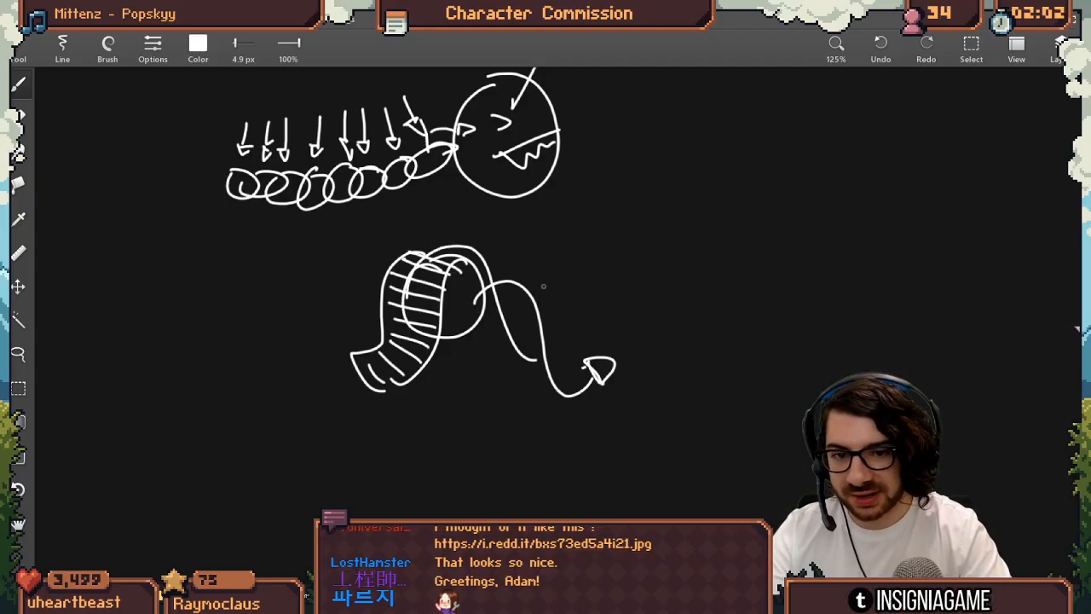
pyautogui.hotkey('ctrl', 'z')
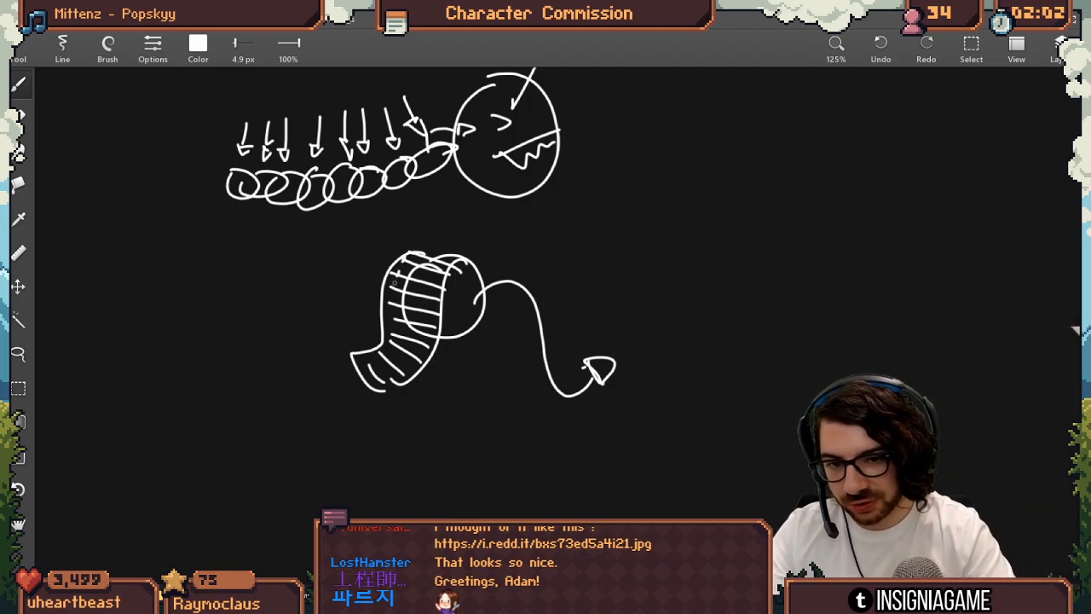
# Sketch a long wavy line in the empty area beyond the wavy arrow
pyautogui.moveTo(700, 400)
pyautogui.mouseDown()
pyautogui.moveTo(646, 358)
pyautogui.moveTo(378, 358)
pyautogui.moveTo(197, 382)
pyautogui.mouseUp()
pyautogui.hotkey('ctrl', '-')
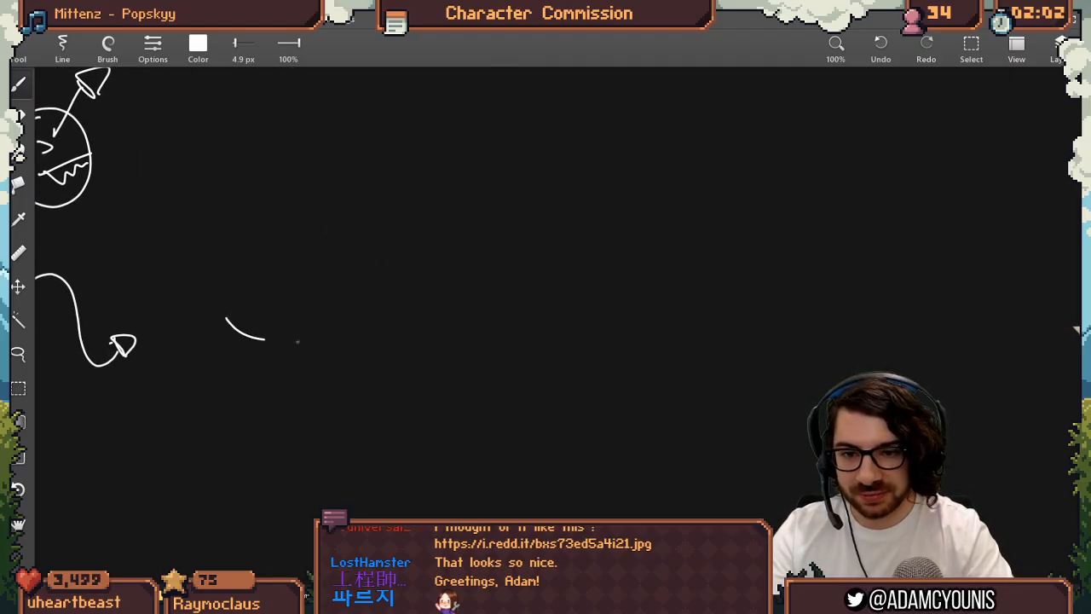
pyautogui.moveTo(298, 342); pyautogui.dragTo(756, 377)
pyautogui.hotkey('ctrl', 'z')
pyautogui.moveTo(248, 339)
pyautogui.mouseDown()
pyautogui.moveTo(444, 315)
pyautogui.moveTo(780, 333)
pyautogui.mouseUp()
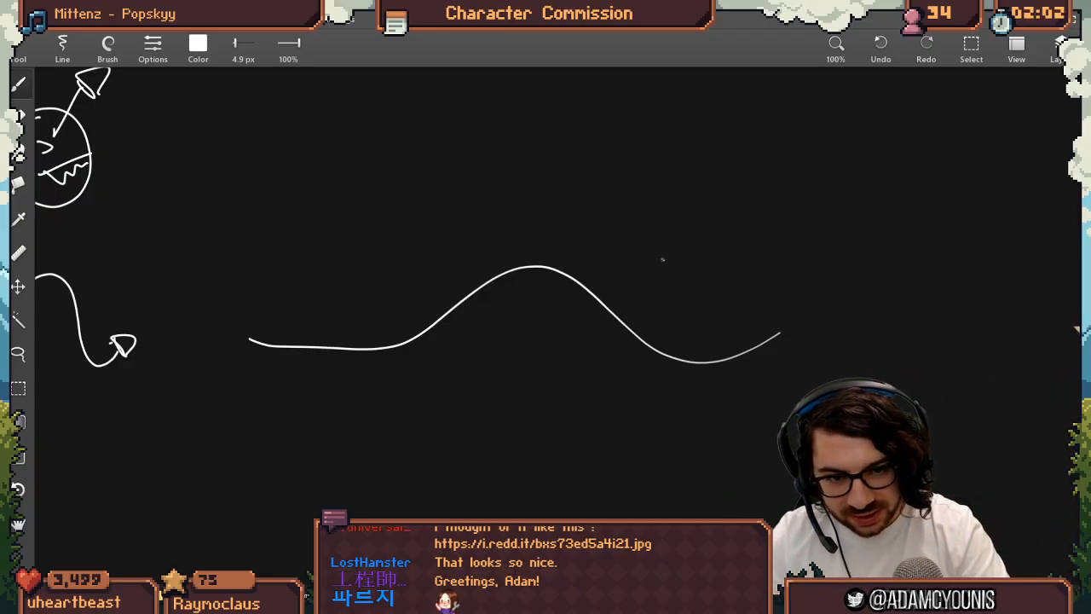
# Draw a left-pointing arrow above the wave and extend the wave's right end with another rising crest
pyautogui.moveTo(663, 259); pyautogui.dragTo(465, 236)
pyautogui.moveTo(774, 342); pyautogui.dragTo(873, 271)
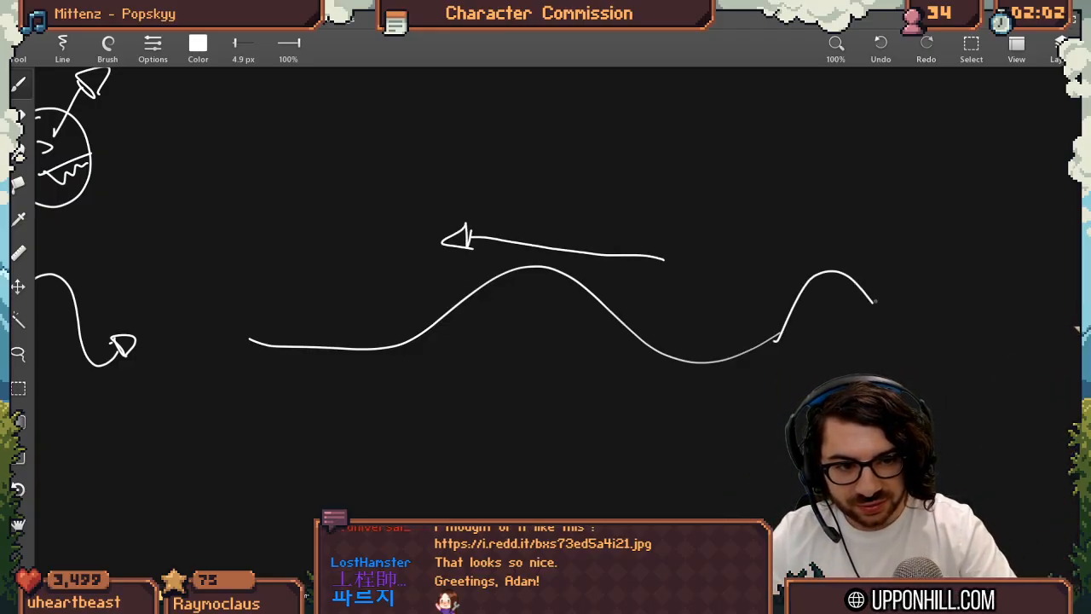
pyautogui.hotkey('ctrl', 'z')
pyautogui.moveTo(738, 355); pyautogui.dragTo(864, 271)
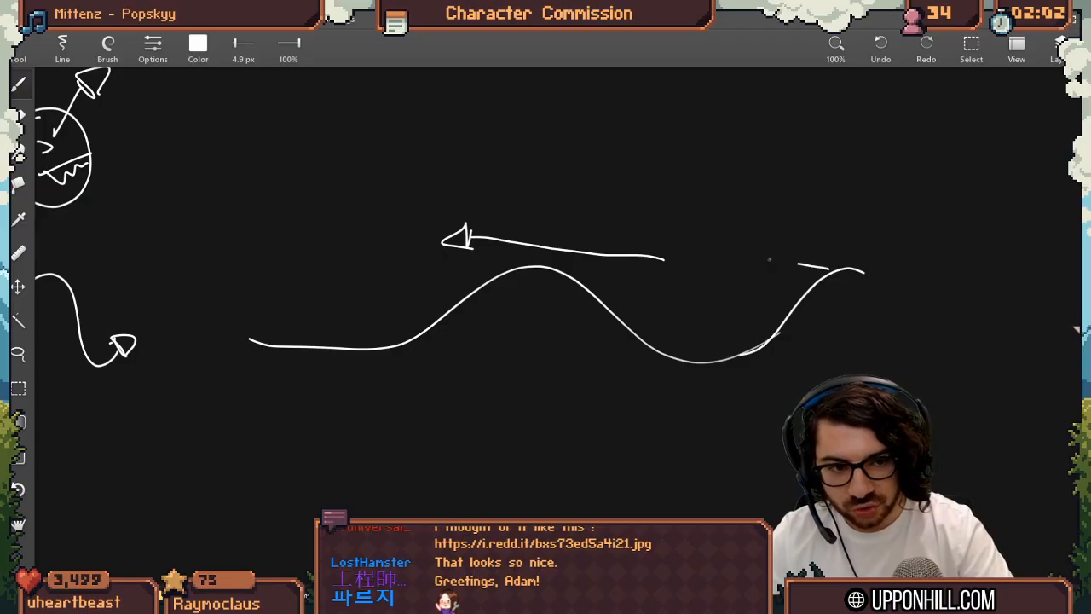
pyautogui.moveTo(770, 259)
pyautogui.mouseDown()
pyautogui.moveTo(311, 214)
pyautogui.moveTo(312, 228)
pyautogui.moveTo(268, 226)
pyautogui.mouseUp()
pyautogui.hotkey('ctrl', 'z')
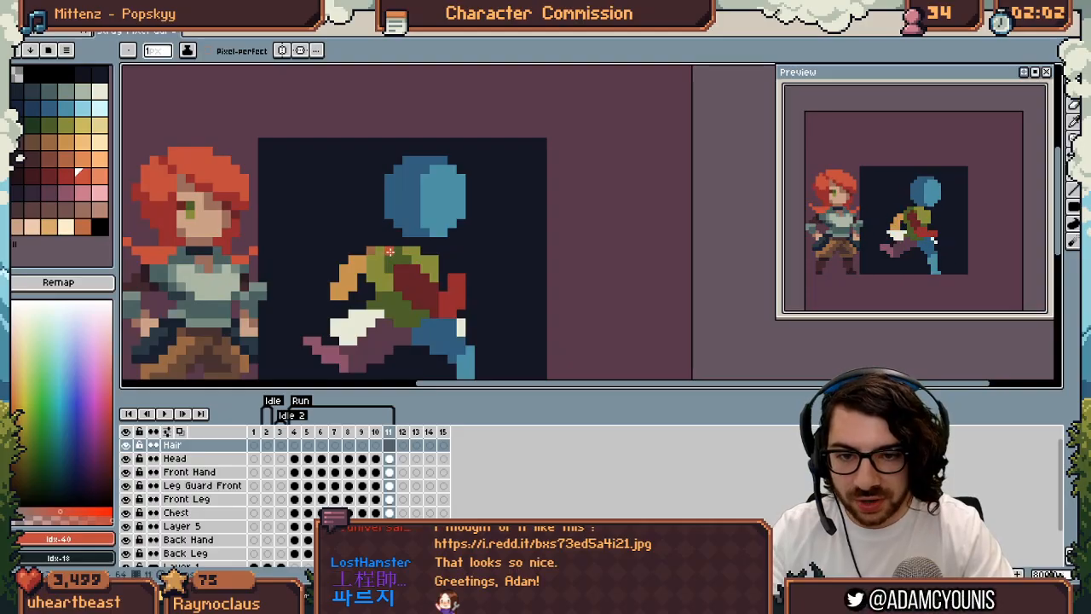
# Compare the opening run frames, then paint a short red hair strand behind the neck on the Hair layer in frame 6
pyautogui.moveTo(137, 243); pyautogui.dragTo(181, 243)
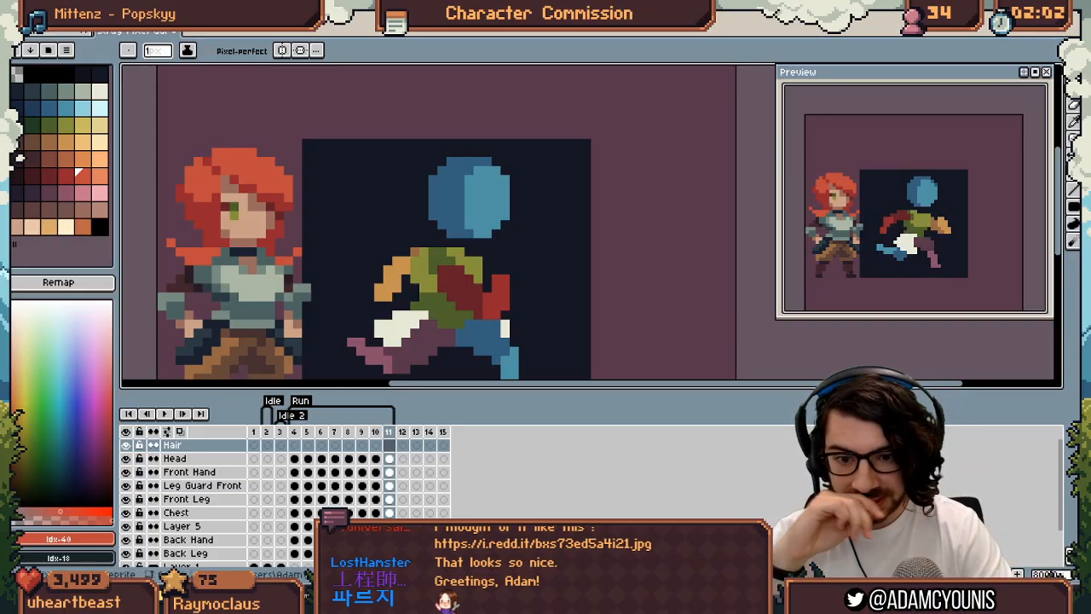
pyautogui.press('Right')
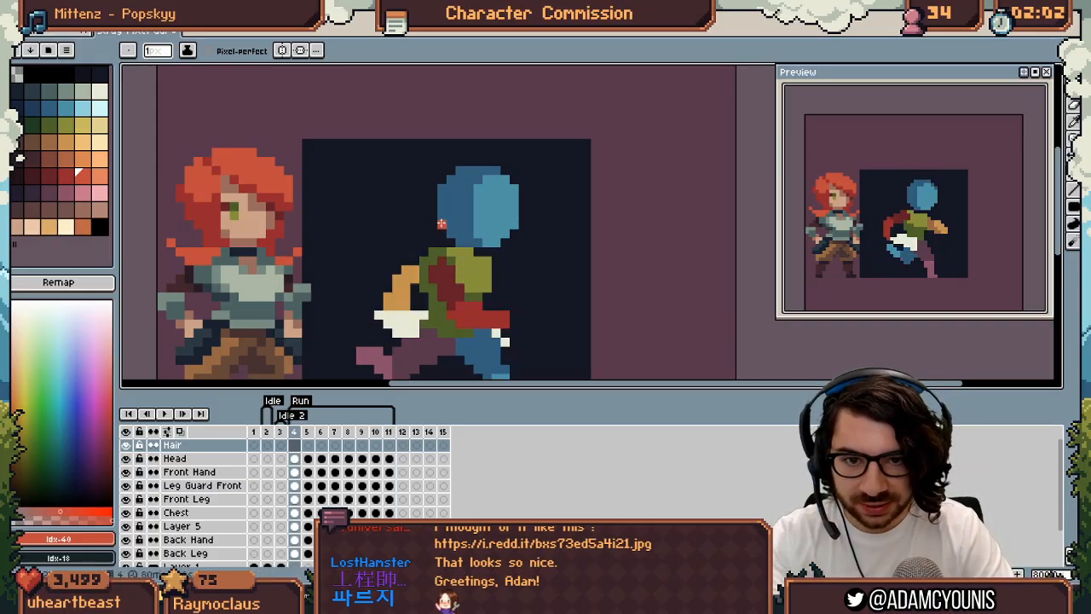
pyautogui.press('Right')
pyautogui.press('Right')
pyautogui.press('Left')
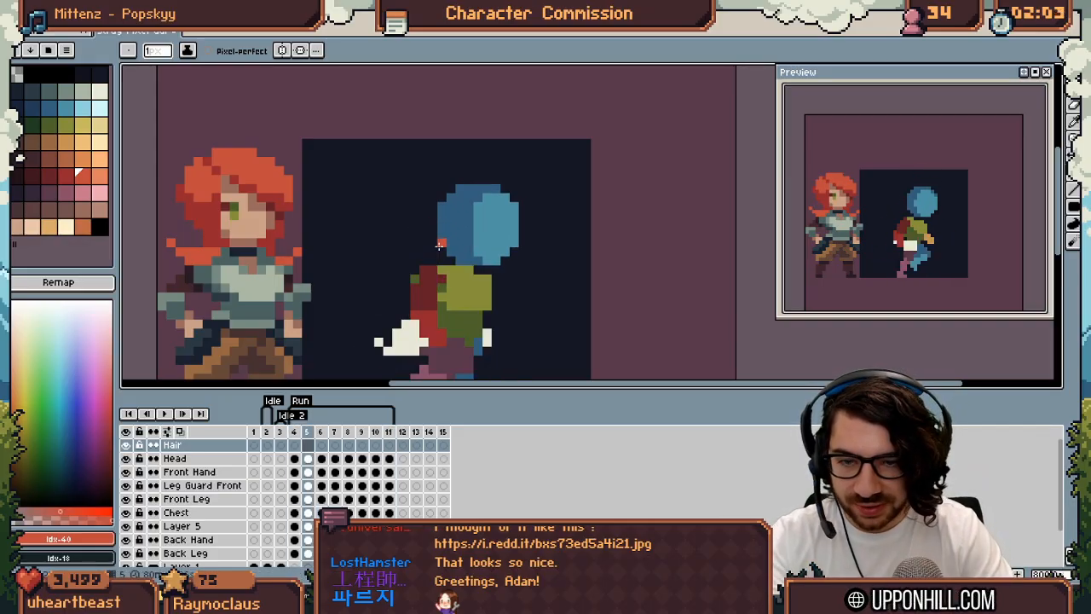
pyautogui.press('Right')
pyautogui.moveTo(415, 250); pyautogui.dragTo(434, 252)
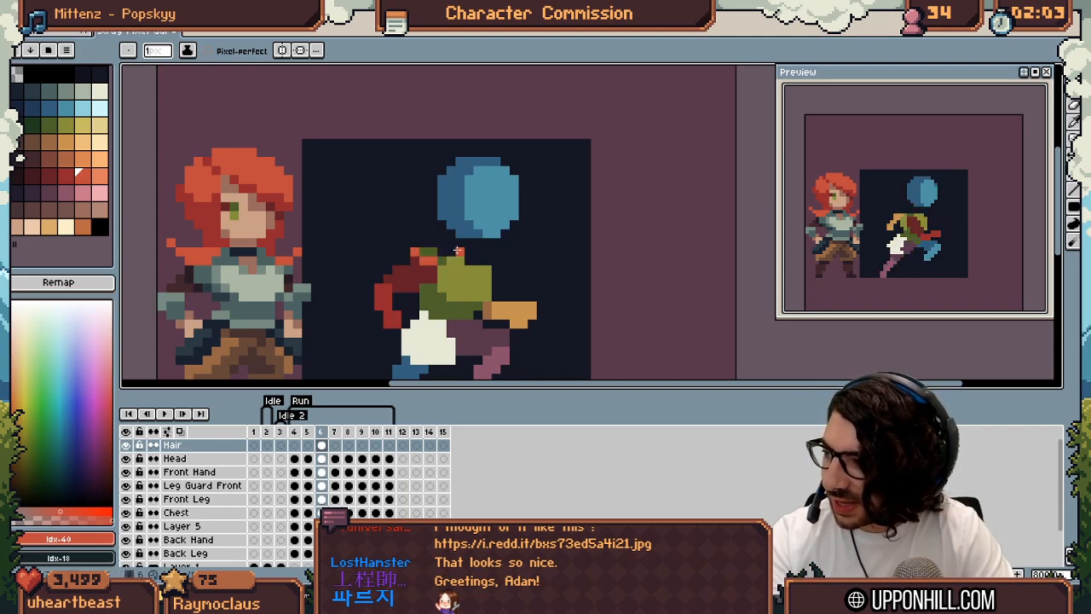
# Paint the trailing red hair strand behind the neck on frames 7 to 11, then on frames 4 and 5
pyautogui.press('Right')
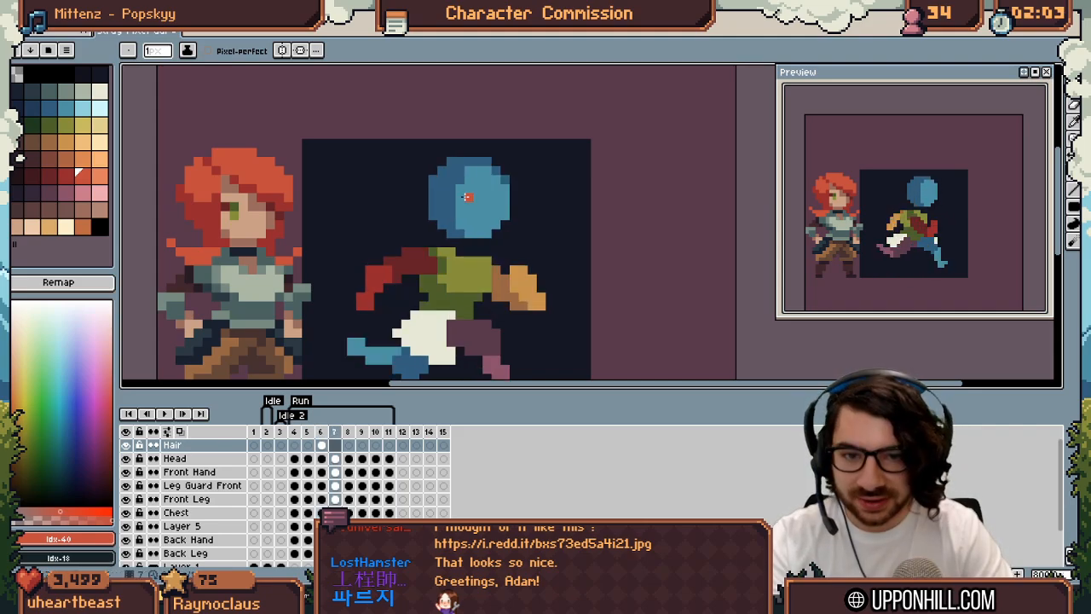
pyautogui.moveTo(415, 236)
pyautogui.mouseDown()
pyautogui.moveTo(462, 225)
pyautogui.moveTo(450, 225)
pyautogui.moveTo(462, 172)
pyautogui.moveTo(445, 225)
pyautogui.moveTo(415, 231)
pyautogui.moveTo(447, 242)
pyautogui.moveTo(426, 258)
pyautogui.moveTo(466, 244)
pyautogui.moveTo(425, 242)
pyautogui.mouseUp()
pyautogui.press('Right')
pyautogui.press('Right')
pyautogui.press('Right')
pyautogui.press('Right')
pyautogui.press('Right')
pyautogui.click(424, 233)
pyautogui.press('Right')
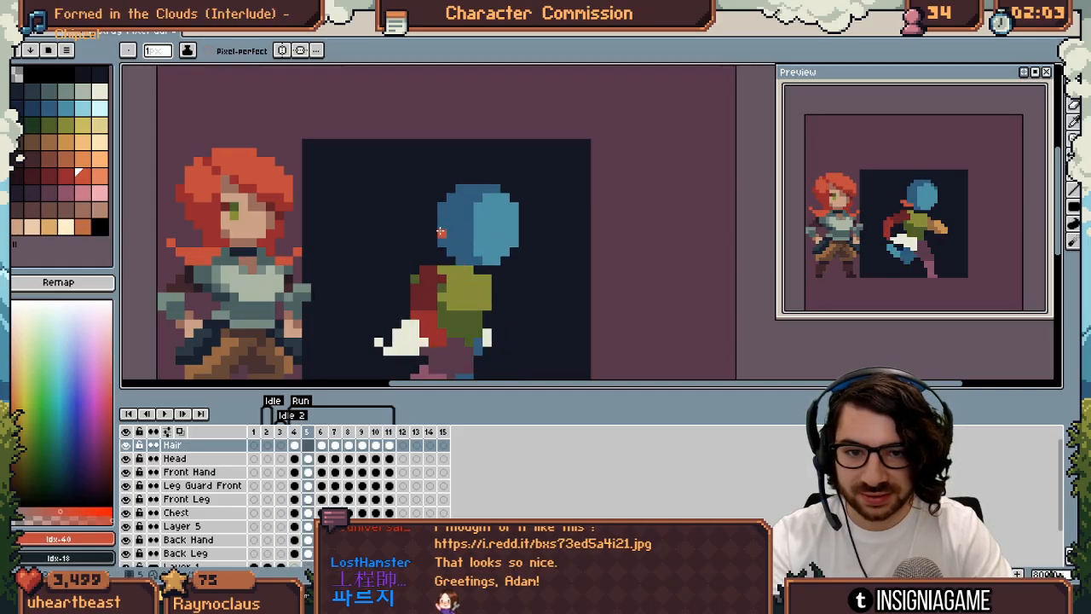
# Play back the run cycle and touch up the trailing hair strand frame by frame
pyautogui.press('Return')
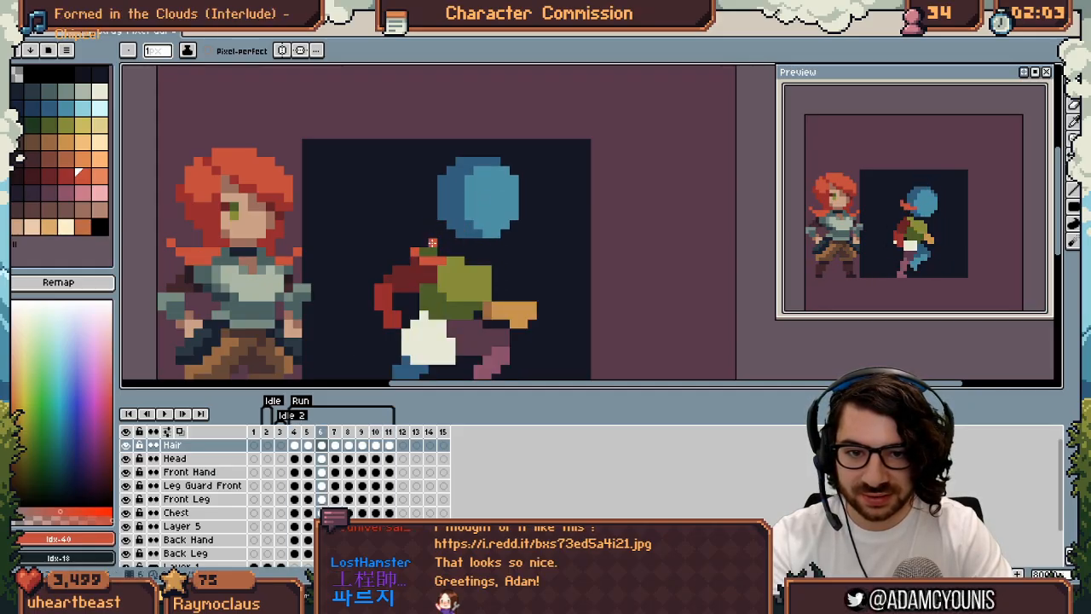
pyautogui.press('z')
pyautogui.moveTo(480, 239); pyautogui.dragTo(422, 192)
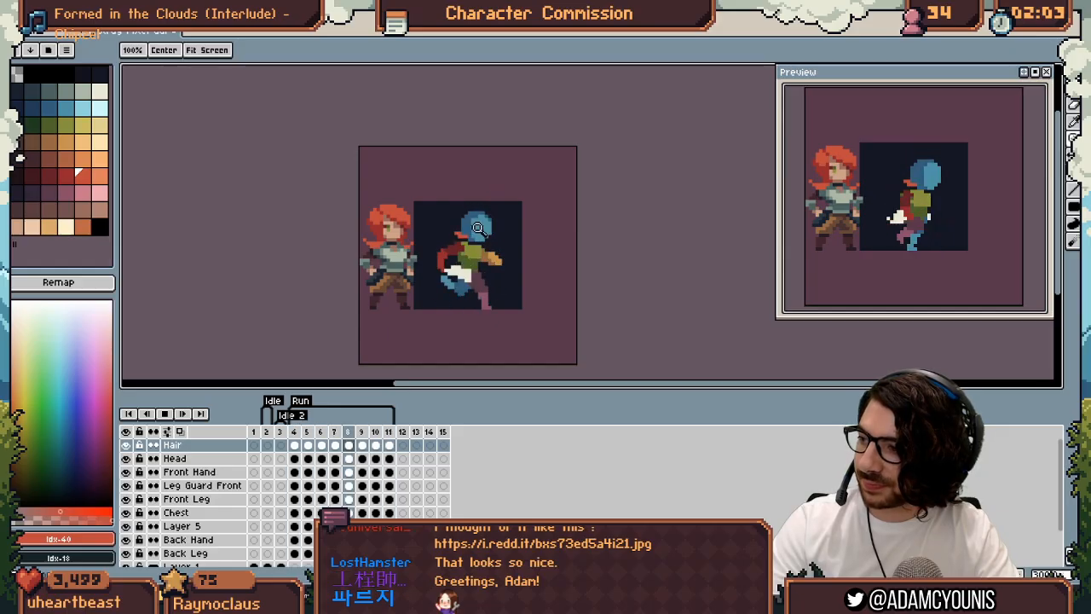
pyautogui.scroll(2, 496, 201)
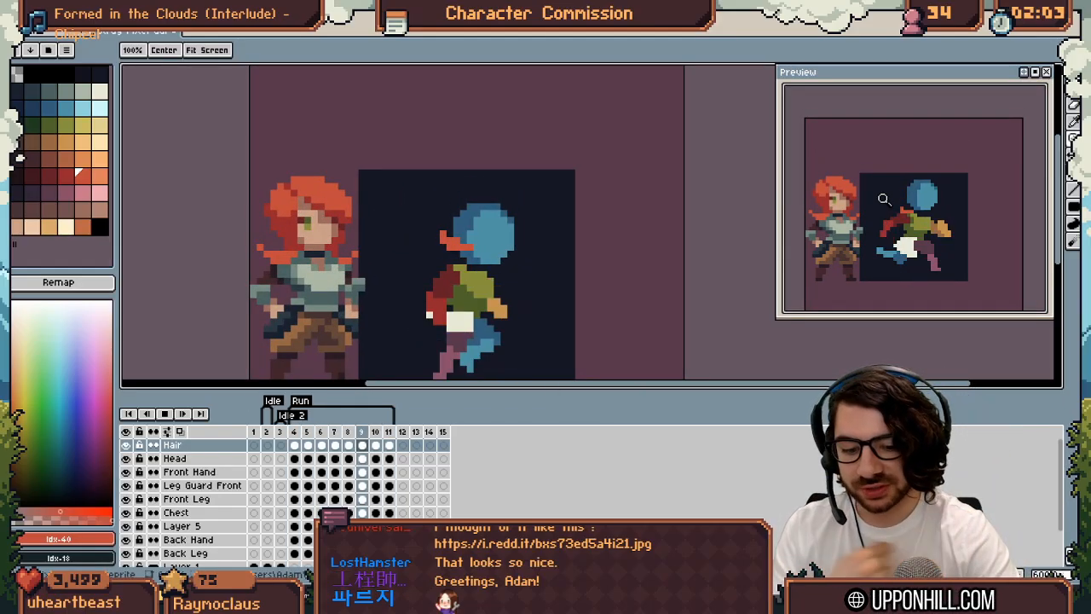
pyautogui.press('v')
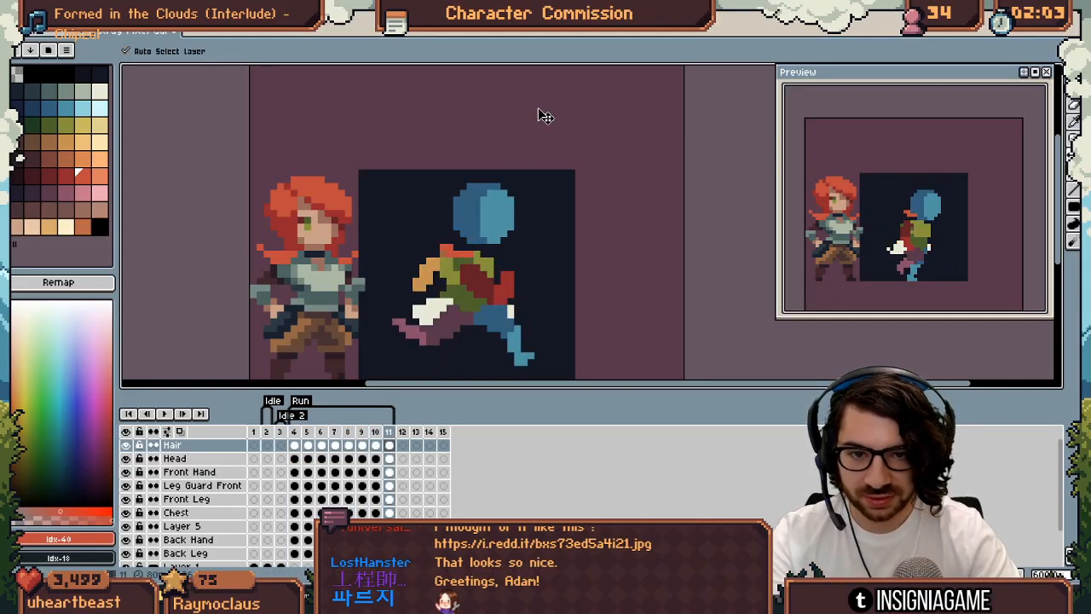
pyautogui.press('b')
pyautogui.press('b')
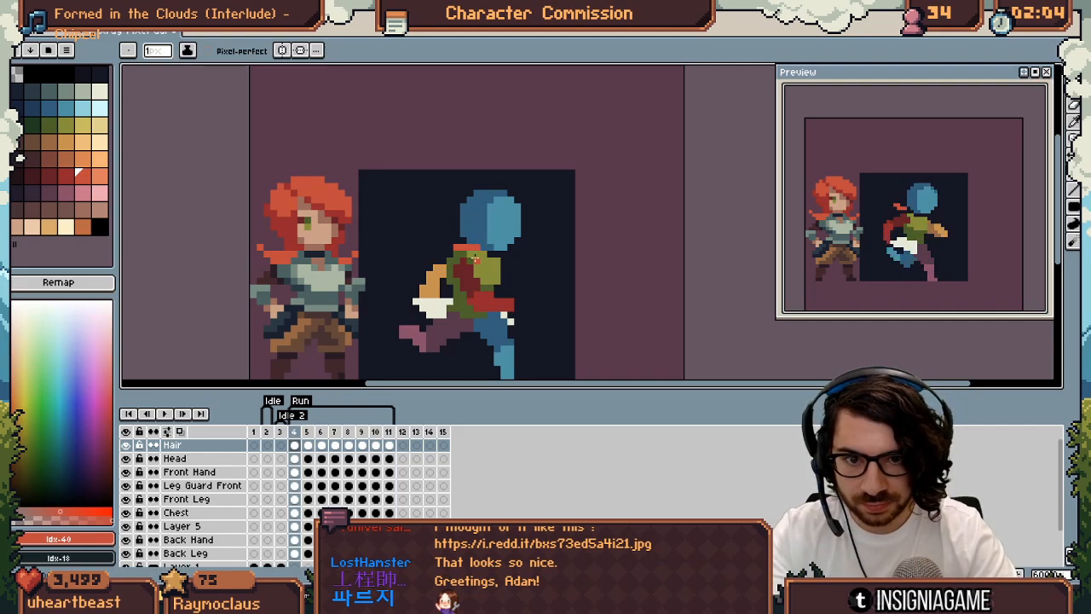
pyautogui.press('Right')
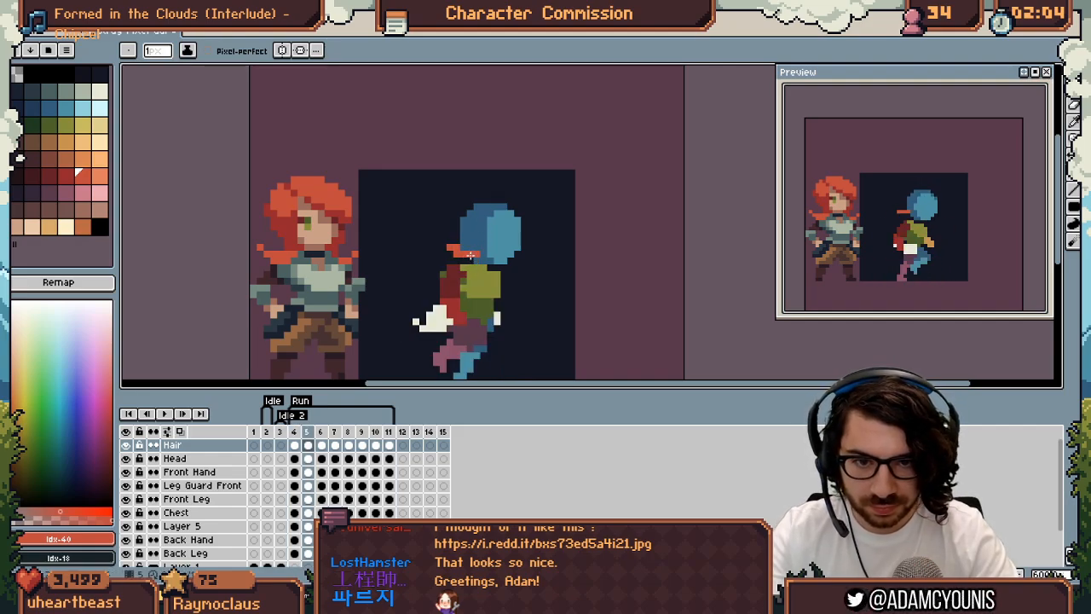
pyautogui.press('Right')
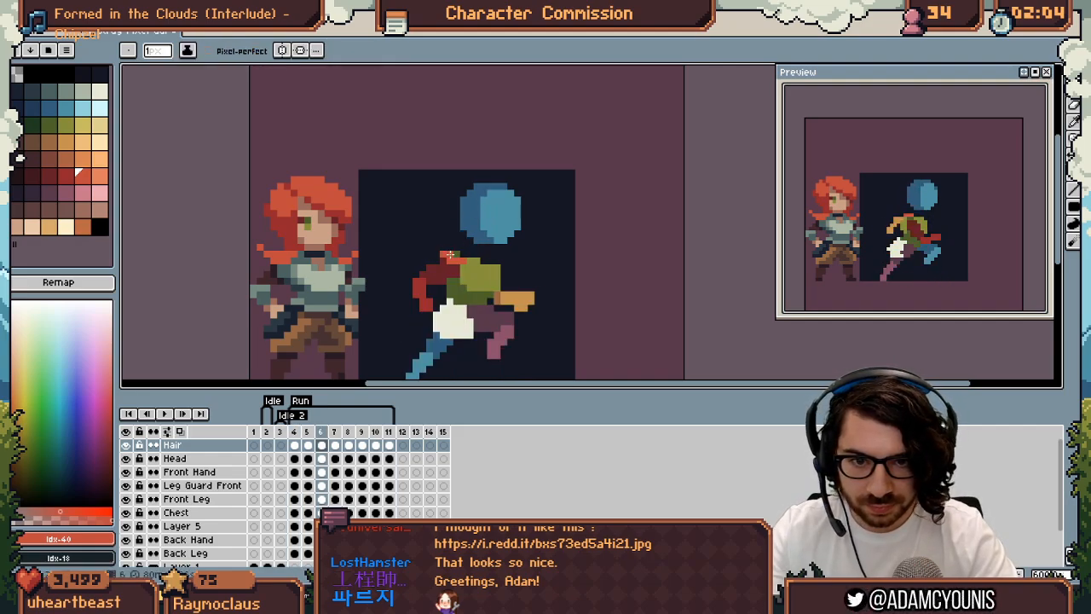
# Replay the run cycle and clean up the hair strand at the neck around frames 11 and 4
pyautogui.press('Return')
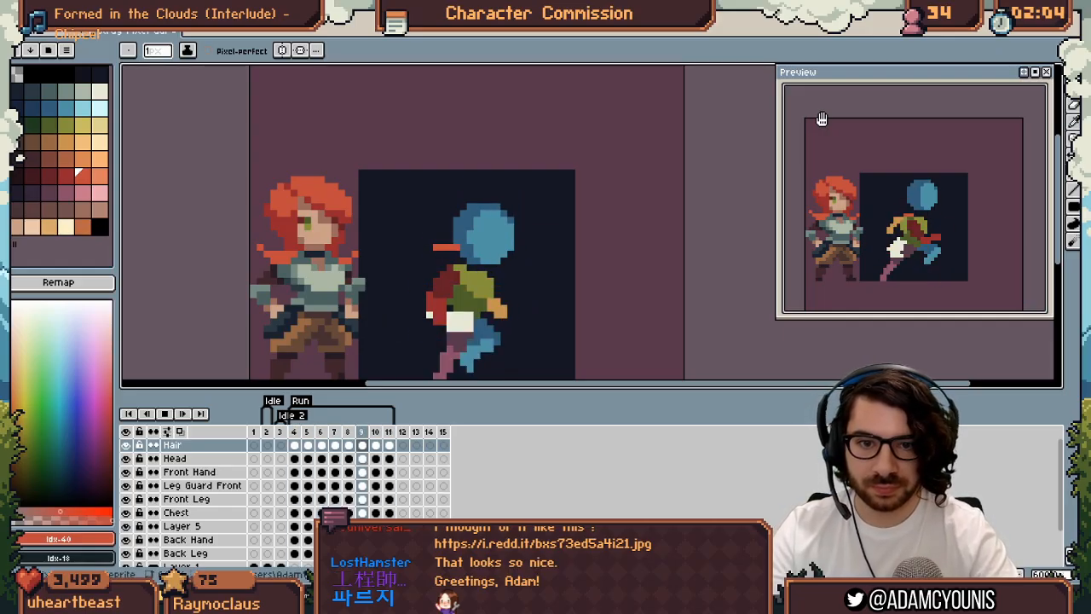
pyautogui.press('Return')
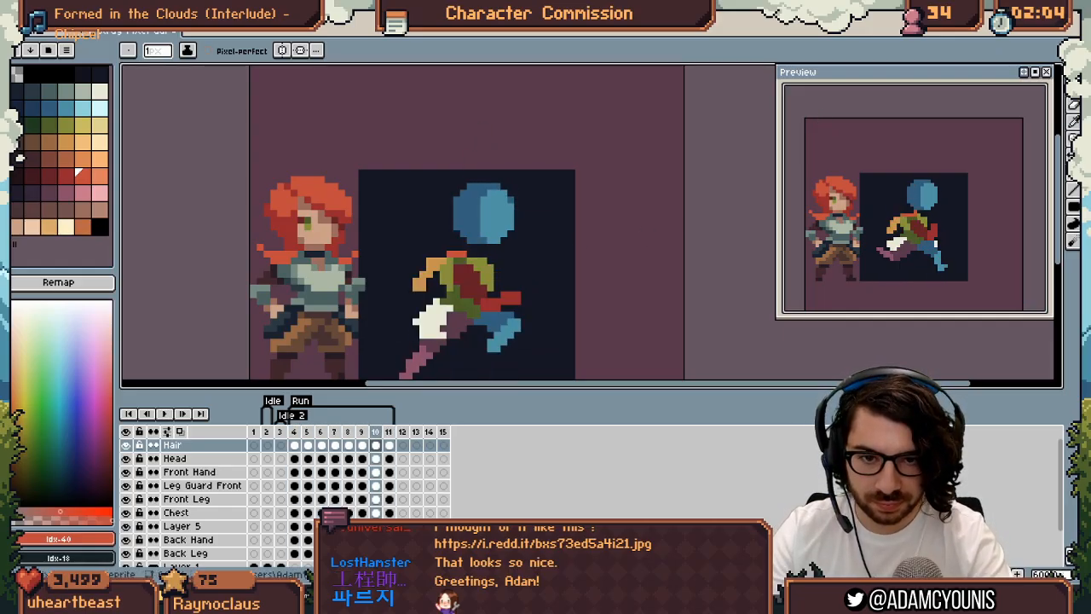
pyautogui.press('Right')
pyautogui.press('v')
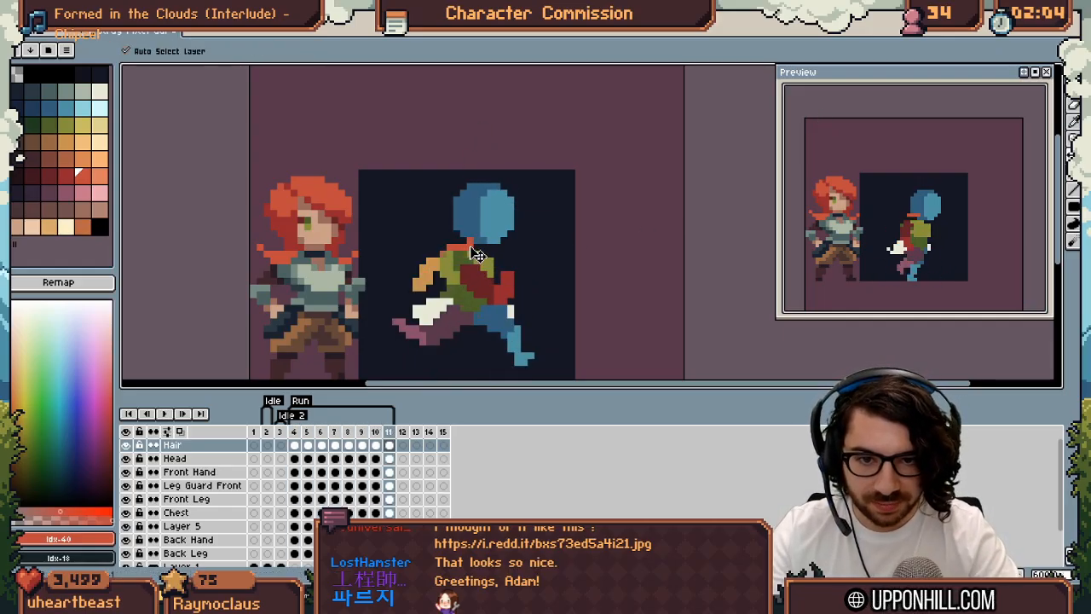
pyautogui.press('e')
pyautogui.moveTo(471, 248)
pyautogui.mouseDown()
pyautogui.moveTo(450, 248)
pyautogui.moveTo(478, 241)
pyautogui.moveTo(407, 200)
pyautogui.mouseUp()
pyautogui.press('b')
pyautogui.press('Right')
pyautogui.scroll(1, 515, 165)
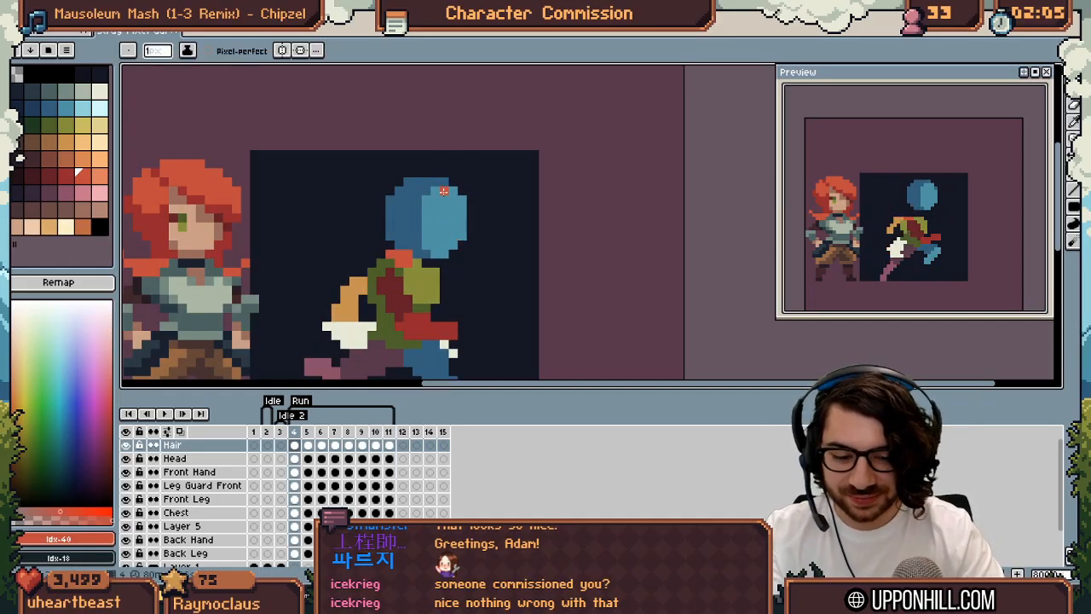
# On frame 10, paint a red fringe over the upper front of the head
pyautogui.press('Right')
pyautogui.press('Right')
pyautogui.press('Right')
pyautogui.press('Right')
pyautogui.press('Right')
pyautogui.press('Right')
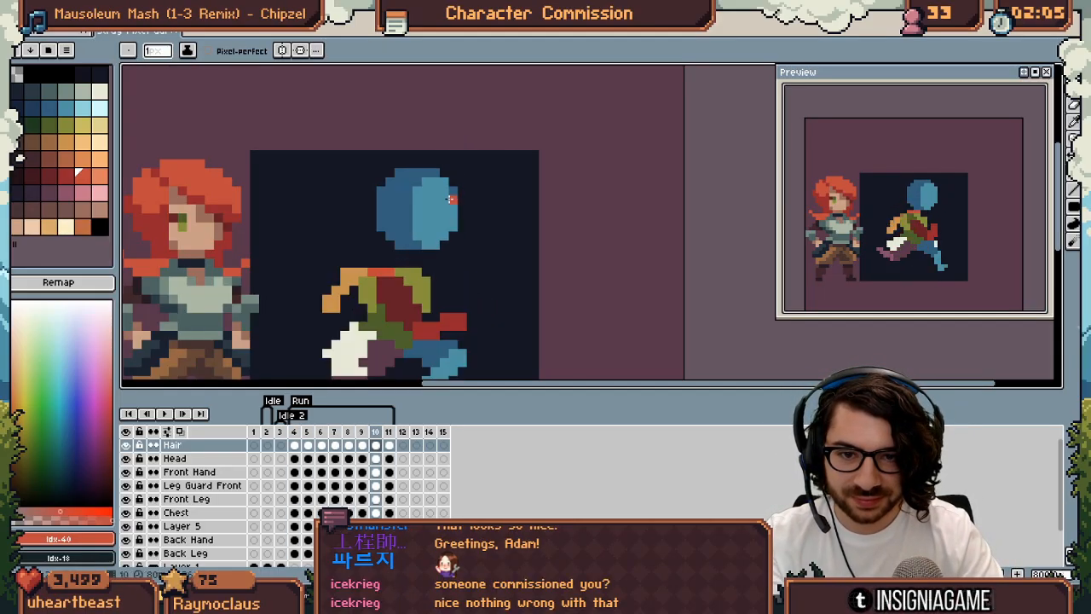
pyautogui.moveTo(424, 180)
pyautogui.mouseDown()
pyautogui.moveTo(446, 223)
pyautogui.moveTo(429, 205)
pyautogui.moveTo(429, 185)
pyautogui.moveTo(446, 188)
pyautogui.moveTo(417, 174)
pyautogui.mouseUp()
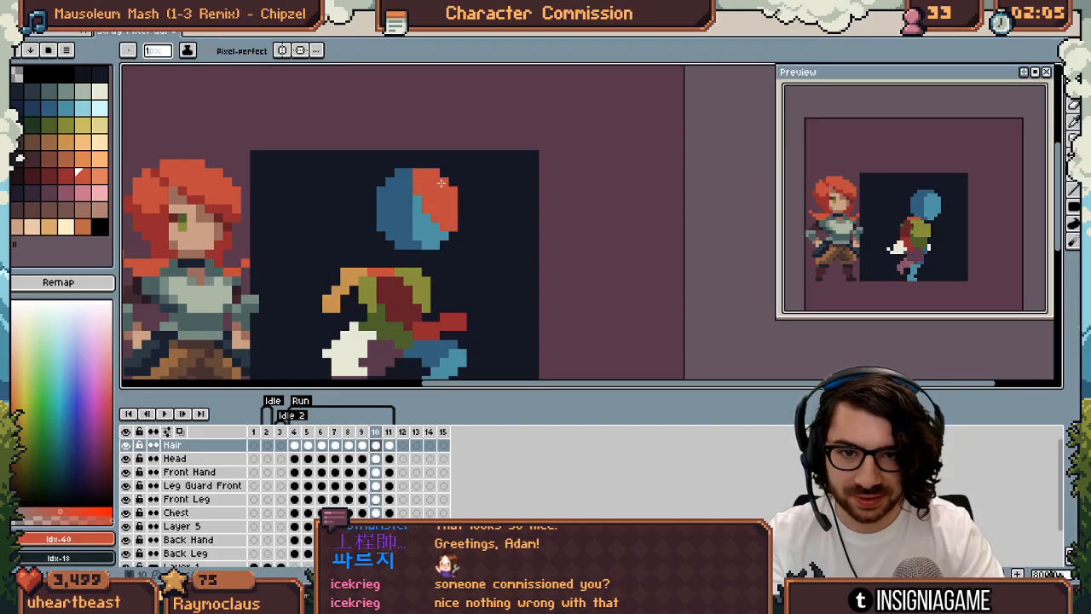
# Paint the red fringe over the front of the head on frames 11, 4, 5 and 6, shifting its tip with the head's bounce
pyautogui.press('Right')
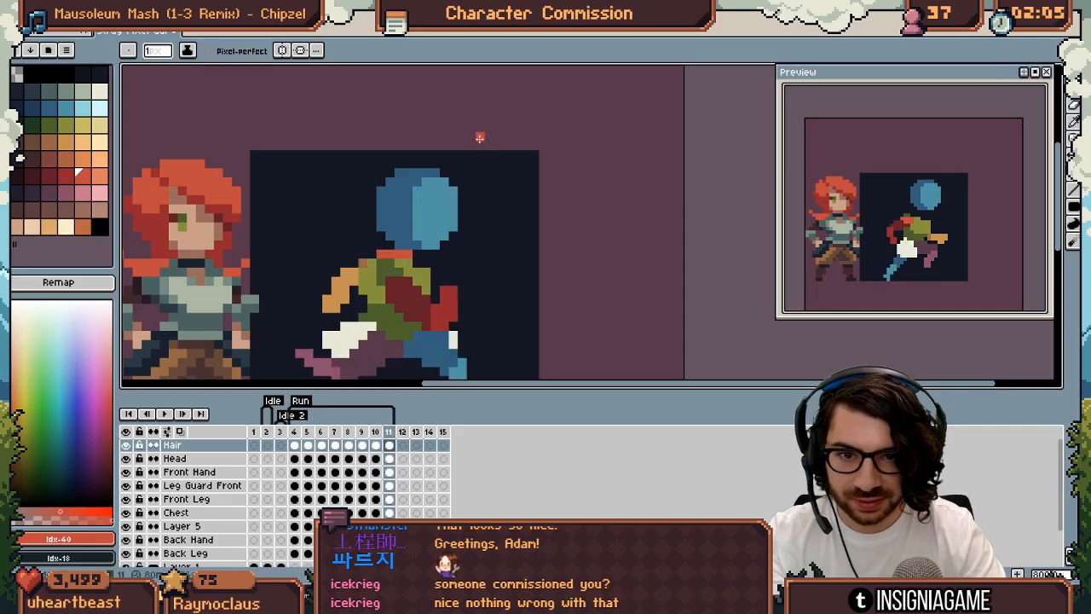
pyautogui.moveTo(416, 181); pyautogui.dragTo(446, 194)
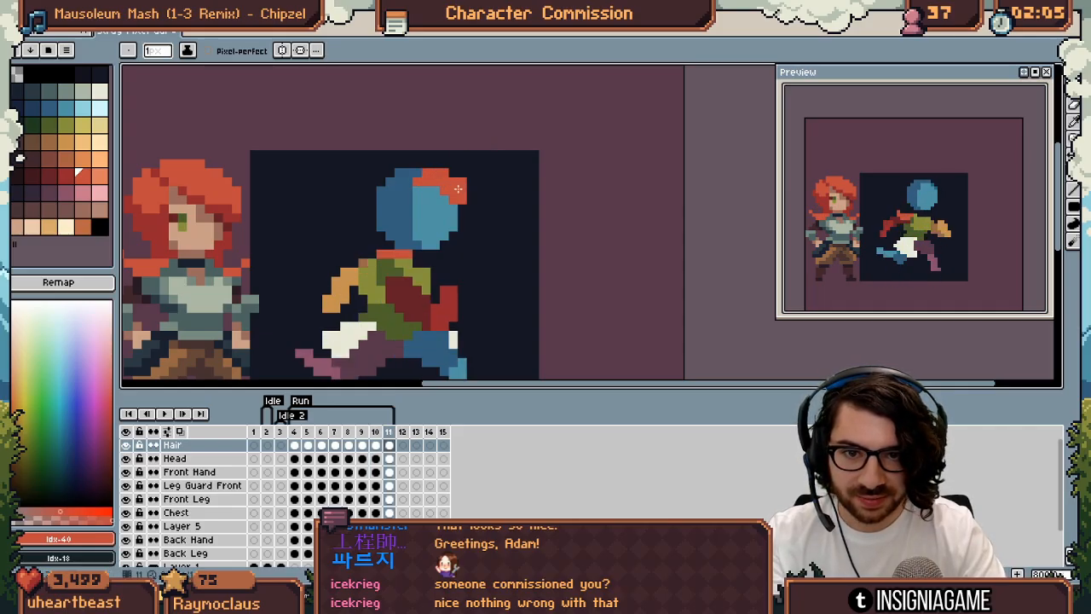
pyautogui.press('Right')
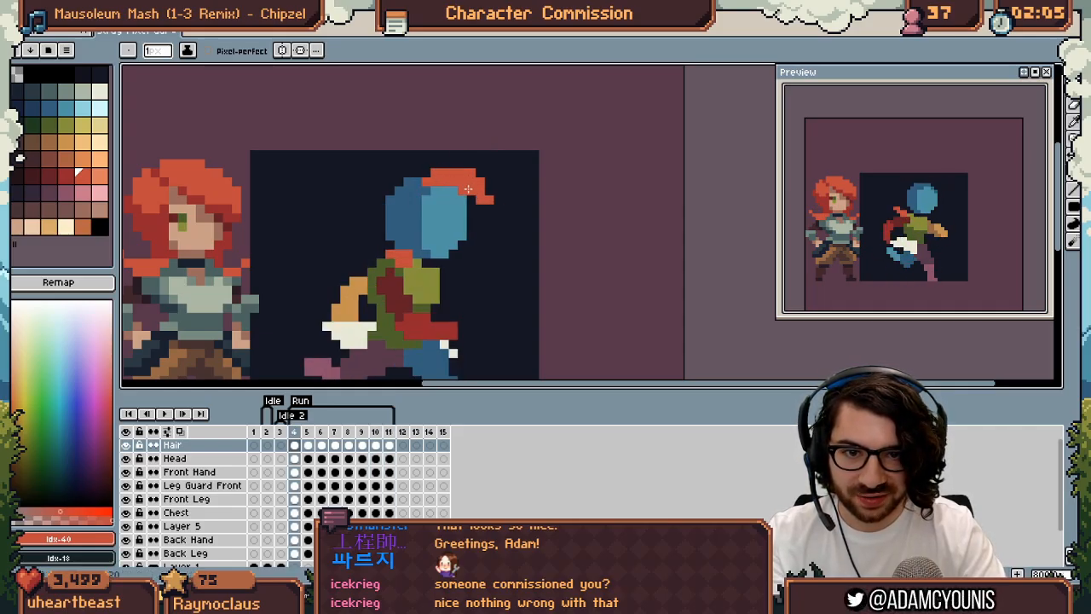
pyautogui.press('Right')
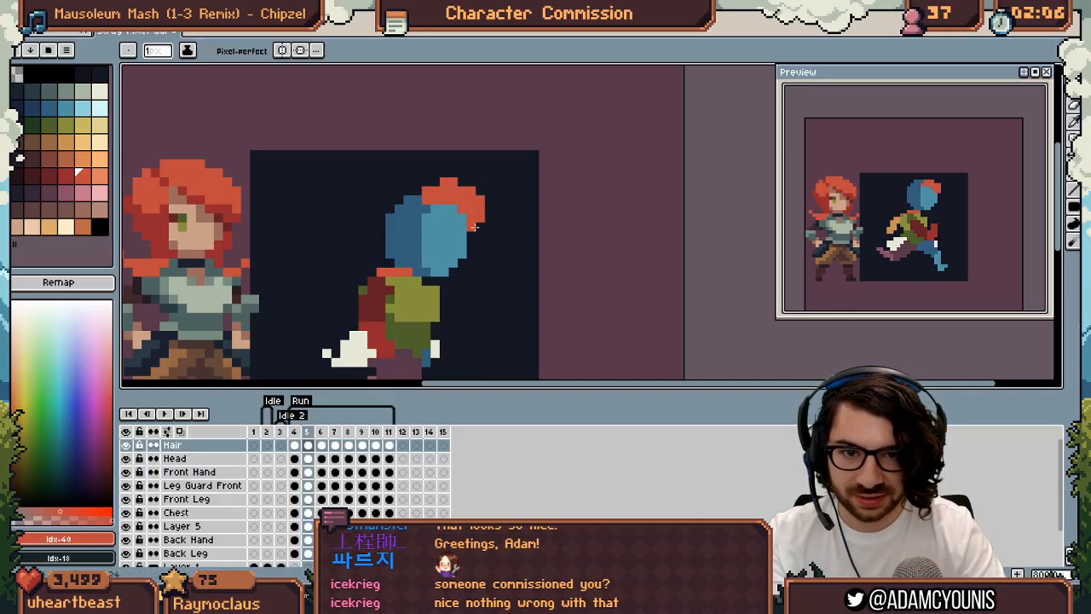
pyautogui.press('Right')
pyautogui.moveTo(476, 219)
pyautogui.mouseDown()
pyautogui.moveTo(444, 189)
pyautogui.moveTo(452, 207)
pyautogui.moveTo(441, 182)
pyautogui.mouseUp()
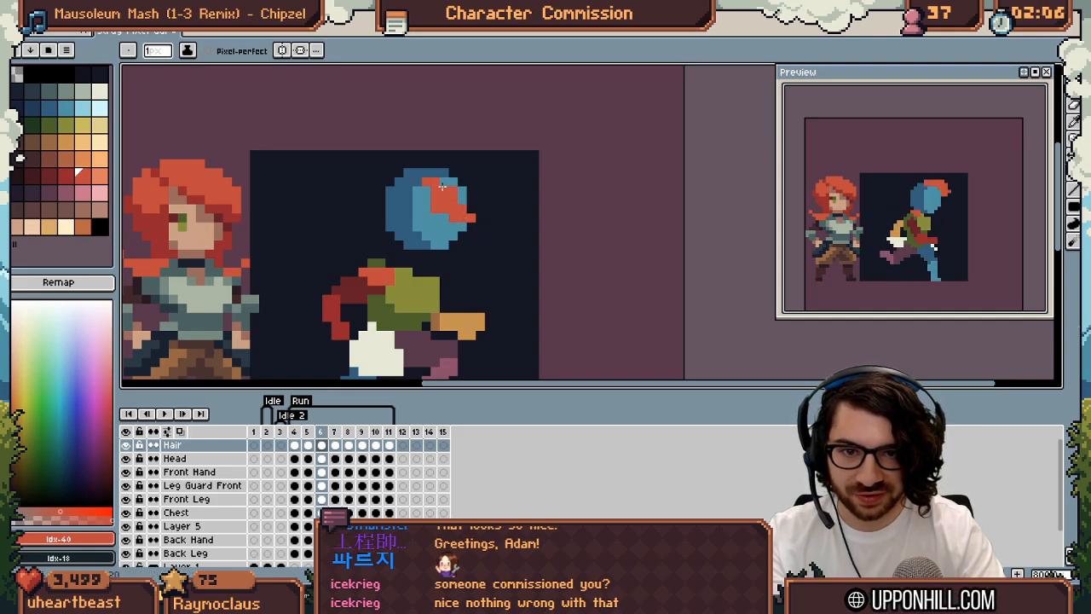
# Paint the red fringe on frames 7, 8 and 9, letting it lift off the head as the head drops
pyautogui.press('Right')
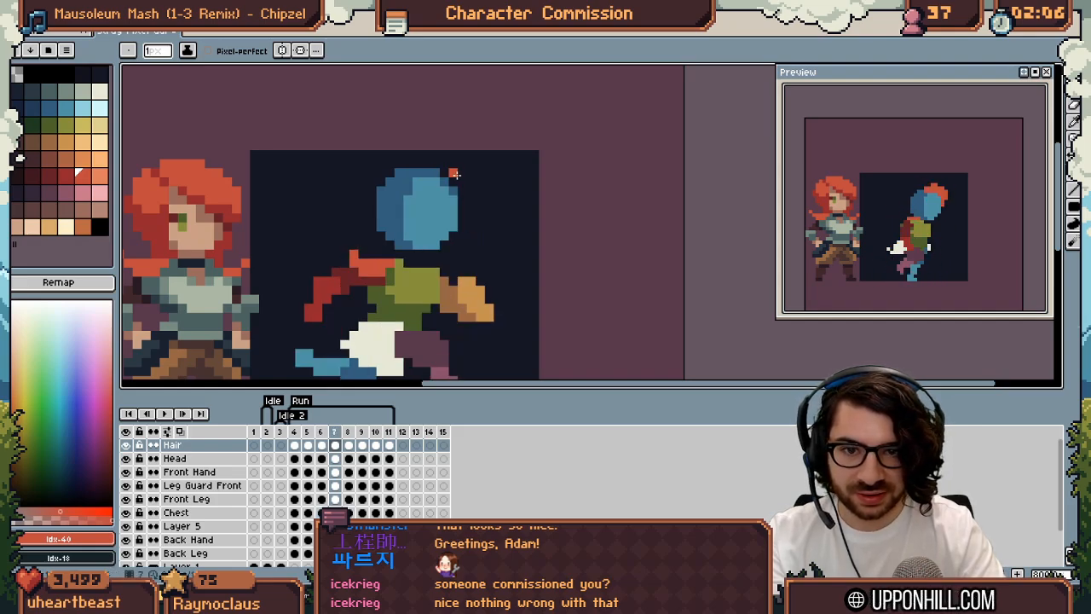
pyautogui.press('Right')
pyautogui.moveTo(428, 176); pyautogui.dragTo(440, 174)
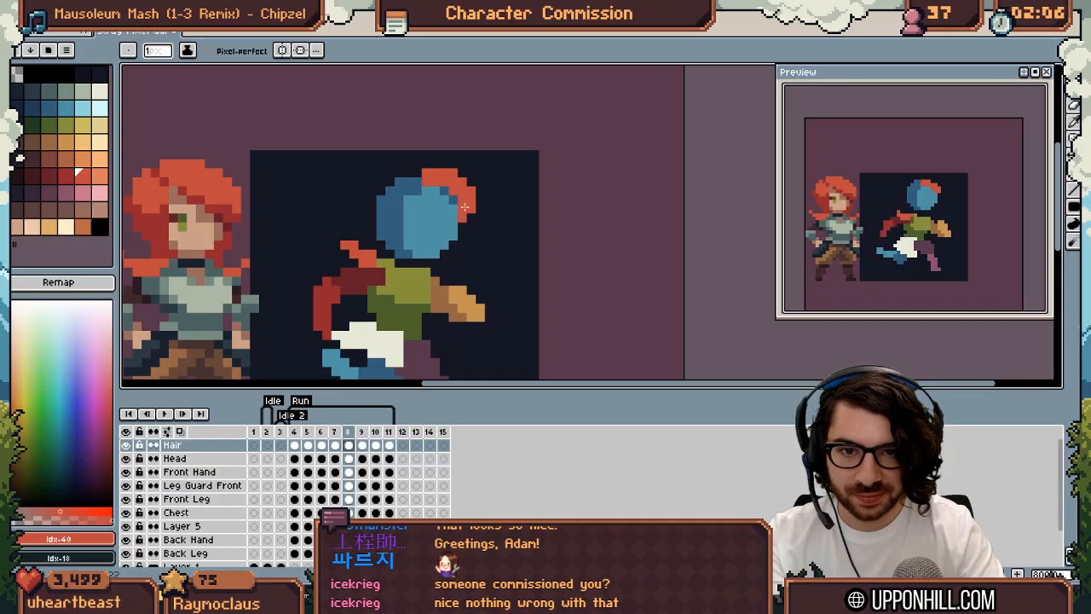
pyautogui.press('Right')
pyautogui.moveTo(426, 193)
pyautogui.mouseDown()
pyautogui.moveTo(460, 191)
pyautogui.moveTo(467, 213)
pyautogui.moveTo(456, 211)
pyautogui.mouseUp()
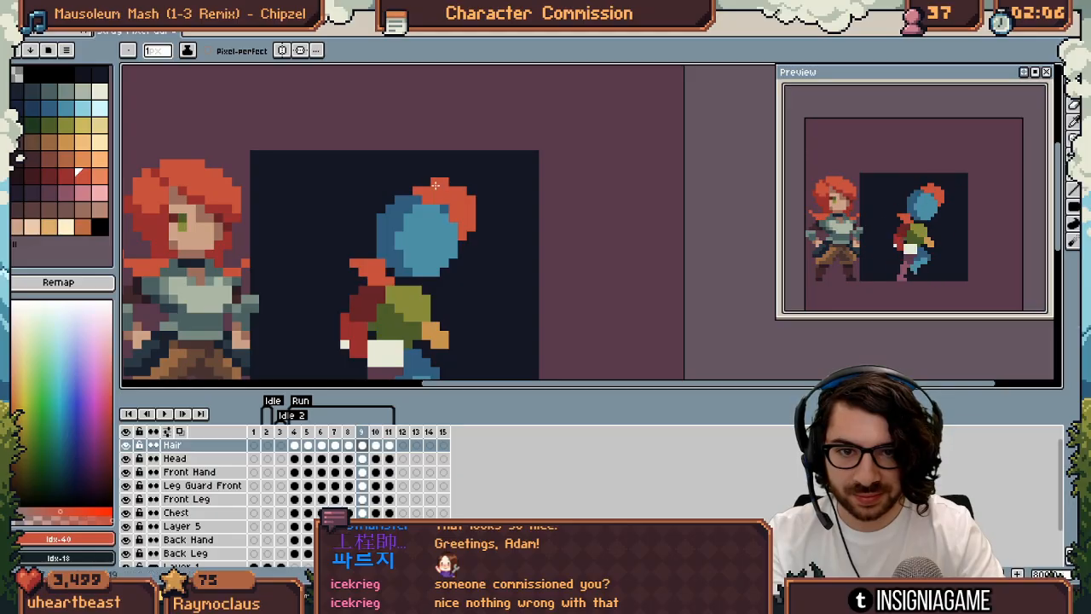
# Play back the run cycle, then refine the fringe's tip on frame 4 and thicken the fringe on frame 11
pyautogui.press('Return')
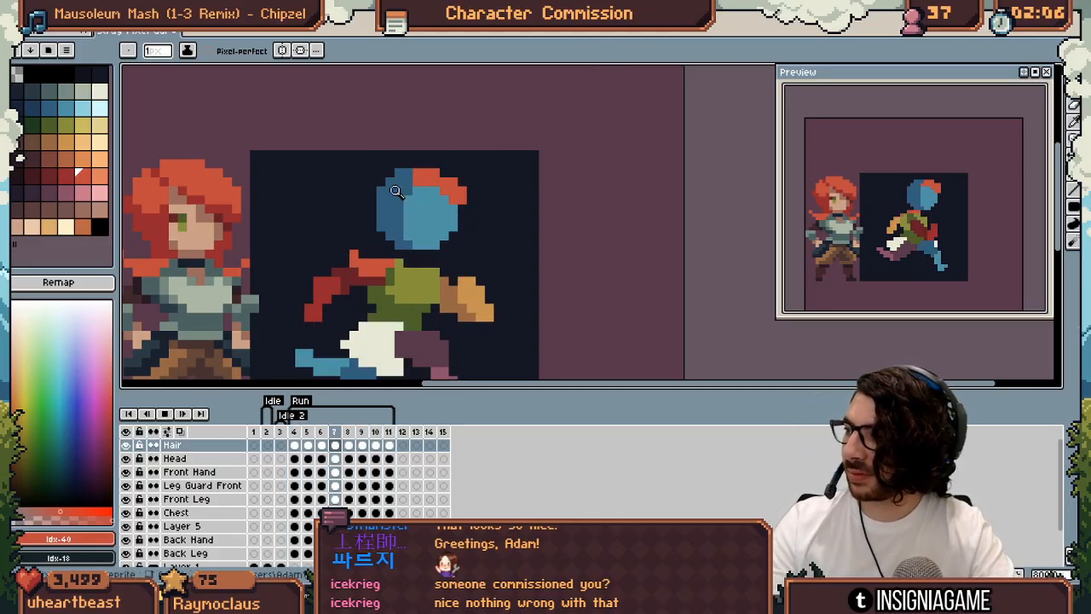
pyautogui.press('z')
pyautogui.moveTo(440, 213); pyautogui.dragTo(416, 196)
pyautogui.rightClick(430, 180)
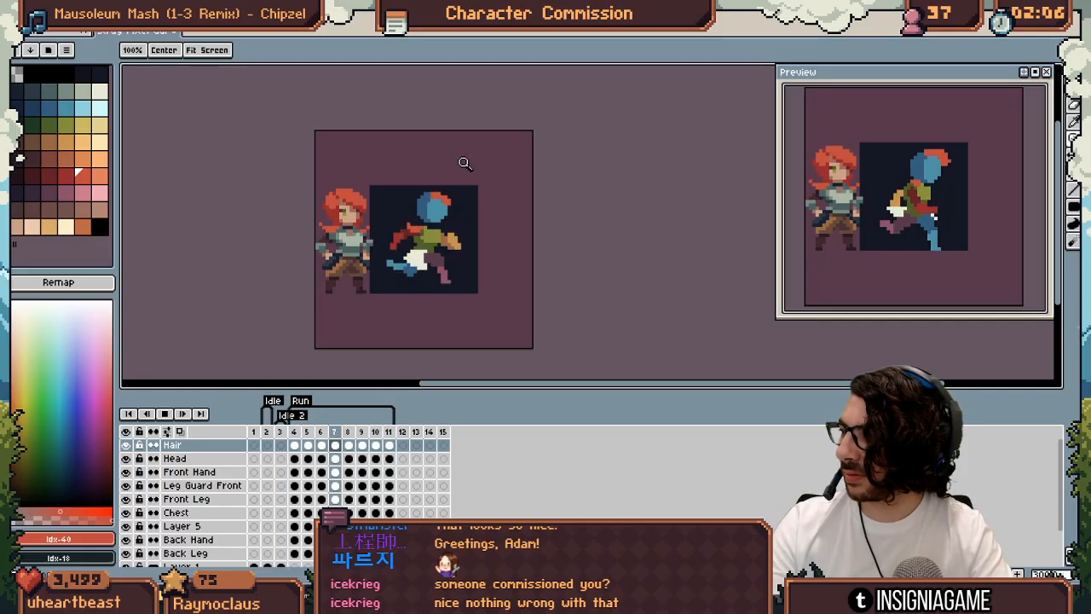
pyautogui.moveTo(458, 204); pyautogui.dragTo(509, 203)
pyautogui.press('Return')
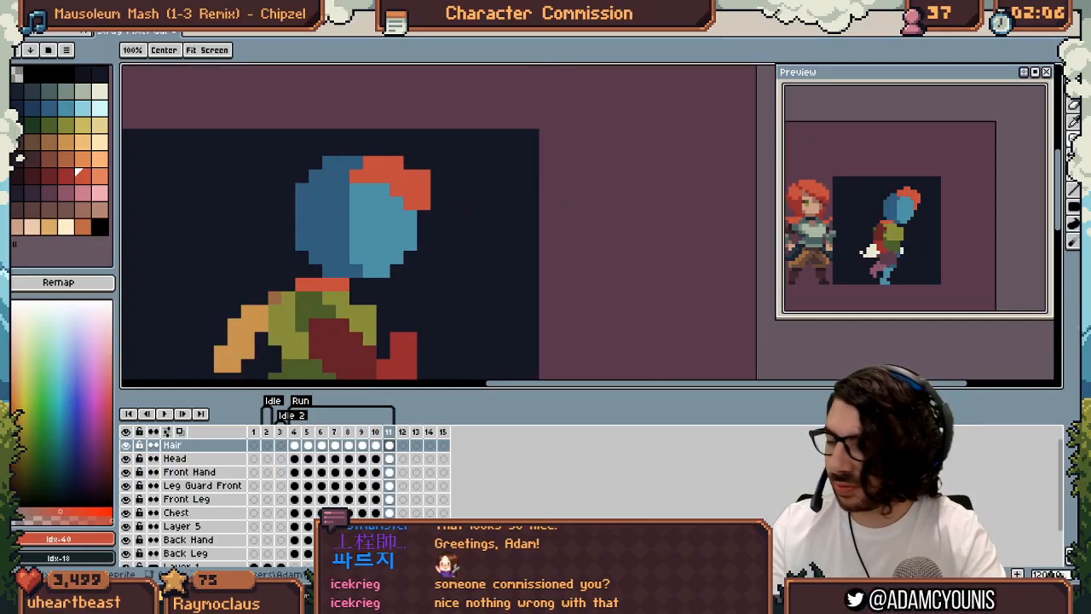
pyautogui.press('b')
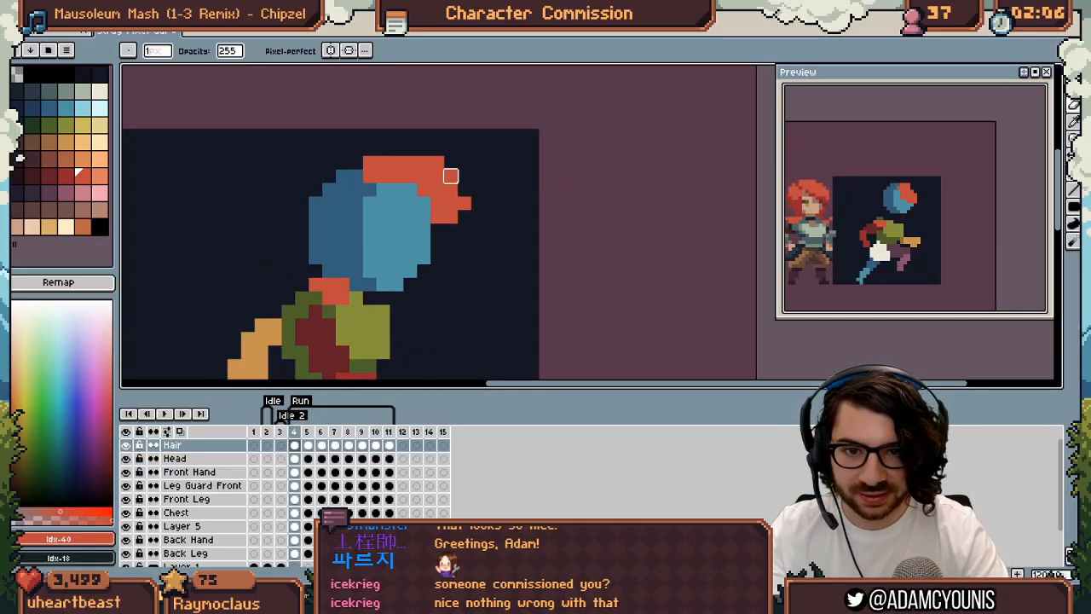
pyautogui.moveTo(437, 175)
pyautogui.mouseDown()
pyautogui.moveTo(464, 216)
pyautogui.moveTo(422, 165)
pyautogui.mouseUp()
pyautogui.press('b')
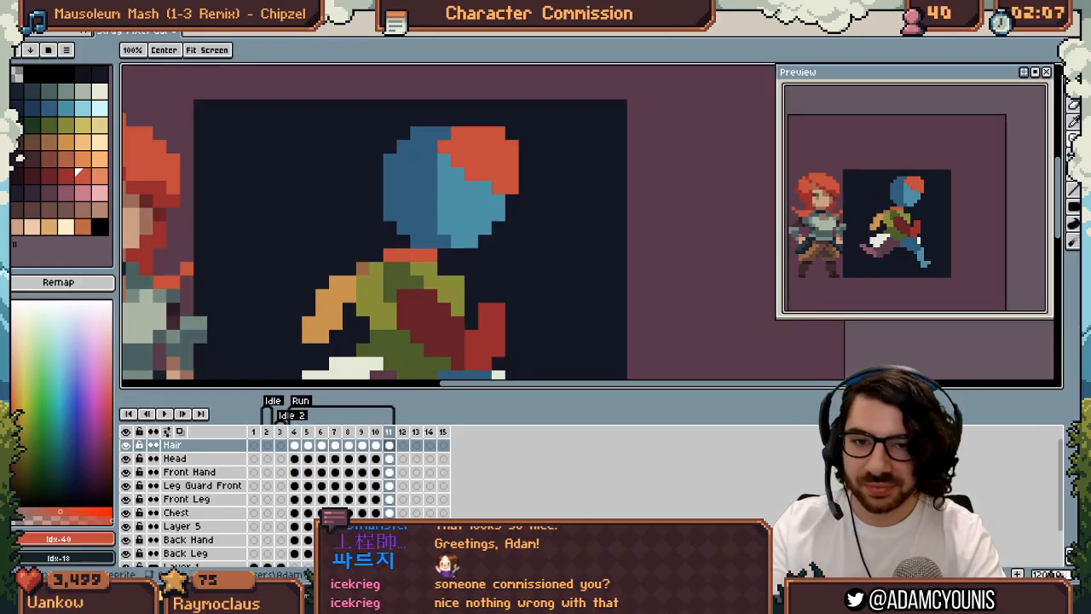
pyautogui.moveTo(363, 166); pyautogui.dragTo(419, 170)
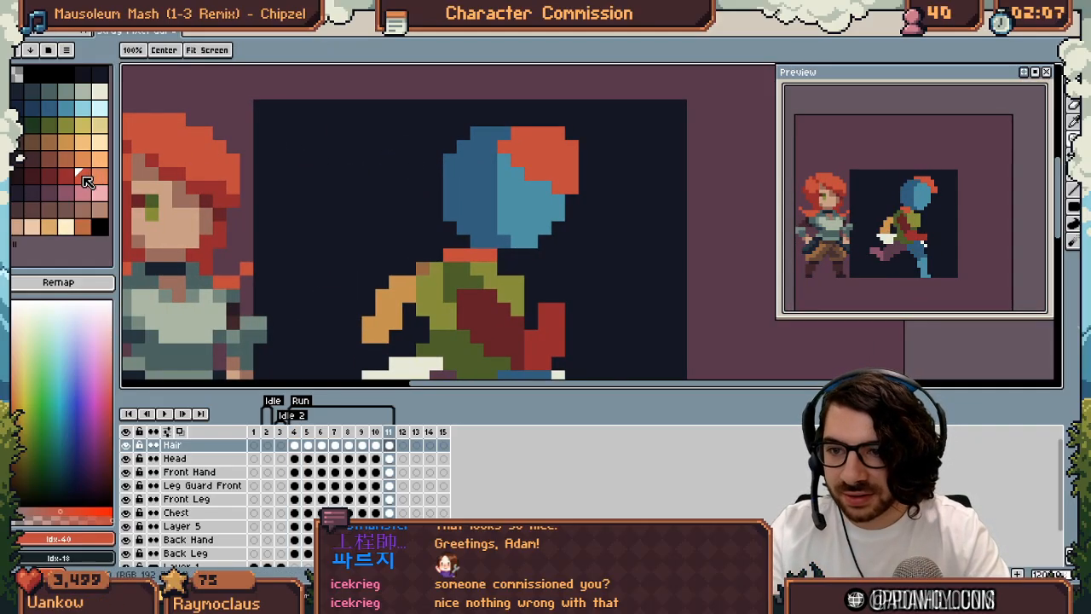
# Choose the darker red from the palette and add a new layer directly above the Head layer
pyautogui.click(66, 175)
pyautogui.click(174, 458)
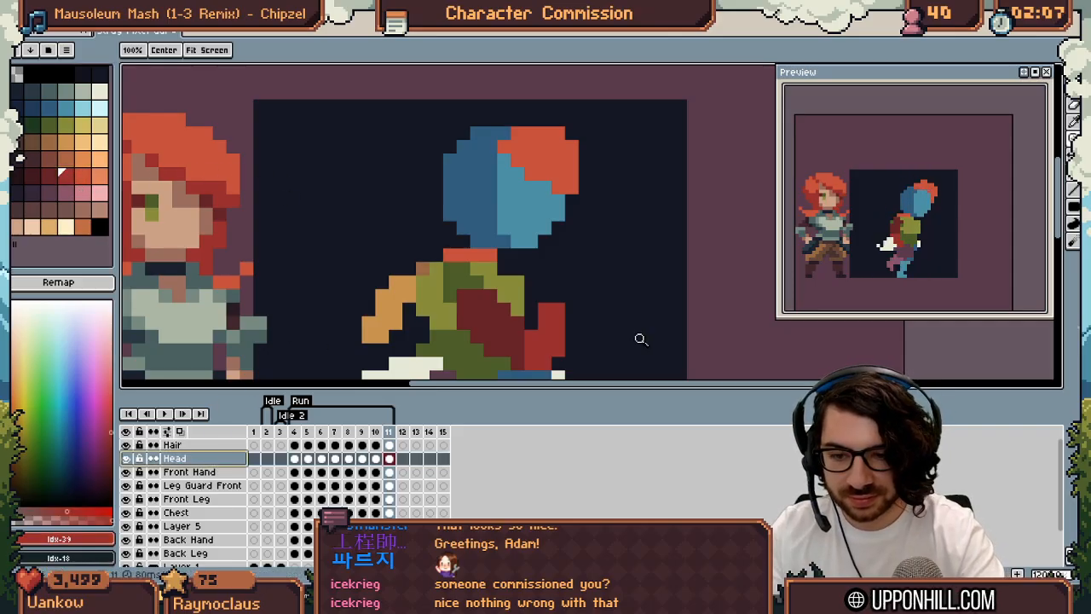
pyautogui.hotkey('shift', 'n')
# Pick the brighter red from the Hair layer and paint a taller crown over the head on frame 11
pyautogui.press('b')
pyautogui.moveTo(492, 135)
pyautogui.mouseDown()
pyautogui.moveTo(520, 173)
pyautogui.moveTo(566, 154)
pyautogui.moveTo(546, 149)
pyautogui.moveTo(576, 164)
pyautogui.moveTo(583, 137)
pyautogui.mouseUp()
pyautogui.keyDown('ctrl'); pyautogui.click(599, 171); pyautogui.keyUp('ctrl')
pyautogui.keyDown('alt'); pyautogui.click(582, 166); pyautogui.keyUp('alt')
pyautogui.press('-')
pyautogui.click(567, 147)
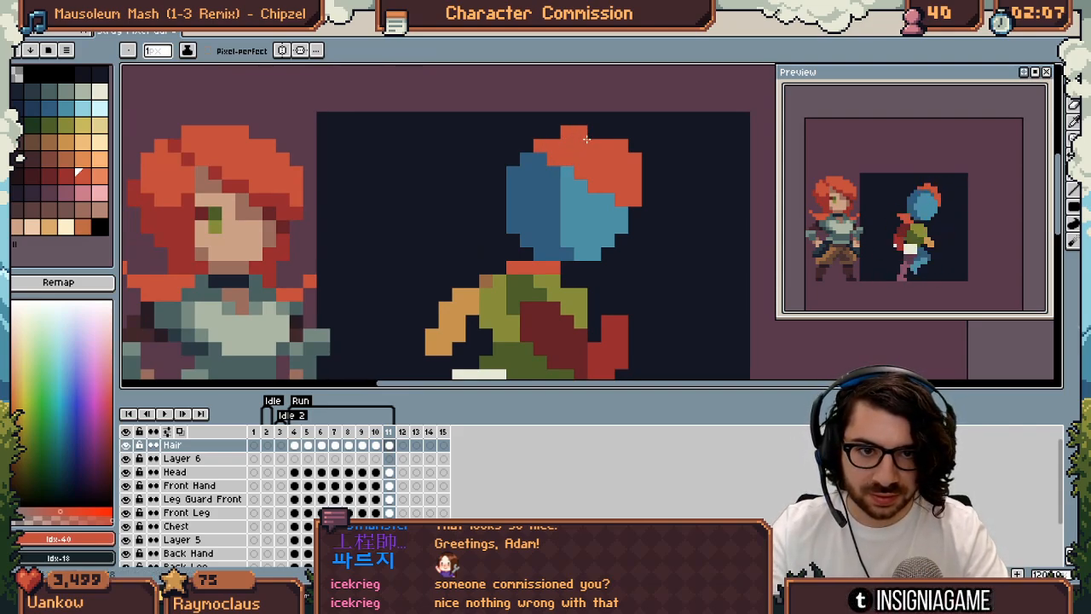
pyautogui.click(592, 134)
# Compare frame 11's crown with the neighbouring frame and play back the run cycle to check the hair's motion
pyautogui.press('Left')
pyautogui.press('Right')
pyautogui.press('Return')
pyautogui.press('z')
pyautogui.moveTo(546, 207); pyautogui.dragTo(498, 245)
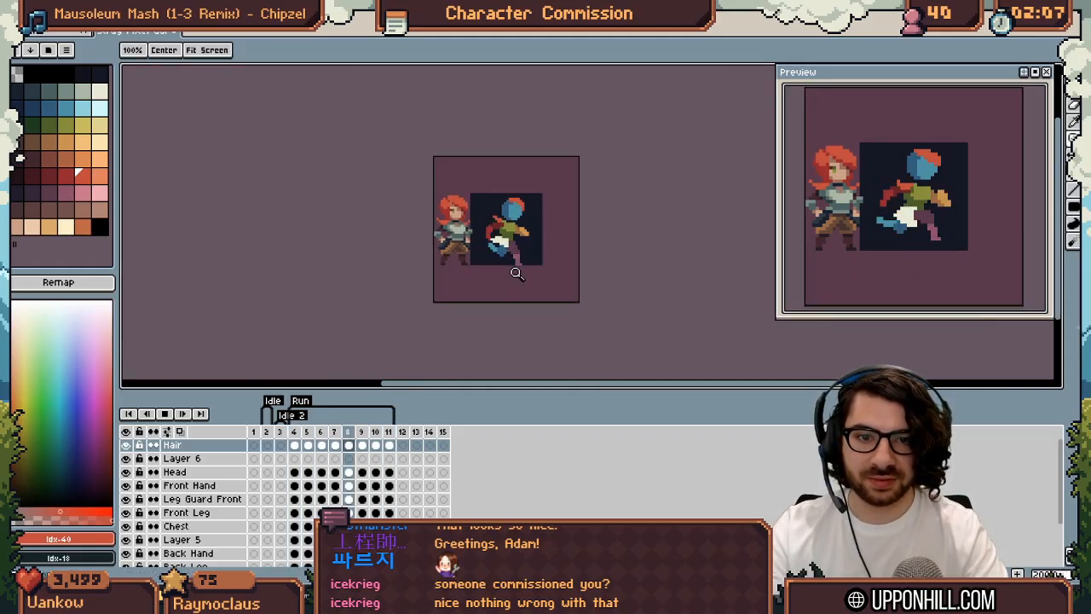
pyautogui.scroll(3, 511, 204)
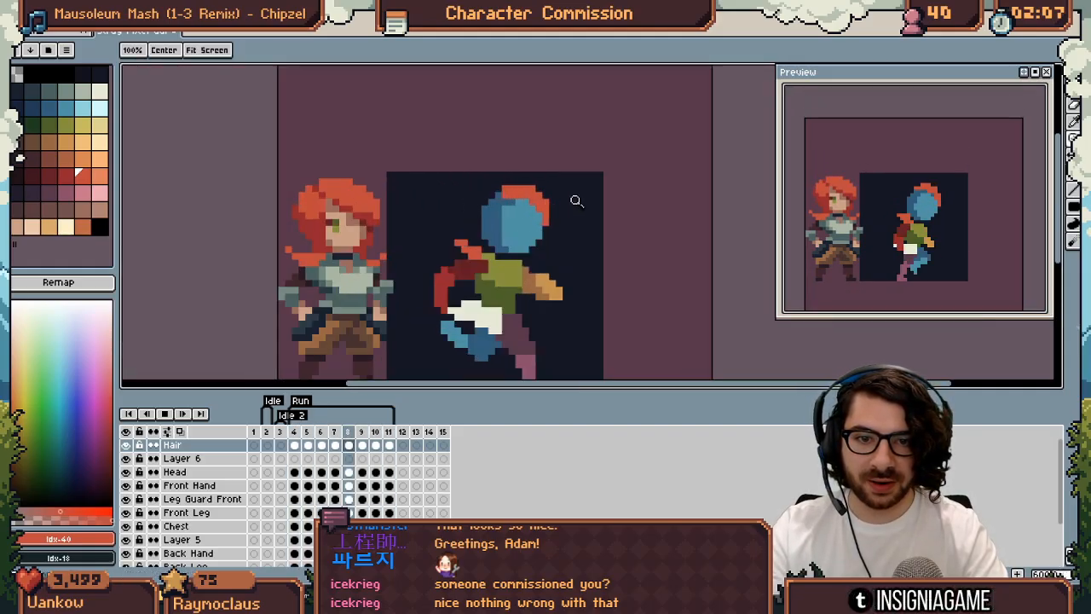
pyautogui.scroll(1, 576, 200)
pyautogui.press('Return')
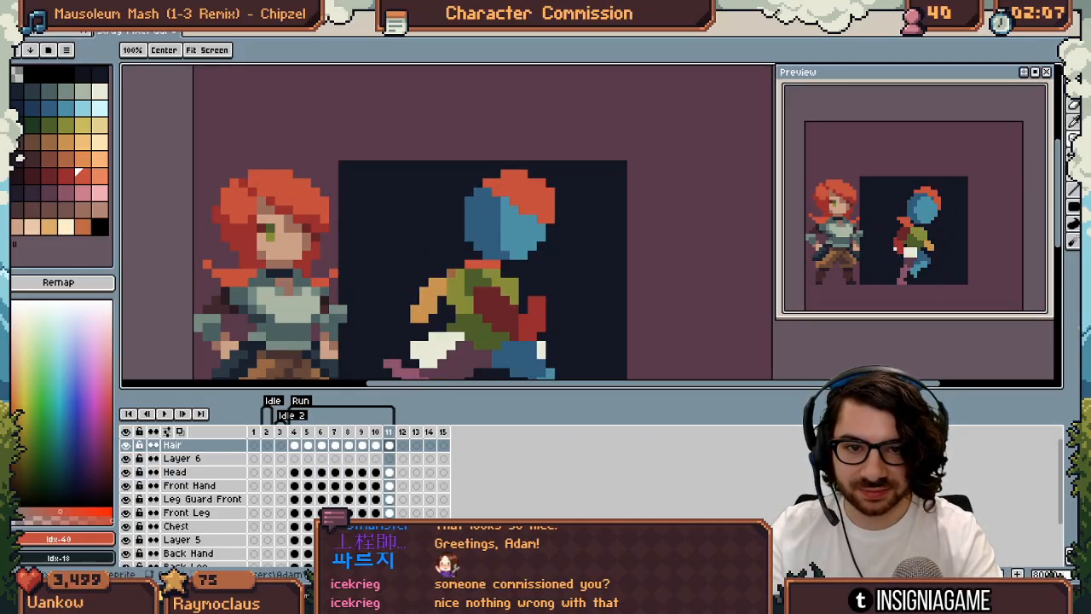
# Extend the red crown toward the back of the head on frames 11, 4, 5 and 6, erasing the stray pixel on frame 6
pyautogui.press('b')
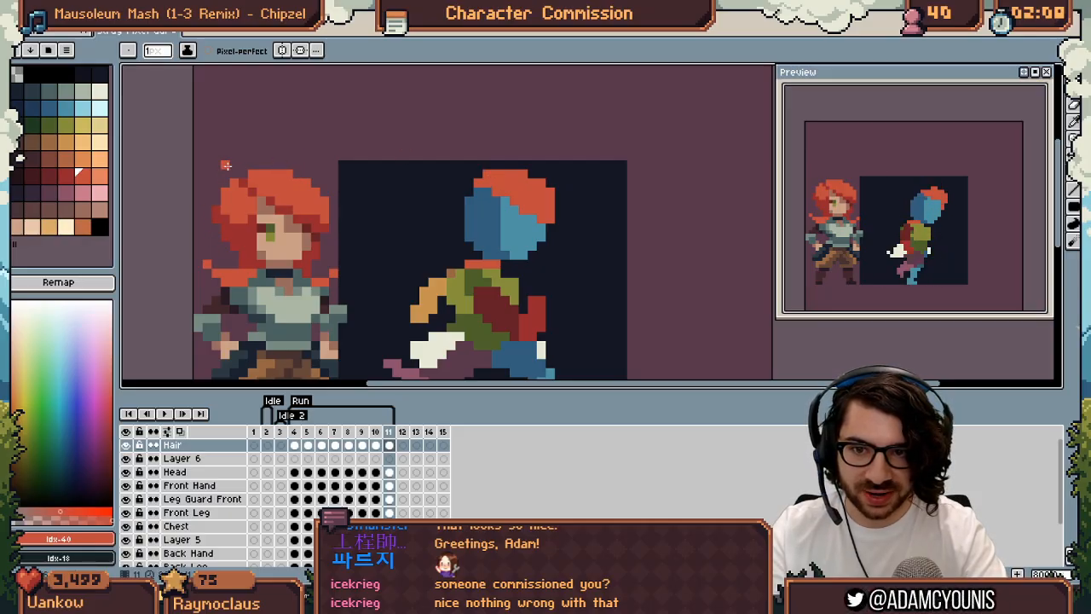
pyautogui.press('Right')
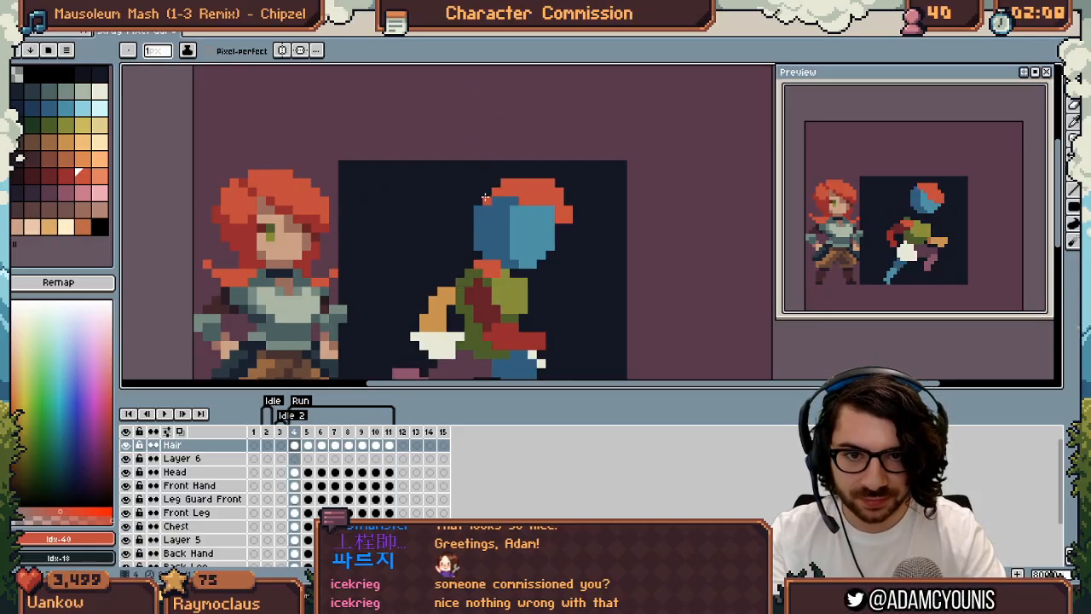
pyautogui.press('Right')
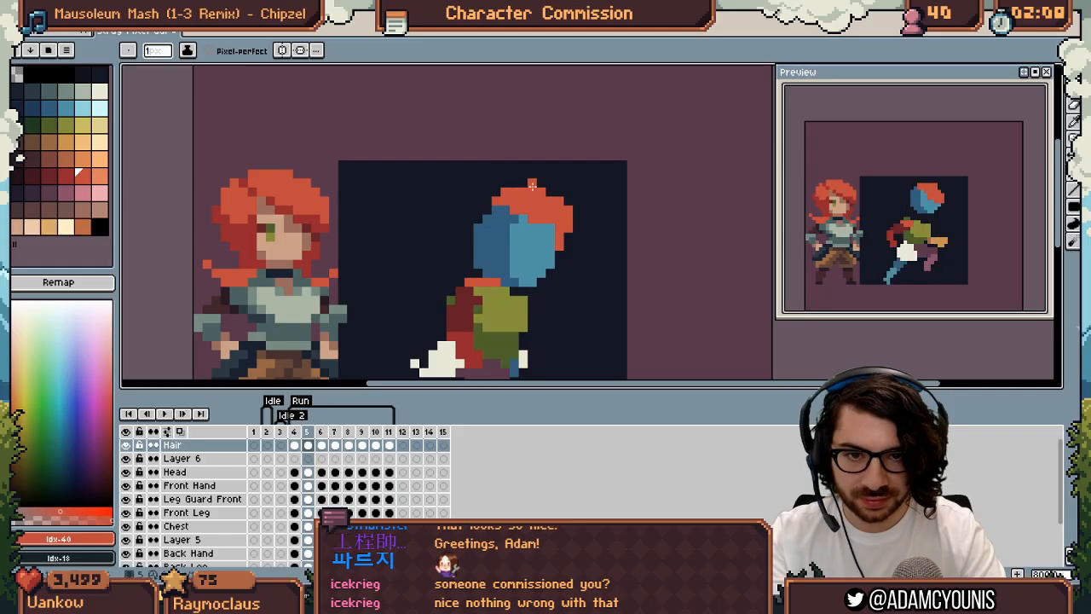
pyautogui.press('Right')
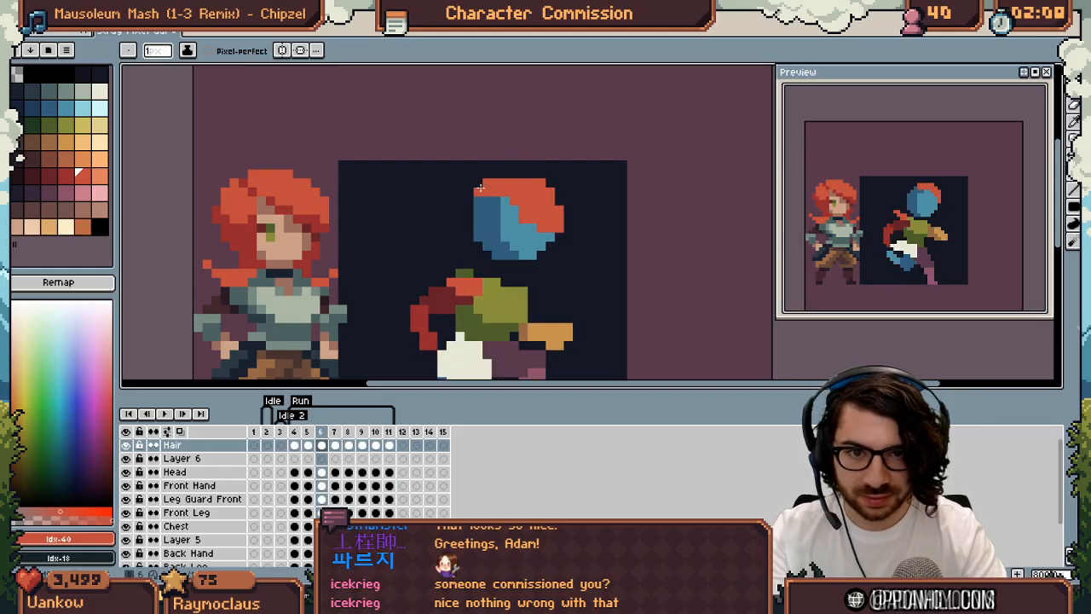
pyautogui.press('e')
pyautogui.click(487, 191)
# Extend the red crown toward the back of the head on frames 7, 8 and 9
pyautogui.press('b')
pyautogui.press('Right')
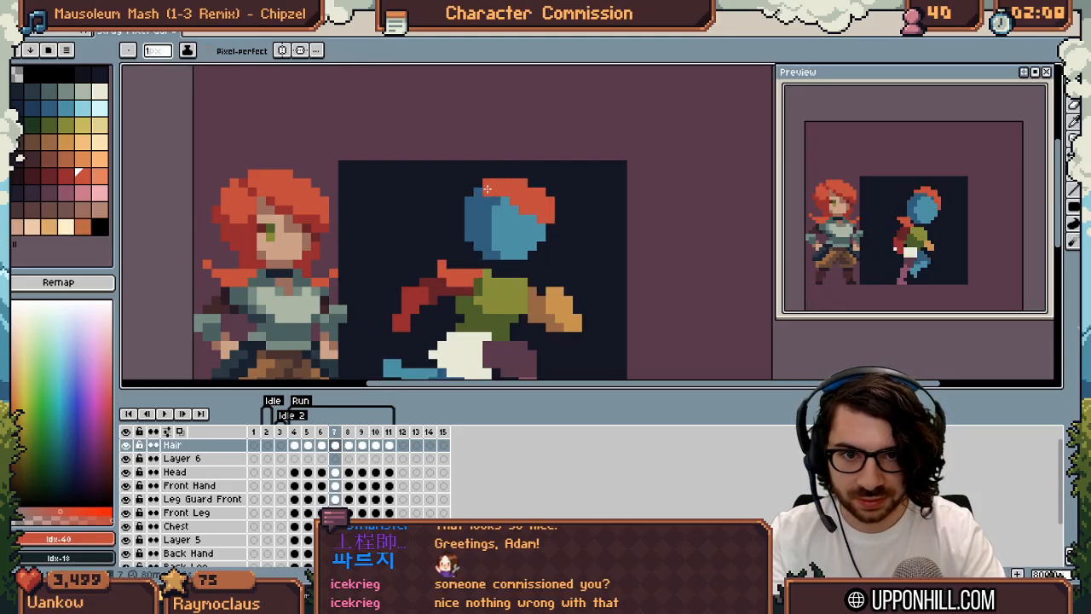
pyautogui.press('Right')
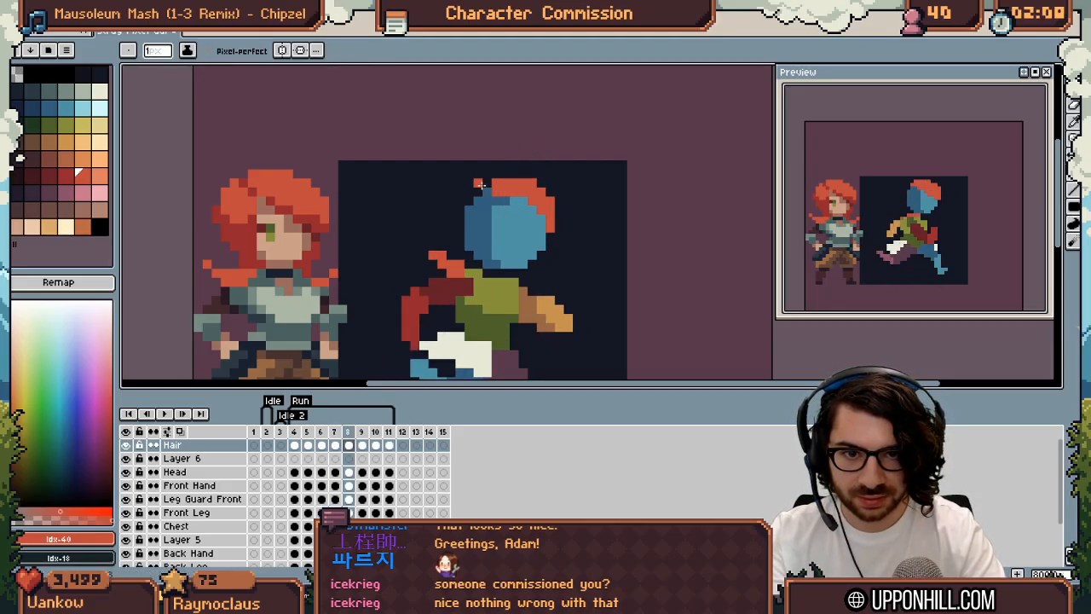
pyautogui.press('Right')
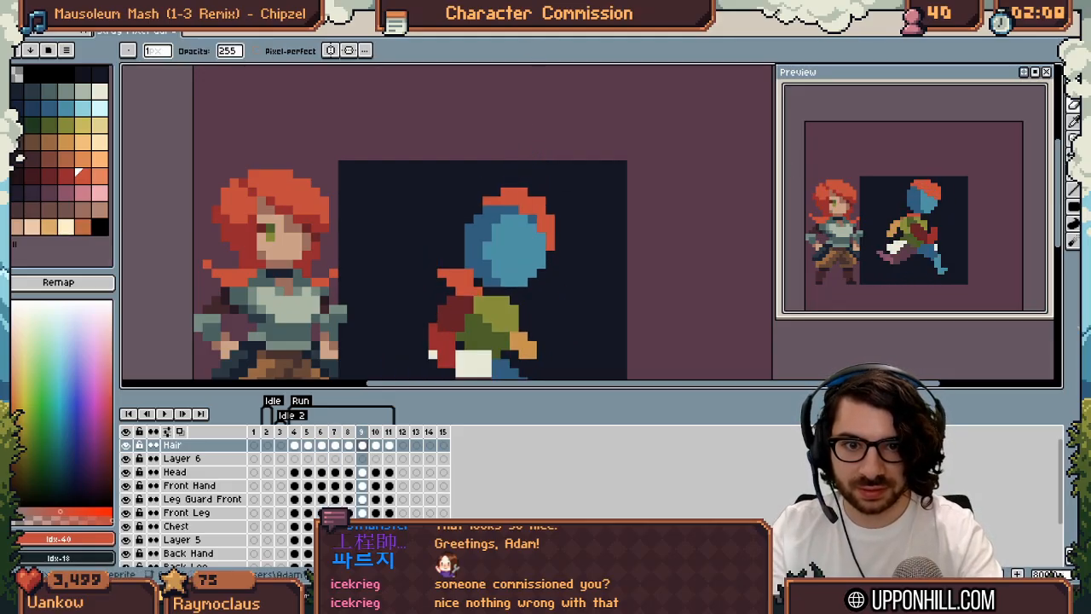
pyautogui.press('b')
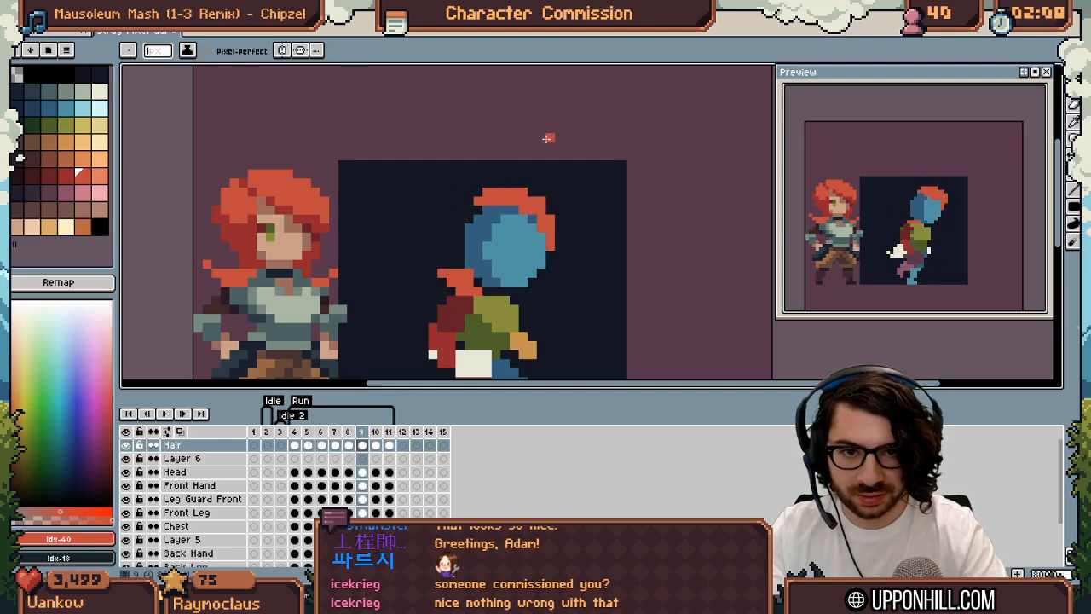
# Play back the run cycle and step through its frames to frame 8, examining how the crown moves
pyautogui.press('Return')
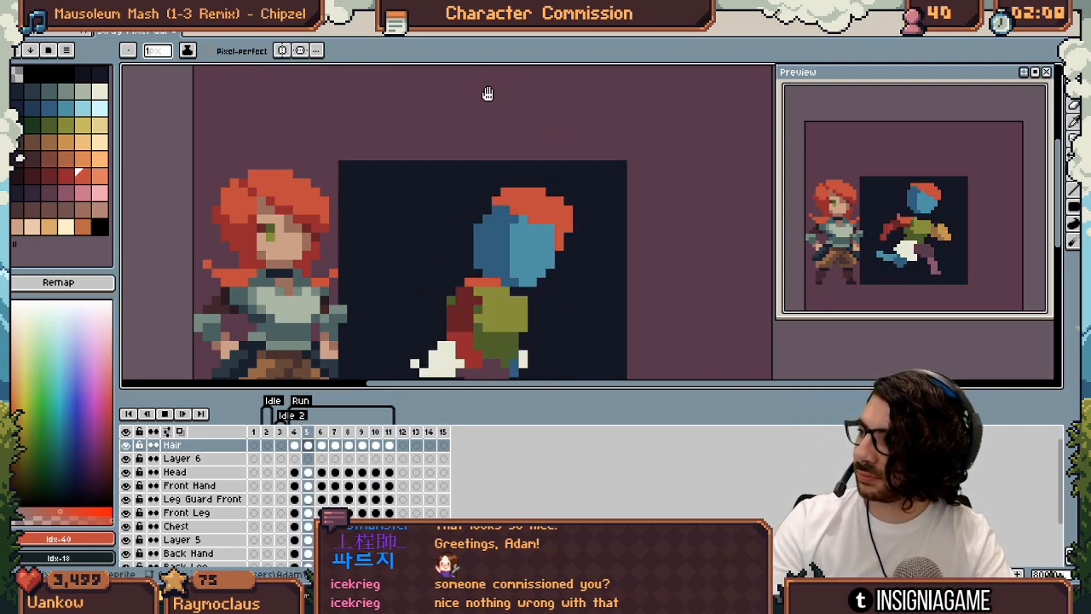
pyautogui.press('Return')
pyautogui.press('Right')
pyautogui.press('Right')
pyautogui.press('Right')
pyautogui.press('Right')
pyautogui.press('Right')
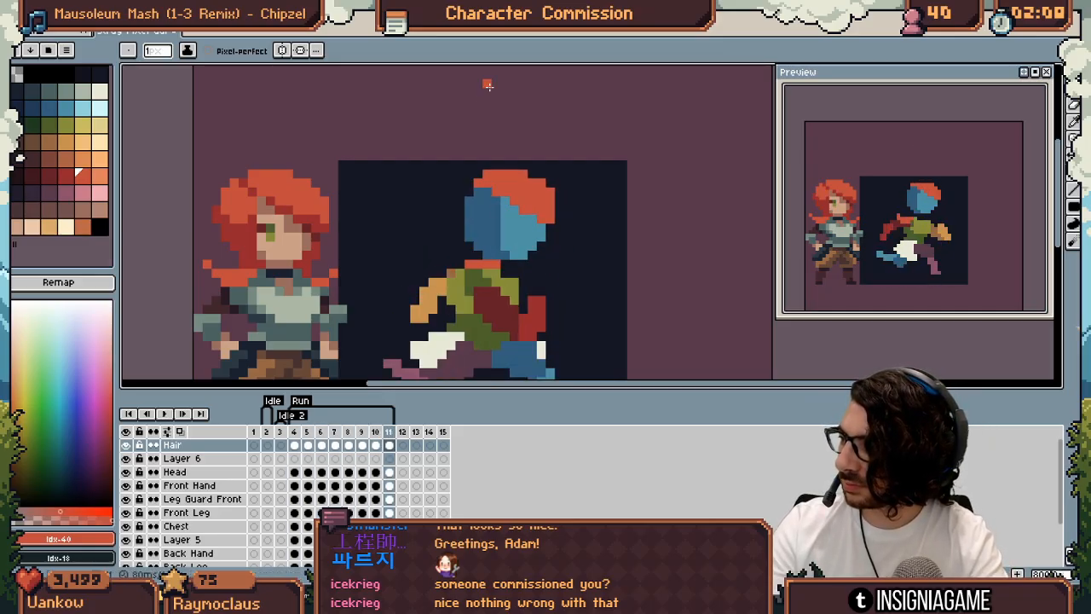
pyautogui.press('Right')
pyautogui.press('Right')
pyautogui.press('Right')
pyautogui.press('Right')
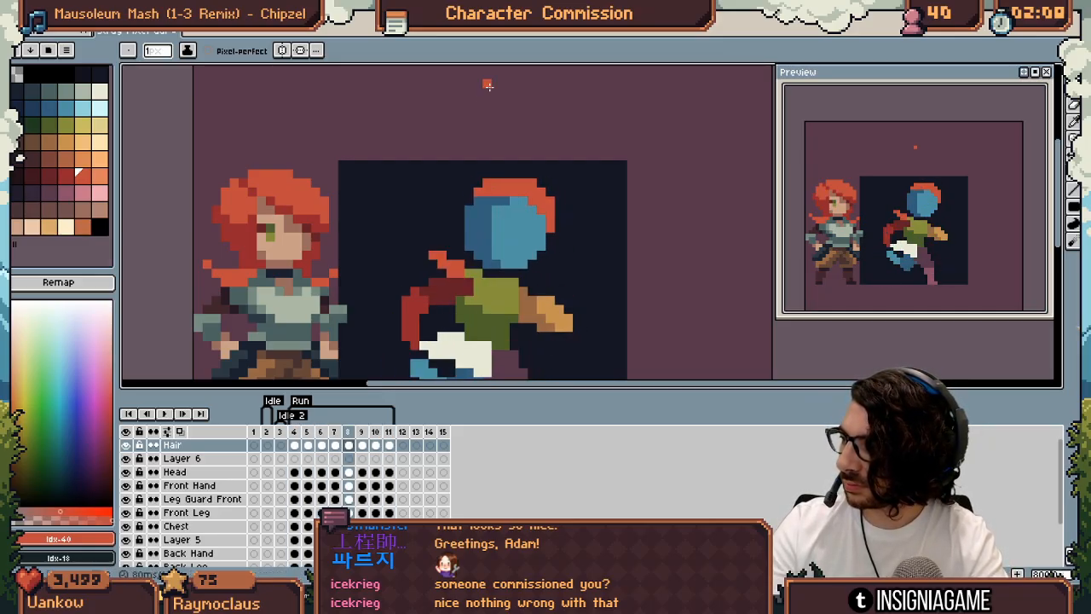
# Try raising the red crown by an extra row of pixels on frames 8 and 9
pyautogui.click(549, 192)
pyautogui.click(497, 175)
pyautogui.moveTo(505, 177); pyautogui.dragTo(540, 186)
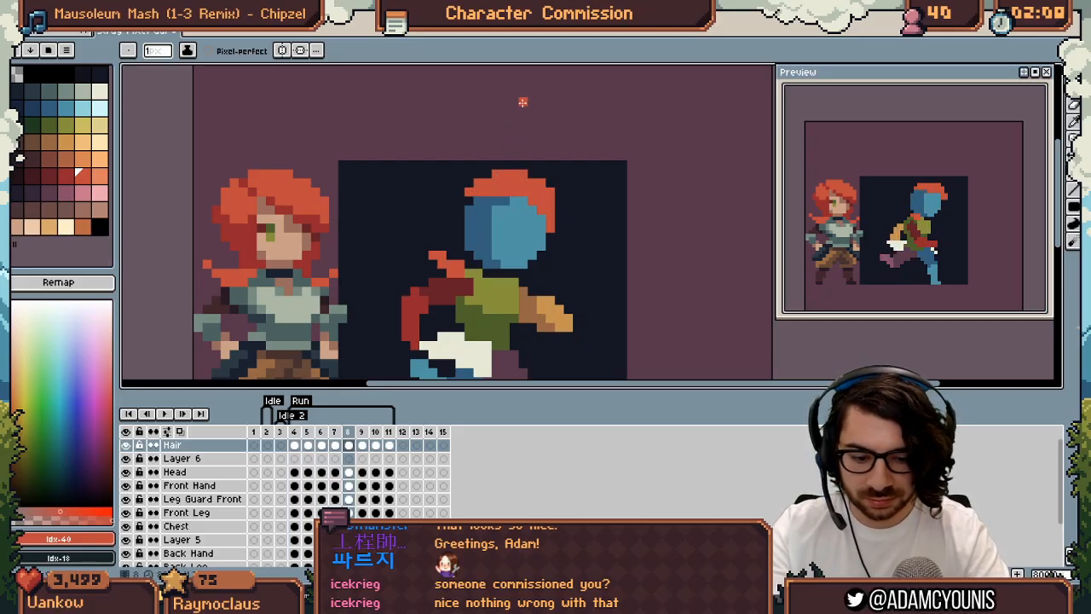
pyautogui.press('Right')
pyautogui.moveTo(501, 184); pyautogui.dragTo(524, 190)
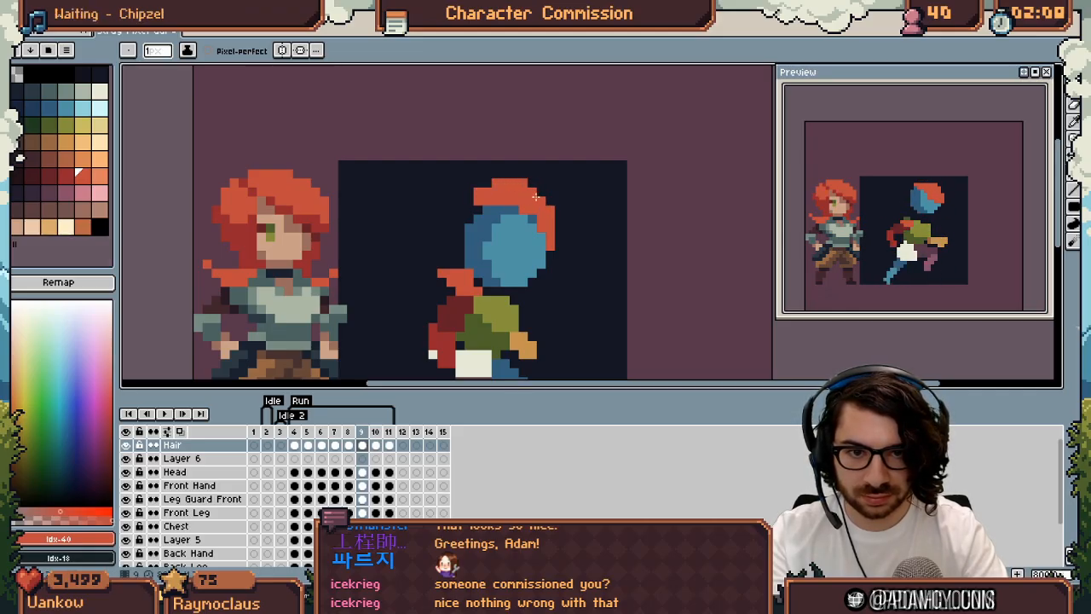
# Try erasing a crown pixel on frame 10 and undo it, then play the cycle and undo the raised crown on frames 9 and 8
pyautogui.press('Right')
pyautogui.press('e')
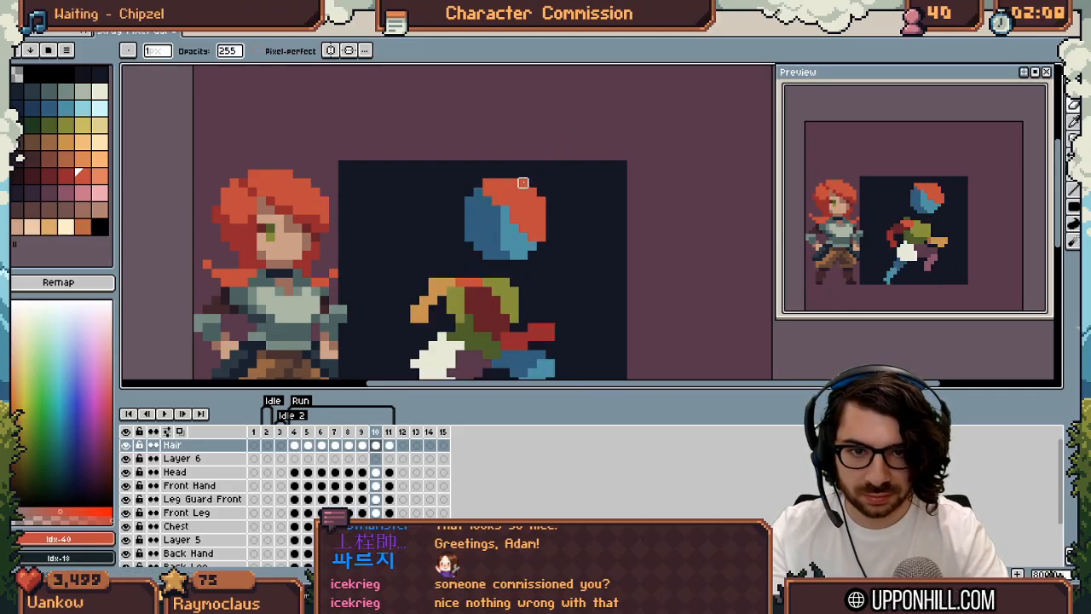
pyautogui.click(522, 182)
pyautogui.hotkey('ctrl', 'z')
pyautogui.press('b')
pyautogui.press('Return')
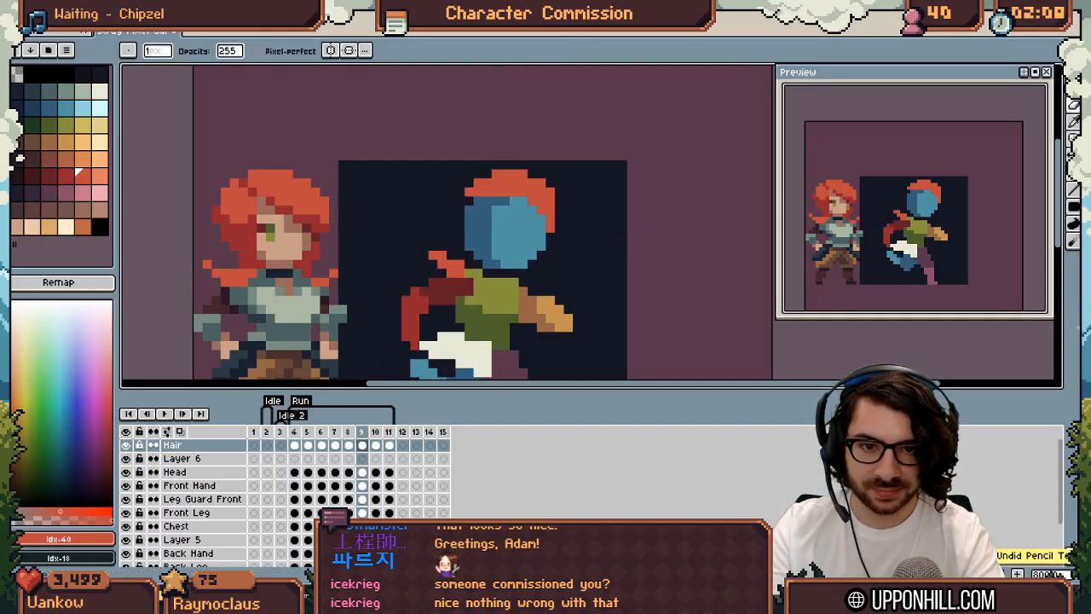
pyautogui.hotkey('ctrl', 'z')
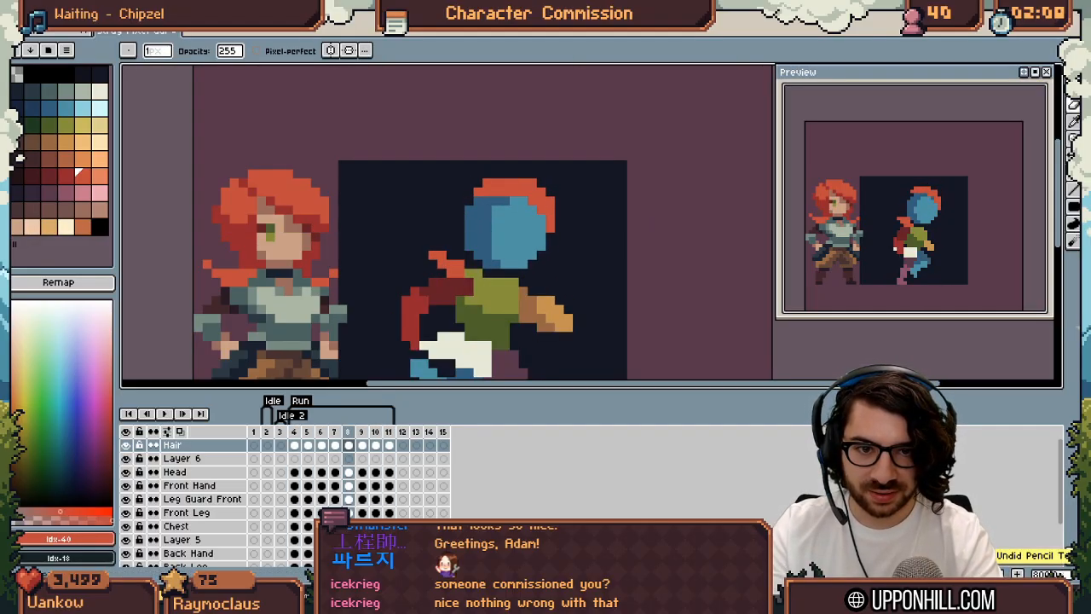
# On Layer 6, paint the darker red back hair behind the face down to the neck on frame 5
pyautogui.press('Right')
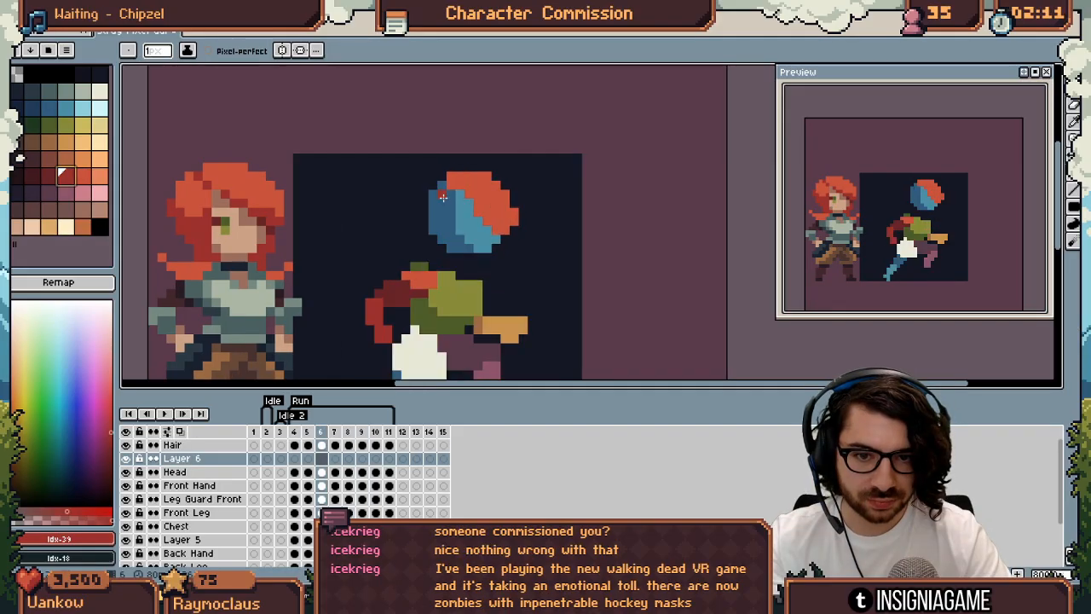
pyautogui.press('Left')
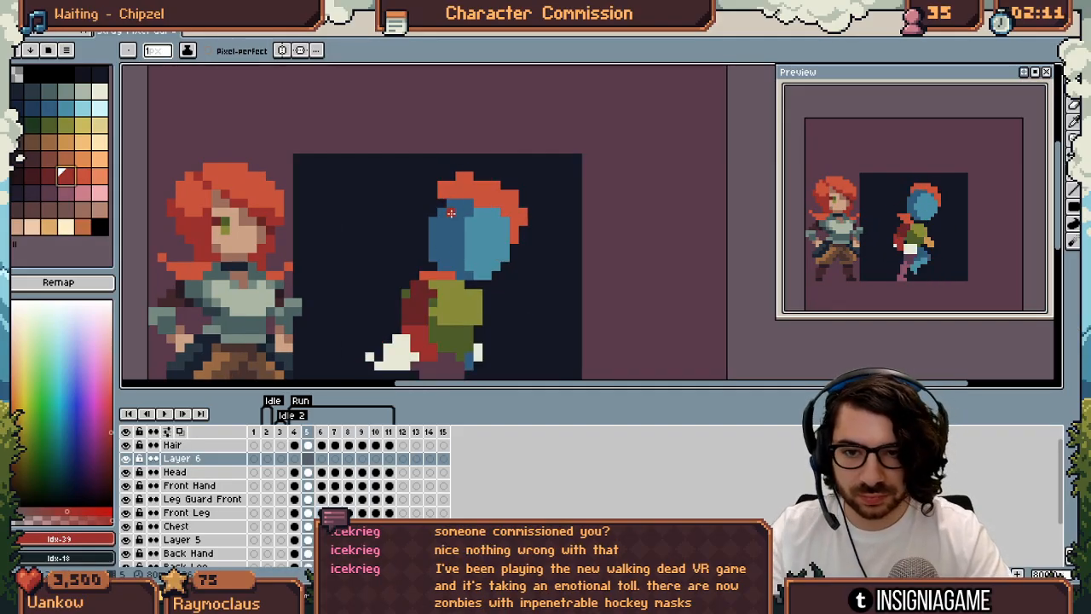
pyautogui.moveTo(450, 206); pyautogui.dragTo(449, 229)
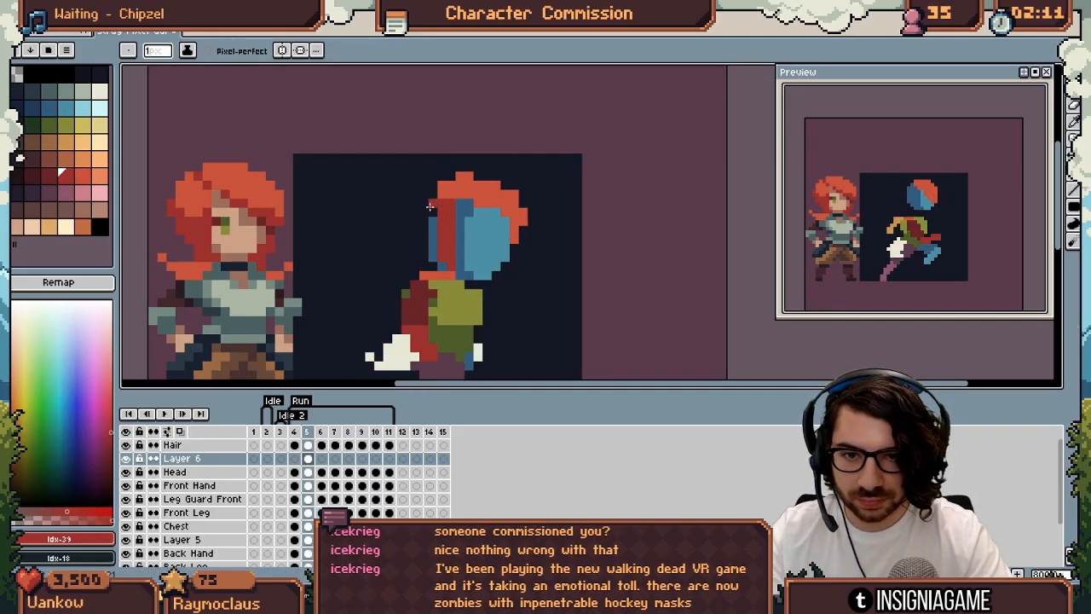
pyautogui.moveTo(438, 187)
pyautogui.mouseDown()
pyautogui.moveTo(414, 220)
pyautogui.moveTo(431, 242)
pyautogui.mouseUp()
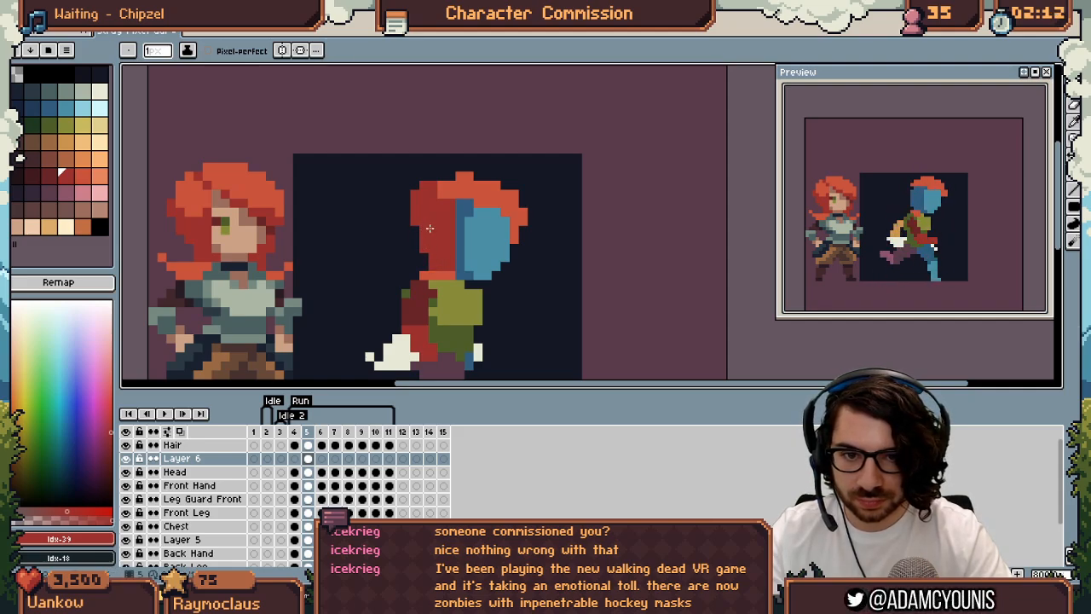
# Paint the darker red back hair down to the neck on frames 6 and 7 of Layer 6
pyautogui.press('.')
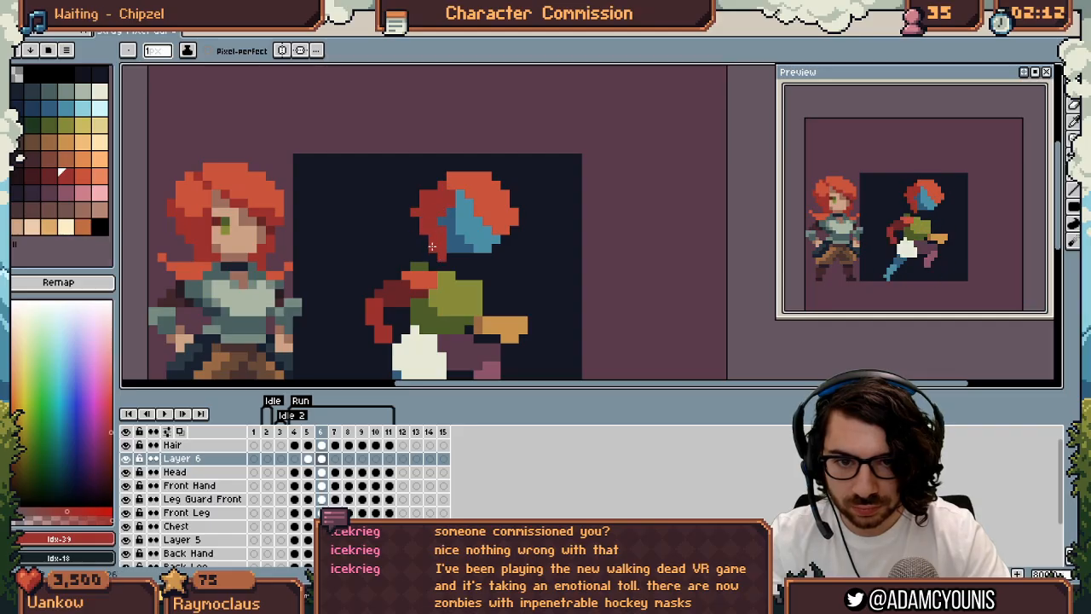
pyautogui.moveTo(428, 229); pyautogui.dragTo(424, 249)
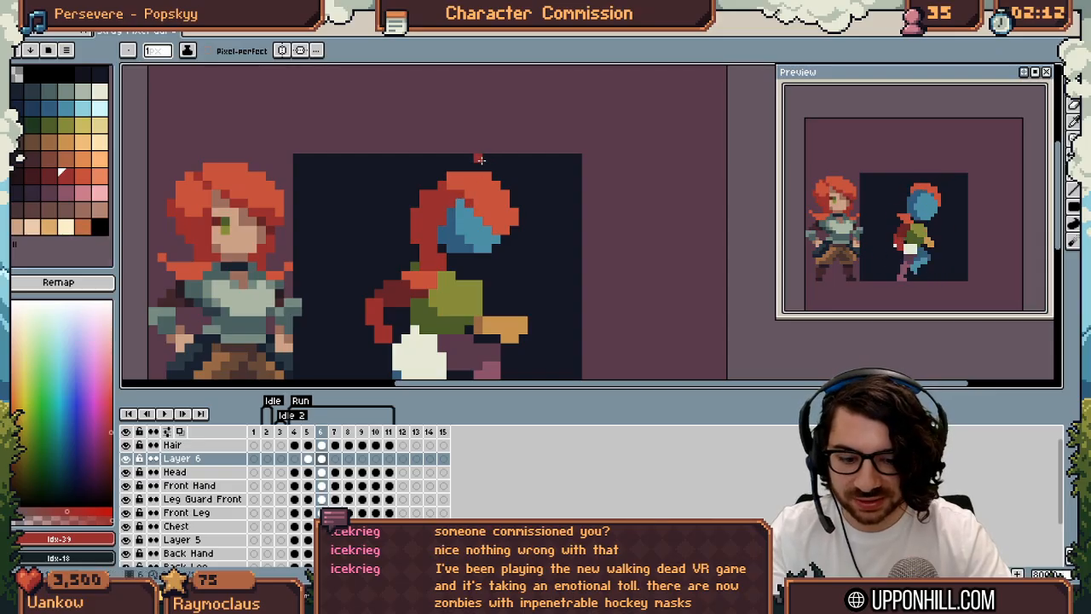
pyautogui.press('Right')
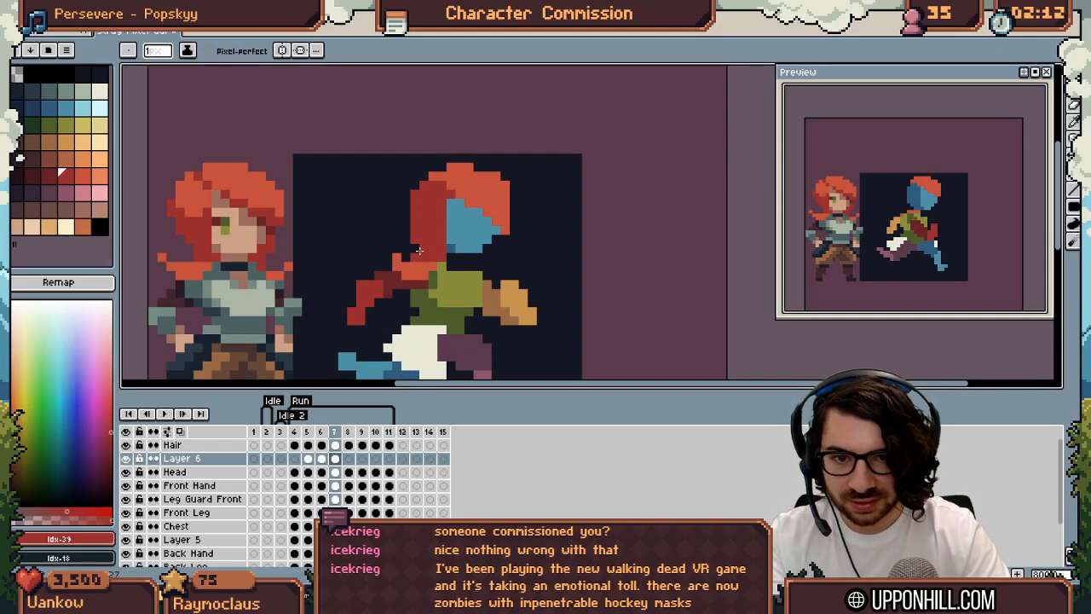
# Paint the darker red back hair on frames 8, 9 and 10, letting it swing out behind the head on frame 8
pyautogui.press('Right')
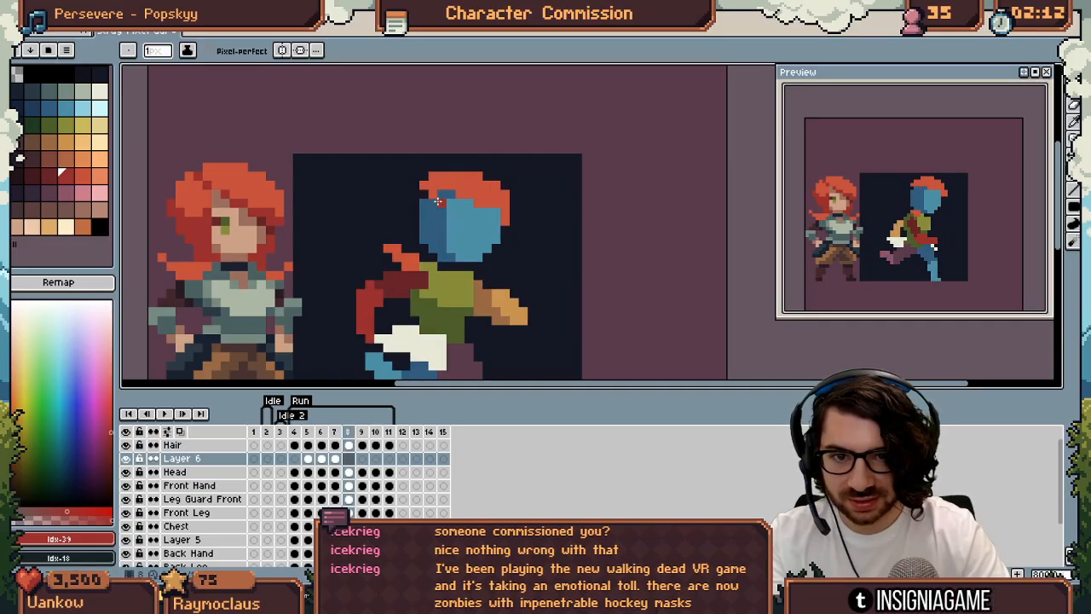
pyautogui.moveTo(401, 207); pyautogui.dragTo(427, 220)
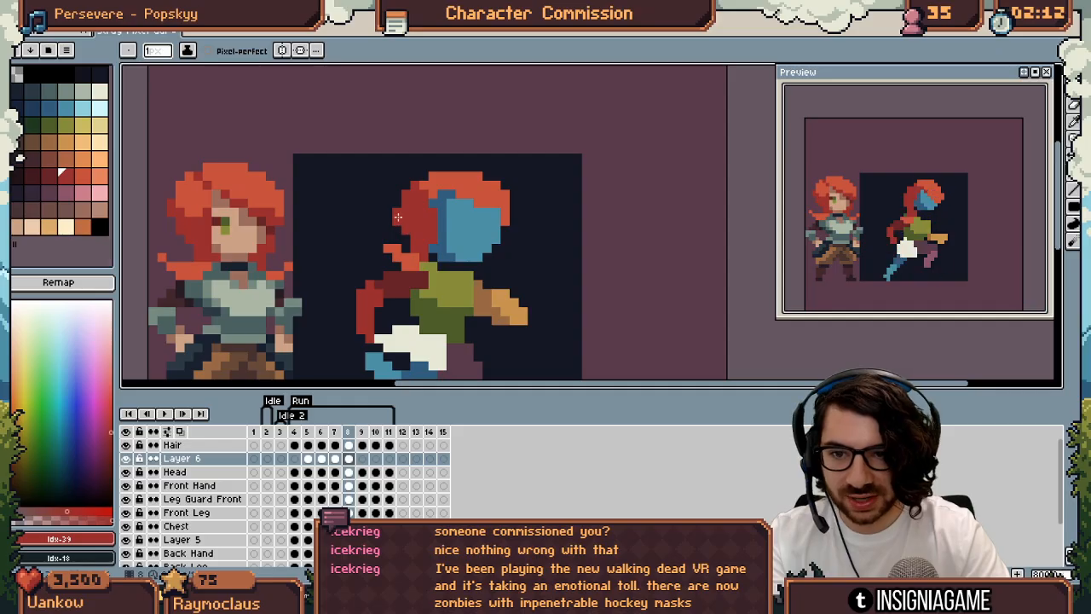
pyautogui.press('Right')
pyautogui.press('Left')
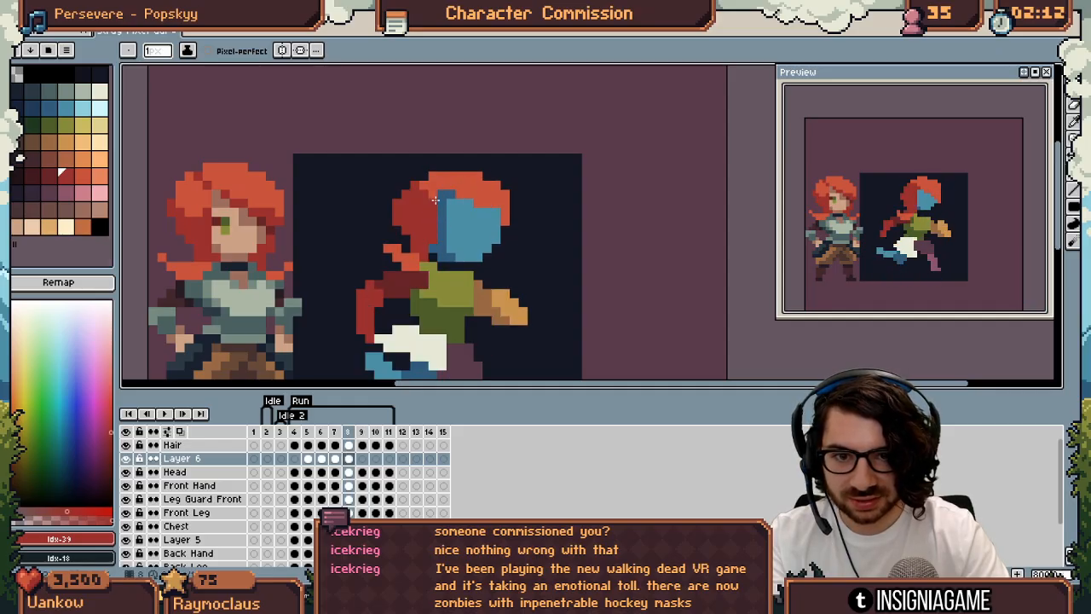
pyautogui.press('Right')
pyautogui.press('Right')
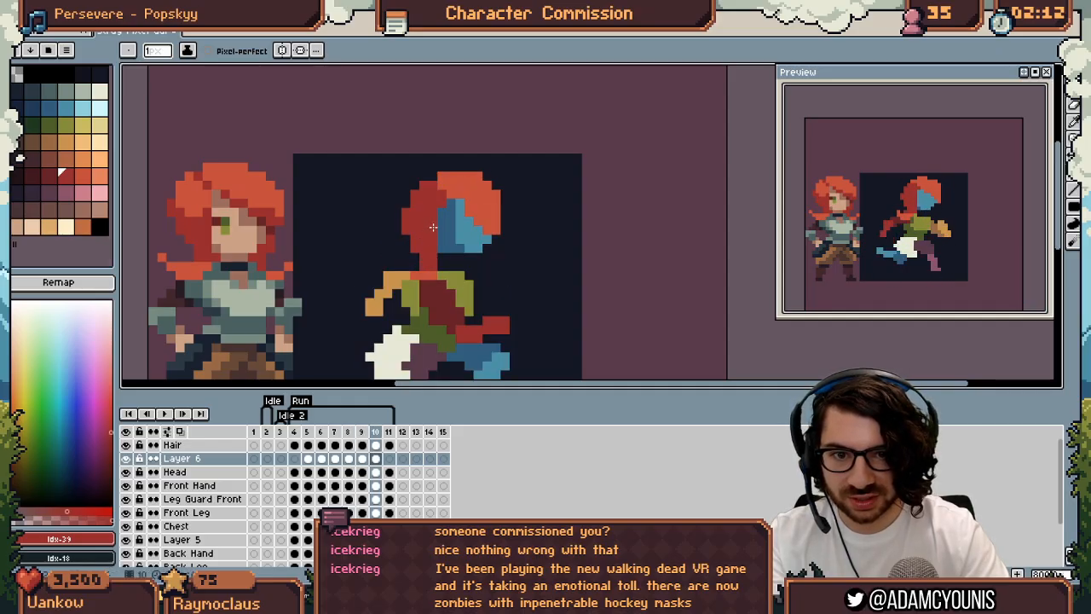
# Paint the darker red back hair on frames 11 and 4 to complete the run loop
pyautogui.press('Right')
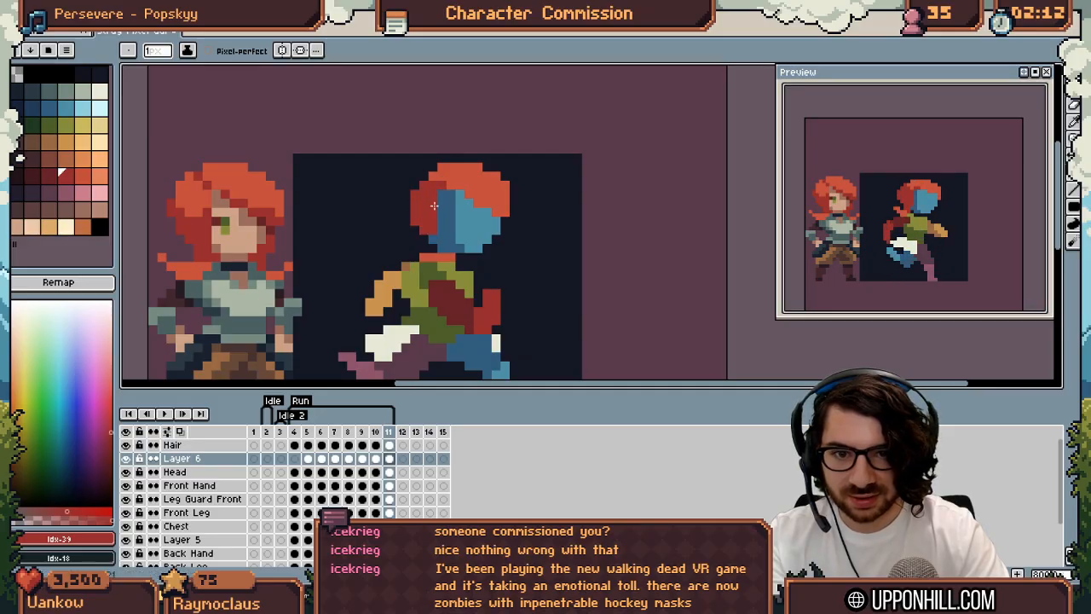
pyautogui.press('Right')
pyautogui.press('b')
pyautogui.press('e')
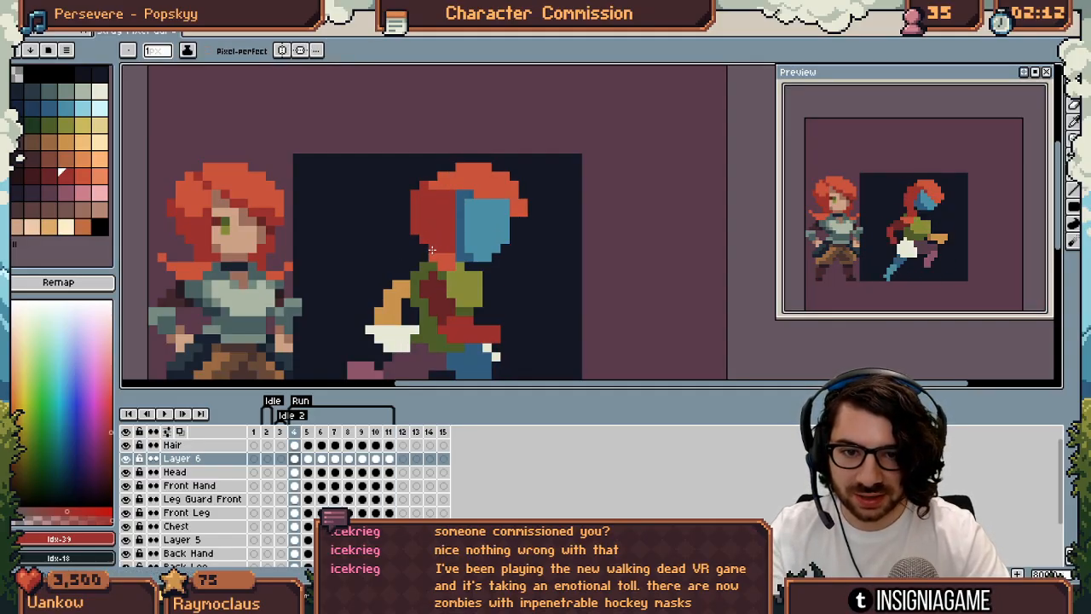
# Play back the run cycle at a reduced zoom to review the darker back hair's motion
pyautogui.press('Right')
pyautogui.press('z')
pyautogui.moveTo(447, 233); pyautogui.dragTo(355, 219)
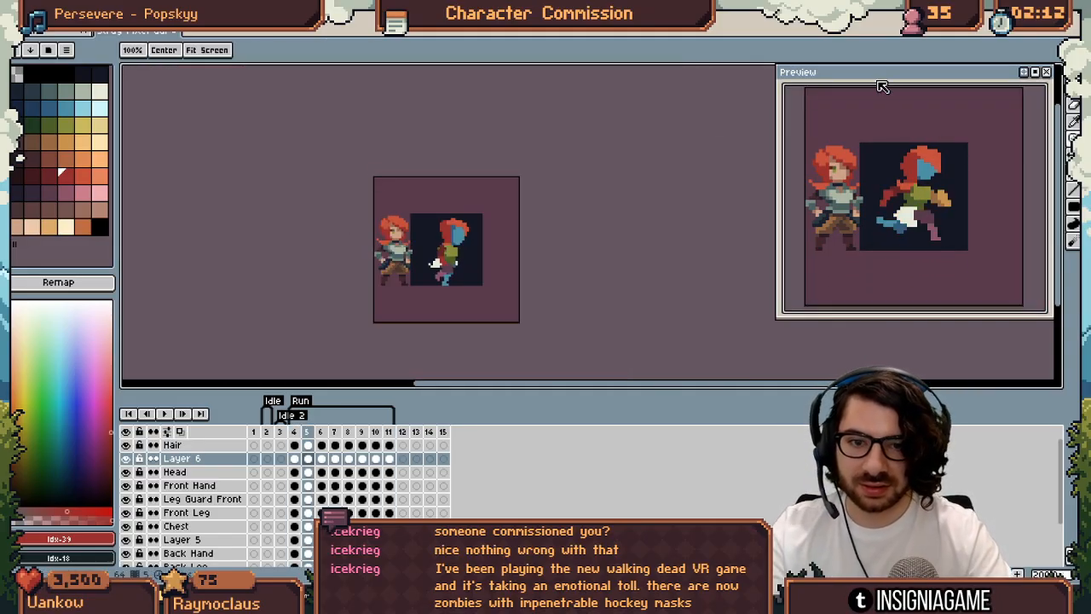
pyautogui.press('Return')
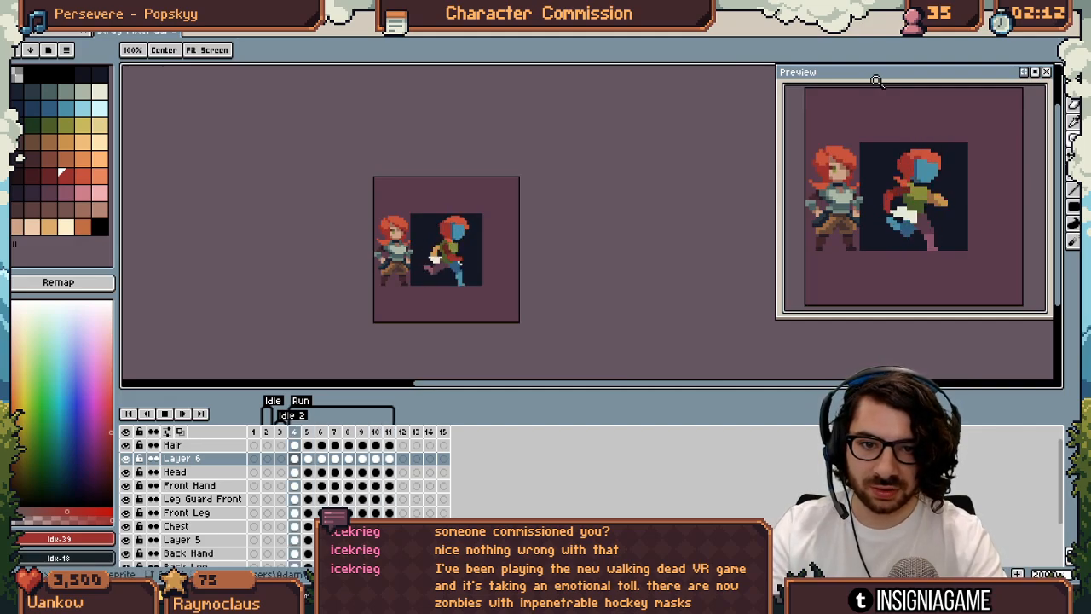
# Play back the run cycle to review the hair motion, pausing on frame 8
pyautogui.scroll(2, 467, 234)
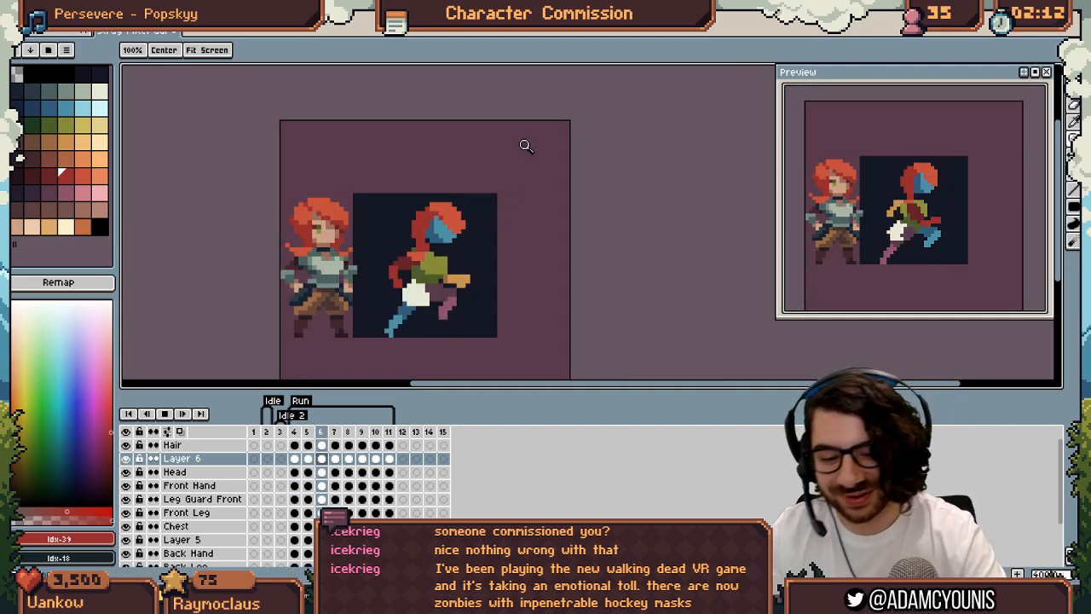
pyautogui.press('Return')
pyautogui.scroll(-2, 527, 146)
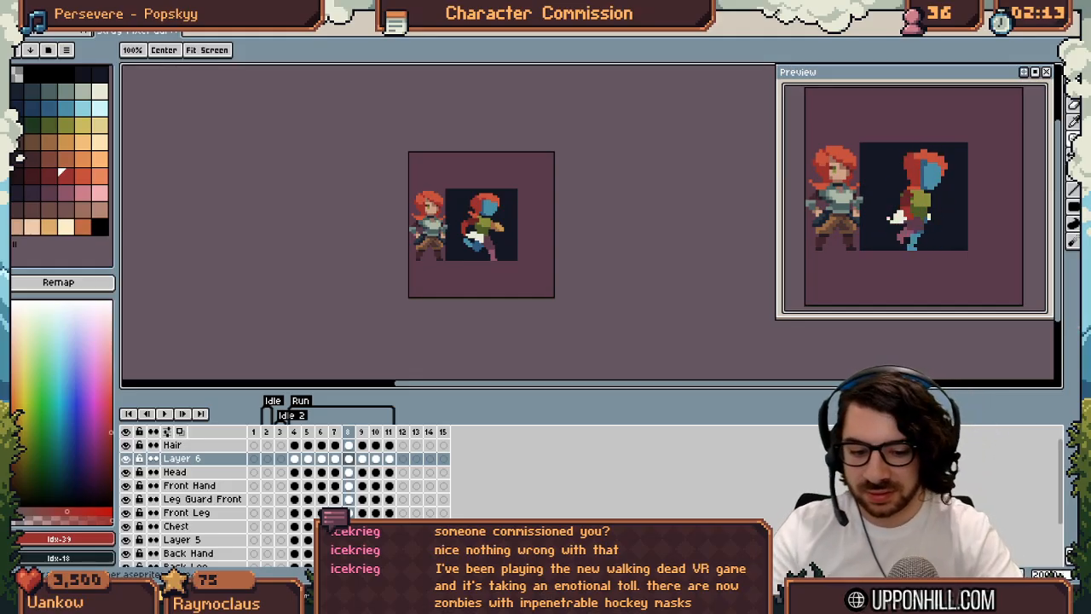
pyautogui.scroll(3, 459, 204)
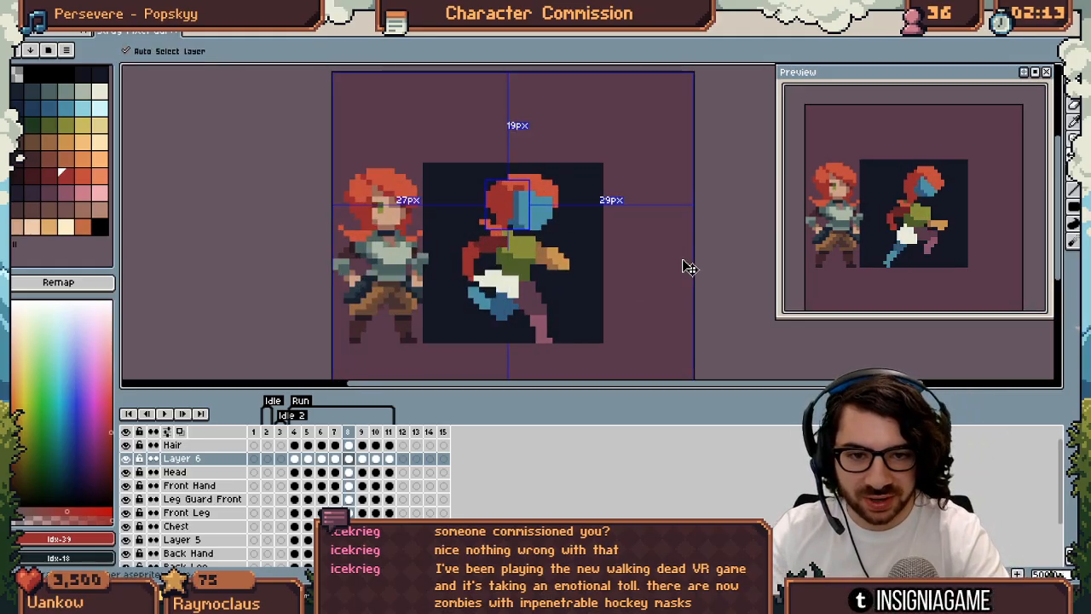
# Shift the light red hair tips behind the neck farther out from the head on frames 7 and 8 of the Hair layer
pyautogui.keyDown('ctrl'); pyautogui.click(497, 230); pyautogui.keyUp('ctrl')
pyautogui.hotkey('ctrl', 'z')
pyautogui.moveTo(497, 230); pyautogui.dragTo(512, 210)
pyautogui.hotkey('ctrl', 'd')
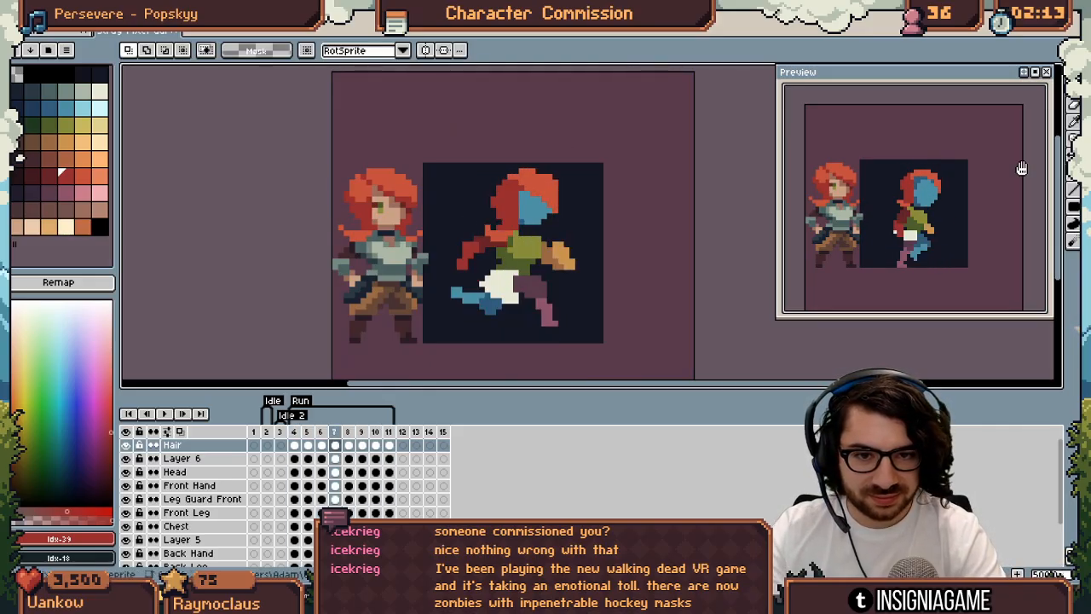
pyautogui.moveTo(497, 214)
pyautogui.mouseDown()
pyautogui.moveTo(506, 239)
pyautogui.moveTo(486, 228)
pyautogui.mouseUp()
pyautogui.click(514, 131)
pyautogui.keyDown('ctrl'); pyautogui.click(509, 230); pyautogui.keyUp('ctrl')
pyautogui.press('Right')
pyautogui.keyDown('ctrl'); pyautogui.click(494, 233); pyautogui.keyUp('ctrl')
pyautogui.press('Return')
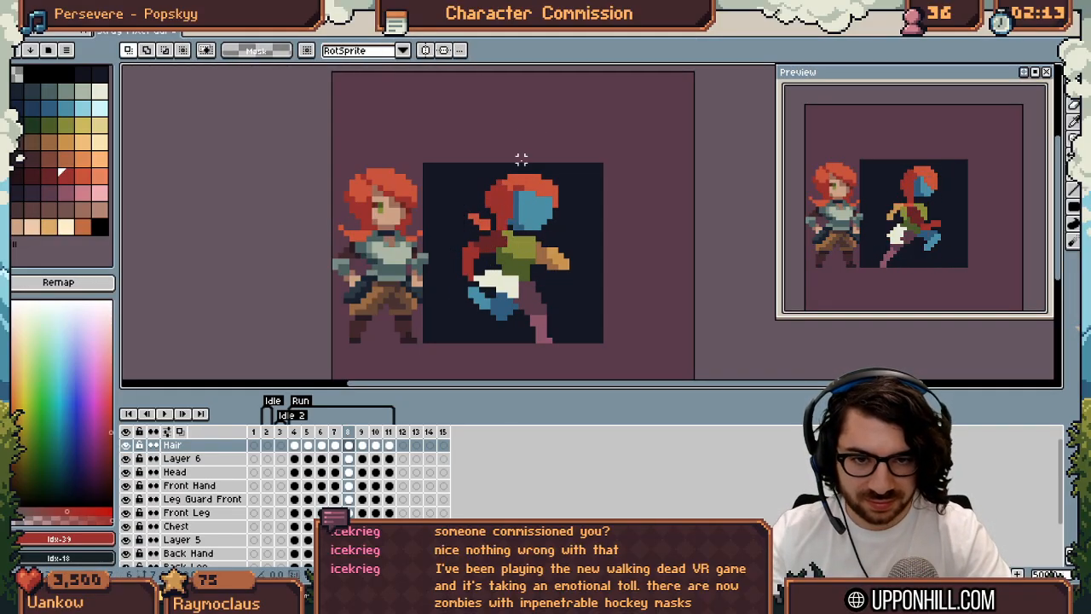
# Reposition the light red hair tip behind the neck on frame 9 of the Hair layer to follow frame 8, and check the loop
pyautogui.press(',')
pyautogui.press('.')
pyautogui.press('.')
pyautogui.press(',')
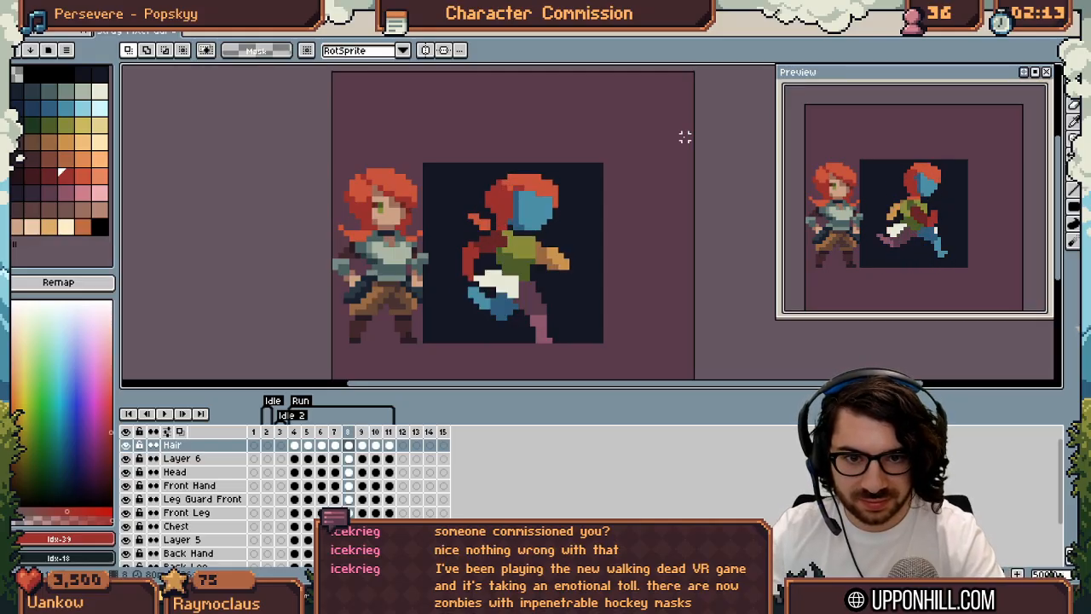
pyautogui.press('.')
pyautogui.moveTo(521, 221)
pyautogui.mouseDown()
pyautogui.moveTo(465, 261)
pyautogui.moveTo(488, 242)
pyautogui.mouseUp()
pyautogui.click(526, 114)
pyautogui.press('.')
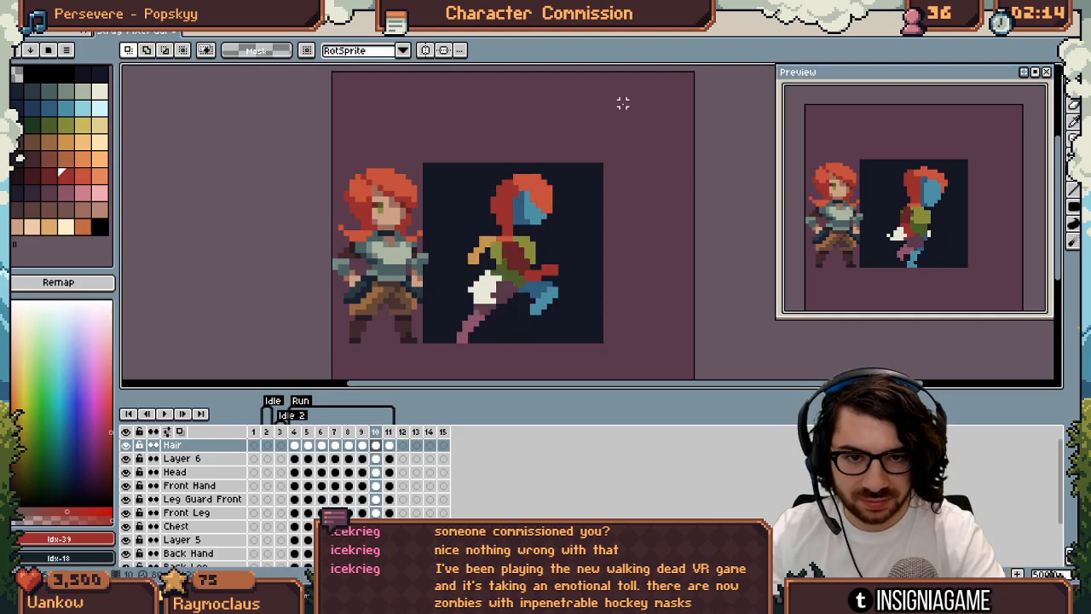
pyautogui.press('Return')
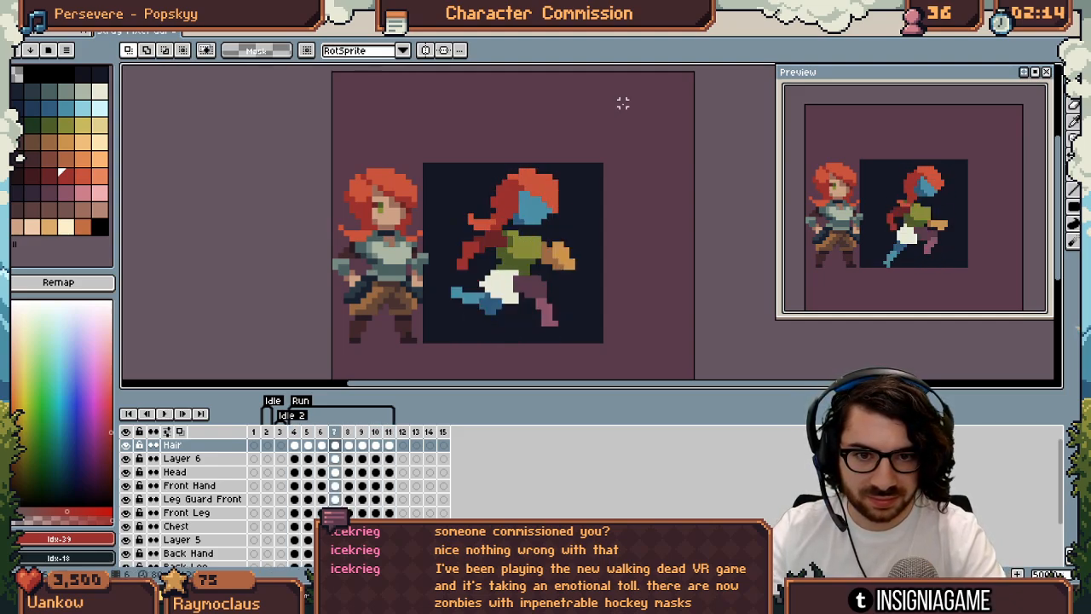
pyautogui.press('Return')
# Fill the gap between the head and the swung-out hair tip with darker red on frame 8 of Layer 6
pyautogui.scroll(2, 509, 220)
pyautogui.keyDown('ctrl'); pyautogui.click(527, 210); pyautogui.keyUp('ctrl')
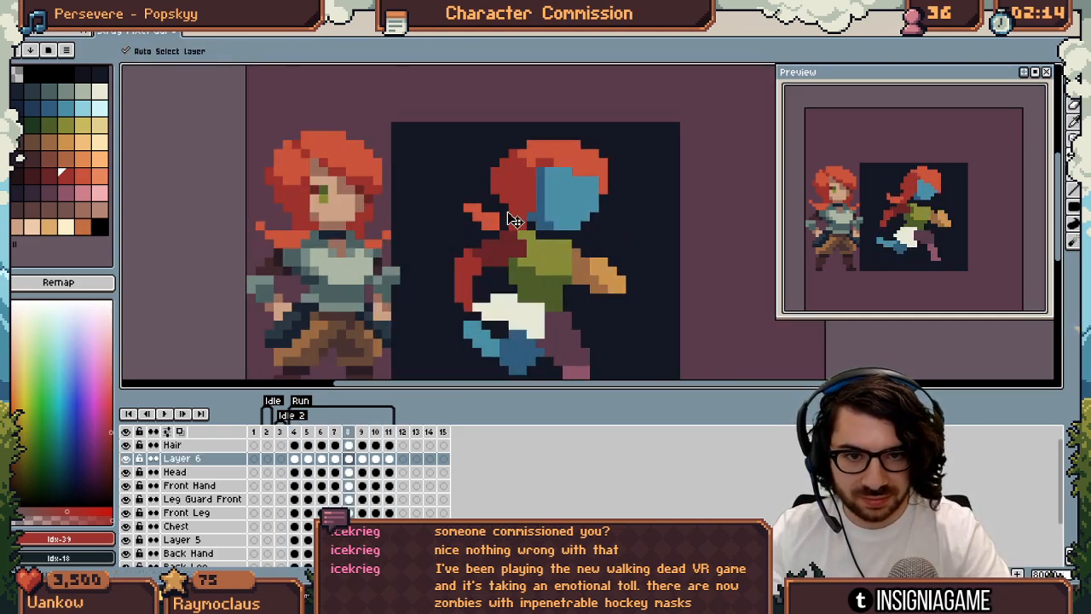
pyautogui.press('b')
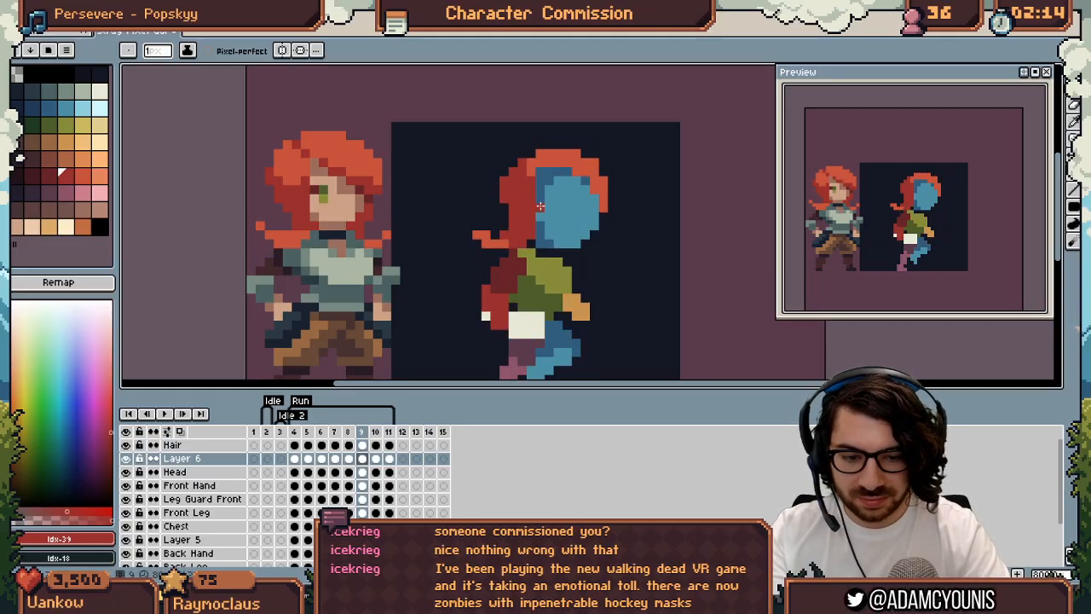
pyautogui.press('Right')
pyautogui.press('space')
pyautogui.scroll(-4, 457, 250)
pyautogui.scroll(4, 480, 231)
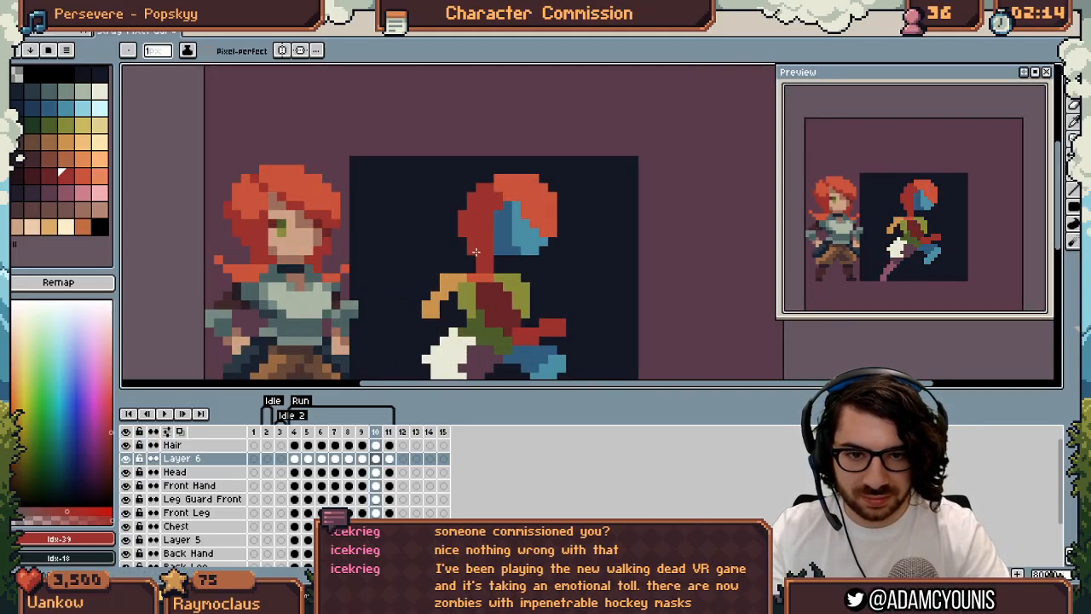
# Play back the run cycle at a smaller size to check the hair tip's swing
pyautogui.press('z')
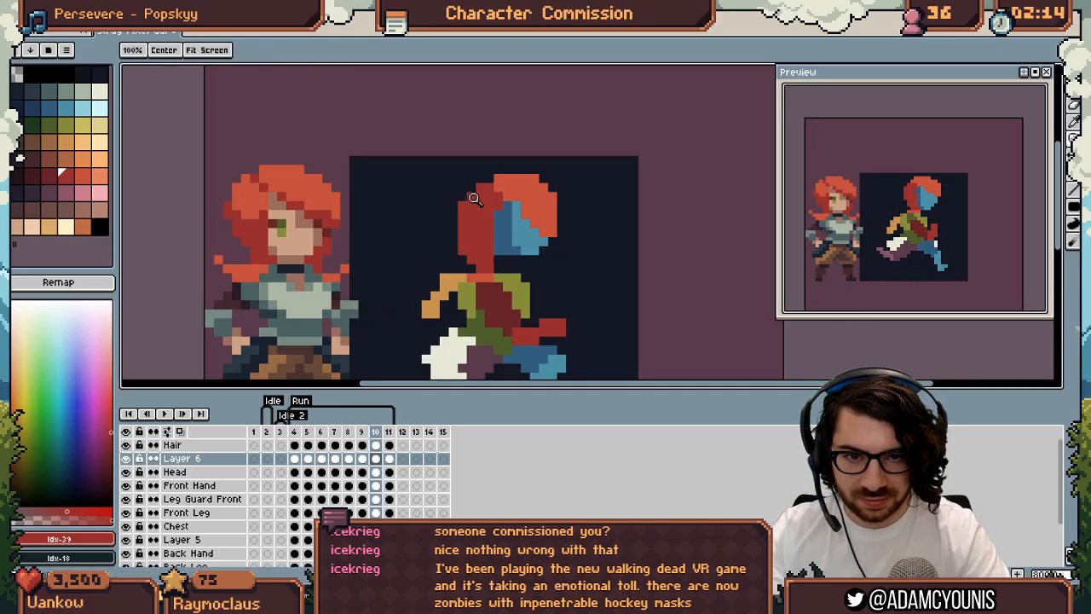
pyautogui.scroll(-4, 503, 196)
pyautogui.press('Return')
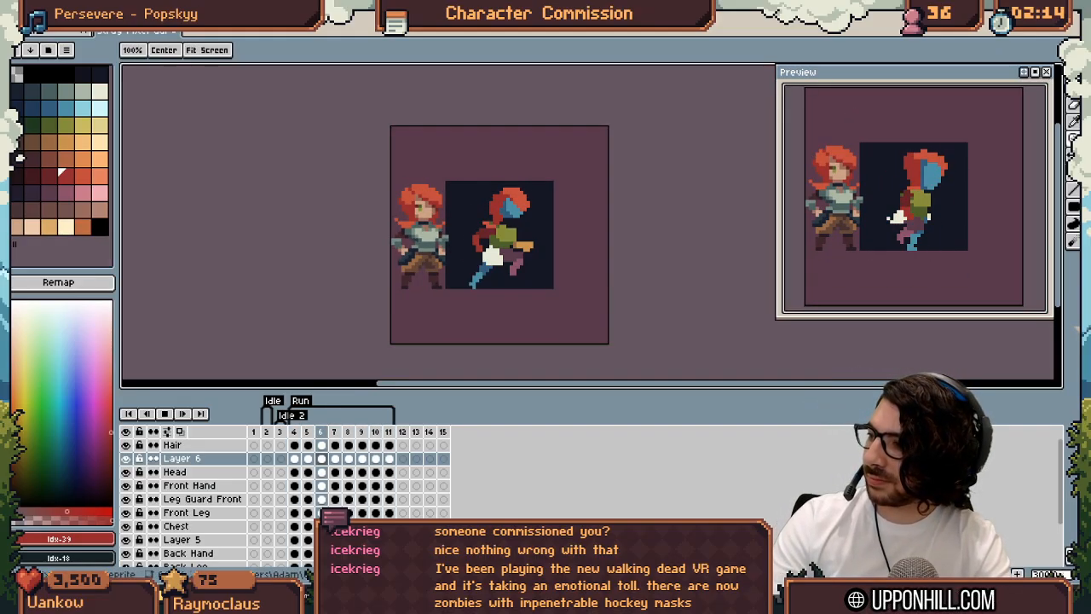
pyautogui.press('Return')
pyautogui.press('Left')
pyautogui.press('Return')
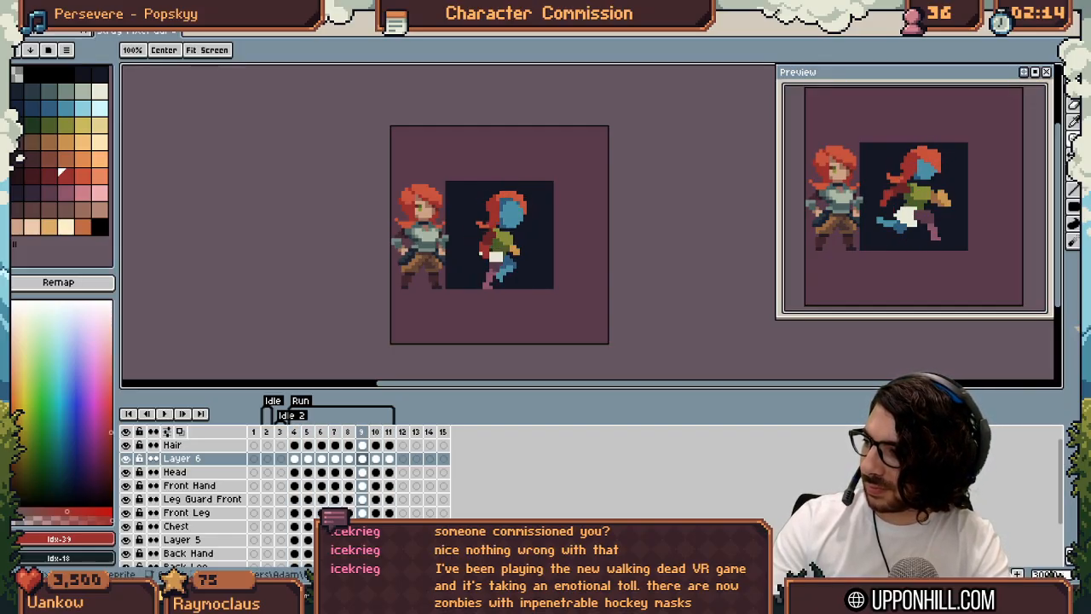
# Reshape the light red hair tip on frame 9 of the Hair layer so it curls upward behind the neck
pyautogui.scroll(4, 465, 209)
pyautogui.keyDown('ctrl'); pyautogui.click(516, 251); pyautogui.keyUp('ctrl')
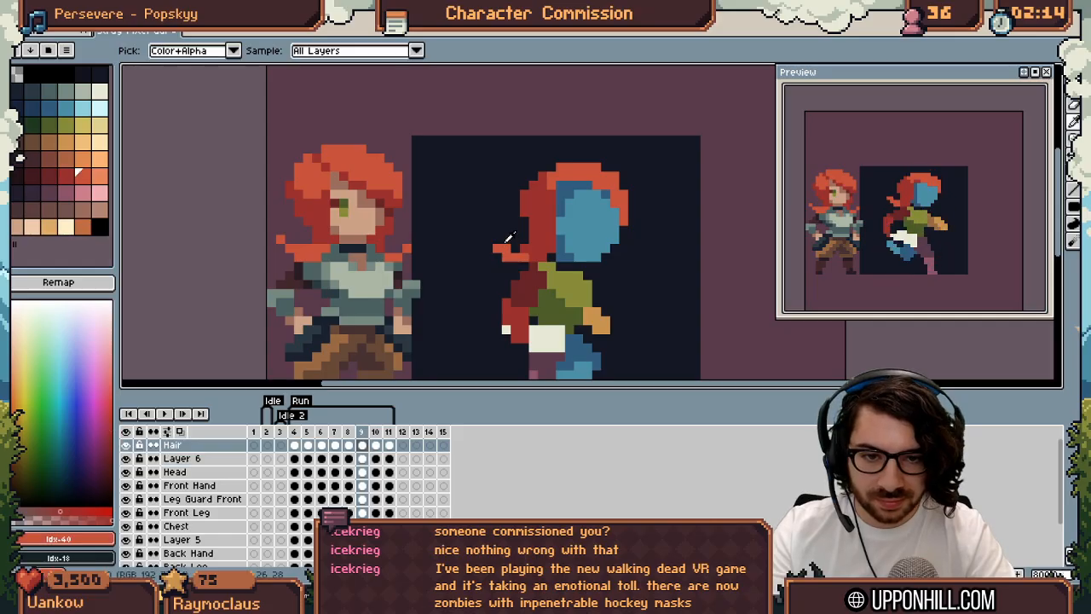
pyautogui.keyDown('alt'); pyautogui.click(508, 247); pyautogui.keyUp('alt')
pyautogui.click(507, 239)
pyautogui.press('e')
pyautogui.click(497, 256)
pyautogui.press('b')
pyautogui.click(513, 231)
pyautogui.press('e')
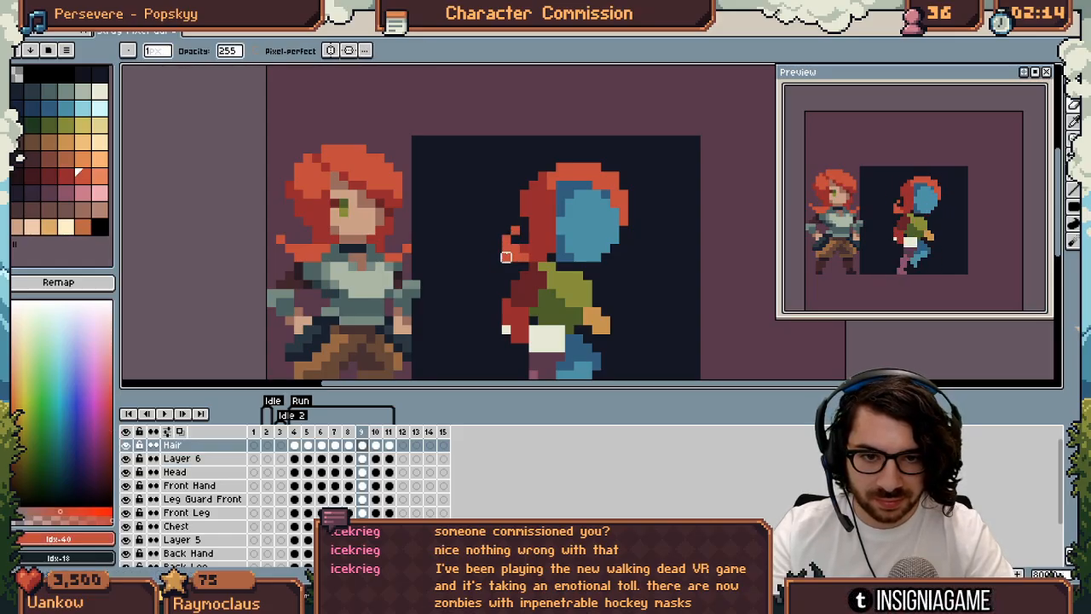
# Play the run cycle and compare the hair tips on frames 8 and 9
pyautogui.scroll(-4, 512, 237)
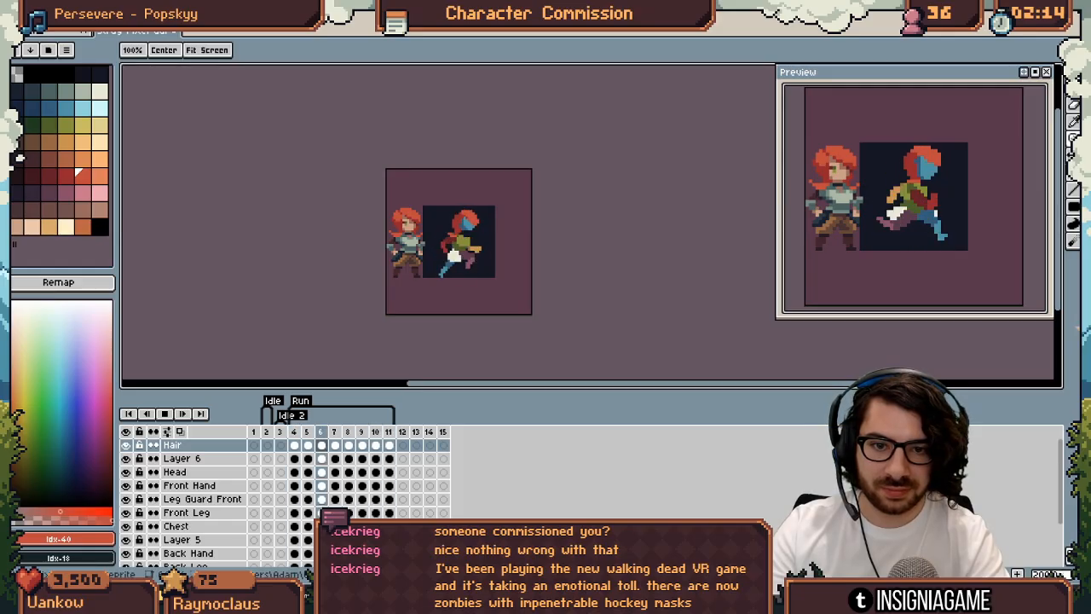
pyautogui.press('Return')
pyautogui.press('Left')
pyautogui.press('Right')
pyautogui.scroll(6, 436, 233)
pyautogui.press('b')
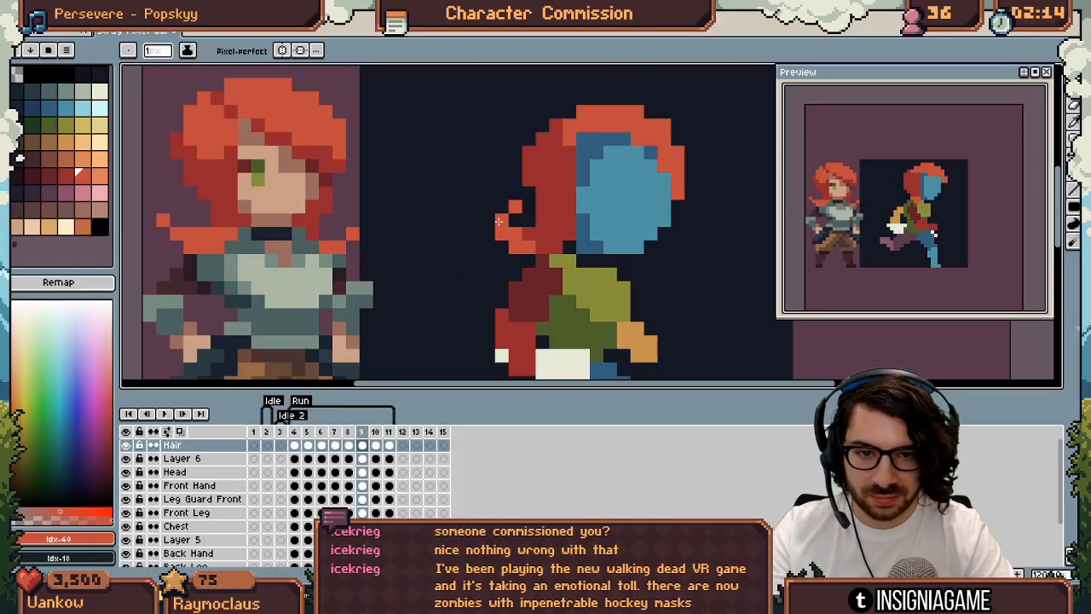
pyautogui.press(',')
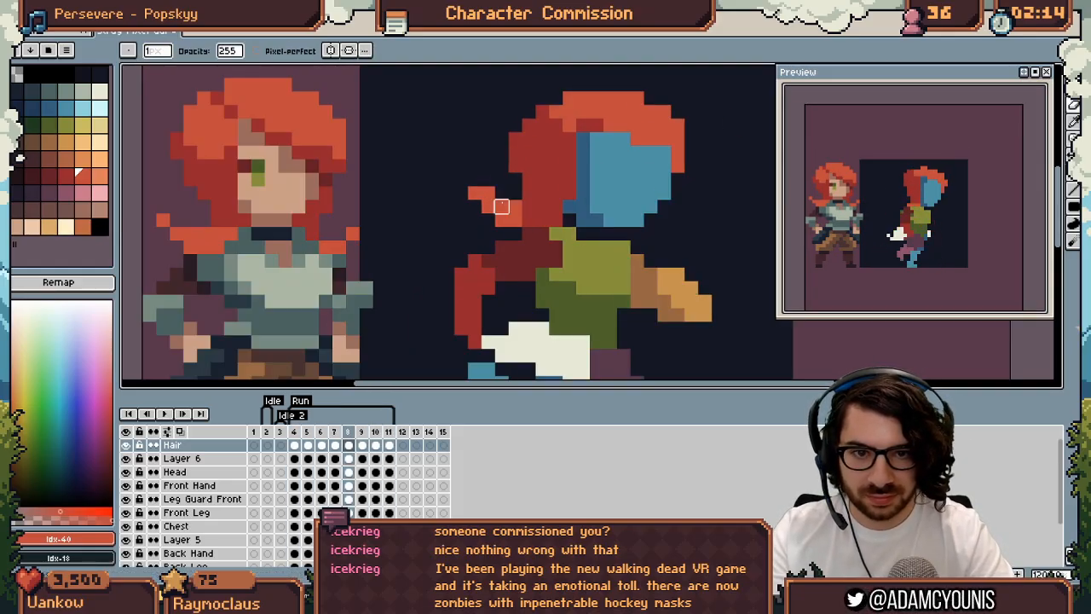
pyautogui.scroll(-5, 503, 186)
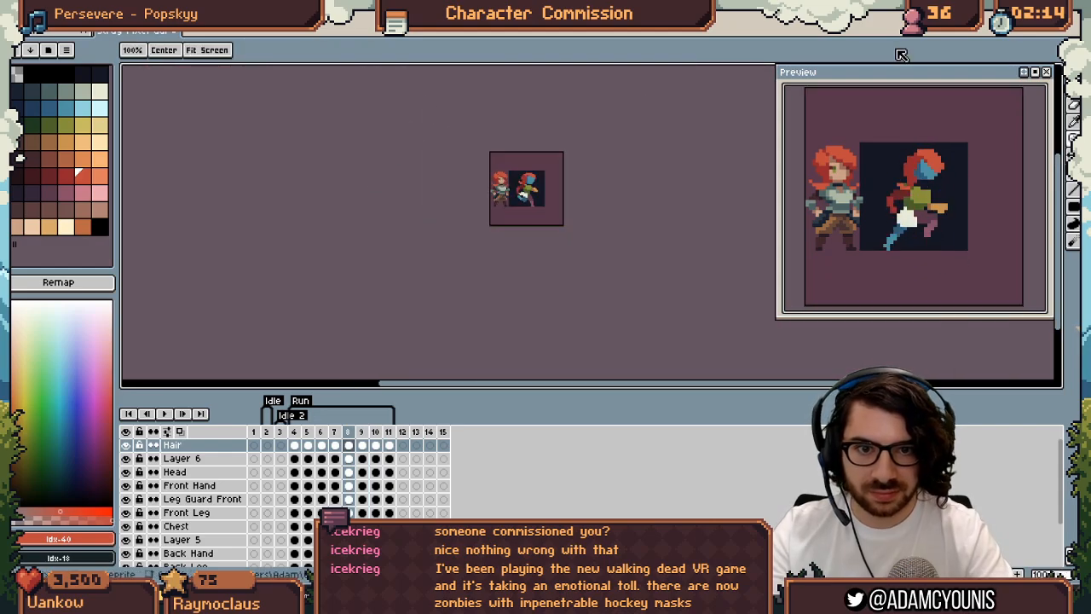
pyautogui.press('Return')
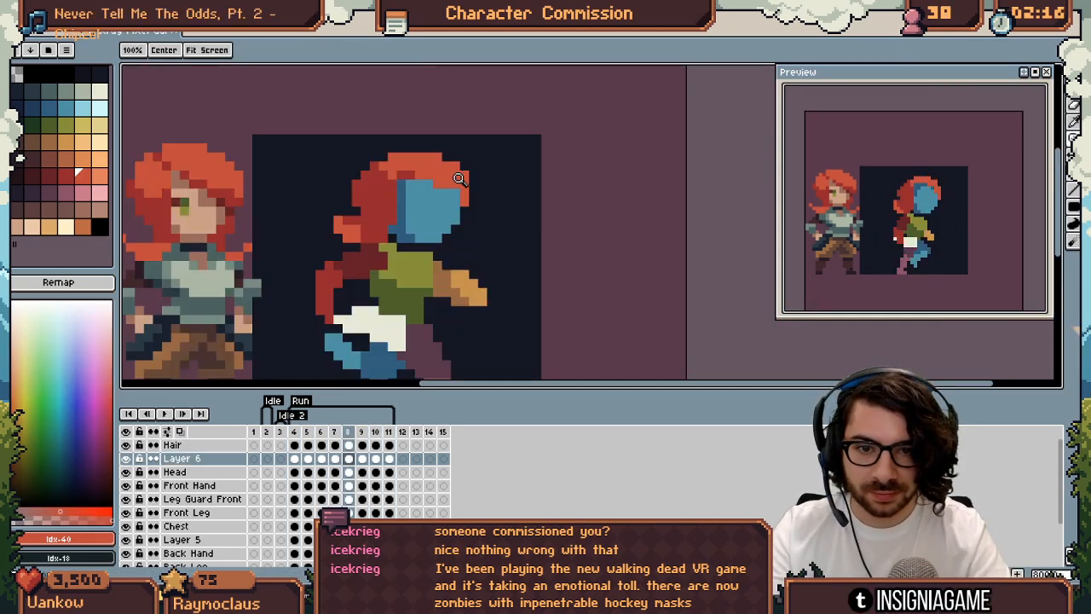
# Paint light red hair tips below the chin on frames 8, 9 and 10 of the Hair layer
pyautogui.keyDown('ctrl'); pyautogui.click(463, 183); pyautogui.keyUp('ctrl')
pyautogui.press('Return')
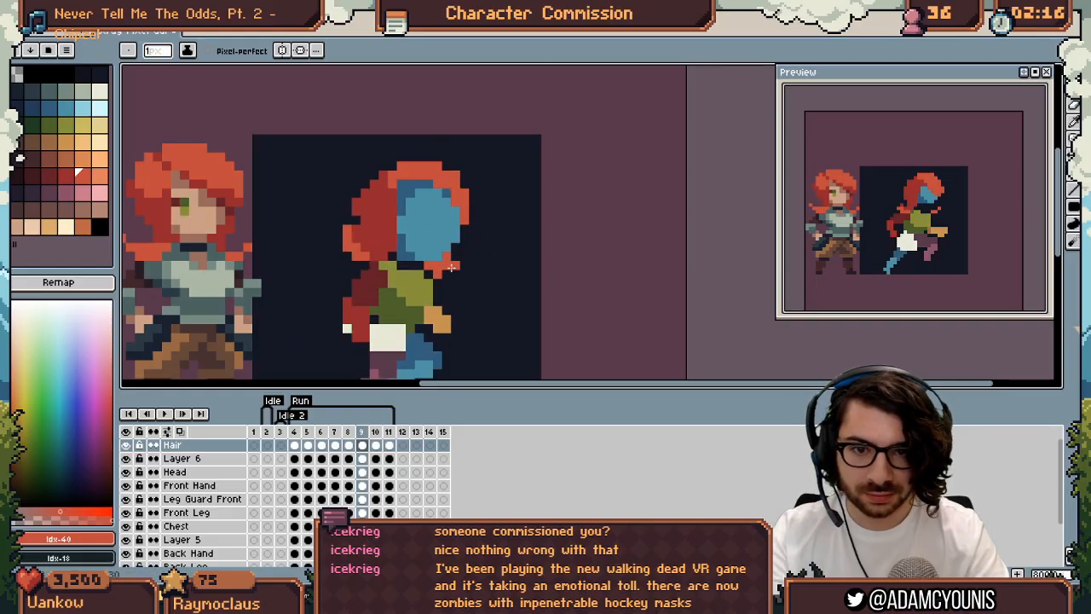
pyautogui.press('e')
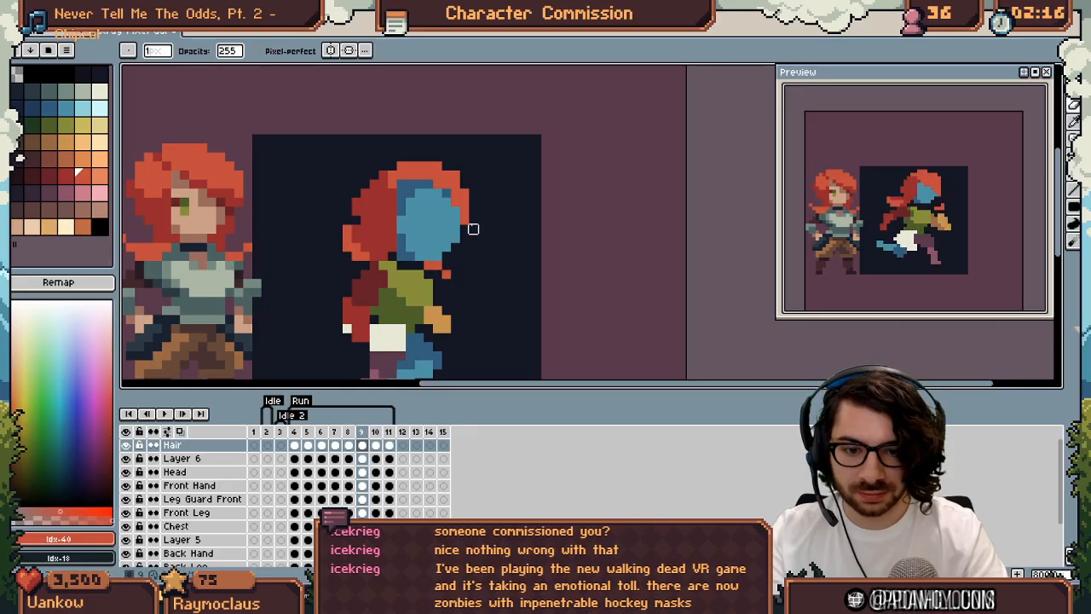
pyautogui.press('b')
pyautogui.press('Right')
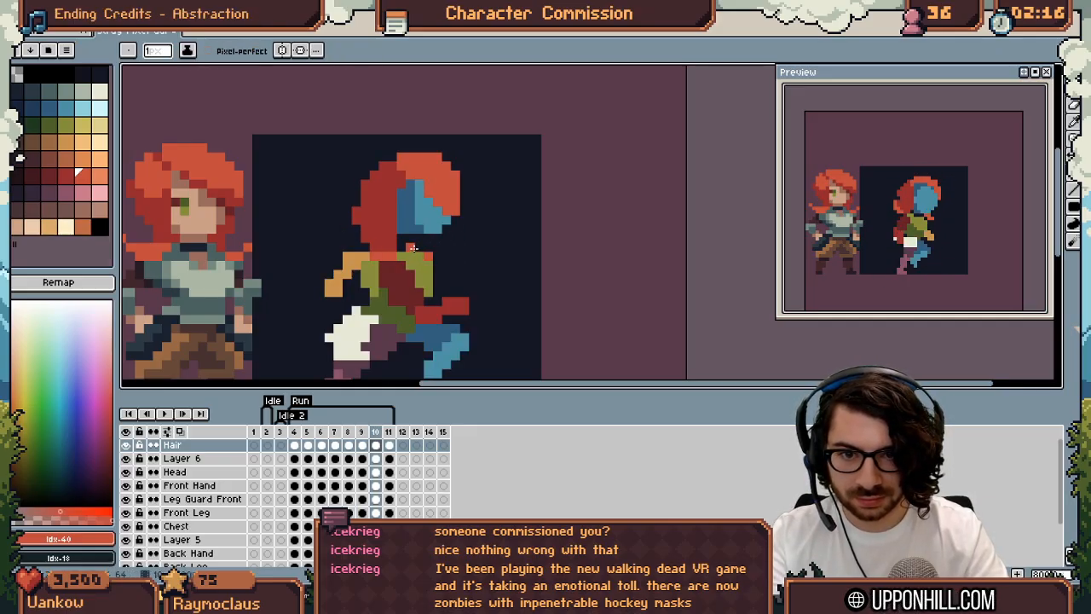
# Step through the run frames and play the loop to examine the hair tips under the chin
pyautogui.press('Right')
pyautogui.press('Right')
pyautogui.press('Right')
pyautogui.press('Right')
pyautogui.press('Right')
pyautogui.press('Right')
pyautogui.press('Right')
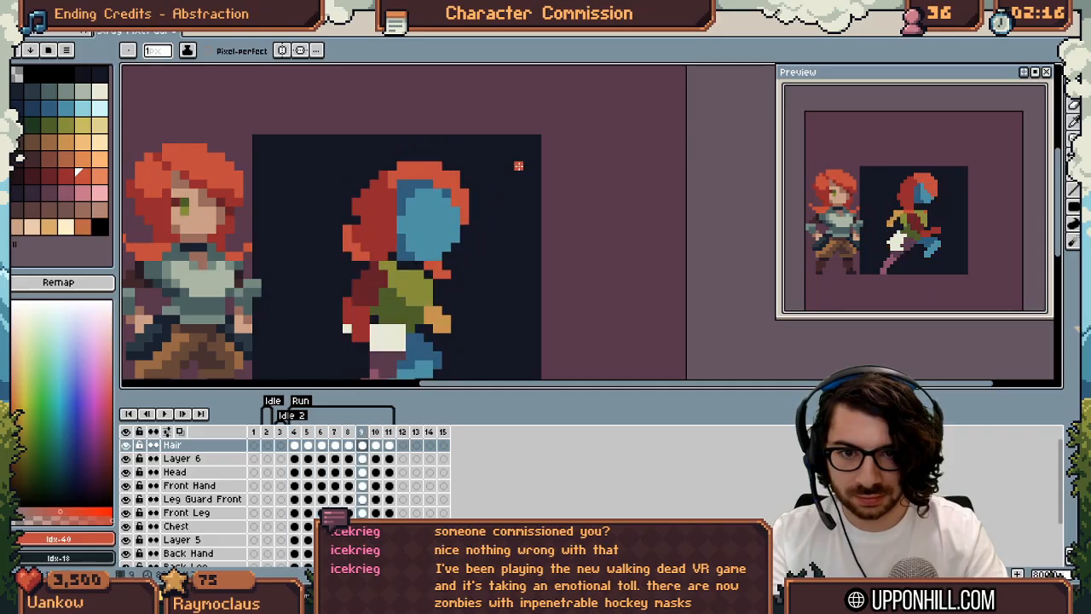
pyautogui.press('Right')
pyautogui.press('Right')
pyautogui.press('z')
pyautogui.scroll(-5, 443, 235)
pyautogui.press('Return')
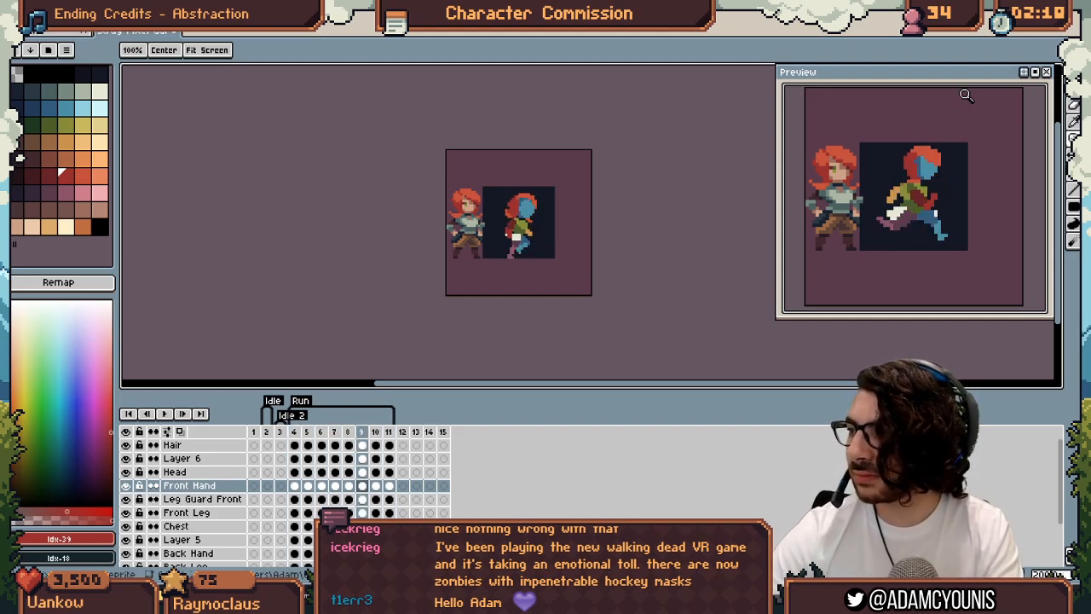
# Replace the light olive Idx-21 with the idle character's light grey-green Idx-10 on the Chest layer across frames 4 to 11
pyautogui.moveTo(528, 225); pyautogui.dragTo(615, 216)
pyautogui.press('v')
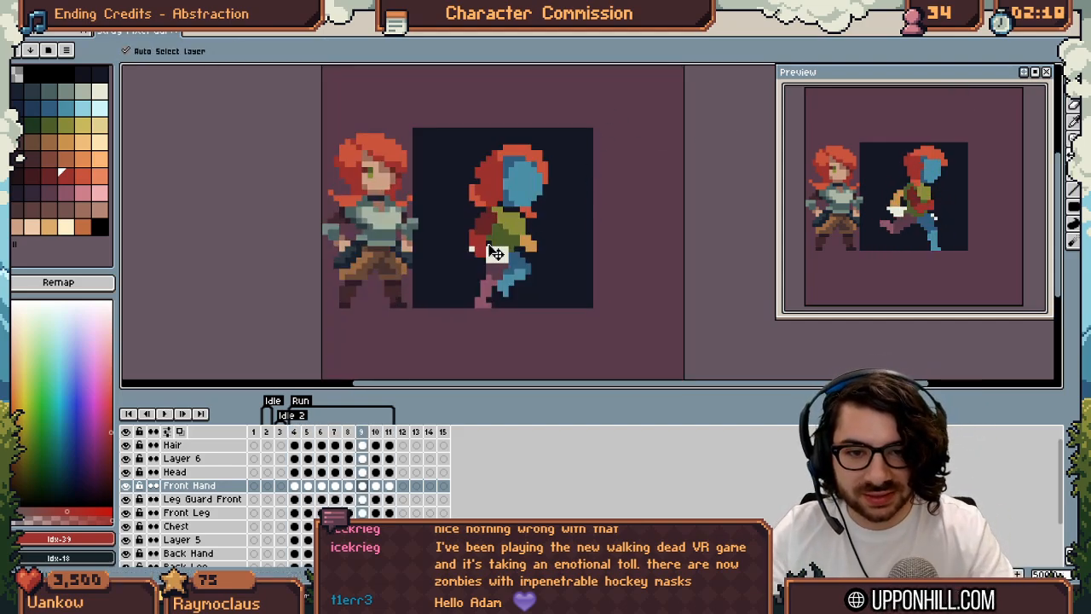
pyautogui.click(511, 232)
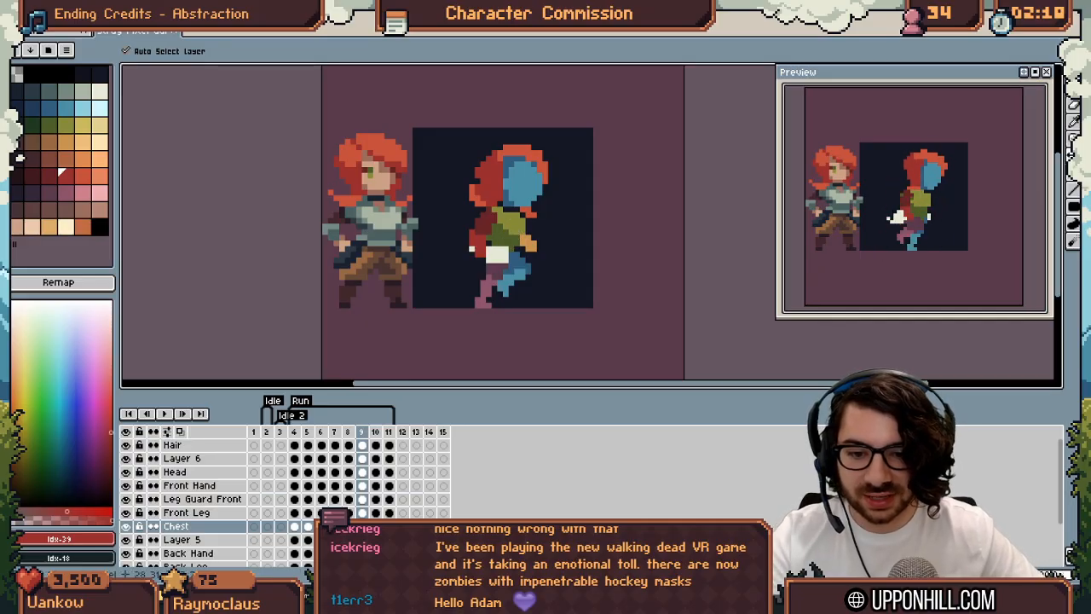
pyautogui.click(294, 526)
pyautogui.hotkey('shift', 'r')
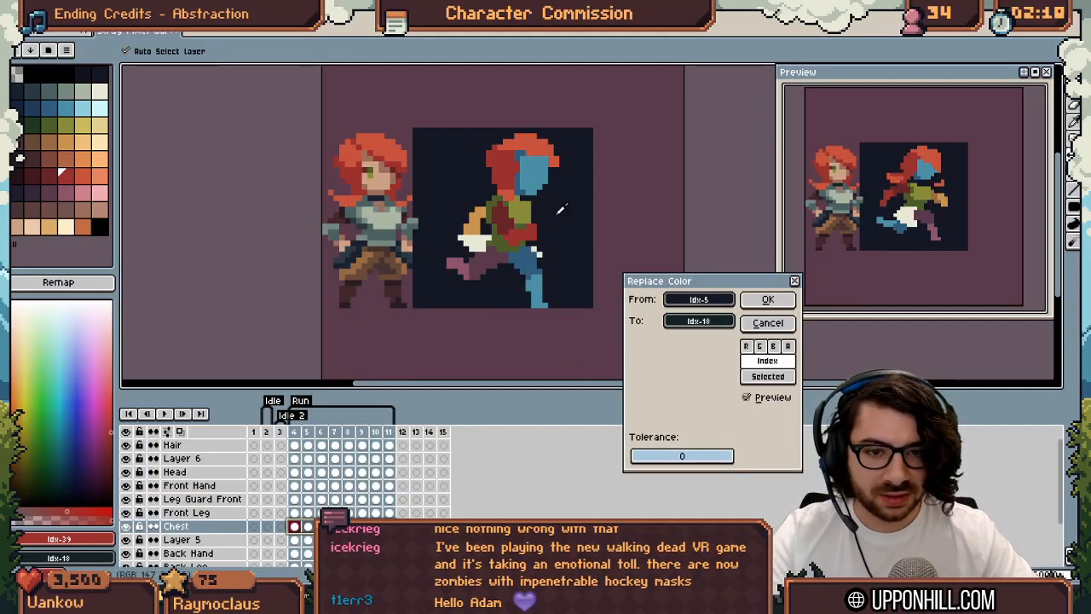
pyautogui.click(539, 219)
pyautogui.click(393, 218)
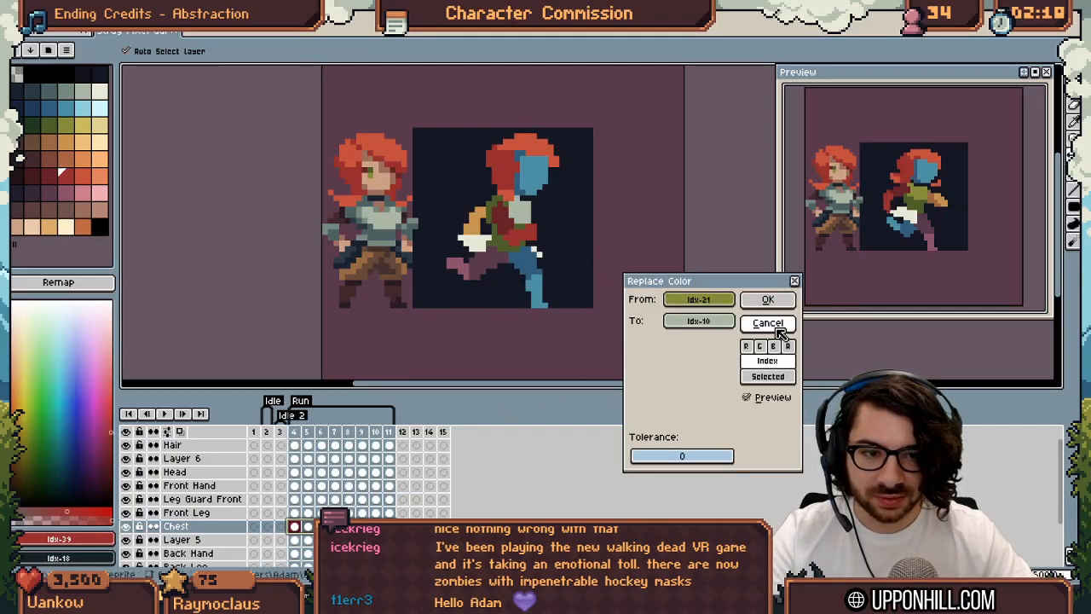
pyautogui.click(767, 302)
# Replace the dark olive Idx-20 with the armor's slate Idx-8 on the Chest layer across frames 4 to 11
pyautogui.hotkey('shift', 'r')
pyautogui.moveTo(695, 300); pyautogui.dragTo(492, 204)
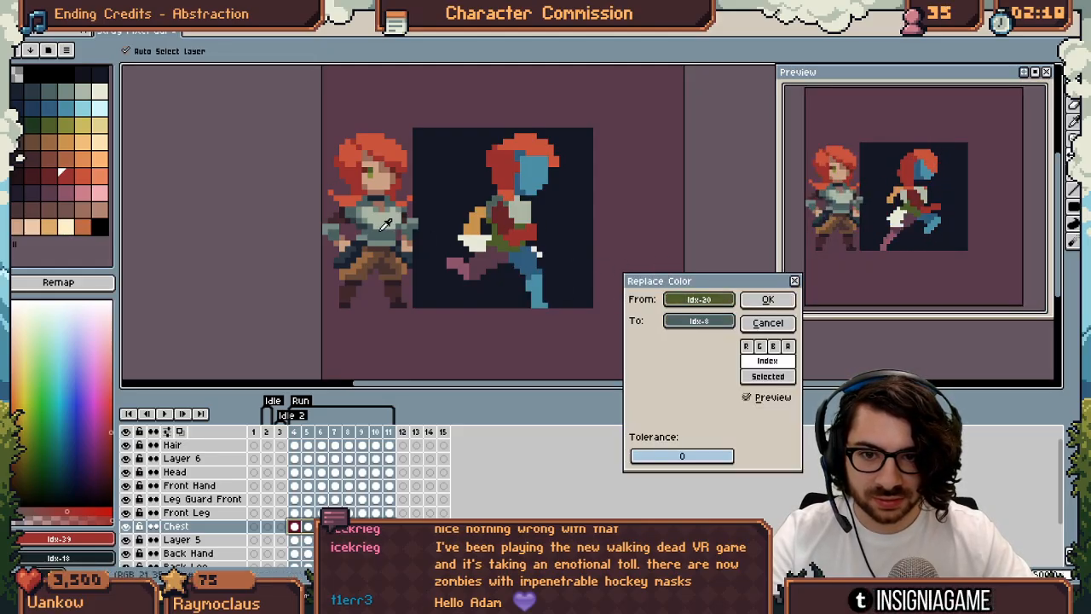
pyautogui.click(768, 300)
# Replace the white on the Leg Guard Front layer across frames 4 to 11 with the dark slate of the idle character's waist armor
pyautogui.click(427, 241)
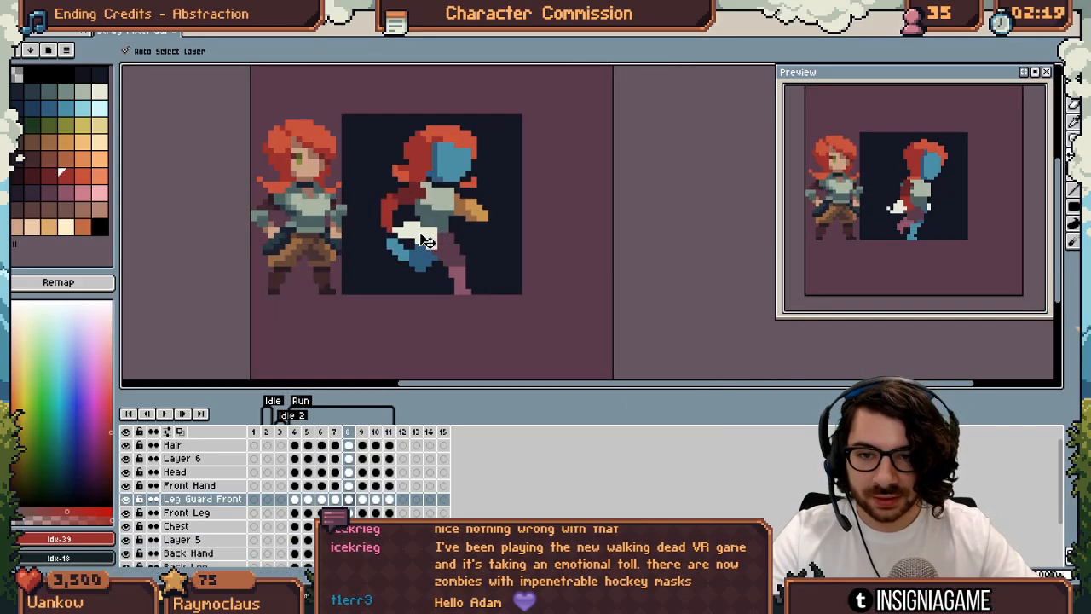
pyautogui.moveTo(390, 499); pyautogui.dragTo(294, 499)
pyautogui.hotkey('shift', 'r')
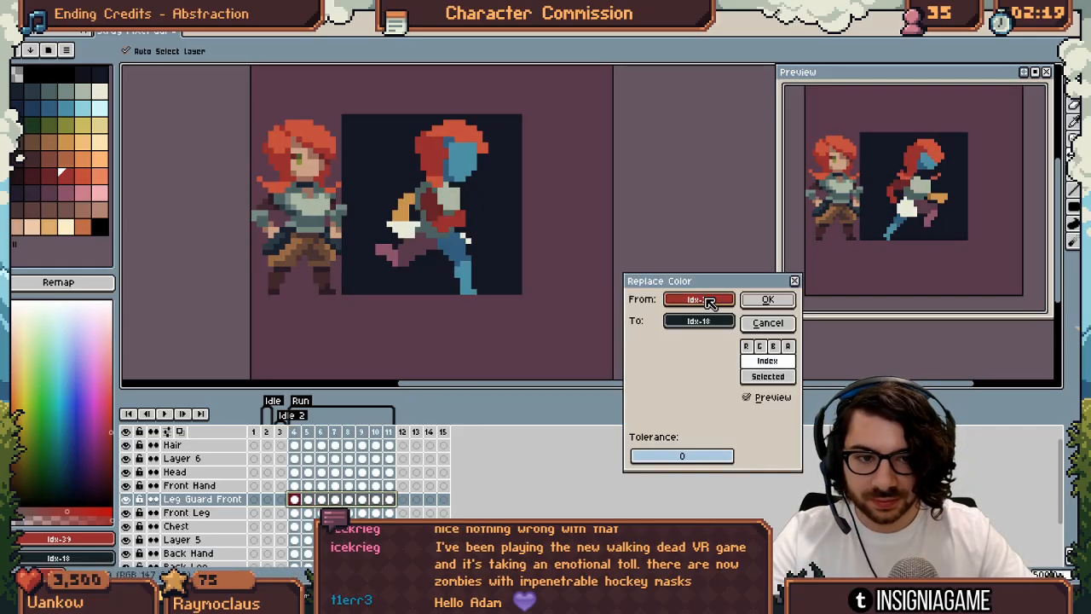
pyautogui.moveTo(707, 300); pyautogui.dragTo(400, 224)
pyautogui.click(277, 235)
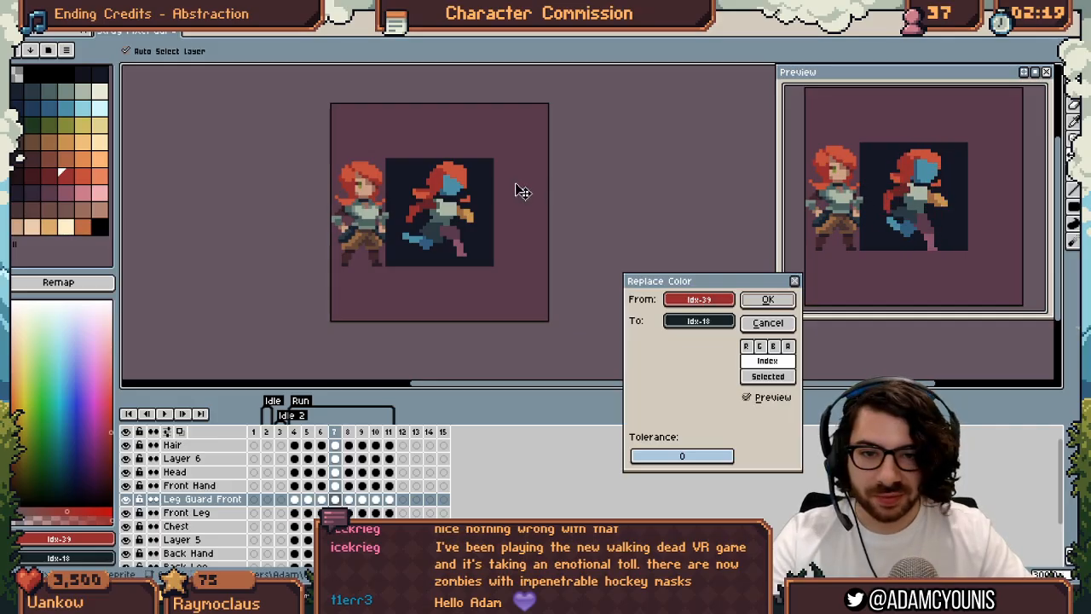
pyautogui.press('Return')
pyautogui.scroll(3, 441, 201)
pyautogui.click(405, 210)
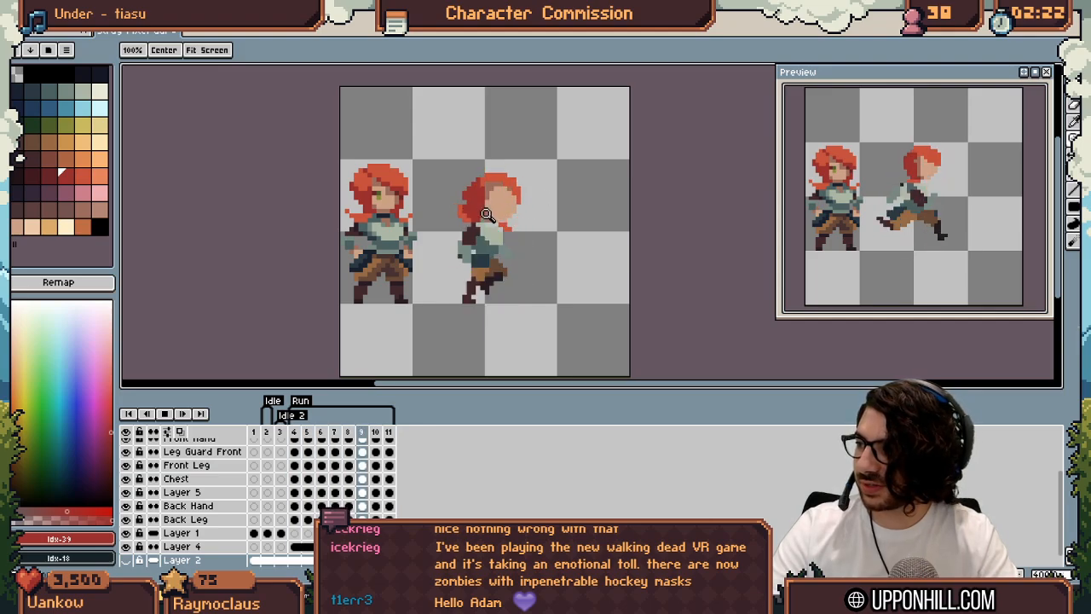
# Shade the Front Hand's grey-green Idx-9 hand pixels on frame 9 with the idle character's skin tone Idx-54
pyautogui.click(485, 214)
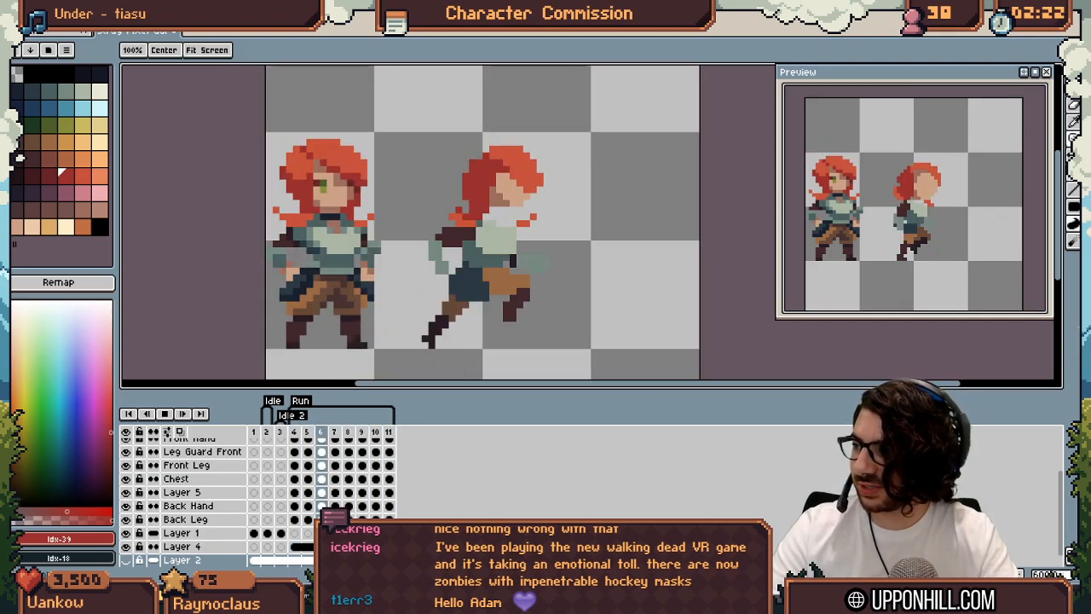
pyautogui.click(479, 195)
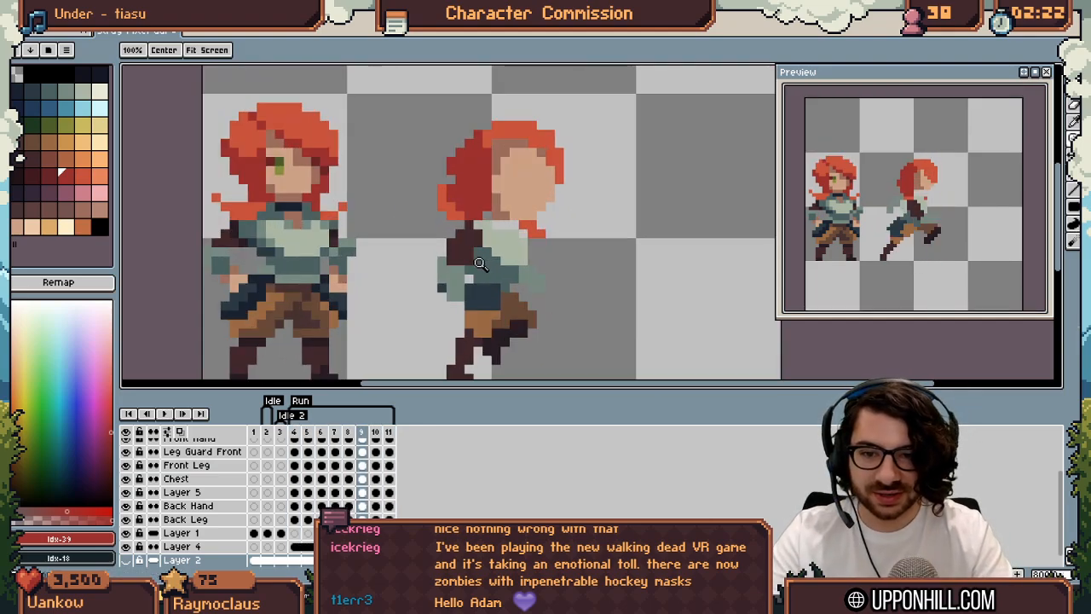
pyautogui.press('v')
pyautogui.click(247, 288)
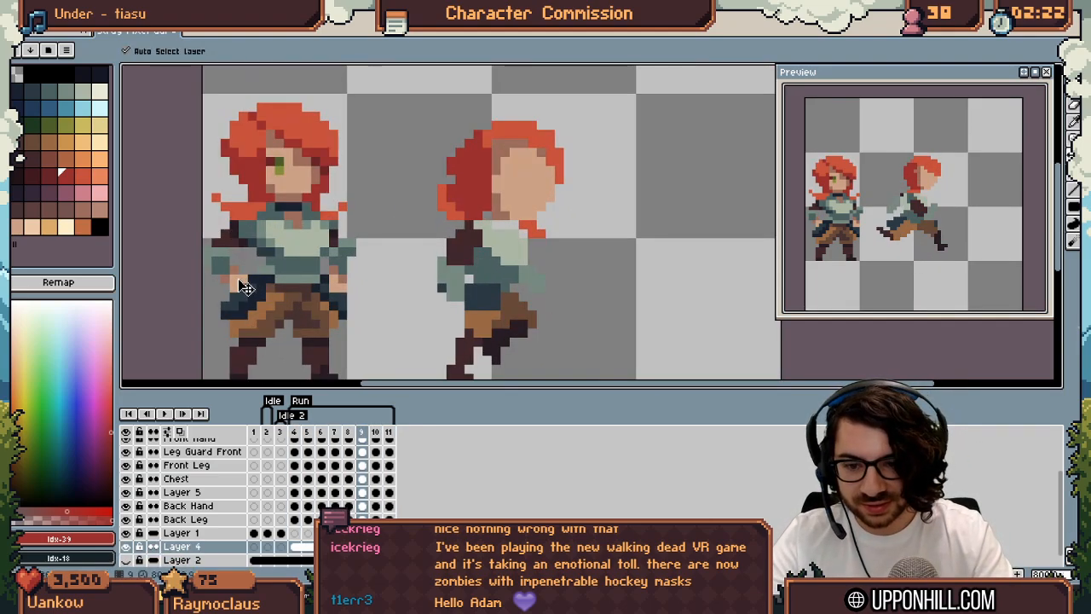
pyautogui.keyDown('alt'); pyautogui.click(237, 279); pyautogui.keyUp('alt')
pyautogui.keyDown('ctrl'); pyautogui.click(455, 292); pyautogui.keyUp('ctrl')
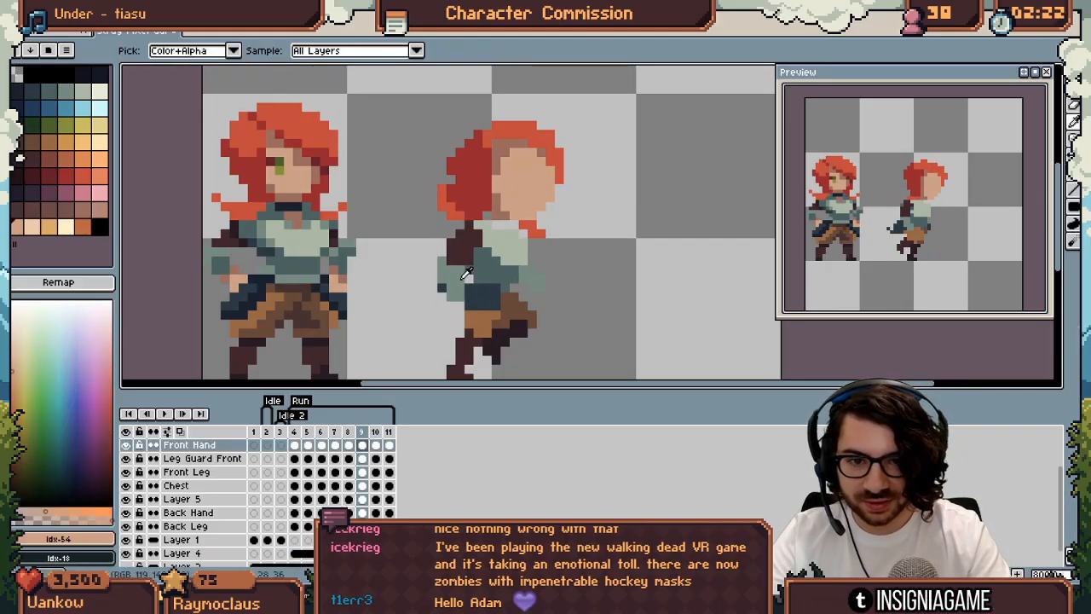
pyautogui.keyDown('alt'); pyautogui.click(465, 273); pyautogui.keyUp('alt')
pyautogui.click(16, 227)
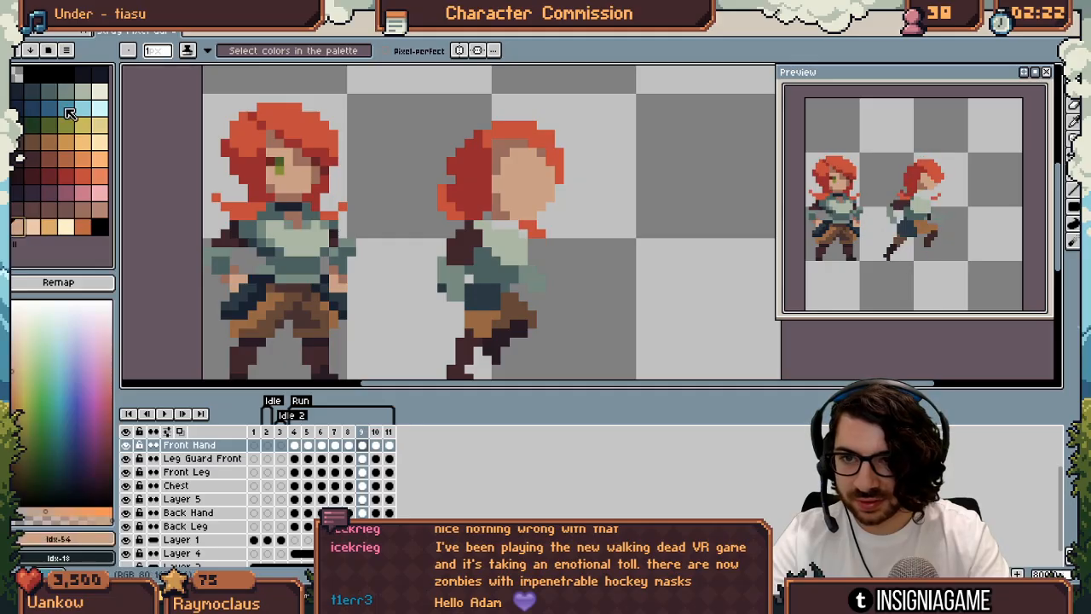
pyautogui.keyDown('ctrl'); pyautogui.click(62, 91); pyautogui.keyUp('ctrl')
pyautogui.click(456, 289)
pyautogui.press('x')
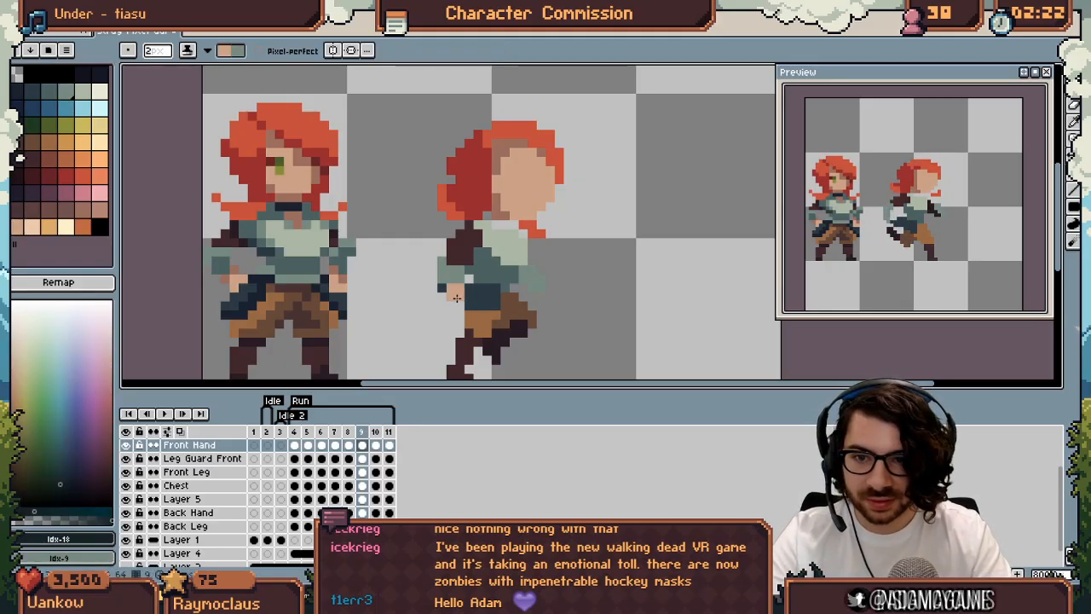
# Recolor the hand on the Front Hand layer with skin tone Idx-54 on frames 10, 11 and 4 to 8
pyautogui.press('.')
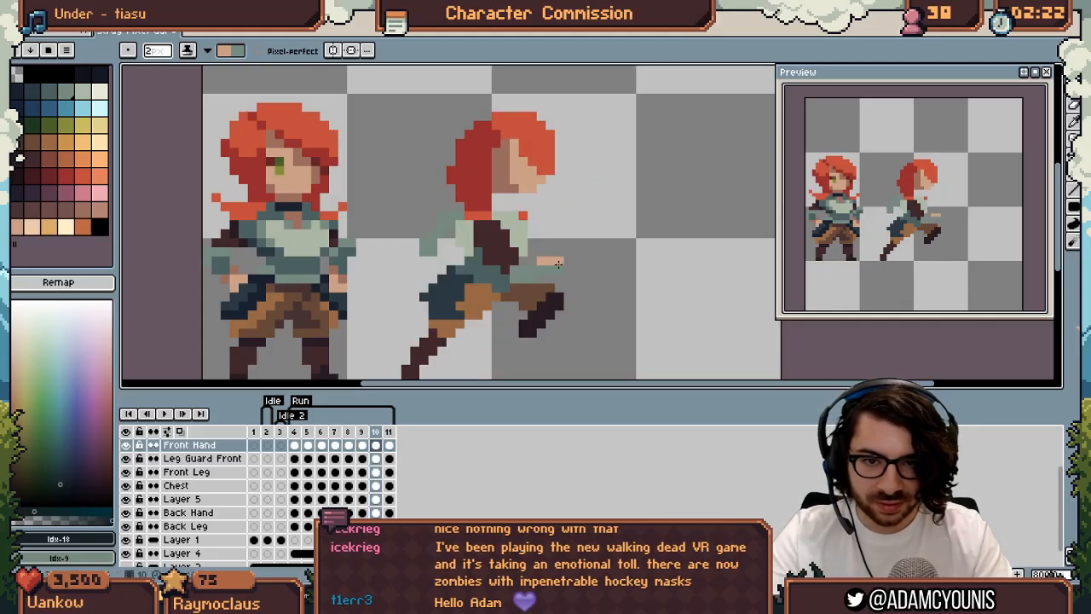
pyautogui.moveTo(556, 264); pyautogui.dragTo(562, 279)
pyautogui.press('.')
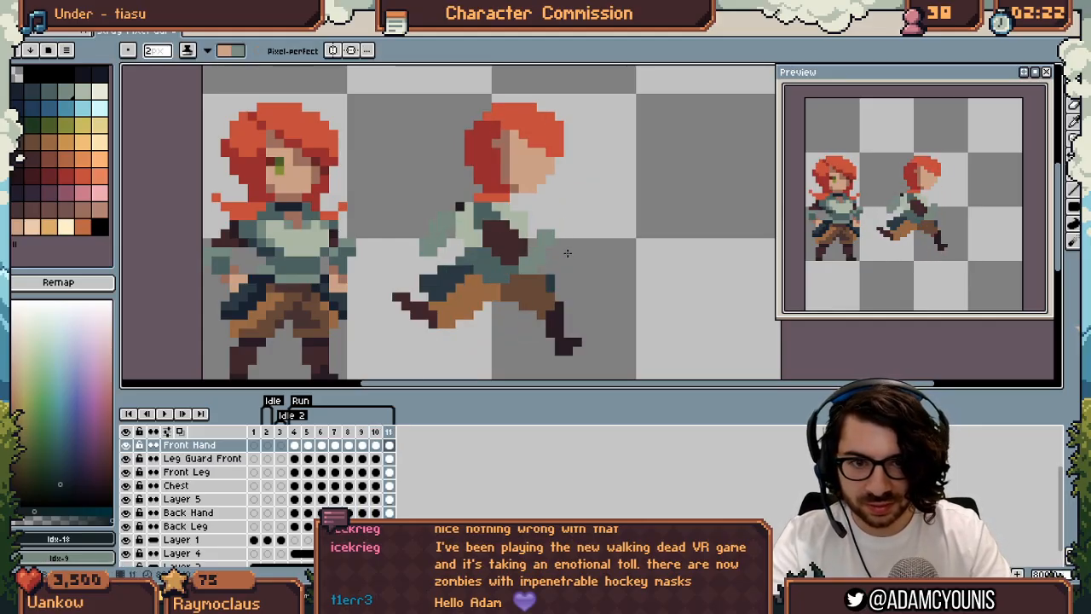
pyautogui.moveTo(549, 234); pyautogui.dragTo(556, 239)
pyautogui.press('.')
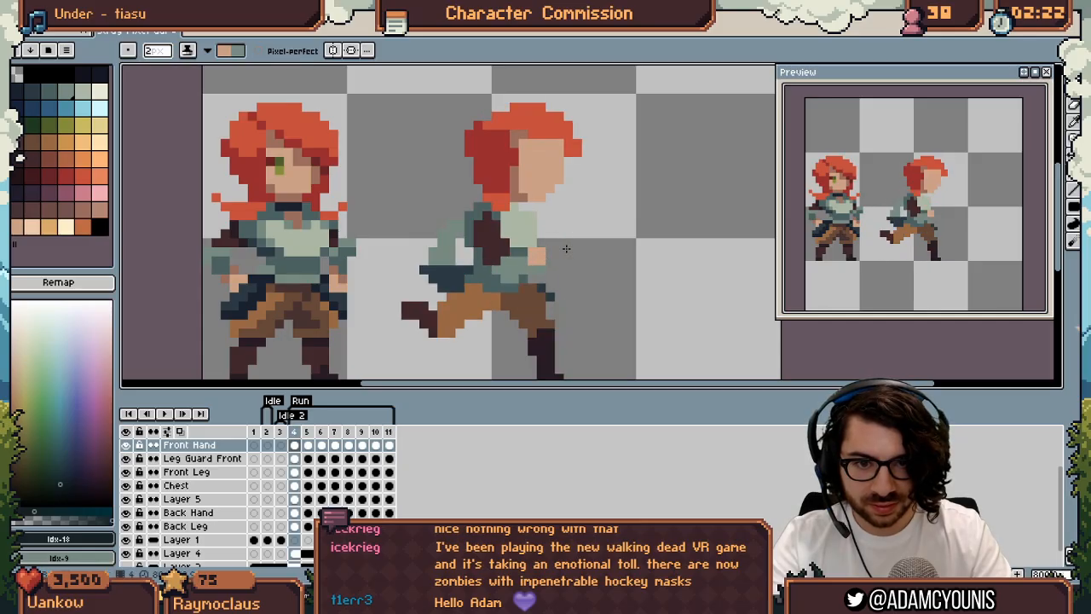
pyautogui.press('.')
pyautogui.press('.')
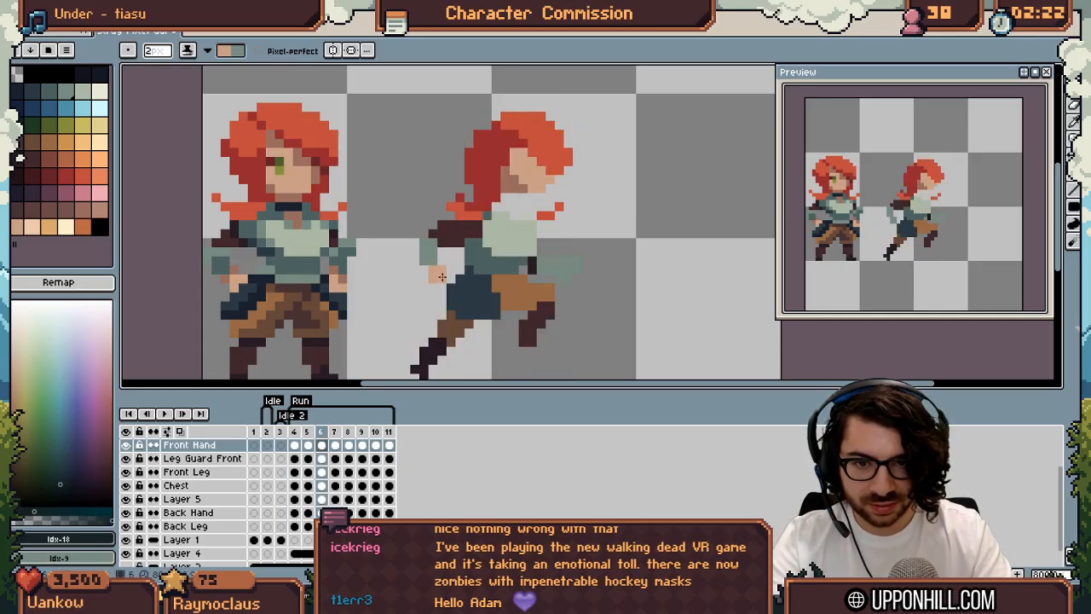
pyautogui.press('.')
pyautogui.press('.')
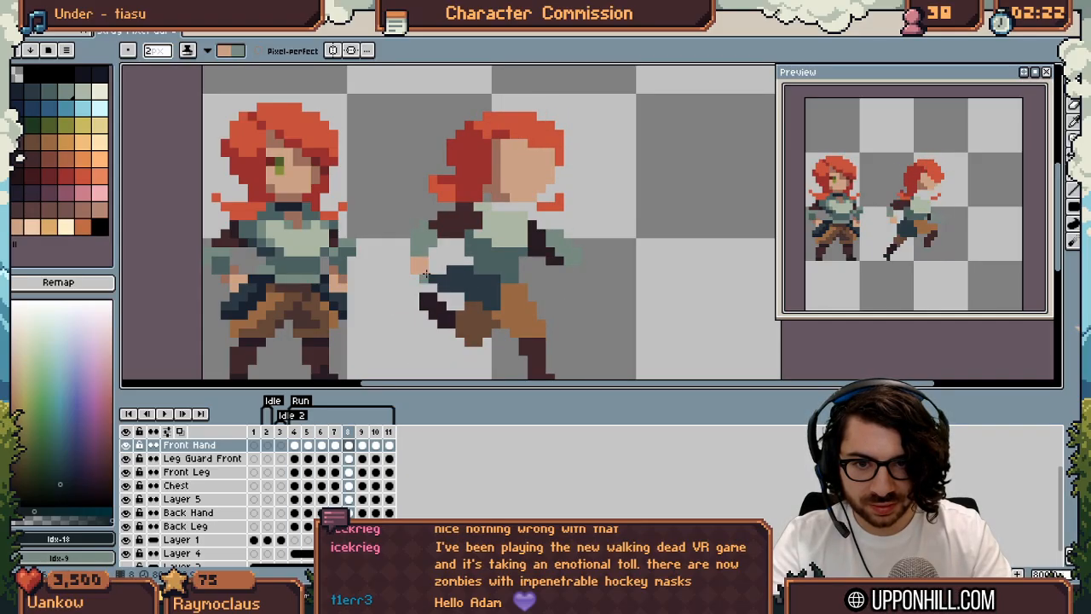
pyautogui.press('.')
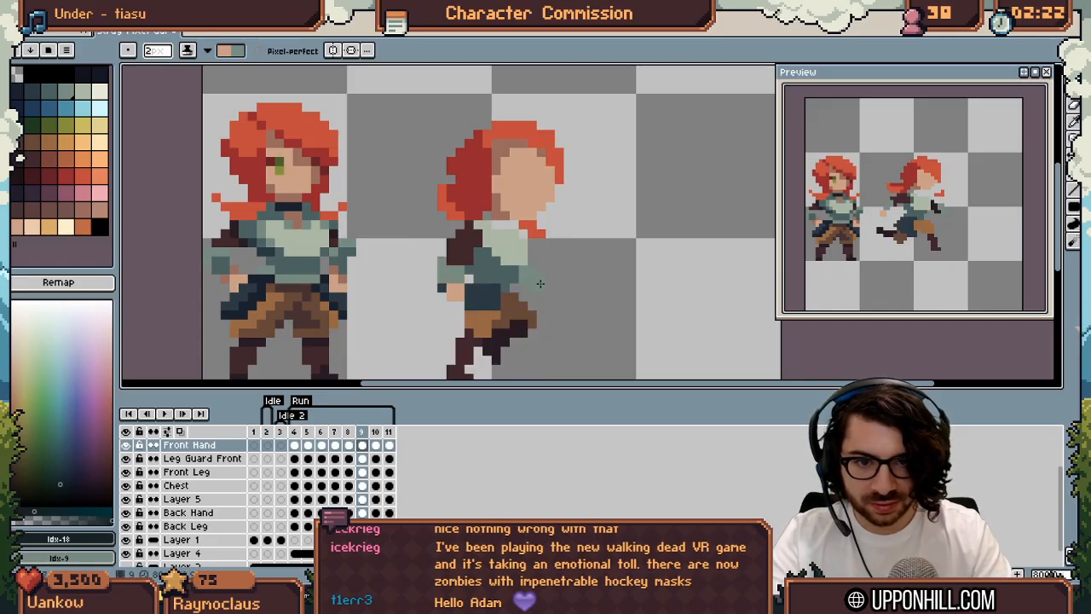
# Recolor the hand on the Back Hand layer with skin tone Idx-54 across frames 4 to 11
pyautogui.keyDown('ctrl'); pyautogui.click(540, 283); pyautogui.keyUp('ctrl')
pyautogui.press('.')
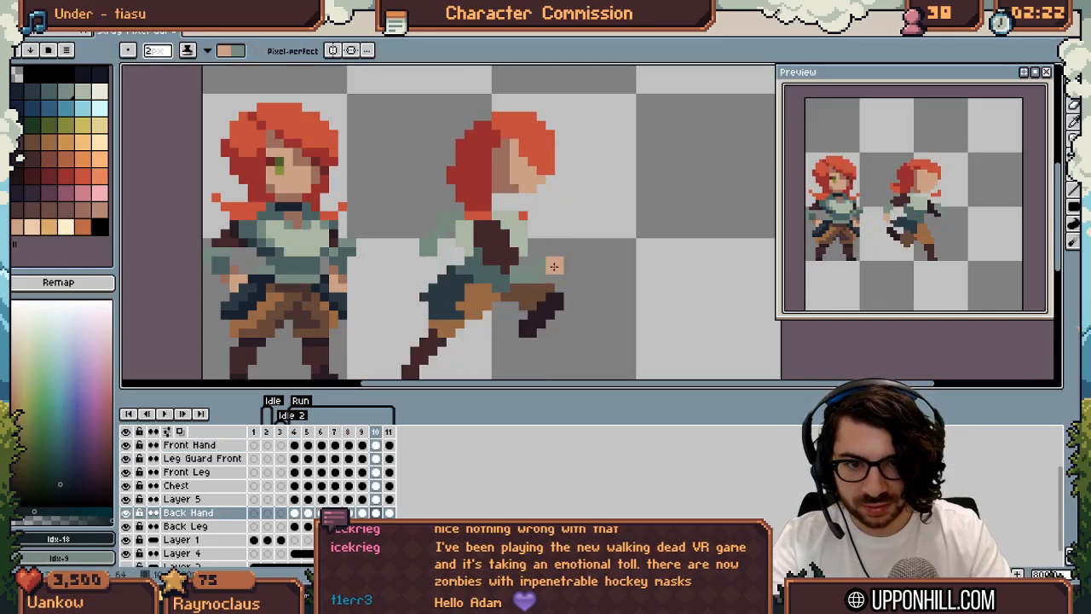
pyautogui.press('.')
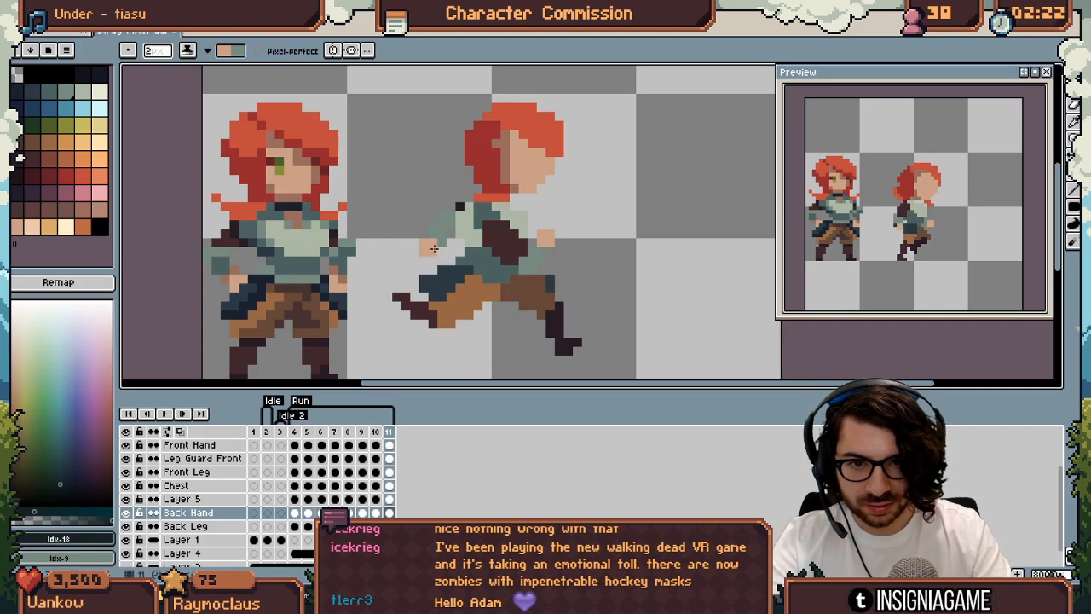
pyautogui.press('.')
pyautogui.press('.')
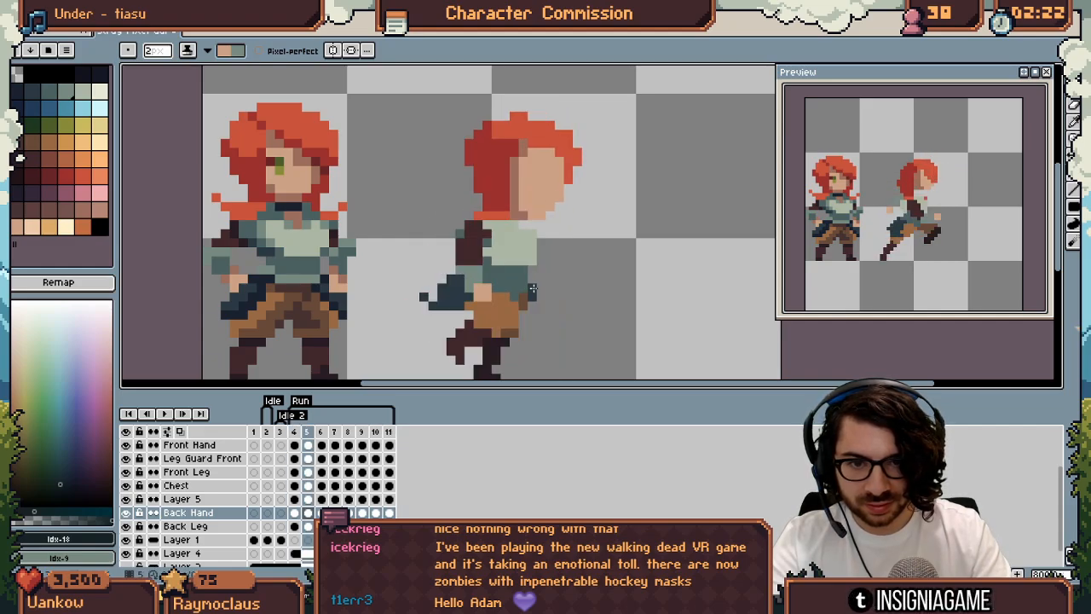
pyautogui.press('.')
pyautogui.press('.')
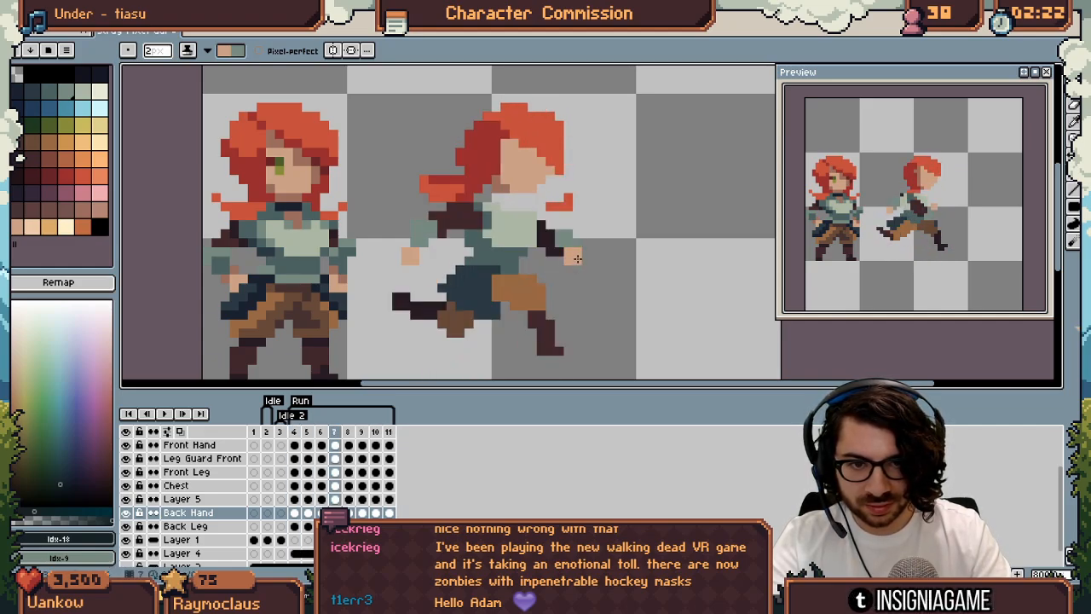
pyautogui.press('.')
pyautogui.press('.')
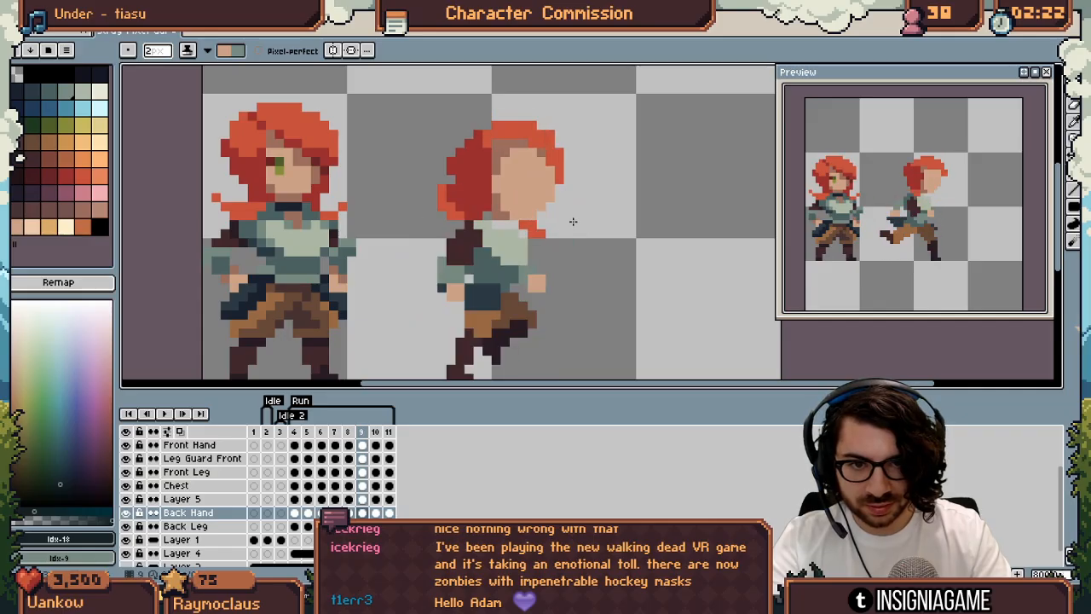
pyautogui.press('.')
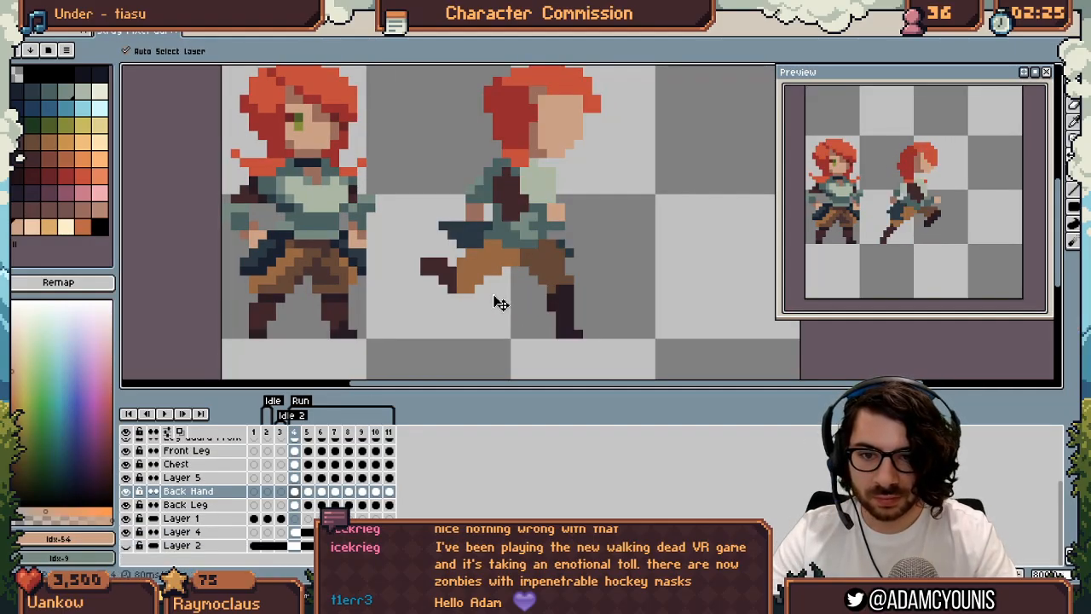
# Shade the darker Idx-30 boot on the Back Leg layer with the idle boot's brown Idx-31 from frame 4 onward
pyautogui.click(342, 321)
pyautogui.click(575, 314)
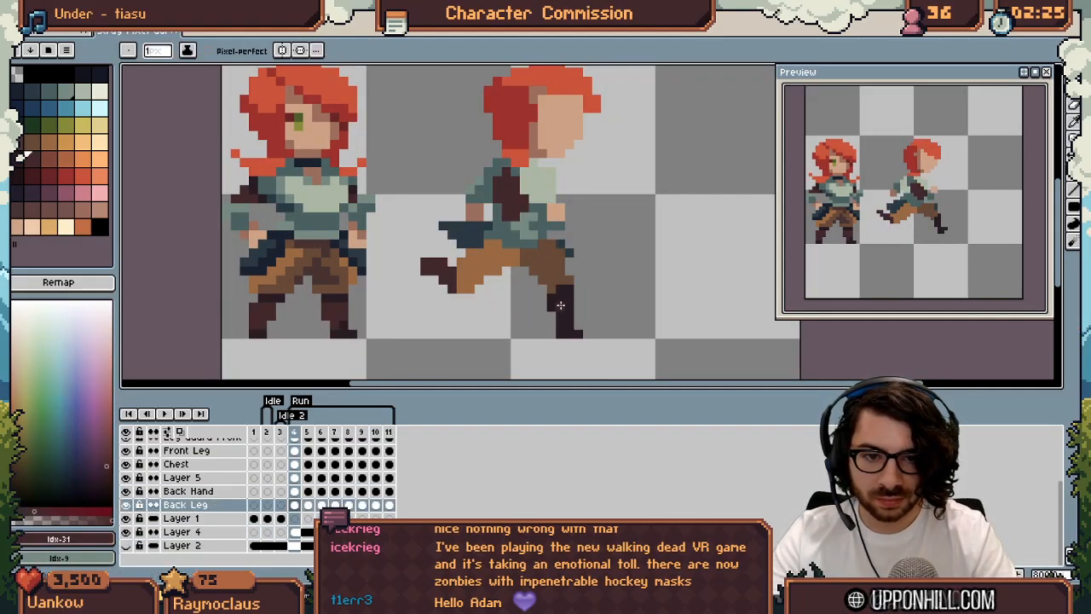
pyautogui.press('b')
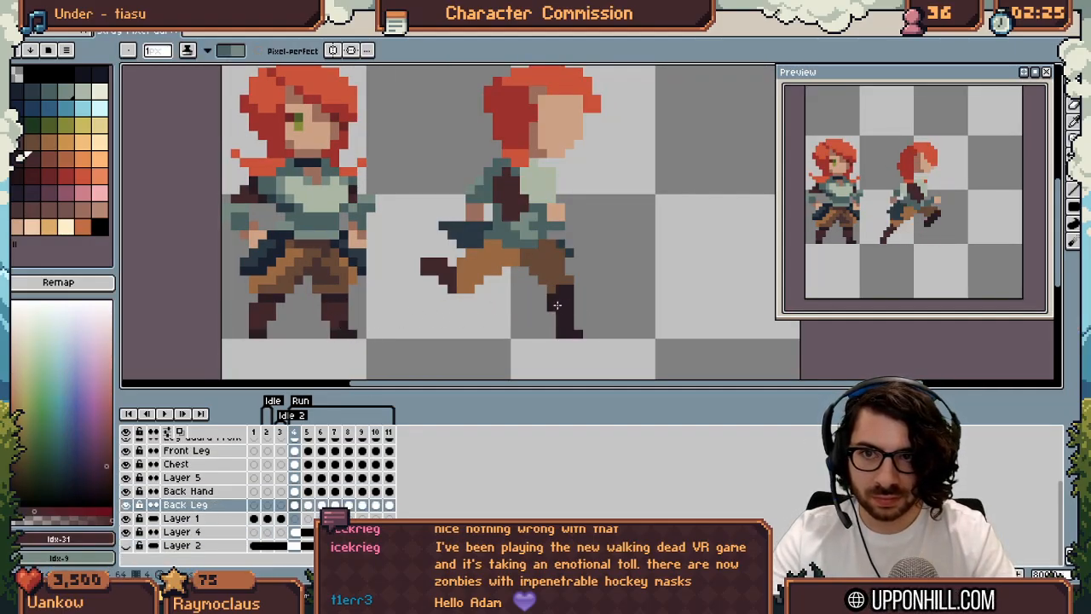
pyautogui.click(21, 159)
pyautogui.press('x')
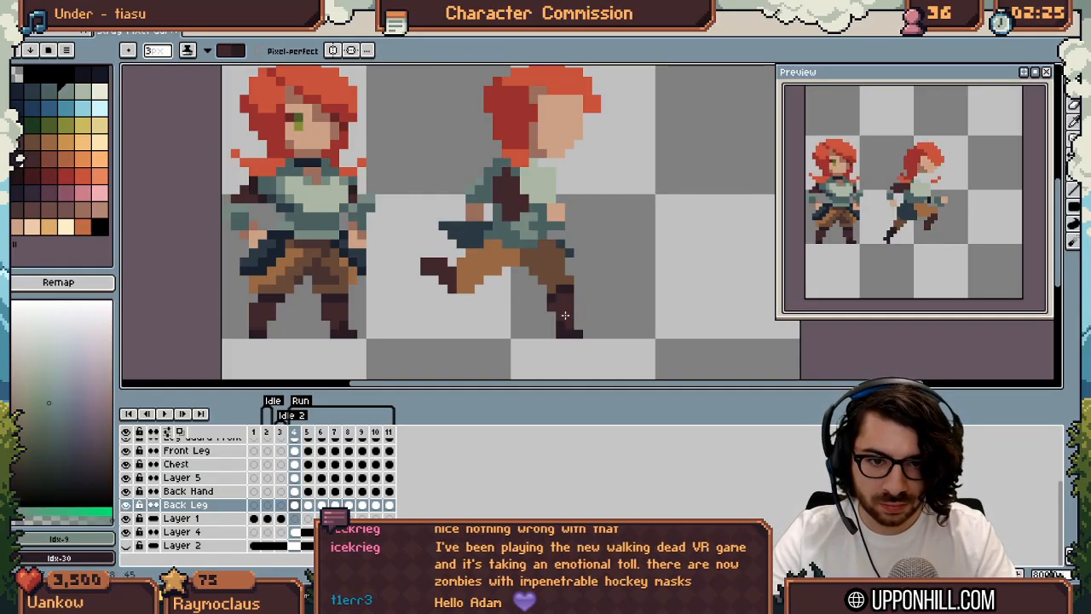
pyautogui.press('Right')
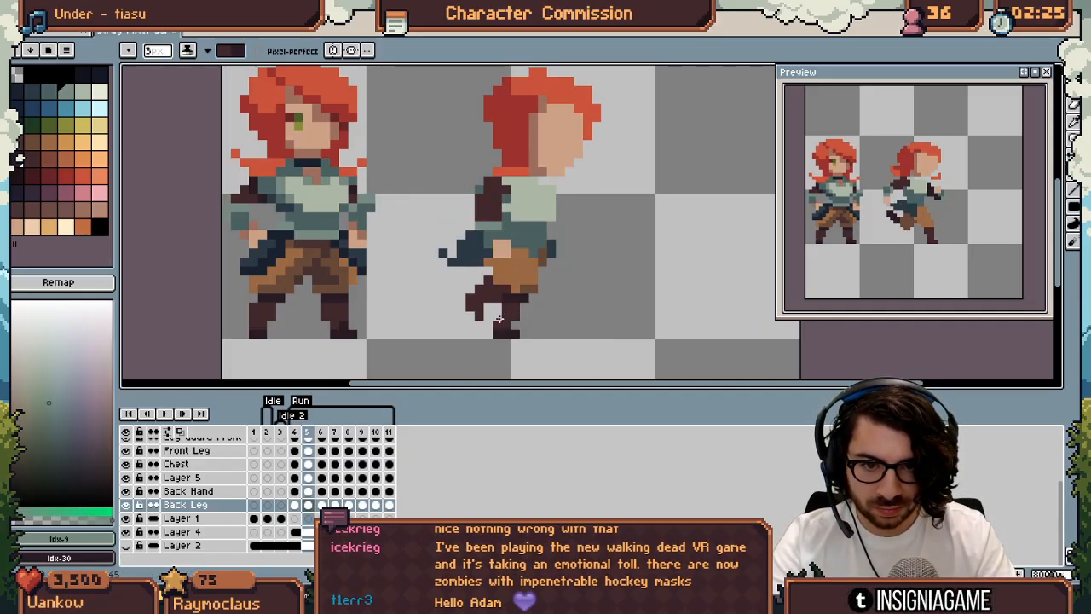
pyautogui.press('Right')
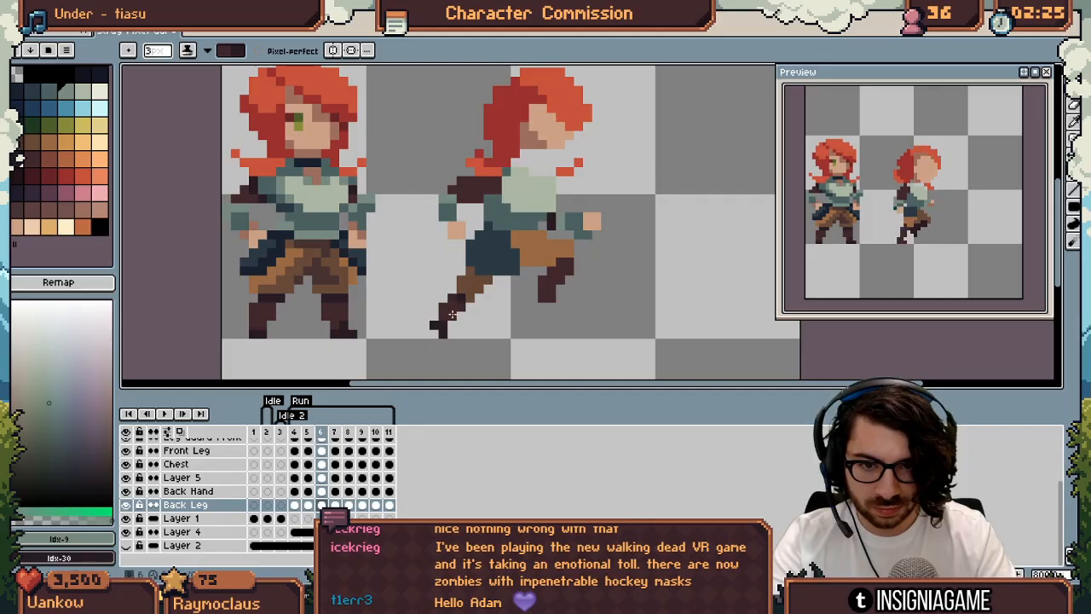
pyautogui.press('Right')
pyautogui.press('Right')
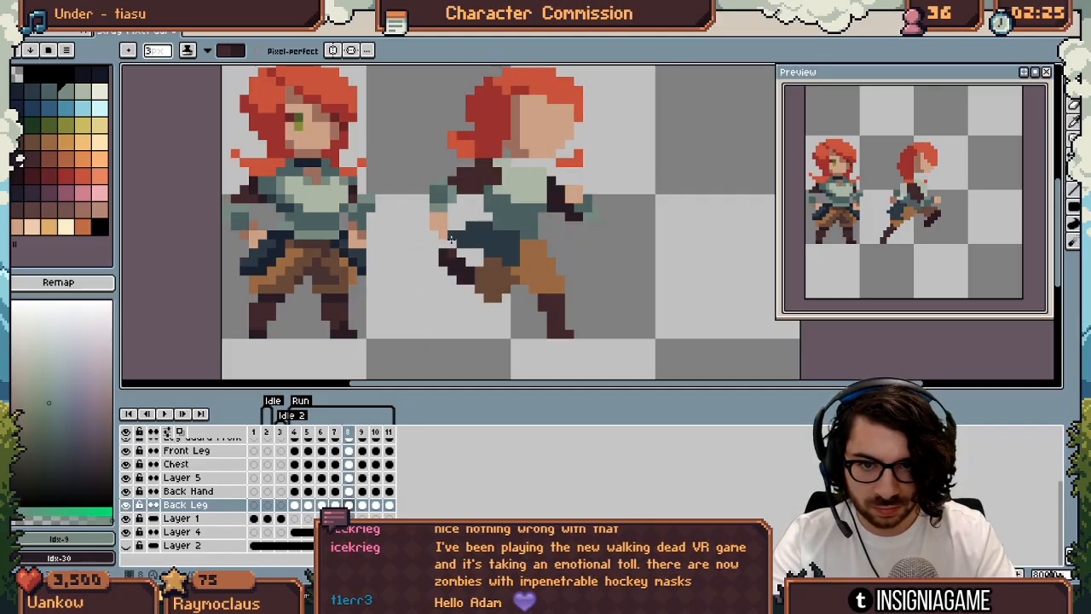
pyautogui.press('Right')
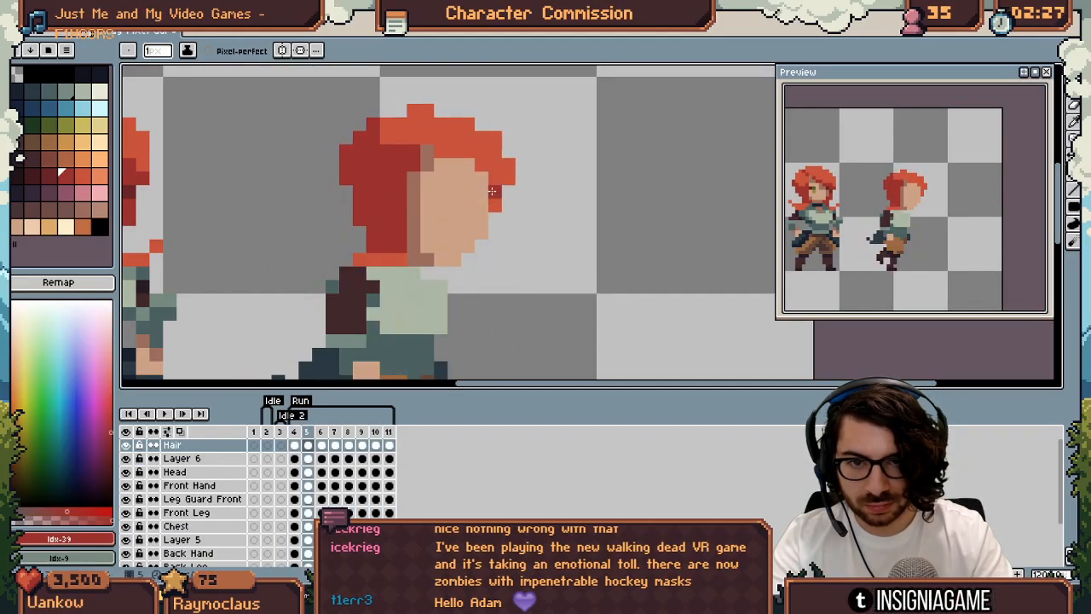
# Play the run loop zoomed out to examine the dark red hair strands beneath the chin
pyautogui.press('Left')
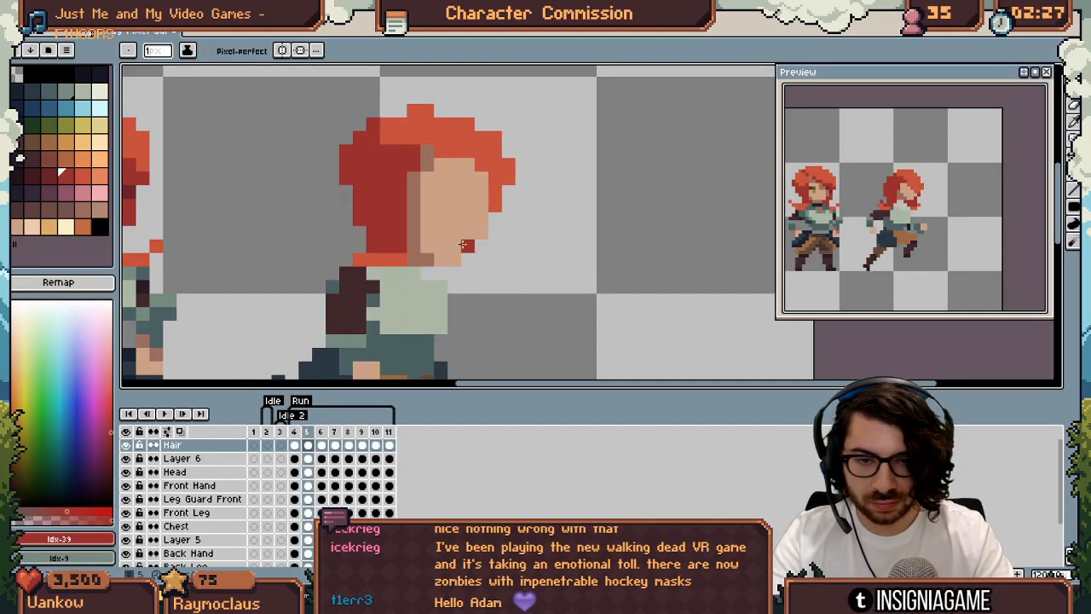
pyautogui.press('z')
pyautogui.press('1')
pyautogui.press('Return')
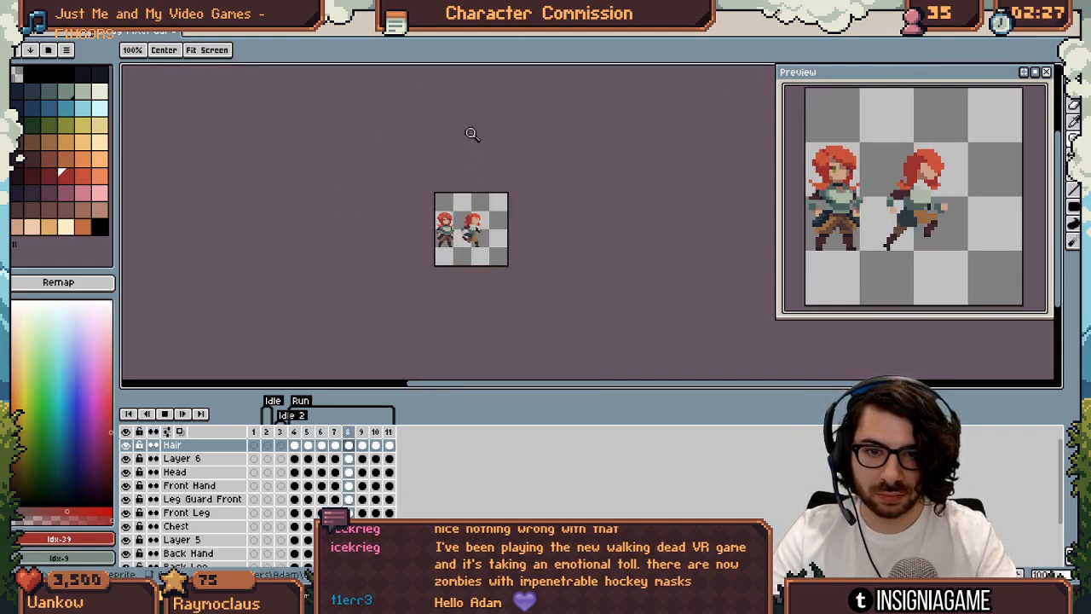
pyautogui.scroll(2, 521, 224)
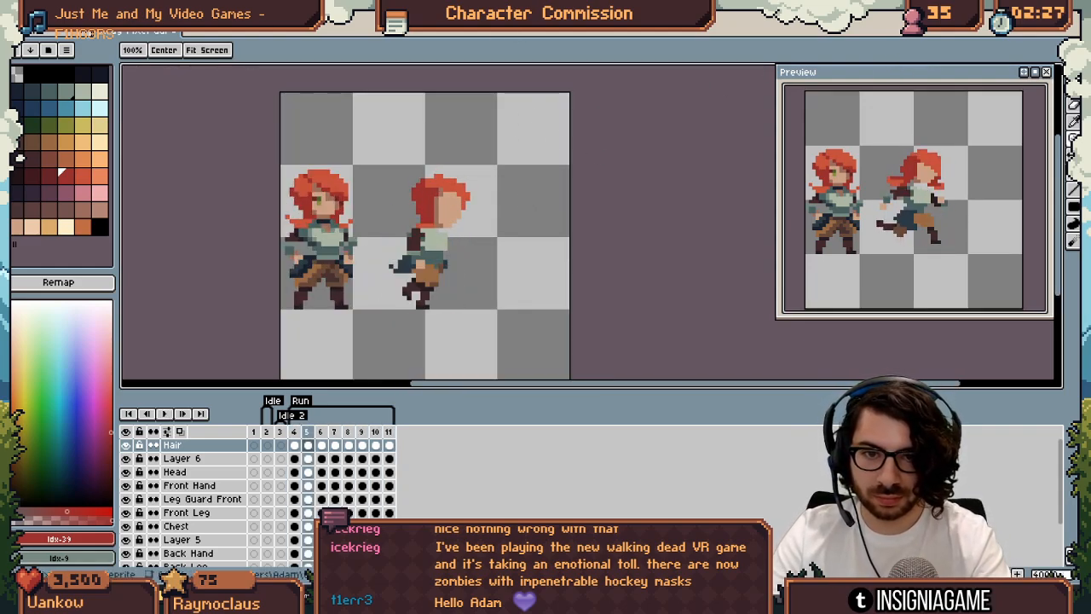
# Clean up the red hair tip beside the chin on frame 7 of the Hair layer and replay the run loop
pyautogui.press('v')
pyautogui.scroll(1, 473, 226)
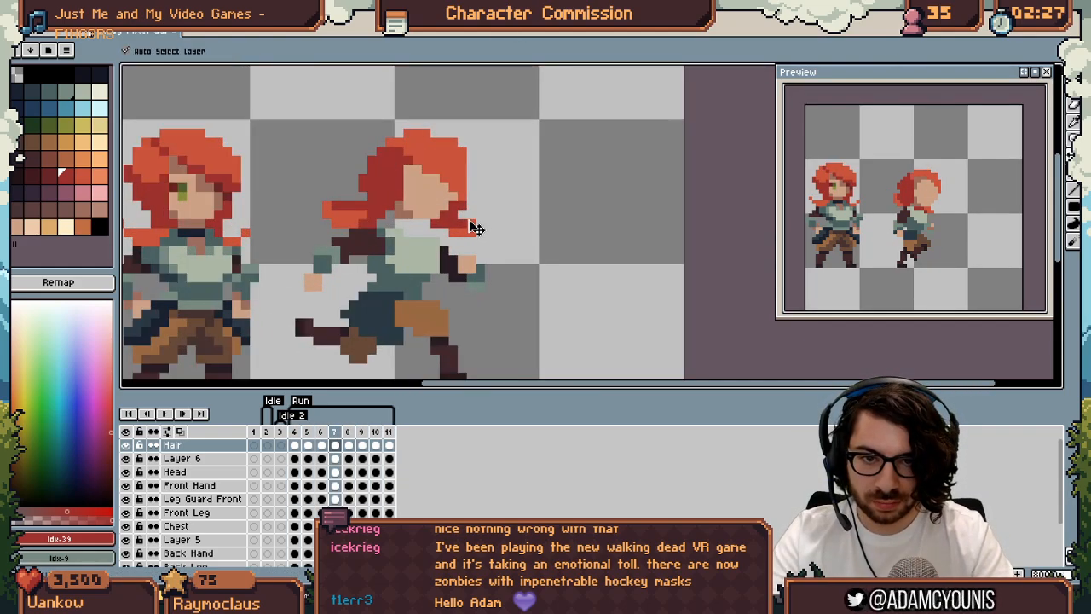
pyautogui.press('z')
pyautogui.scroll(-1, 480, 185)
pyautogui.scroll(2, 494, 196)
pyautogui.press('b')
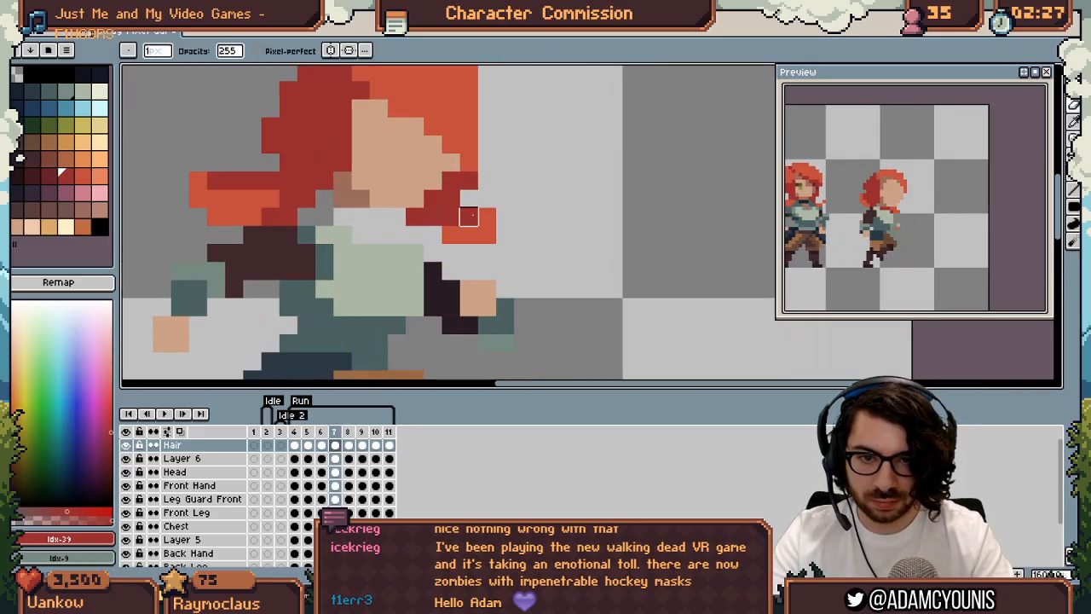
pyautogui.press('z')
pyautogui.scroll(-5, 517, 179)
pyautogui.press('Return')
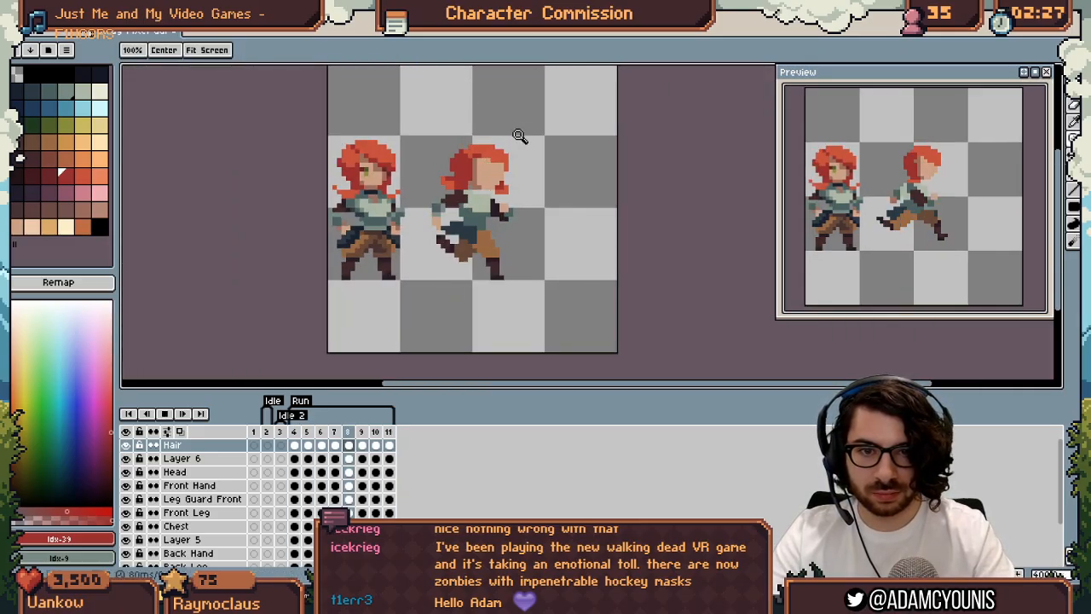
pyautogui.scroll(-1, 525, 178)
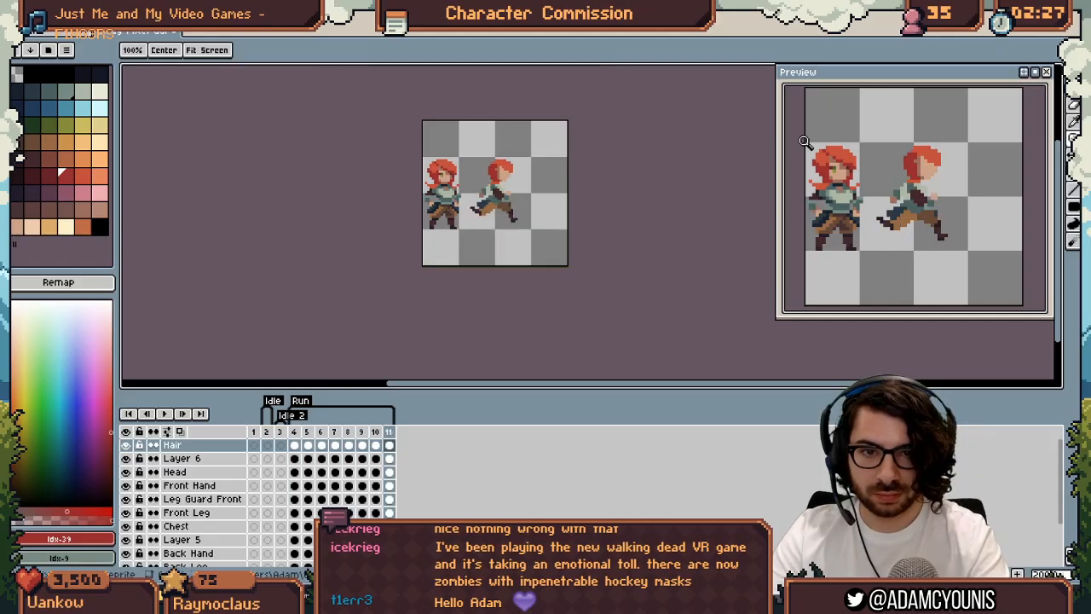
# Touch up the hair tip under the chin on frame 6 with the orange-red Idx-40
pyautogui.moveTo(516, 186)
pyautogui.mouseDown()
pyautogui.moveTo(572, 151)
pyautogui.moveTo(434, 282)
pyautogui.moveTo(486, 290)
pyautogui.mouseUp()
pyautogui.press('b')
pyautogui.keyDown('alt'); pyautogui.click(519, 150); pyautogui.keyUp('alt')
pyautogui.press('z')
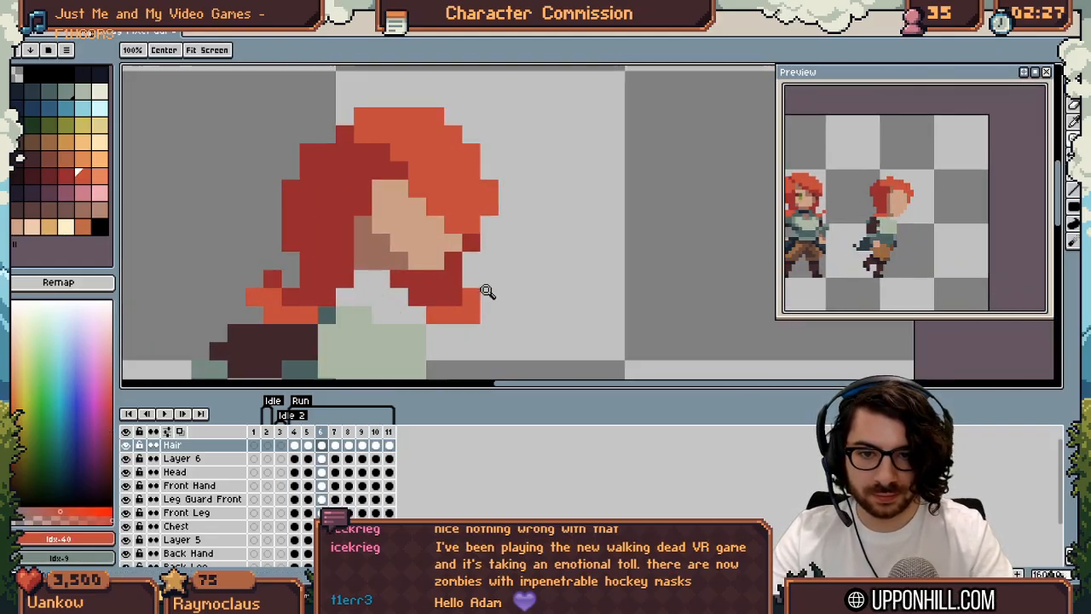
pyautogui.press('b')
pyautogui.scroll(-2, 596, 312)
# Refine the jaw and chin shading on frame 7 of the Head layer with skin tones Idx-52 and Idx-54
pyautogui.keyDown('ctrl'); pyautogui.click(526, 282); pyautogui.keyUp('ctrl')
pyautogui.keyDown('alt'); pyautogui.click(498, 284); pyautogui.keyUp('alt')
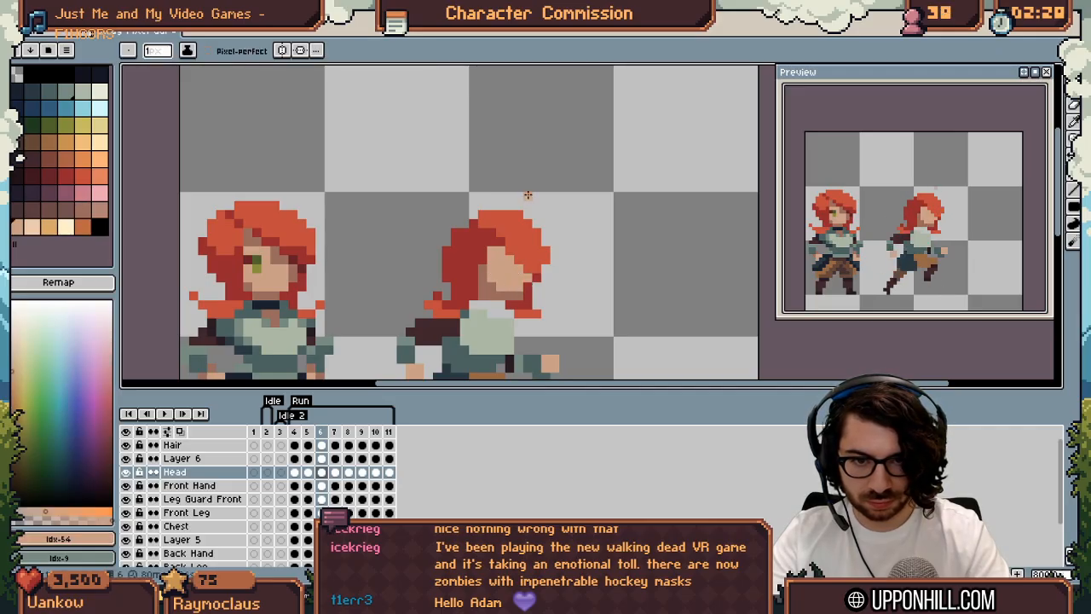
pyautogui.press('Right')
pyautogui.keyDown('alt'); pyautogui.click(487, 293); pyautogui.keyUp('alt')
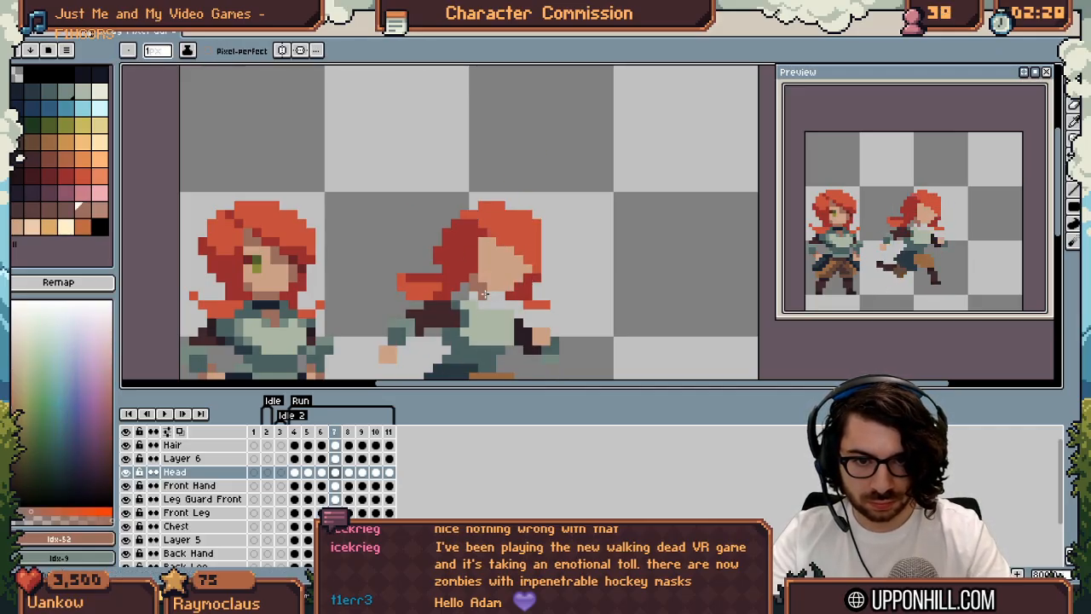
pyautogui.click(496, 295)
pyautogui.click(485, 296)
pyautogui.keyDown('alt'); pyautogui.click(492, 273); pyautogui.keyUp('alt')
pyautogui.click(482, 286)
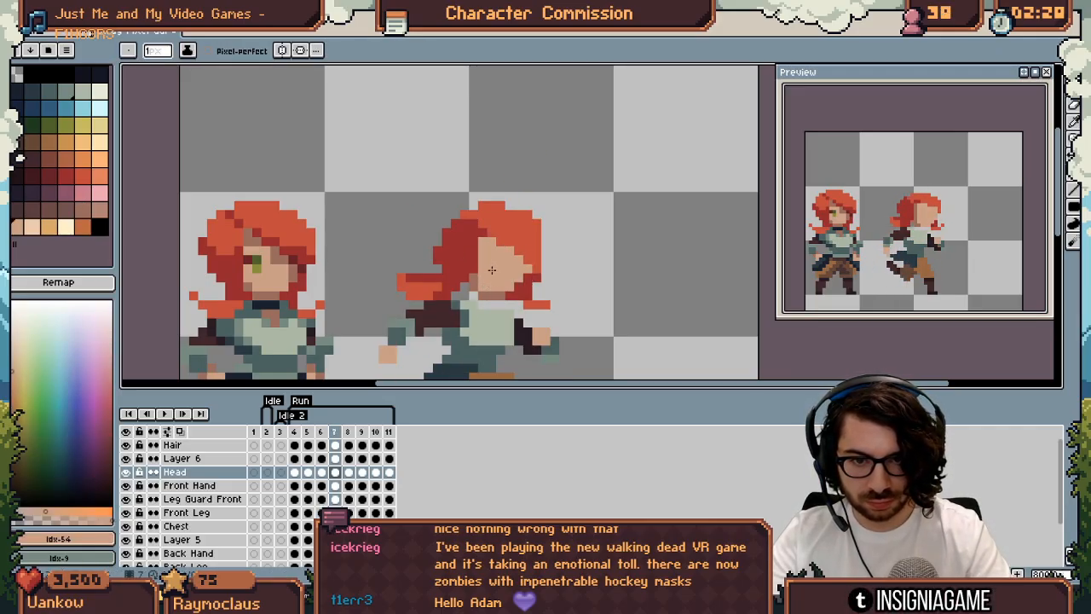
pyautogui.keyDown('alt'); pyautogui.click(474, 283); pyautogui.keyUp('alt')
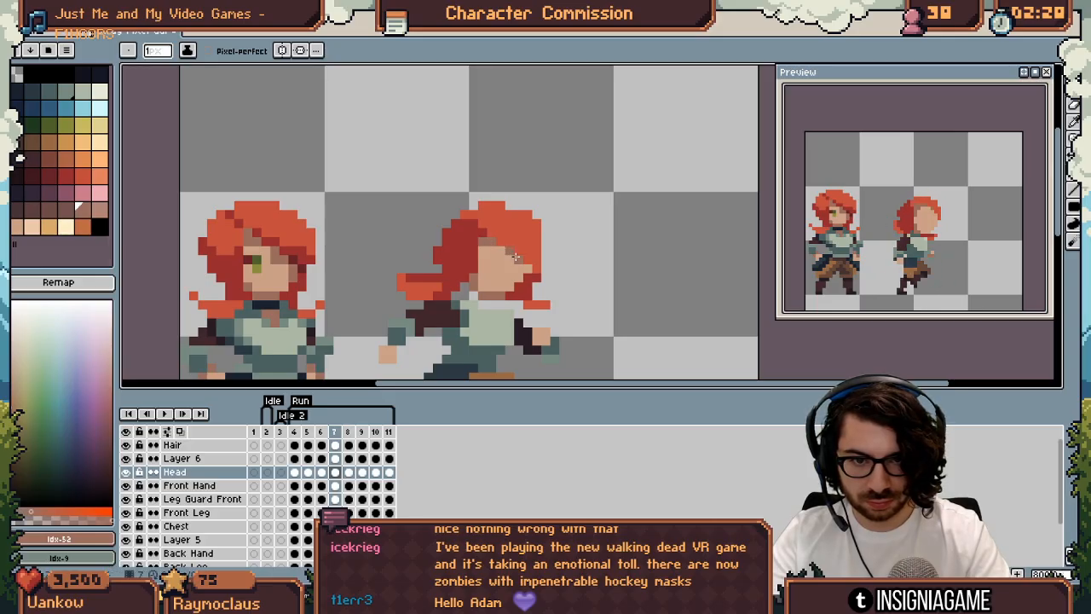
# Save the sprite and advance to frame 8 of the run cycle
pyautogui.press('z')
pyautogui.scroll(-4, 543, 237)
pyautogui.hotkey('ctrl', 's')
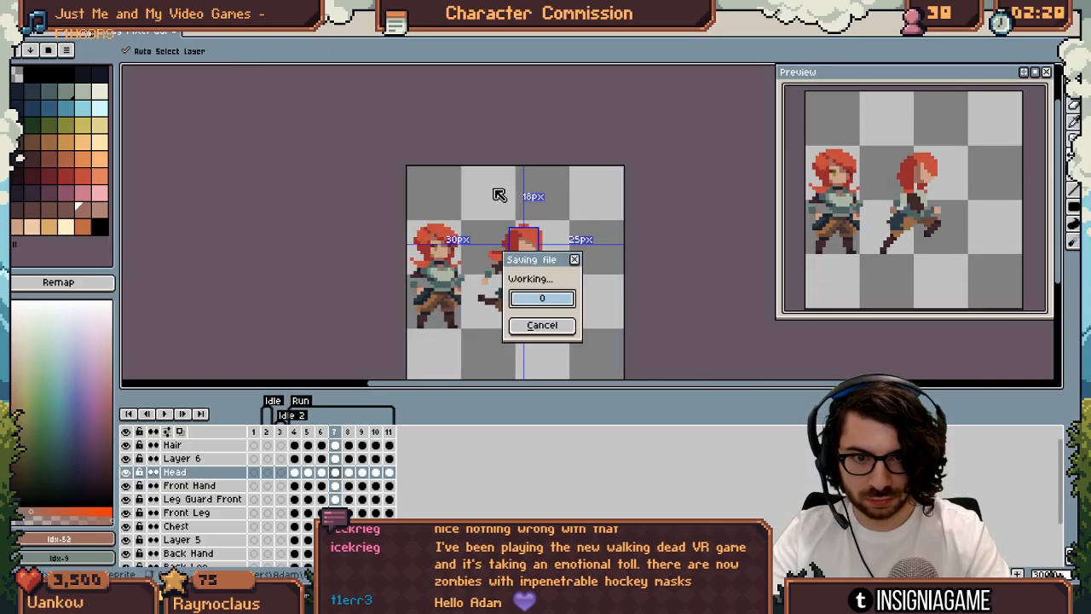
pyautogui.press('Right')
pyautogui.scroll(6, 531, 235)
pyautogui.press('b')
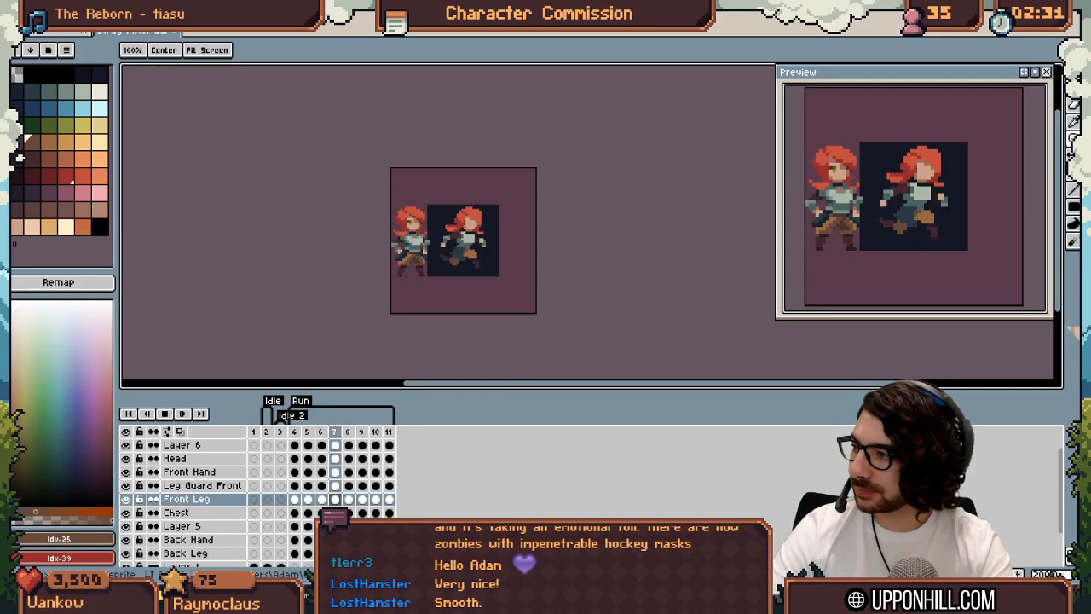
# Shade the shoulder end of the dark brown sleeve teal Idx-8 on frame 9 of the Front Hand layer, using shading ink
pyautogui.press('Return')
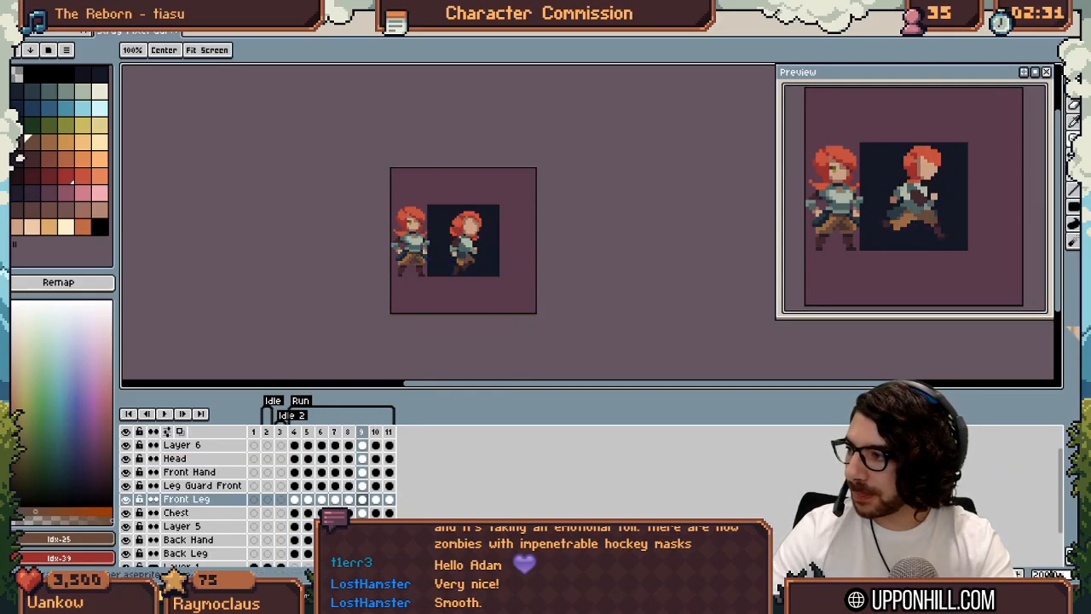
pyautogui.scroll(5, 533, 292)
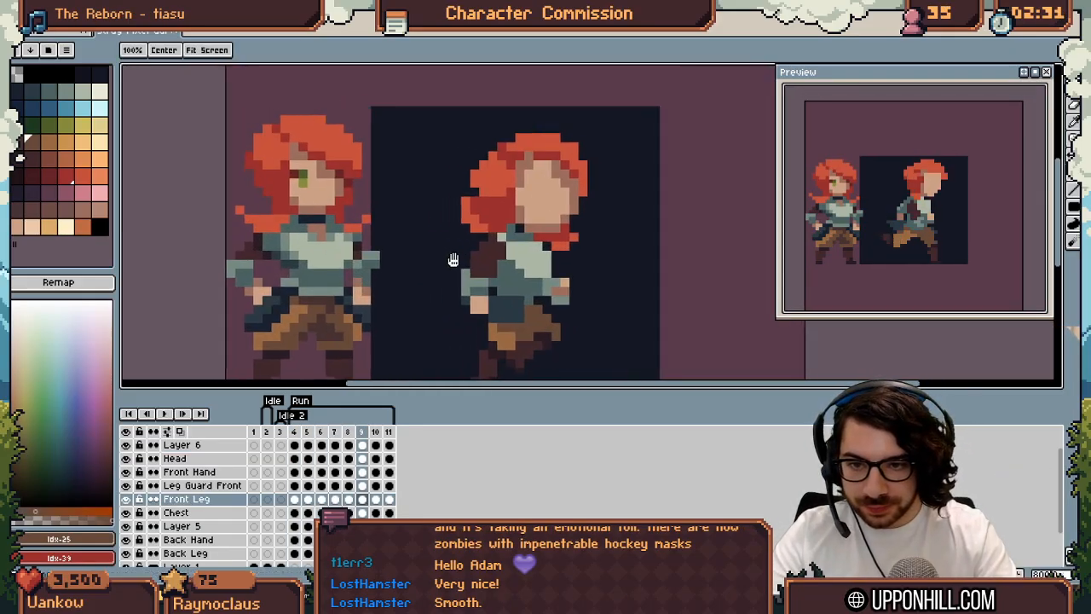
pyautogui.keyDown('alt'); pyautogui.click(234, 217); pyautogui.keyUp('alt')
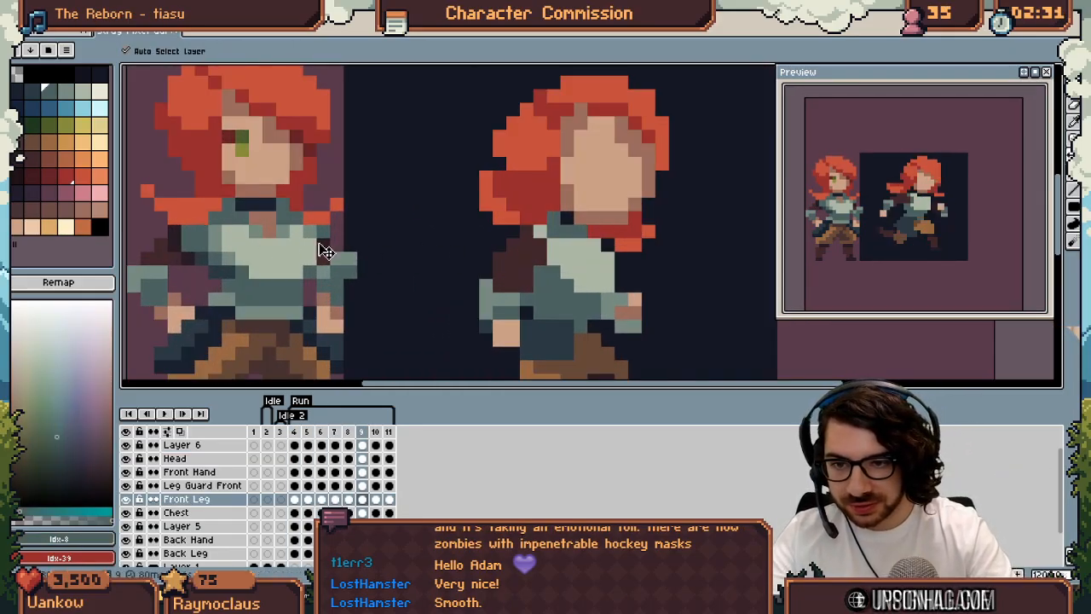
pyautogui.keyDown('ctrl'); pyautogui.click(527, 257); pyautogui.keyUp('ctrl')
pyautogui.click(523, 254)
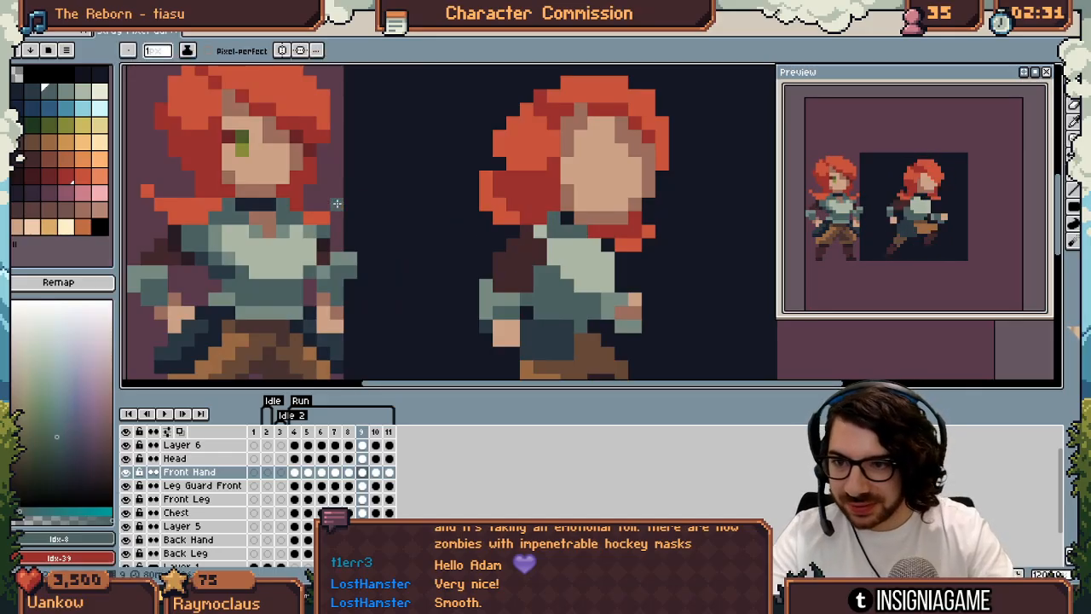
pyautogui.click(31, 161)
pyautogui.keyDown('ctrl'); pyautogui.click(51, 90); pyautogui.keyUp('ctrl')
pyautogui.press('s')
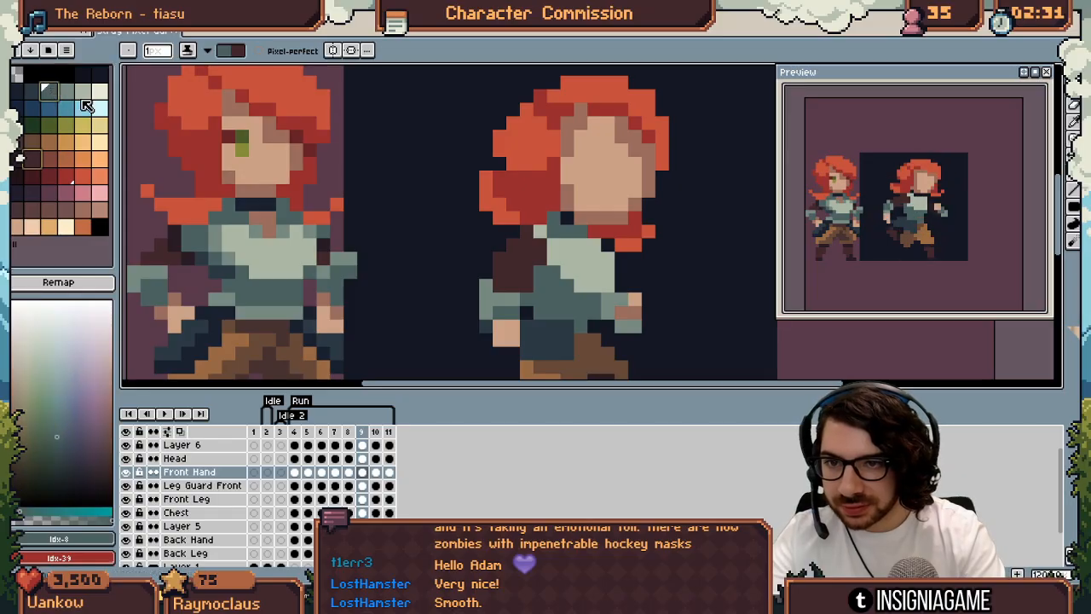
pyautogui.moveTo(527, 250)
pyautogui.mouseDown()
pyautogui.moveTo(518, 231)
pyautogui.moveTo(442, 242)
pyautogui.mouseUp()
pyautogui.press('z')
pyautogui.scroll(3, 442, 241)
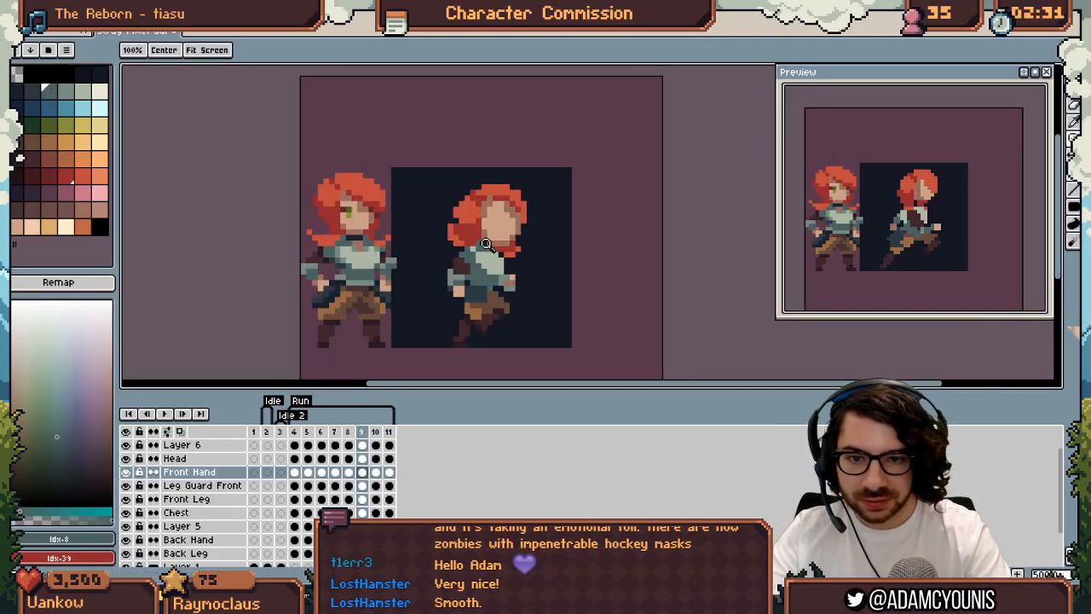
# Carry the teal shoulder shading of the Front Hand sleeve over to frames 10 and 11
pyautogui.press('.')
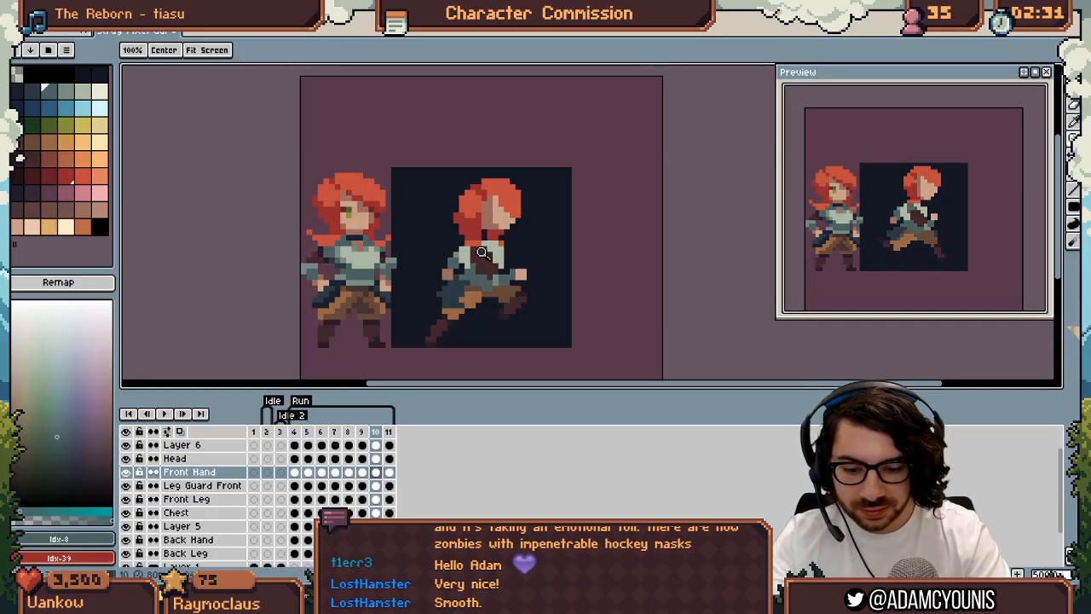
pyautogui.press('b')
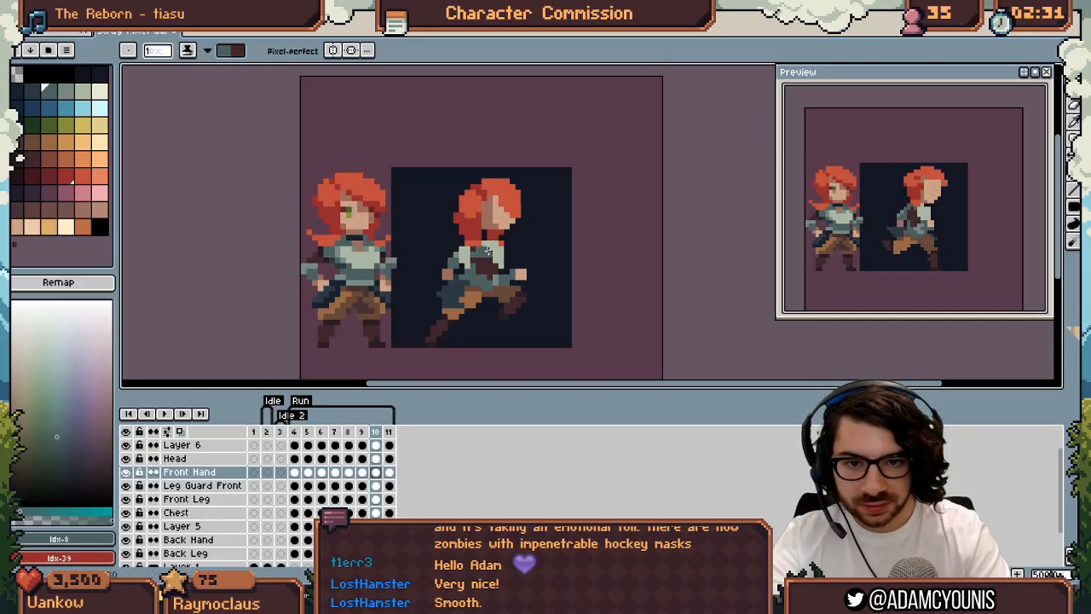
pyautogui.press('.')
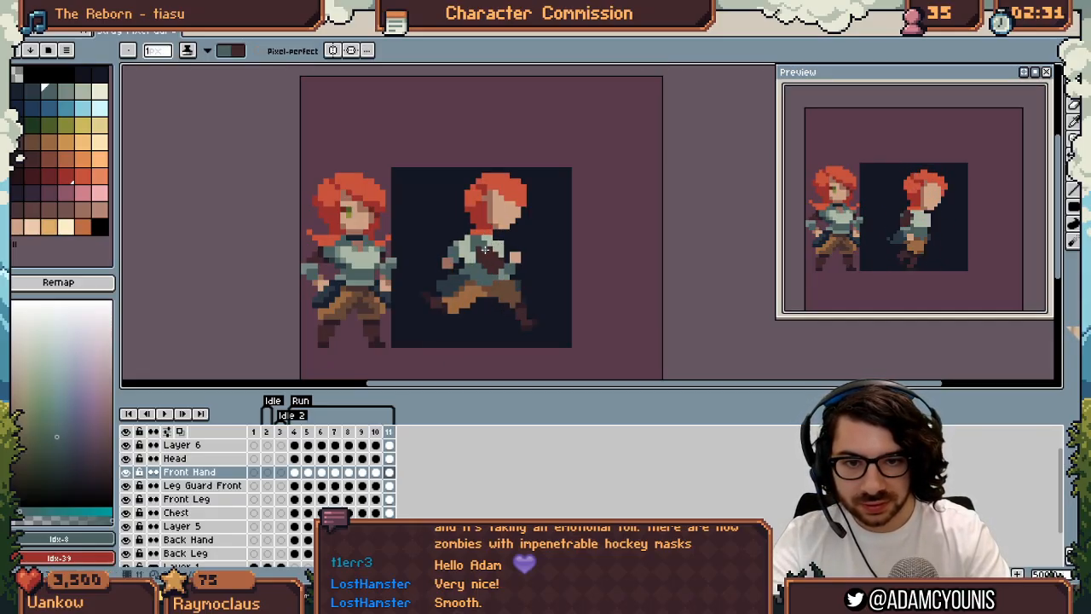
pyautogui.press('.')
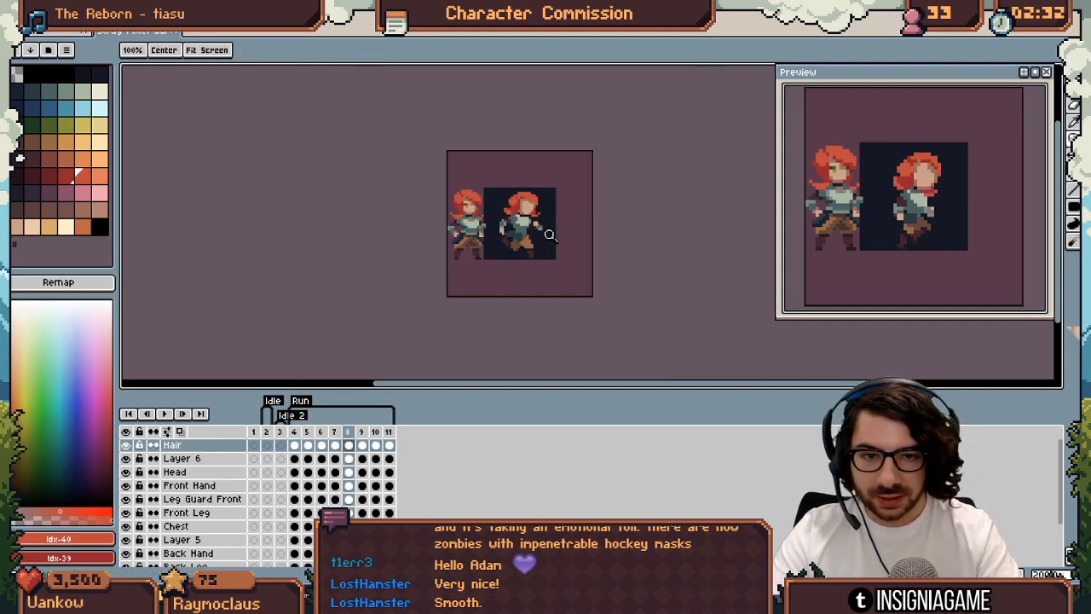
# Paint the neck and neckline opening on frame 8 of the Chest layer with the skin shadow Idx-52
pyautogui.click(508, 224)
pyautogui.click(509, 225)
pyautogui.keyDown('ctrl'); pyautogui.click(538, 225); pyautogui.keyUp('ctrl')
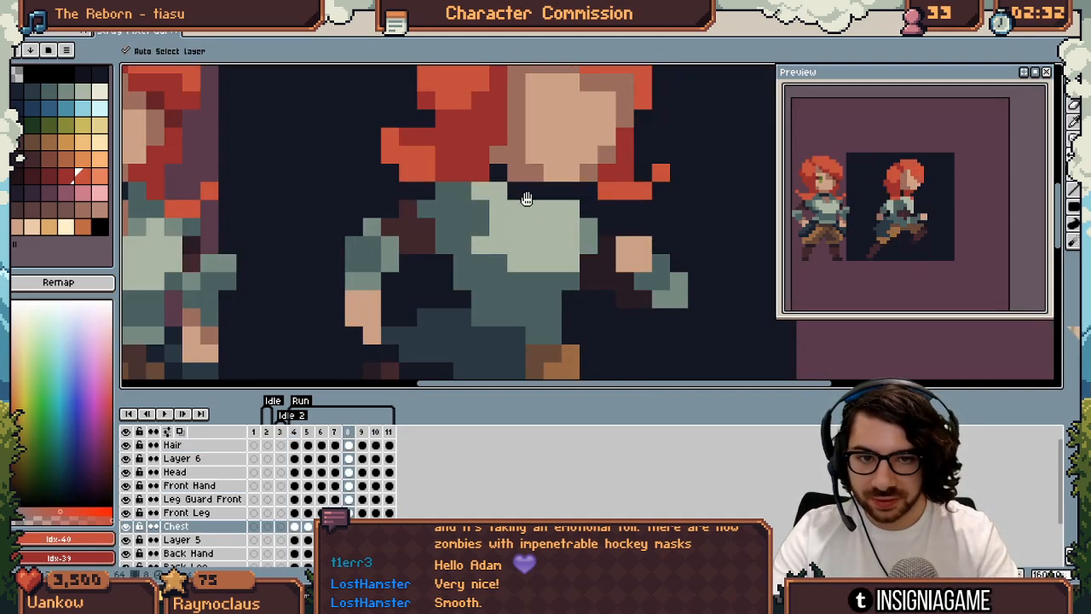
pyautogui.moveTo(386, 215)
pyautogui.mouseDown()
pyautogui.moveTo(544, 239)
pyautogui.moveTo(453, 215)
pyautogui.mouseUp()
pyautogui.keyDown('alt'); pyautogui.click(268, 230); pyautogui.keyUp('alt')
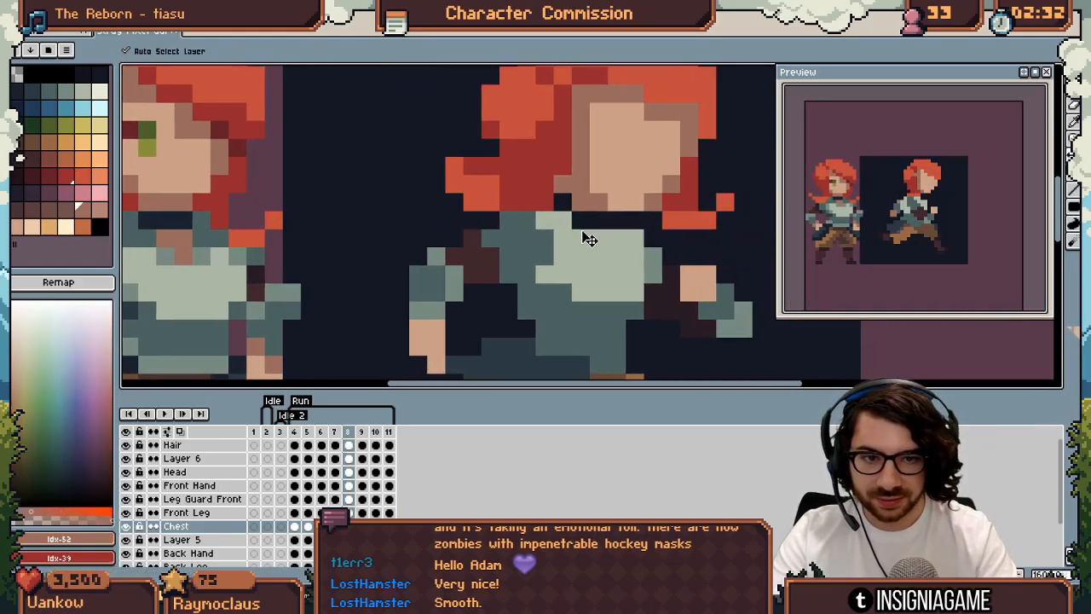
pyautogui.click(600, 237)
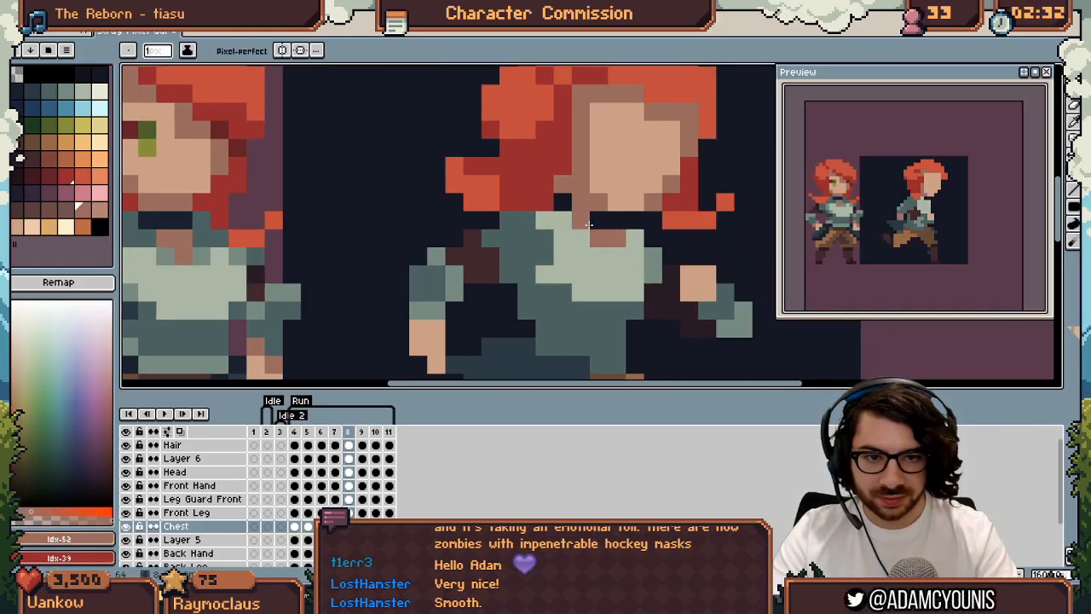
pyautogui.moveTo(580, 221); pyautogui.dragTo(629, 220)
pyautogui.press('z')
pyautogui.moveTo(630, 219); pyautogui.dragTo(485, 216)
pyautogui.scroll(-1, 536, 205)
pyautogui.scroll(1, 568, 210)
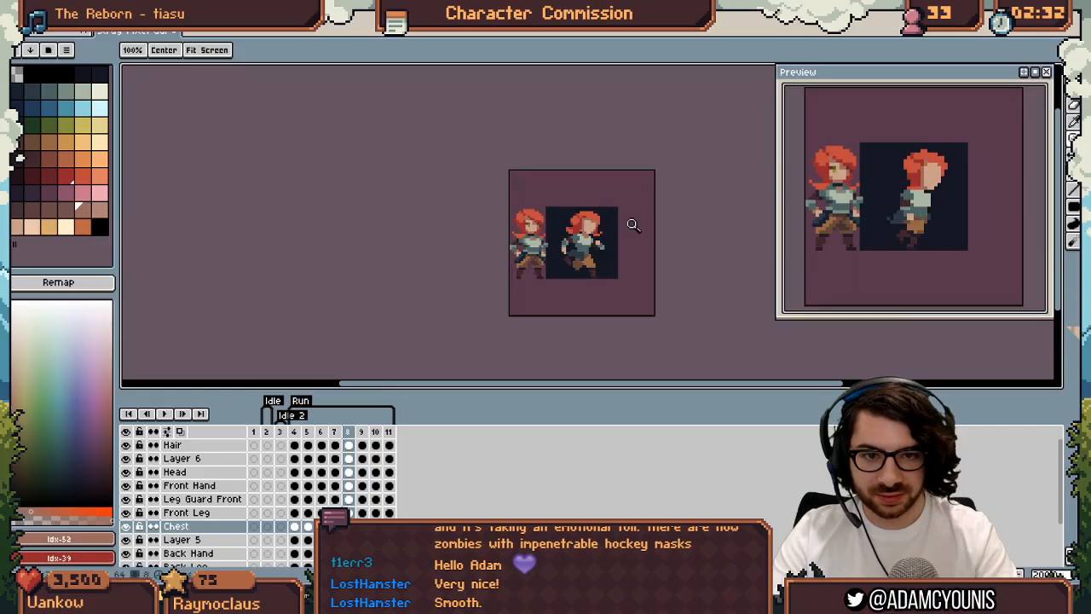
pyautogui.scroll(1, 597, 237)
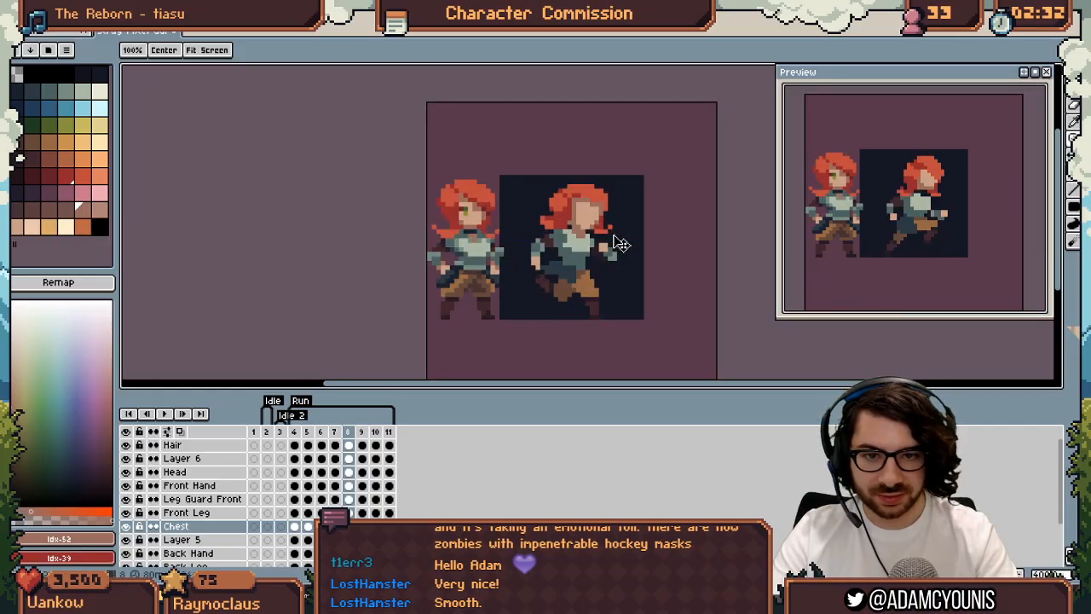
# Fill in the neck beneath the chin on frame 10 of the Chest layer with the skin shadow Idx-52
pyautogui.scroll(2, 584, 246)
pyautogui.press('b')
pyautogui.press('Right')
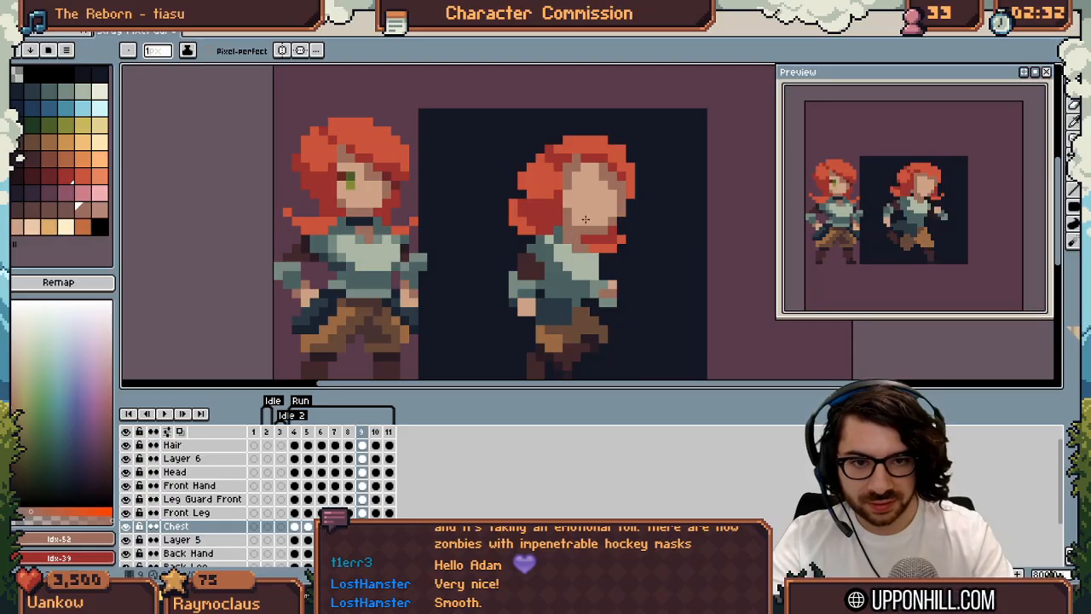
pyautogui.press('Right')
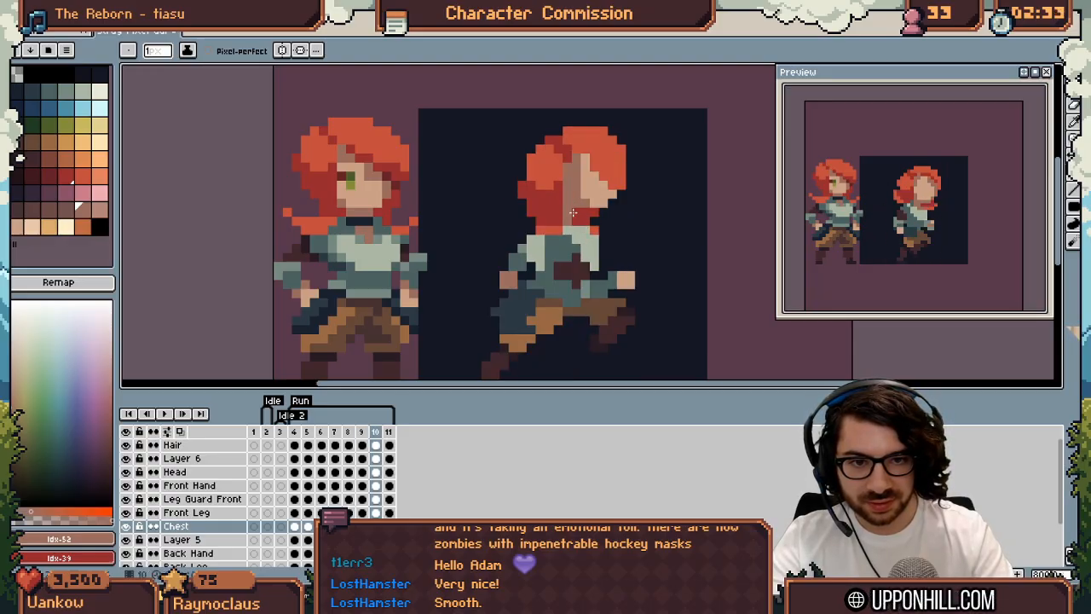
pyautogui.keyDown('ctrl'); pyautogui.click(575, 214); pyautogui.keyUp('ctrl')
pyautogui.rightClick(575, 213)
pyautogui.keyDown('ctrl'); pyautogui.click(568, 220); pyautogui.keyUp('ctrl')
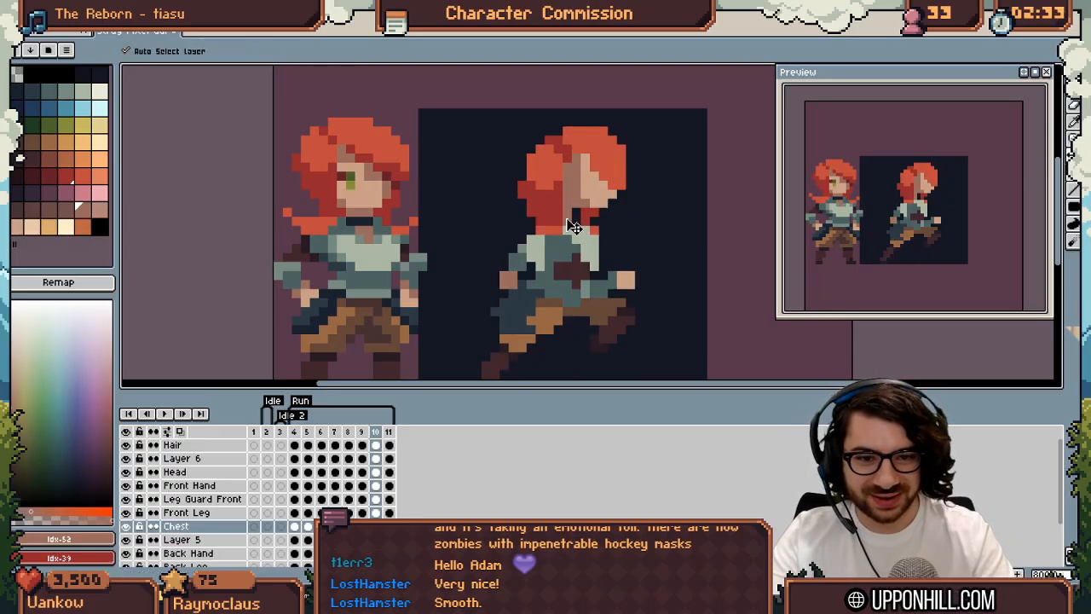
# Touch up the red hair edge and jaw shadow around the neck on frame 10 with Idx-39 and Idx-52
pyautogui.keyDown('ctrl'); pyautogui.click(562, 209); pyautogui.keyUp('ctrl')
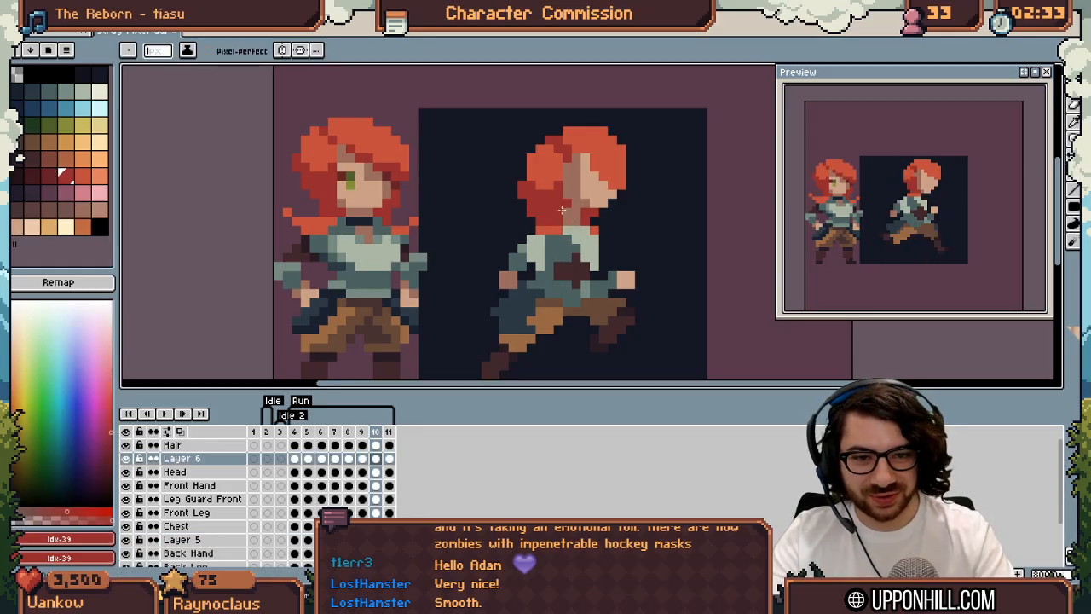
pyautogui.press('z')
pyautogui.moveTo(604, 207); pyautogui.dragTo(653, 202)
pyautogui.keyDown('ctrl'); pyautogui.click(601, 223); pyautogui.keyUp('ctrl')
pyautogui.keyDown('alt'); pyautogui.click(586, 226); pyautogui.keyUp('alt')
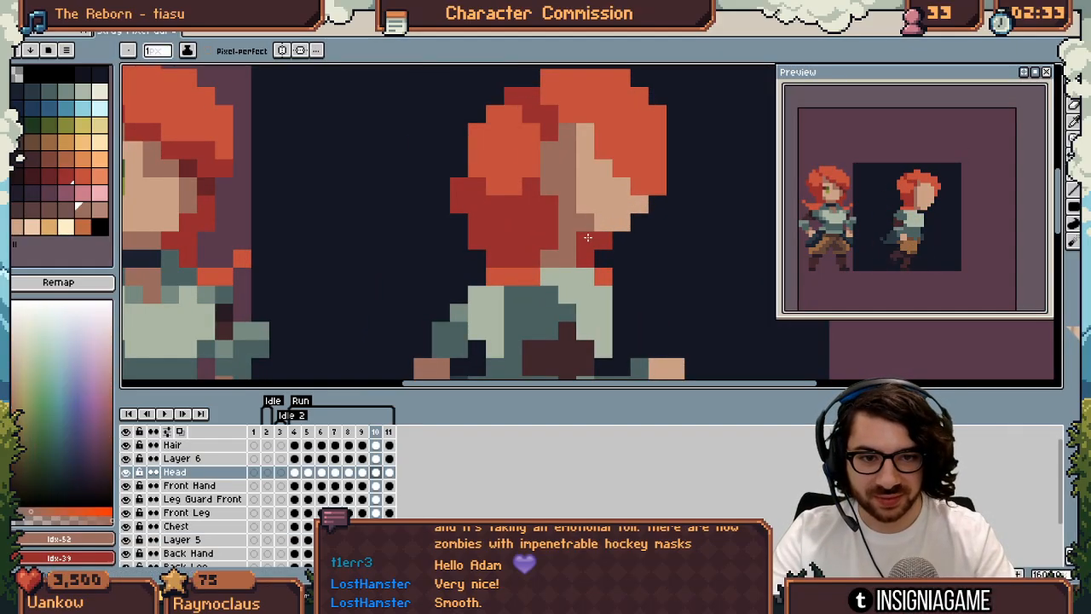
pyautogui.keyDown('ctrl'); pyautogui.click(573, 233); pyautogui.keyUp('ctrl')
# Play the run loop zoomed out and step through its frames to check the neck
pyautogui.press('z')
pyautogui.moveTo(569, 228); pyautogui.dragTo(514, 214)
pyautogui.press('Return')
pyautogui.scroll(4, 513, 214)
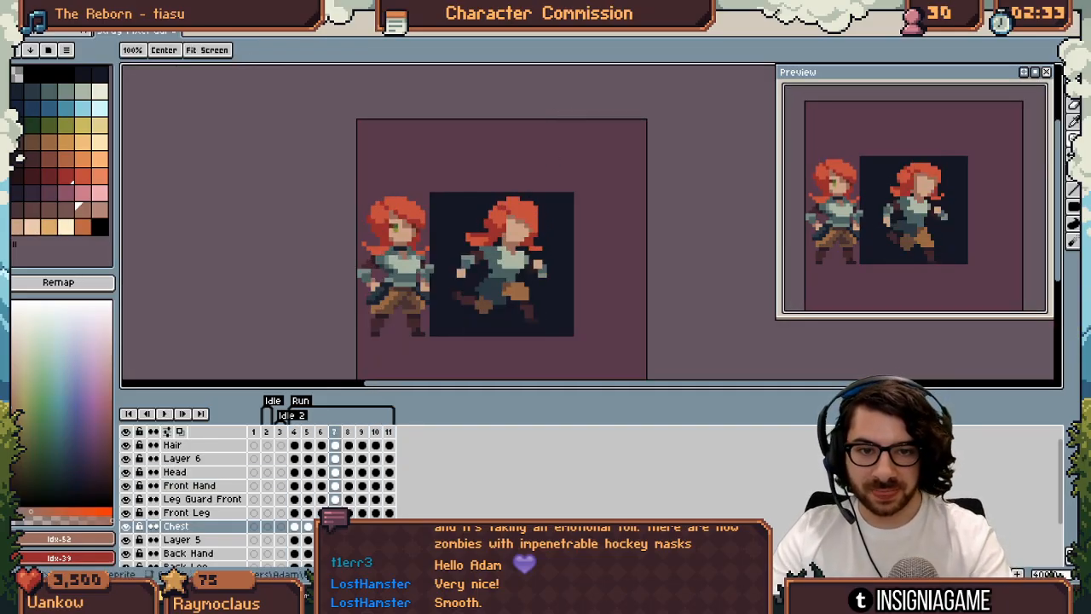
pyautogui.press('Return')
pyautogui.press('Right')
pyautogui.press('Right')
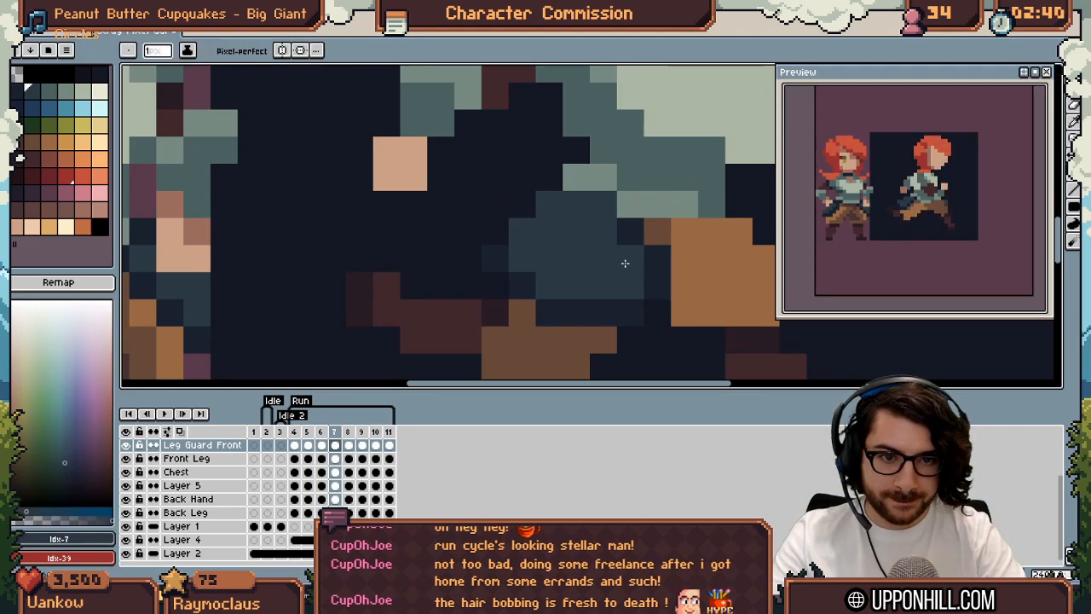
# Shade the front thigh on frame 7 of the Front Leg layer with the brown Idx-25
pyautogui.scroll(-3, 555, 250)
pyautogui.scroll(-2, 555, 250)
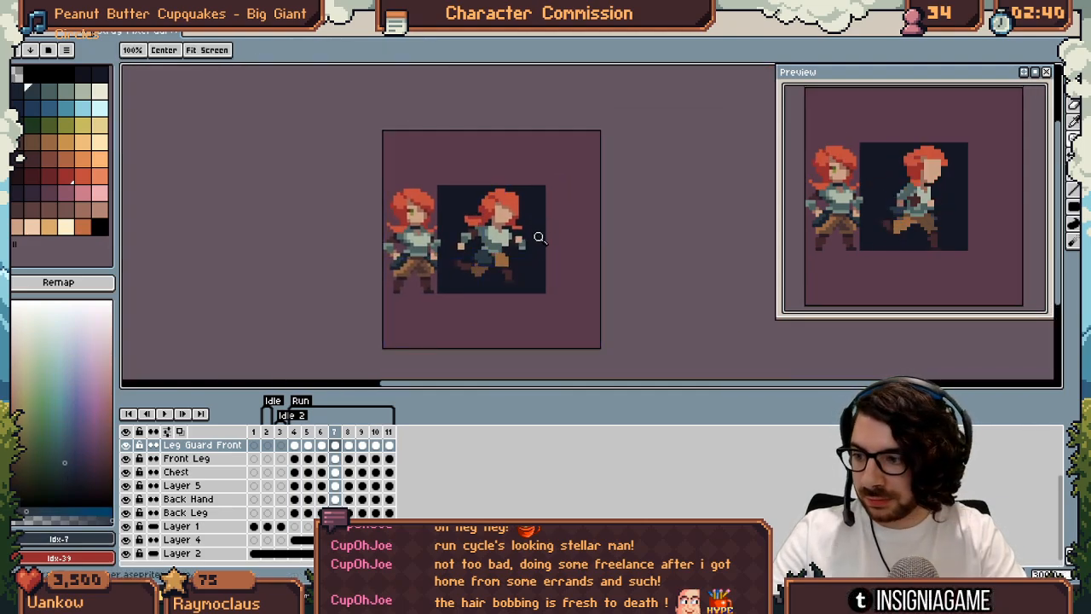
pyautogui.moveTo(529, 249)
pyautogui.mouseDown()
pyautogui.moveTo(512, 263)
pyautogui.moveTo(532, 258)
pyautogui.mouseUp()
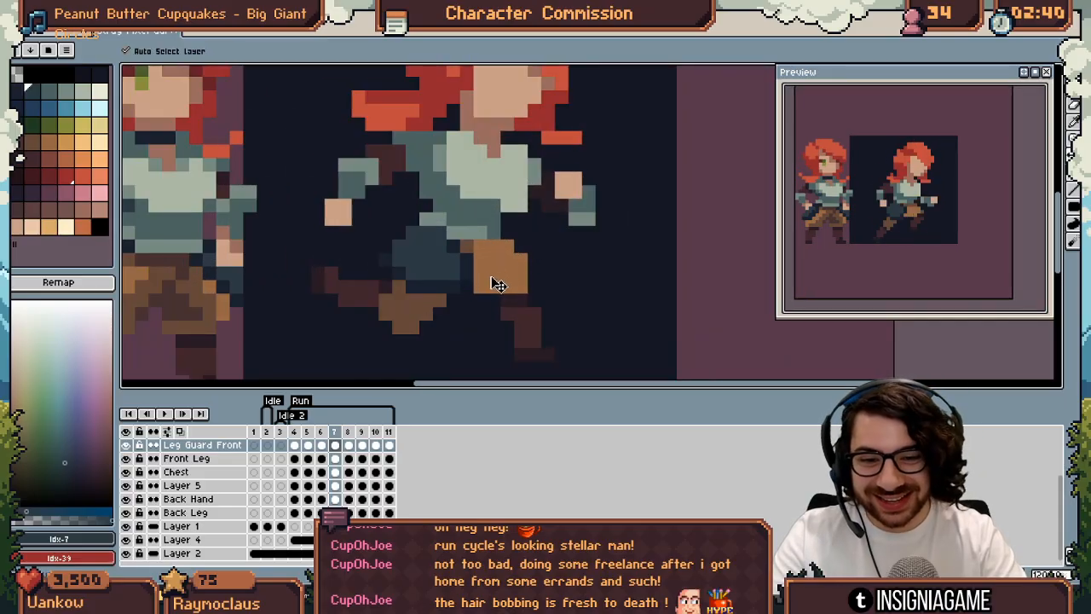
pyautogui.keyDown('alt'); pyautogui.click(470, 246); pyautogui.keyUp('alt')
pyautogui.keyDown('ctrl'); pyautogui.click(482, 275); pyautogui.keyUp('ctrl')
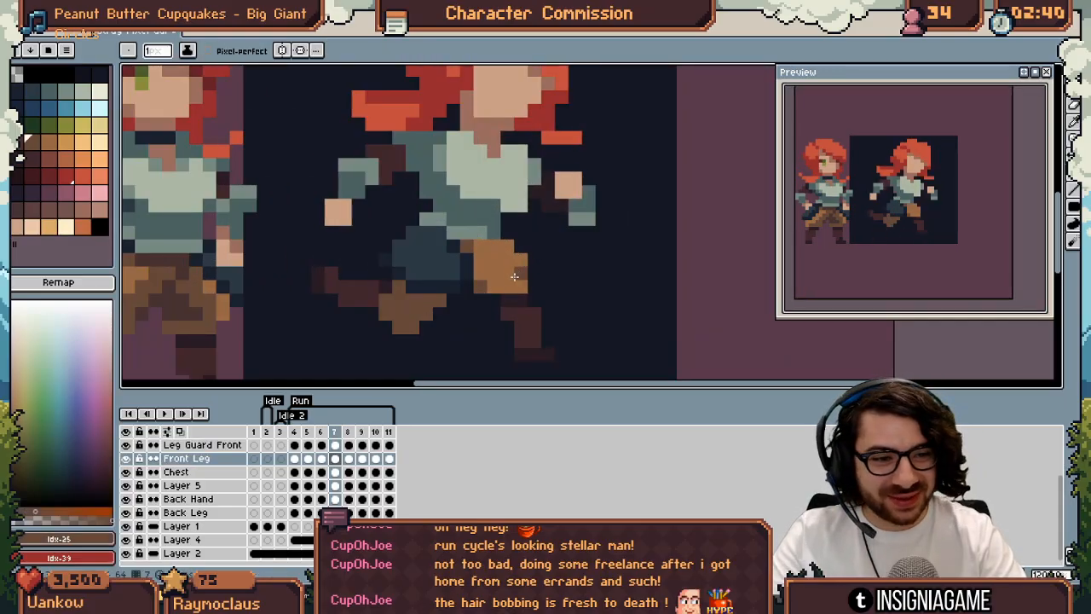
pyautogui.press('z')
pyautogui.scroll(-5, 524, 260)
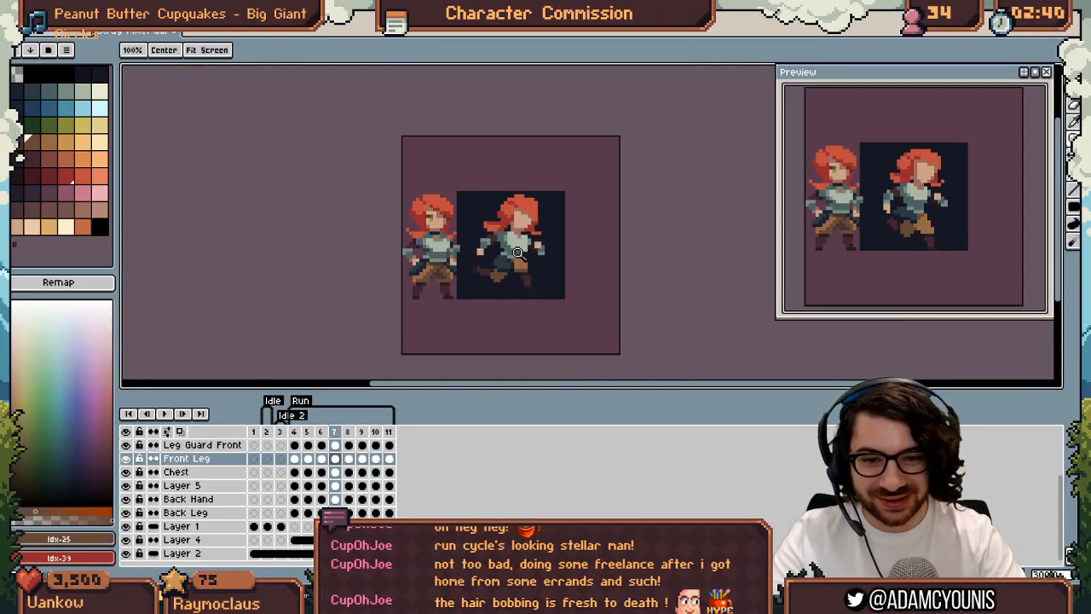
pyautogui.scroll(4, 530, 252)
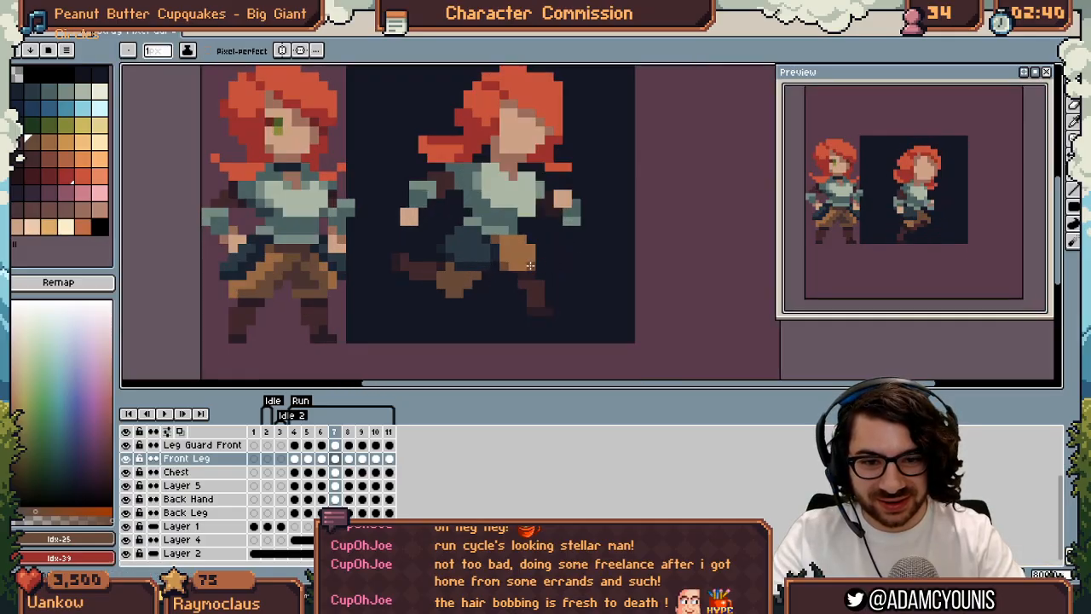
pyautogui.scroll(-4, 532, 237)
pyautogui.scroll(3, 533, 236)
pyautogui.press('b')
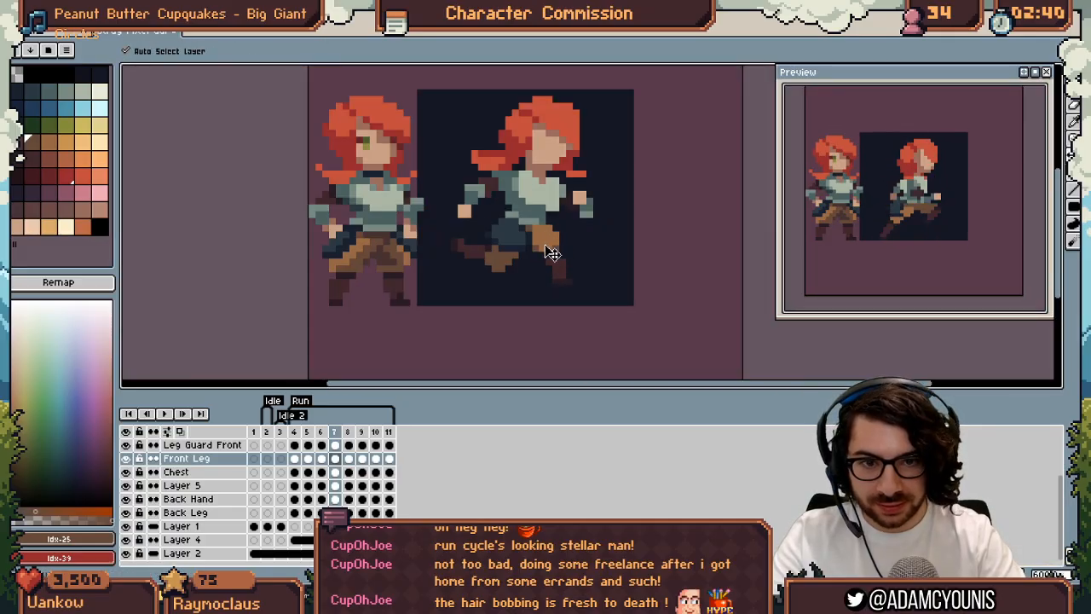
pyautogui.press('ctrl')
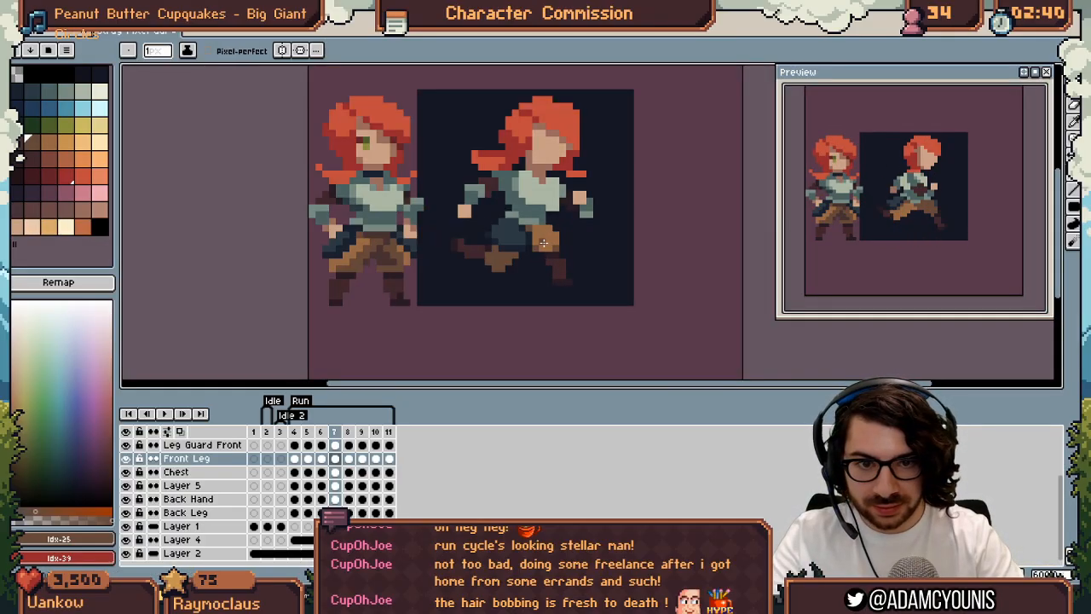
# Go through the run frames on the Front Leg layer, touching up the trouser shading with Idx-25
pyautogui.press('Right')
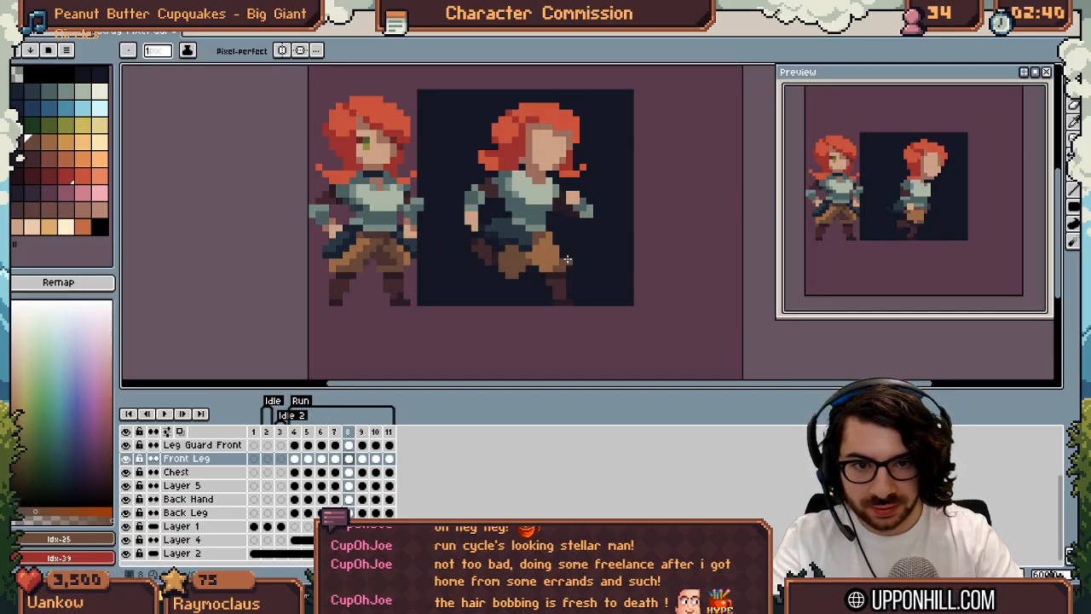
pyautogui.press('.')
pyautogui.press('.')
pyautogui.press('.')
pyautogui.press(',')
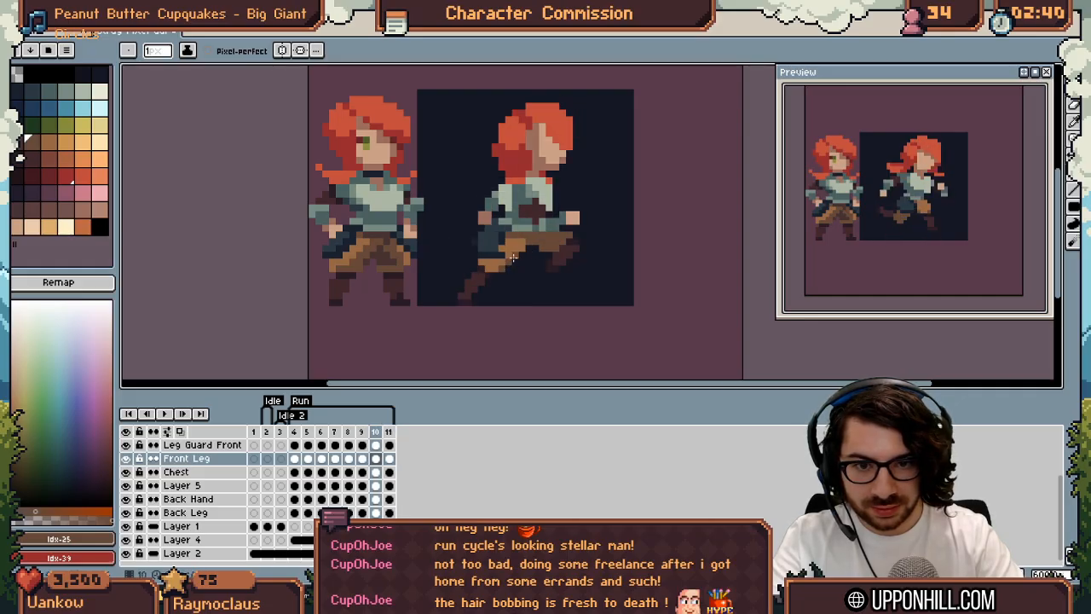
pyautogui.press('.')
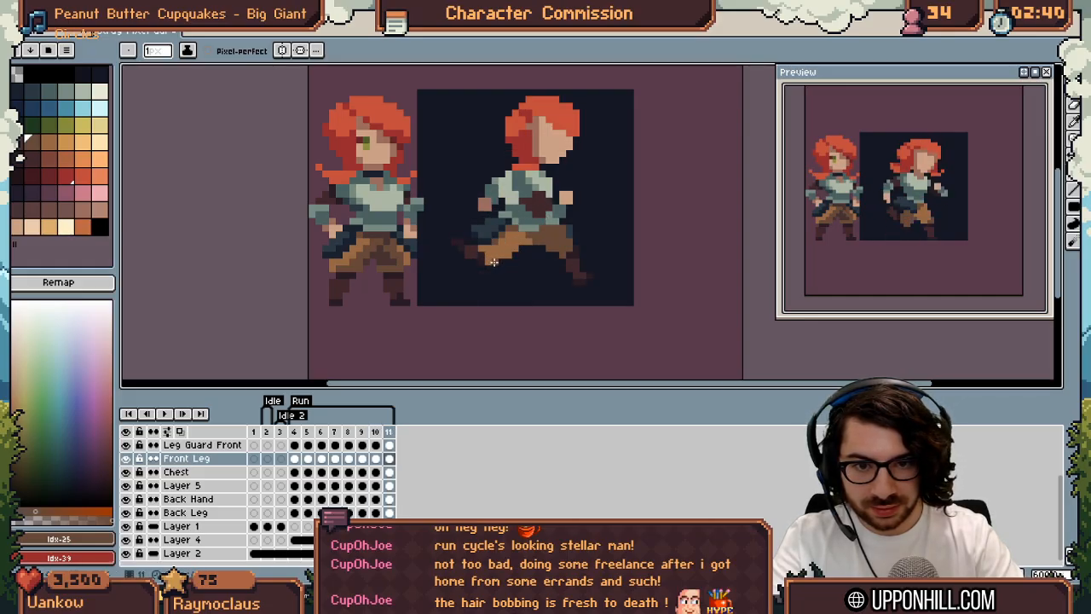
pyautogui.press('.')
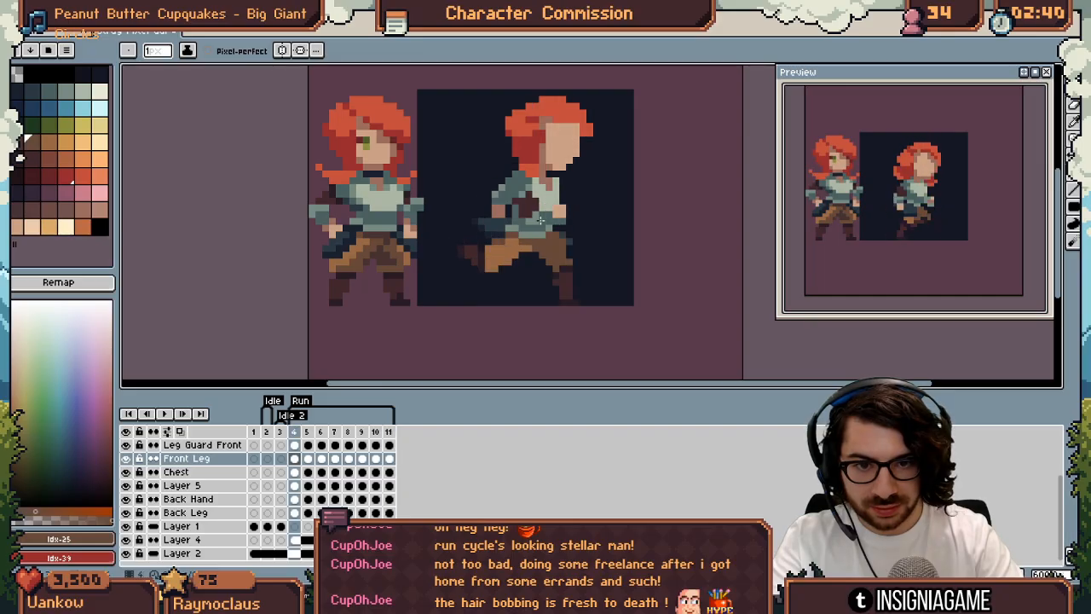
pyautogui.press('.')
pyautogui.press('.')
pyautogui.press('.')
pyautogui.press('.')
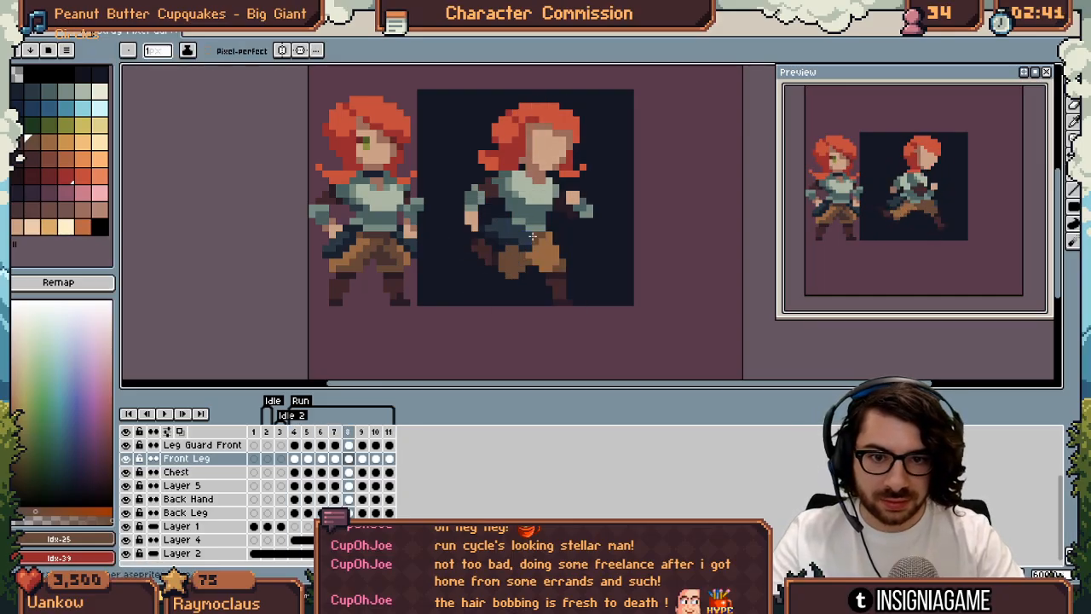
# Shade the rear trouser leg on the Back Leg layer with the dark brown Idx-24 from frame 8 through frame 4
pyautogui.keyDown('ctrl'); pyautogui.click(385, 268); pyautogui.keyUp('ctrl')
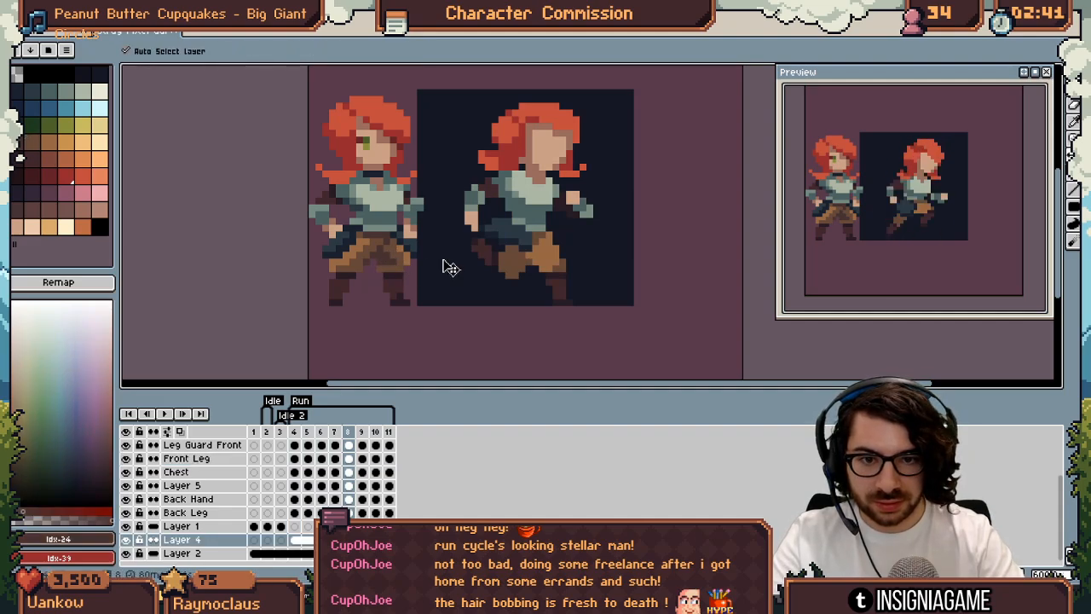
pyautogui.keyDown('ctrl'); pyautogui.click(520, 263); pyautogui.keyUp('ctrl')
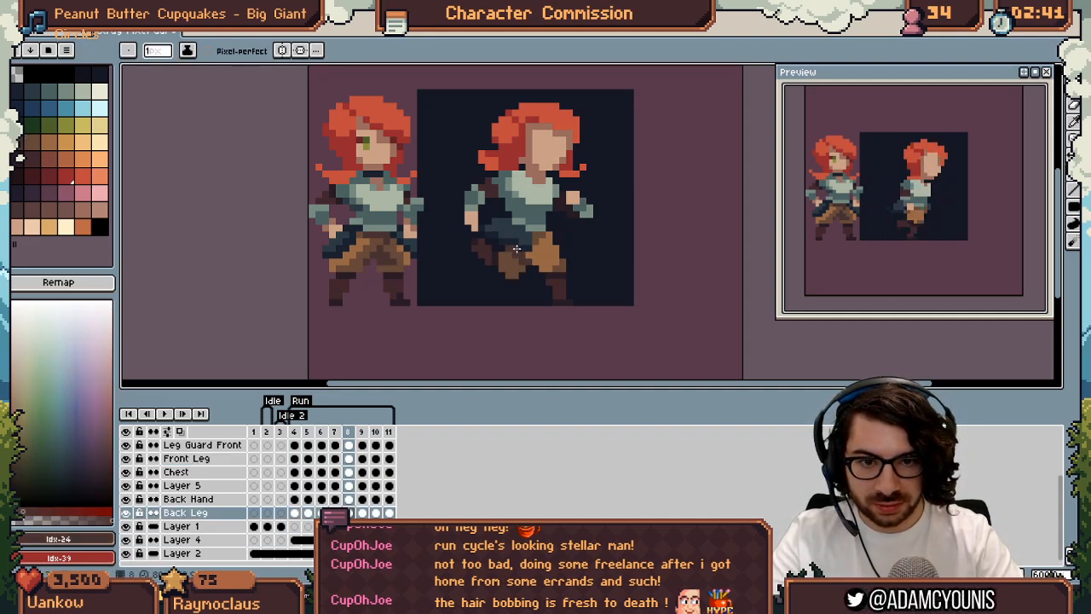
pyautogui.press('.')
pyautogui.press('.')
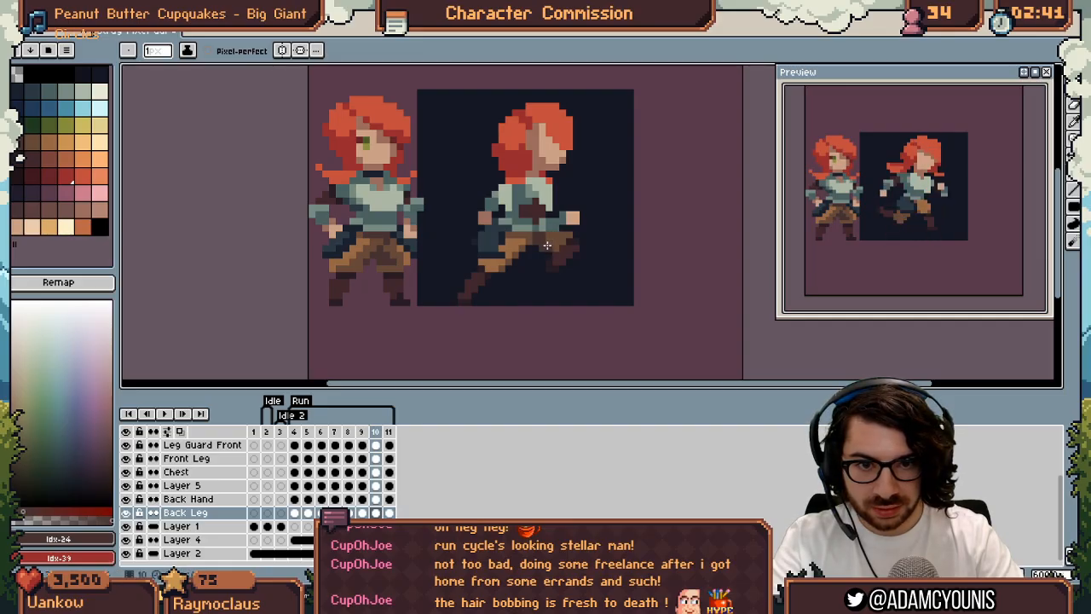
pyautogui.press('.')
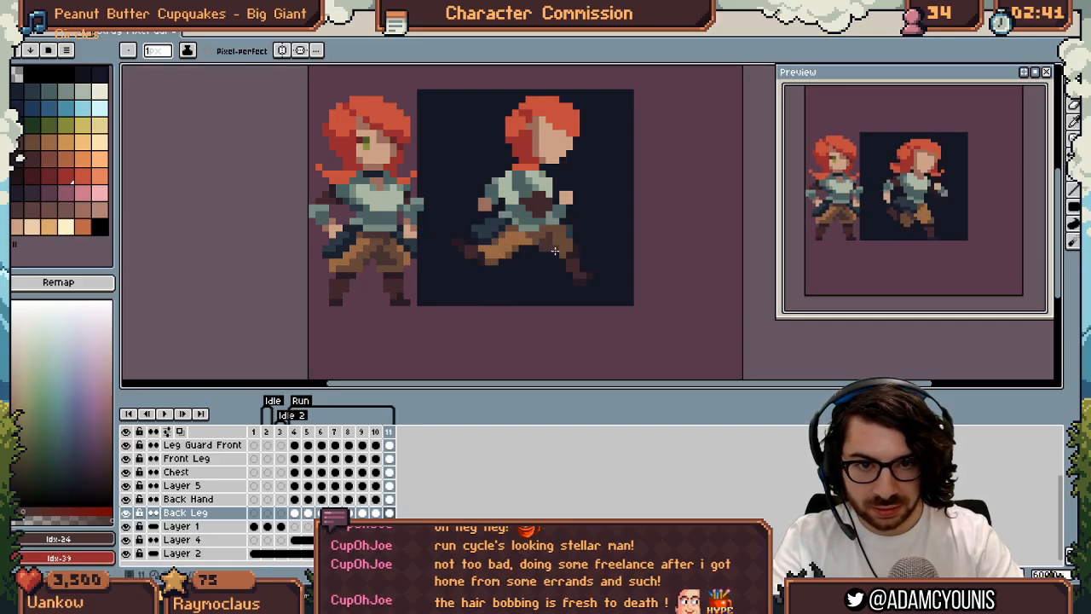
pyautogui.press('.')
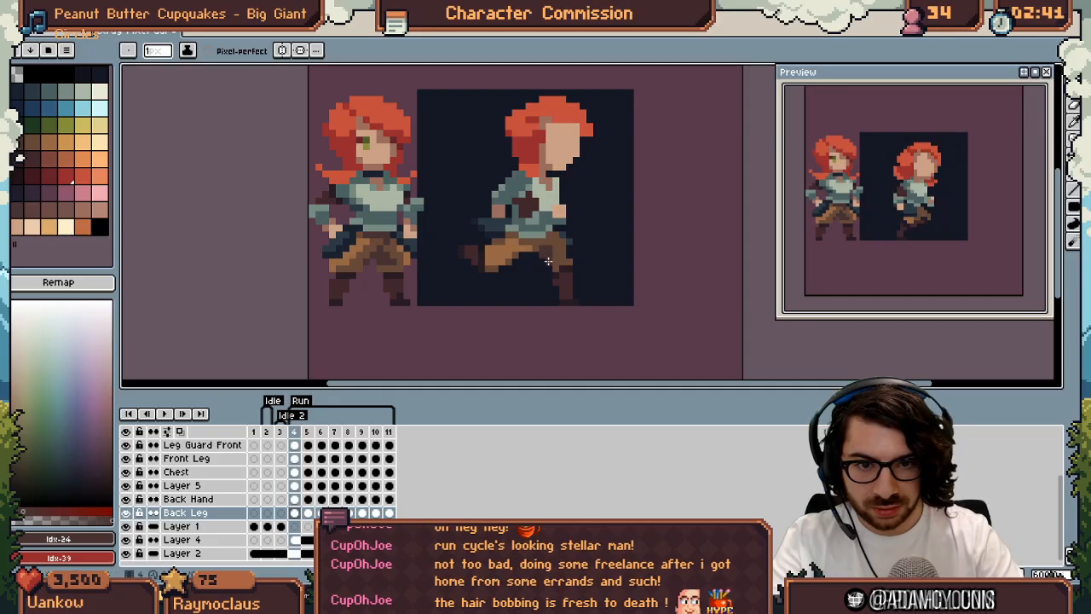
# Touch up the back leg shading on frame 6 and check it through to frame 8
pyautogui.press('.')
pyautogui.press('.')
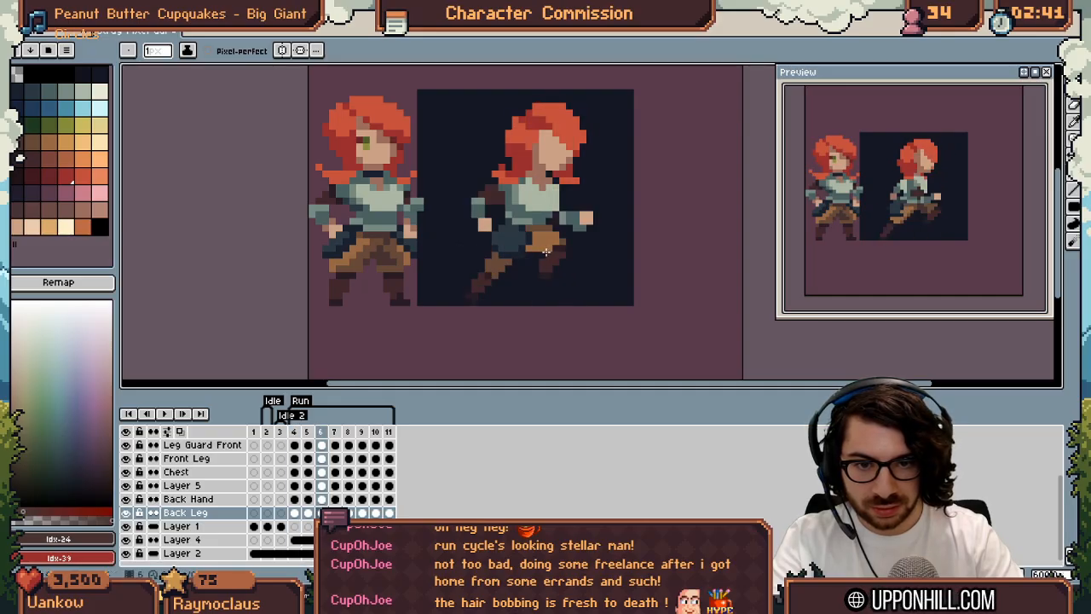
pyautogui.press('.')
pyautogui.press(',')
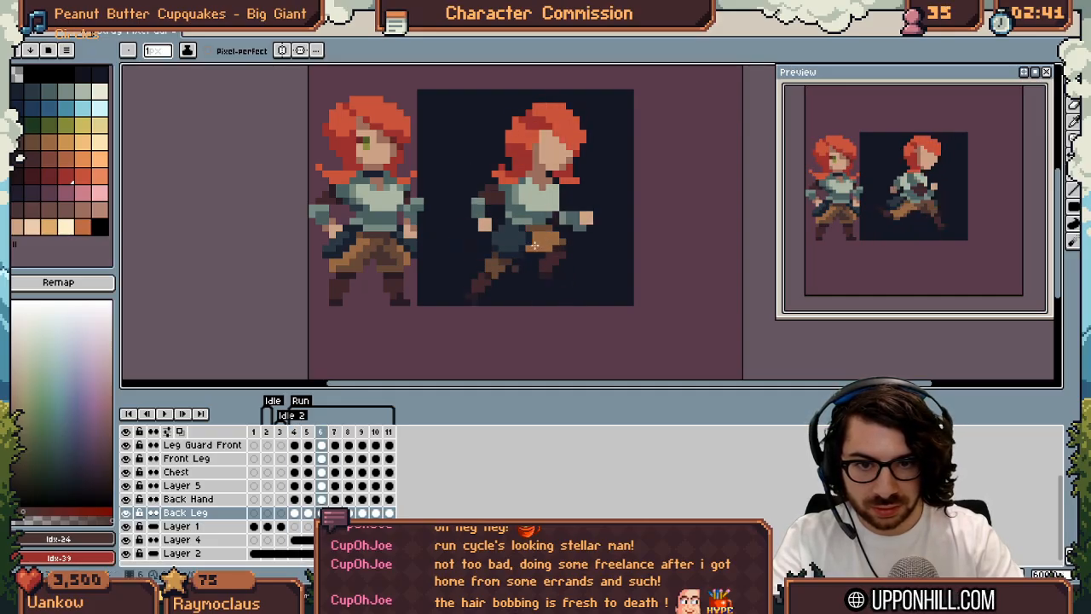
pyautogui.press('e')
pyautogui.press('b')
pyautogui.press('.')
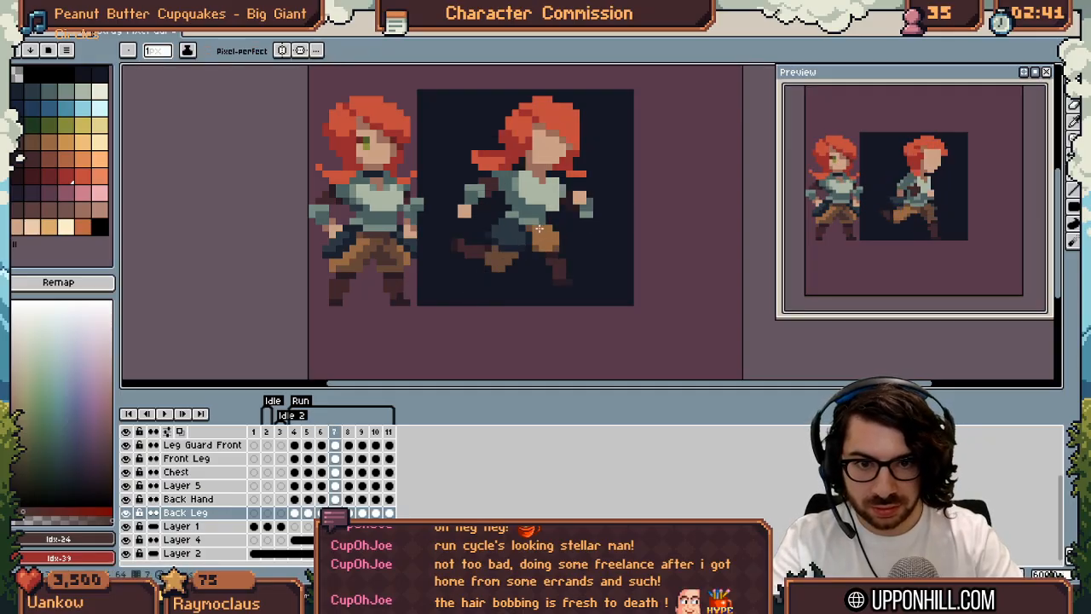
pyautogui.press('.')
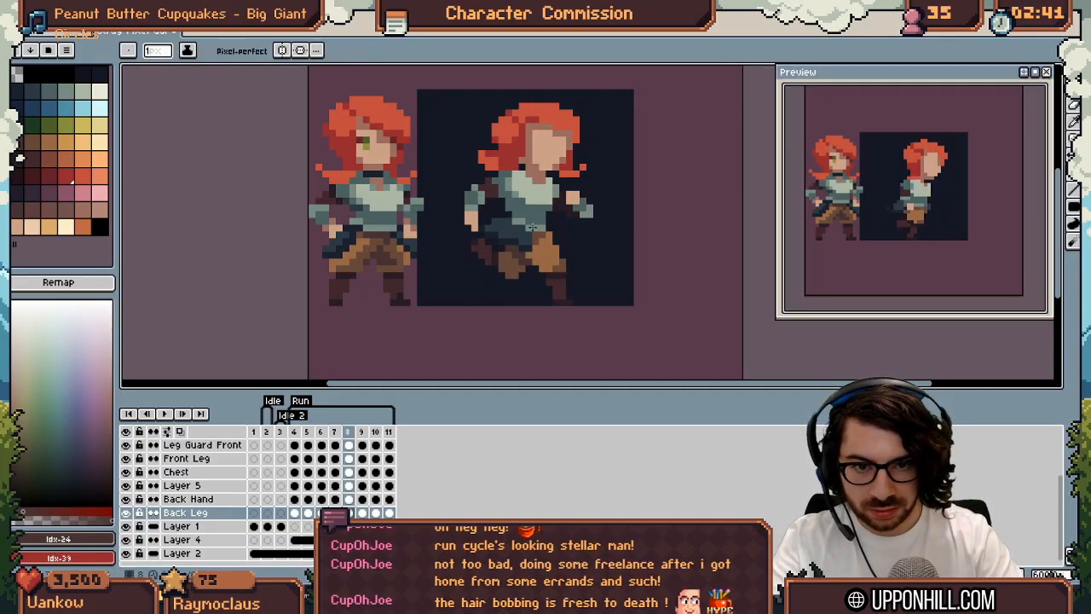
# Play the run loop zoomed out with the Layer 2 background hidden
pyautogui.press('z')
pyautogui.scroll(-4, 459, 237)
pyautogui.moveTo(459, 237); pyautogui.dragTo(404, 261)
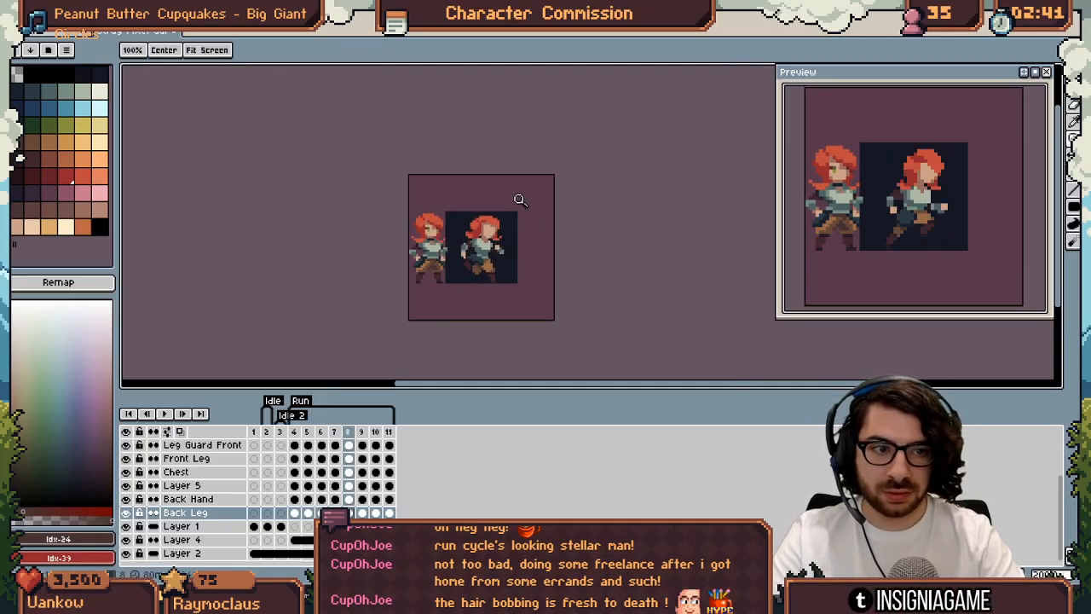
pyautogui.press('Return')
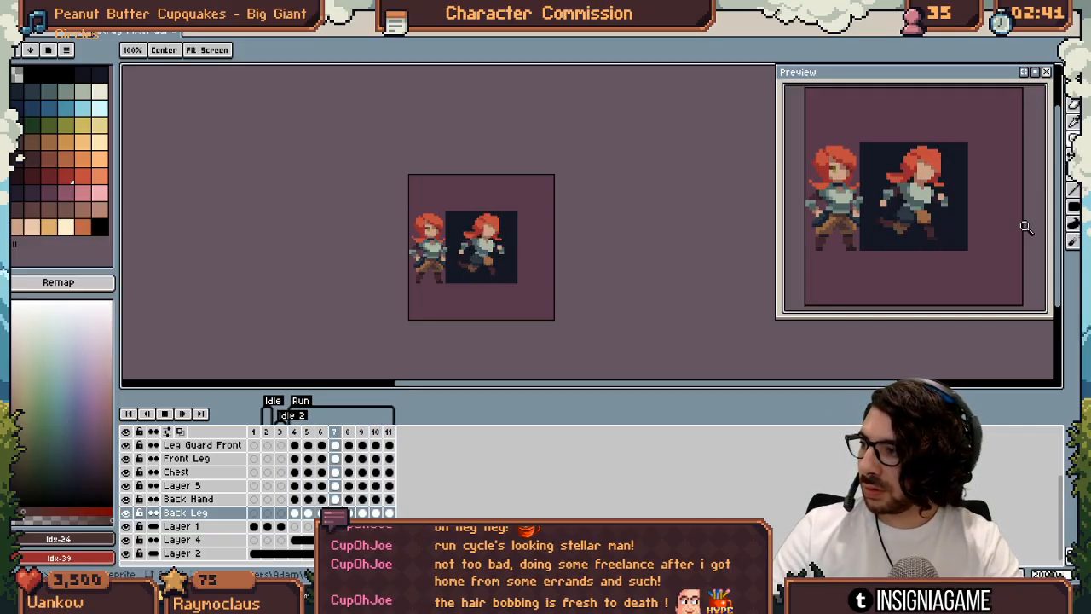
pyautogui.click(126, 554)
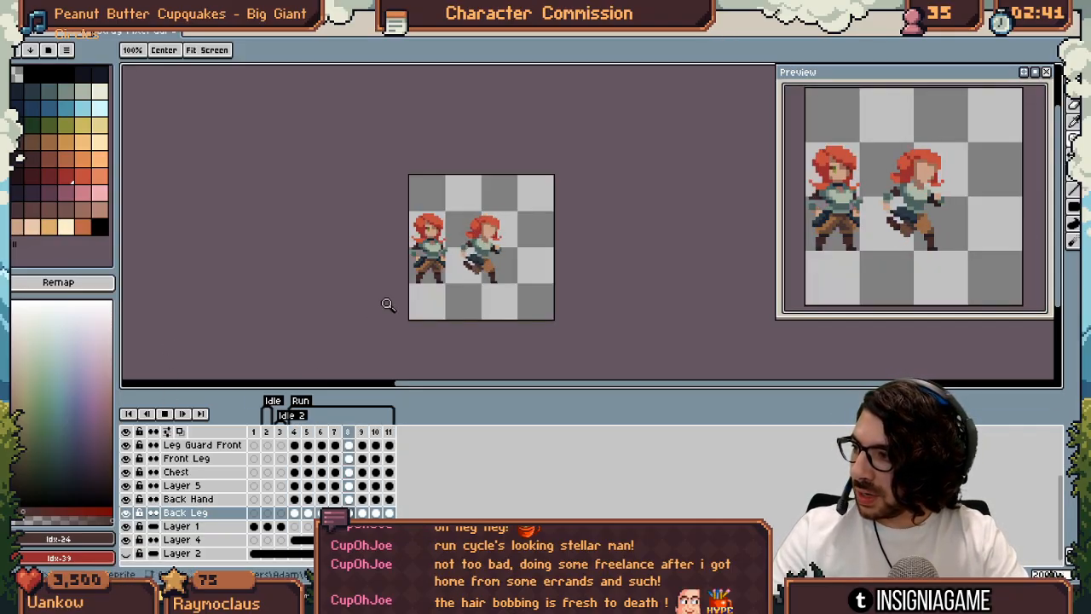
pyautogui.scroll(1, 450, 232)
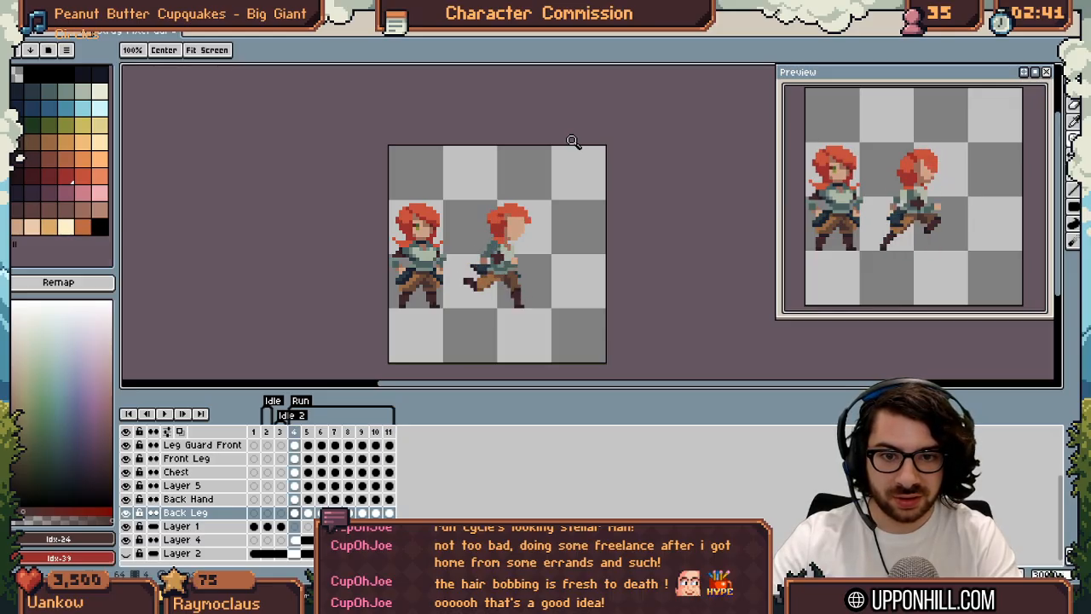
# Examine the trousers and the Leg Guard Front layer's pixels on frame 4 up close
pyautogui.click(529, 291)
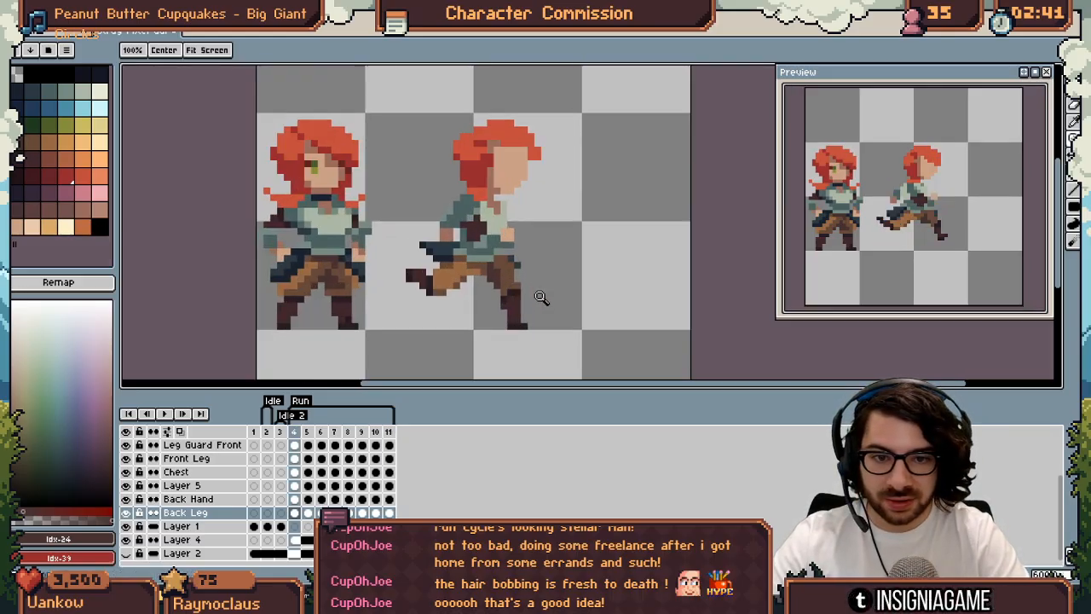
pyautogui.click(546, 261)
pyautogui.press('v')
pyautogui.click(518, 243)
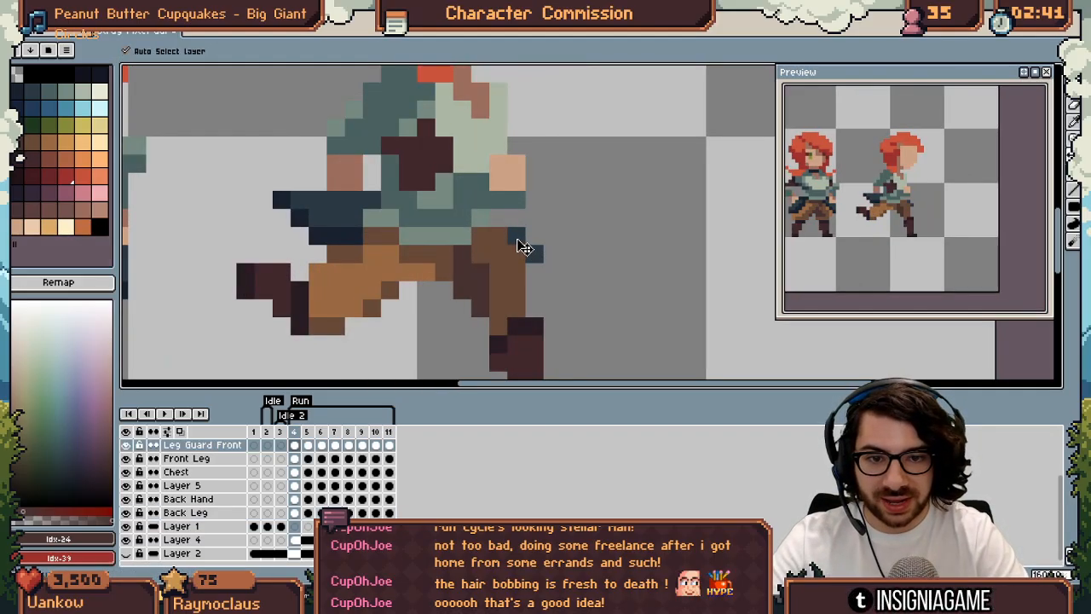
pyautogui.press('z')
pyautogui.moveTo(526, 227); pyautogui.dragTo(443, 258)
pyautogui.press('z')
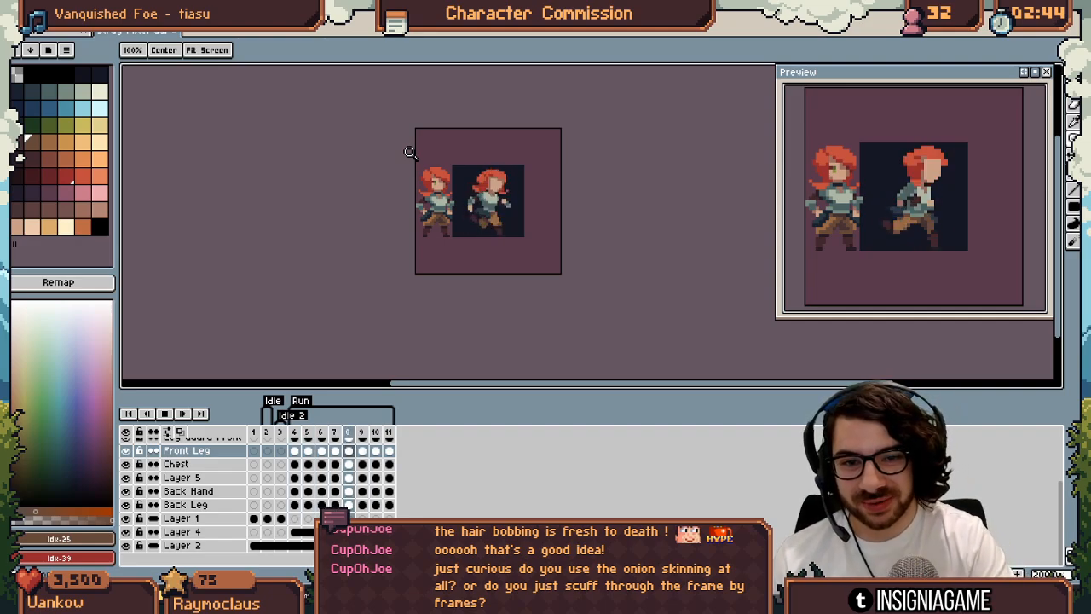
pyautogui.scroll(1, 533, 132)
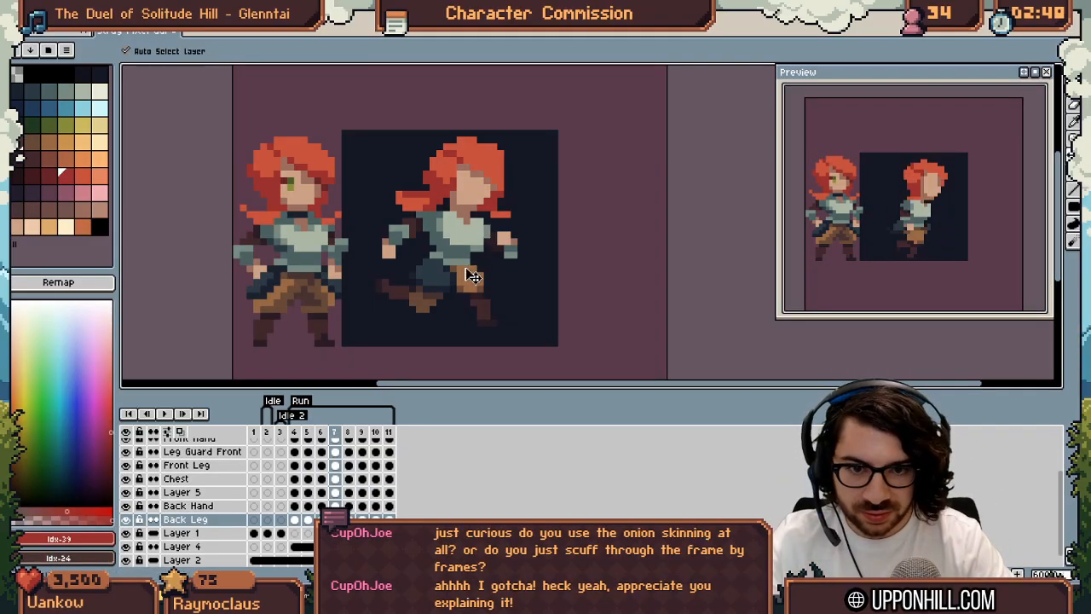
# Pick the brown Idx-25 on frame 7 of the Front Leg layer and check the front thigh at several zoom levels
pyautogui.keyDown('alt'); pyautogui.click(458, 269); pyautogui.keyUp('alt')
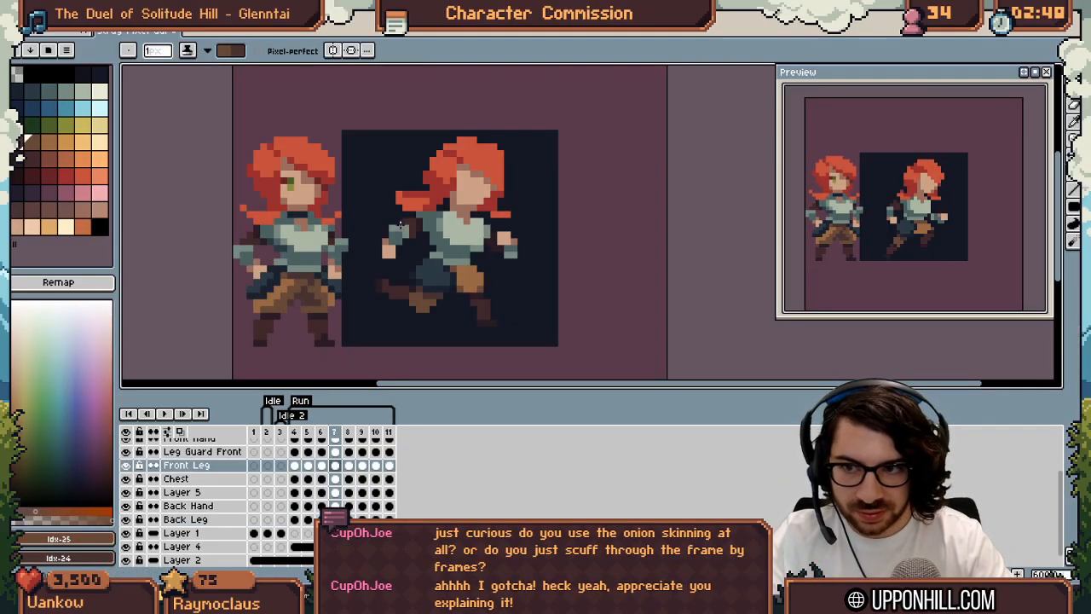
pyautogui.press('b')
pyautogui.press('alt')
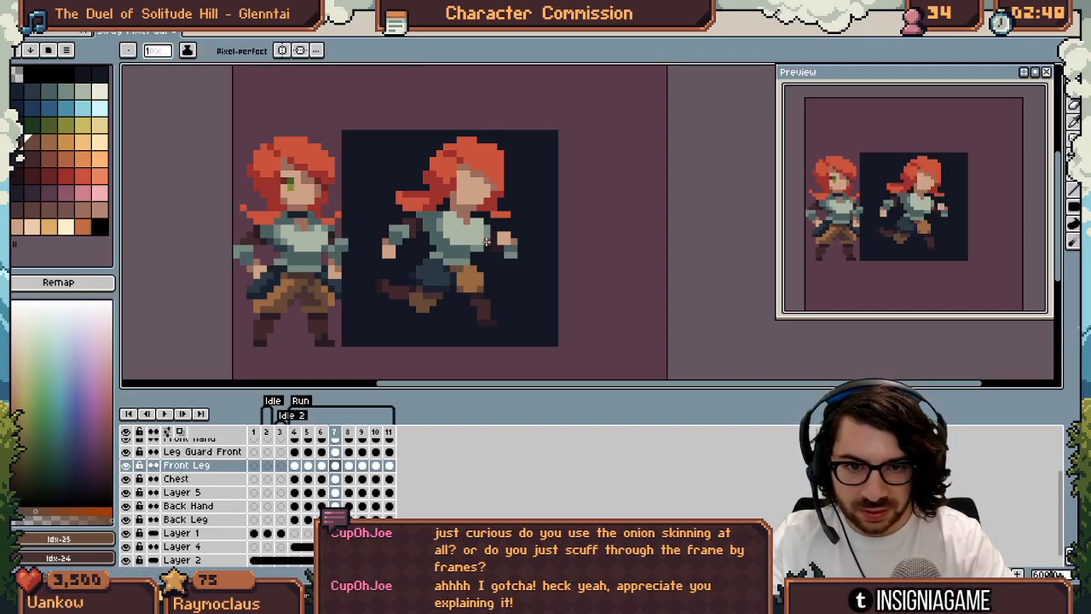
pyautogui.press('z')
pyautogui.scroll(-4, 498, 241)
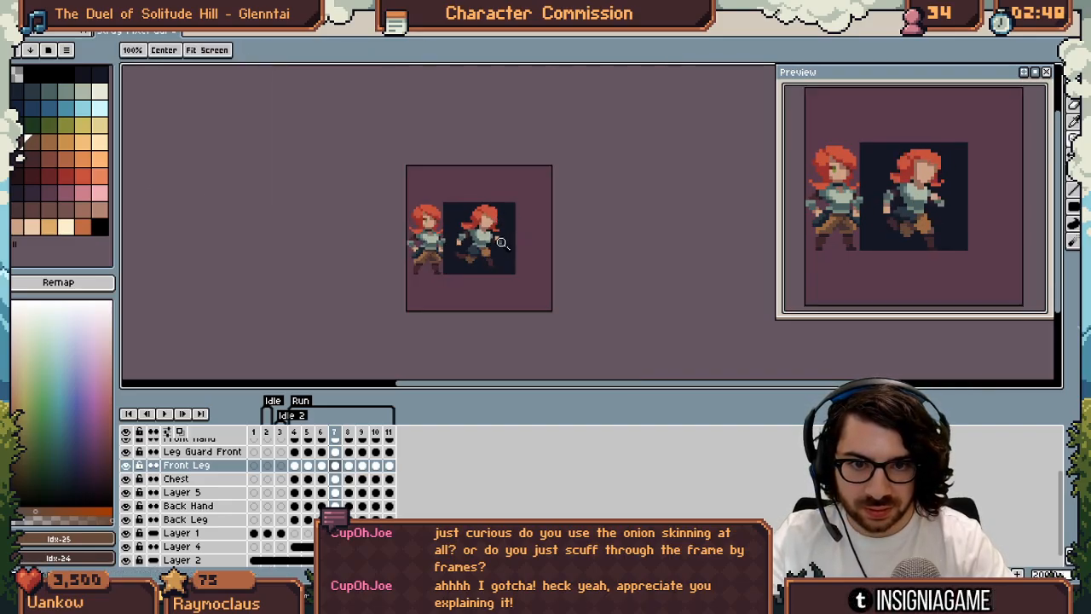
pyautogui.scroll(1, 525, 240)
pyautogui.scroll(-2, 520, 217)
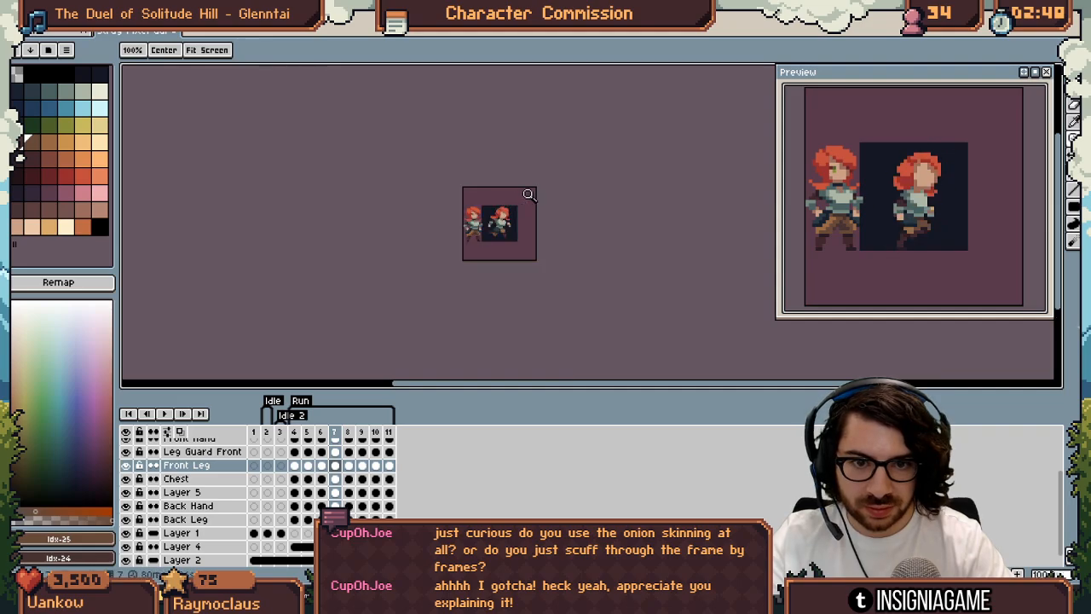
pyautogui.hotkey('ctrl', 'z')
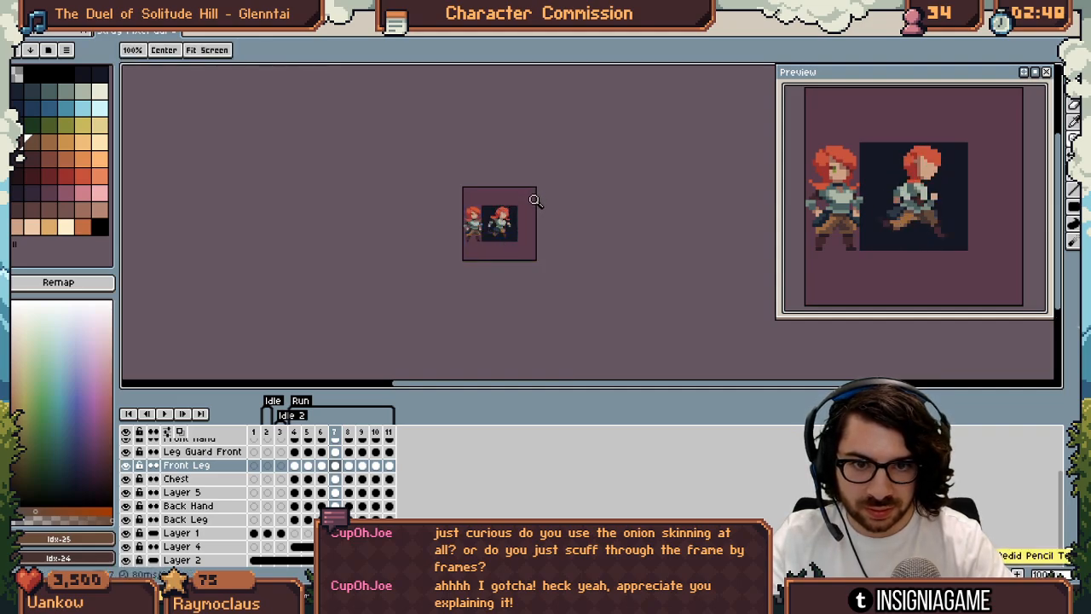
pyautogui.scroll(2, 537, 215)
pyautogui.scroll(1, 518, 212)
pyautogui.scroll(1, 726, 105)
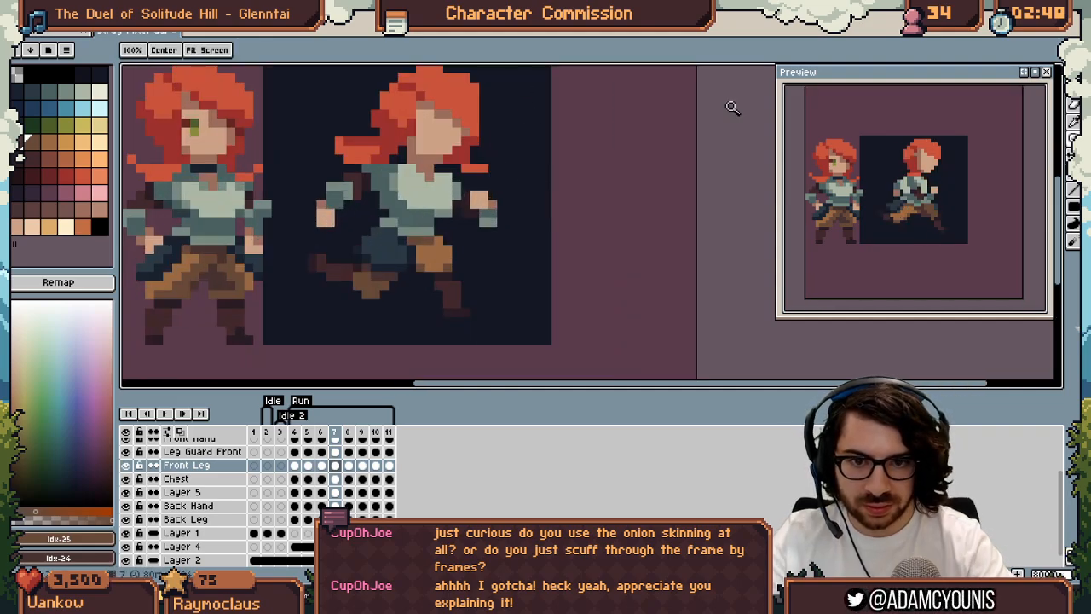
# Play the run loop zoomed out beside the idle pose and step through its frames to check the leg shading
pyautogui.press('Right')
pyautogui.scroll(-3, 514, 154)
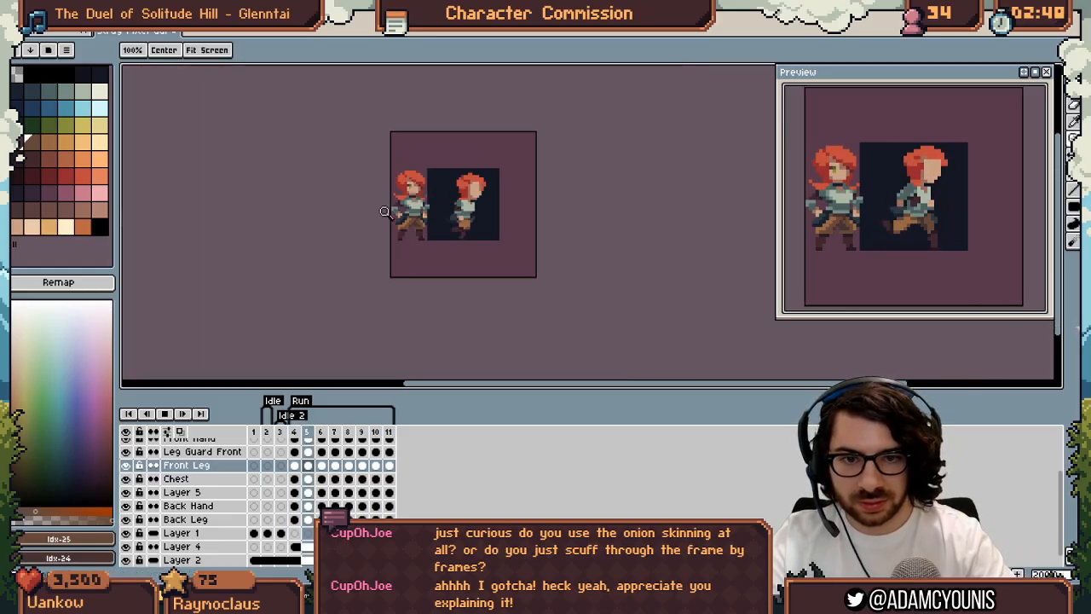
pyautogui.scroll(1, 515, 188)
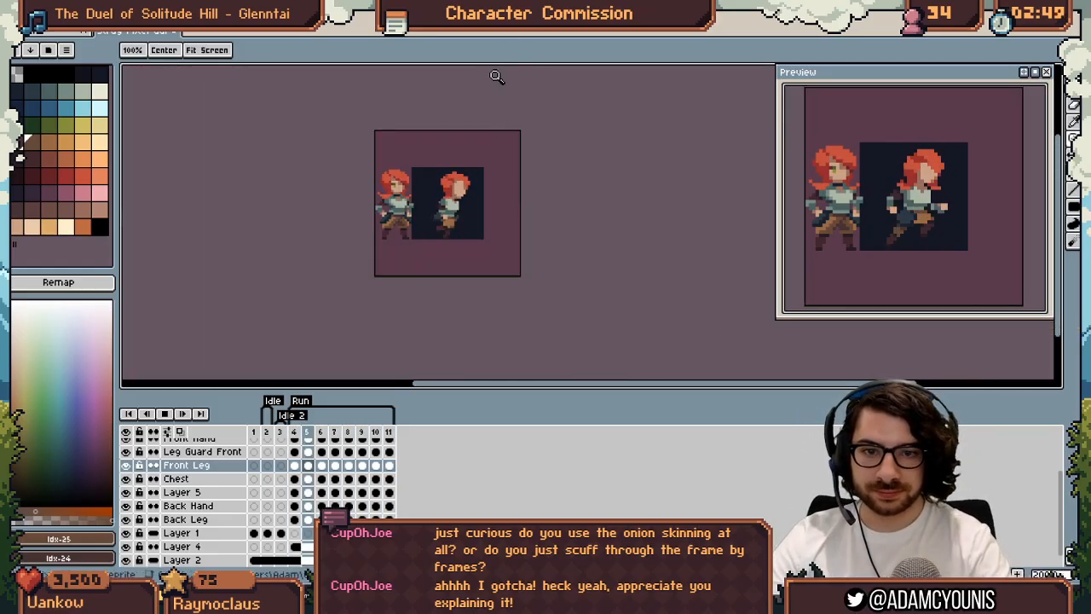
pyautogui.press('Right')
pyautogui.press('Right')
pyautogui.press('Right')
pyautogui.press('Left')
pyautogui.press('Left')
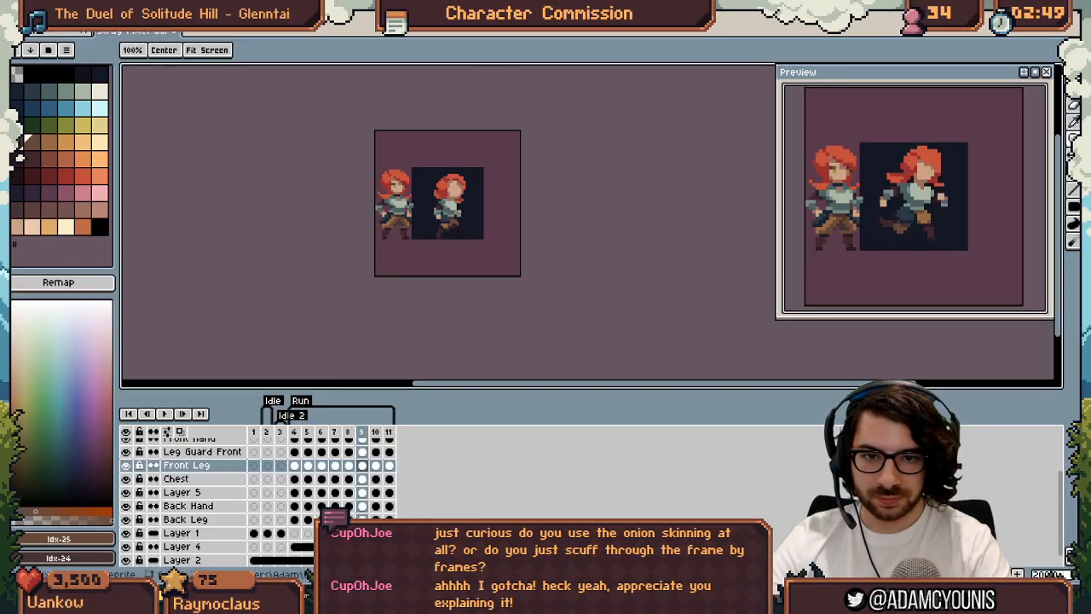
# Repaint thigh pixels on frame 9 of the Front Leg layer with the lighter brown Idx-26 and replay the loop
pyautogui.scroll(5, 453, 216)
pyautogui.keyDown('ctrl'); pyautogui.click(479, 233); pyautogui.keyUp('ctrl')
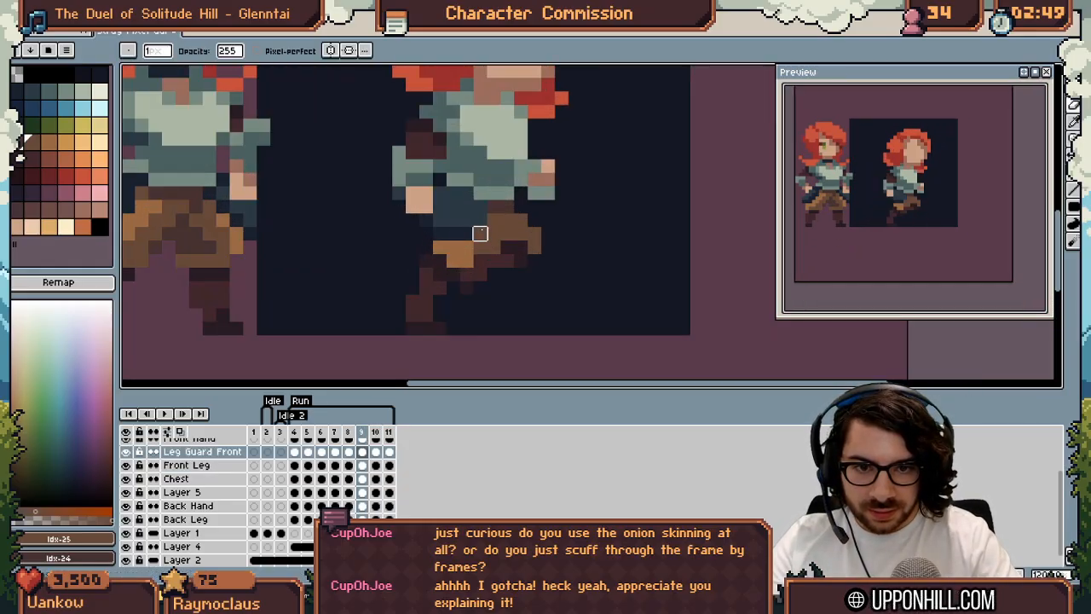
pyautogui.keyDown('ctrl'); pyautogui.click(467, 248); pyautogui.keyUp('ctrl')
pyautogui.keyDown('alt'); pyautogui.click(469, 247); pyautogui.keyUp('alt')
pyautogui.moveTo(480, 239); pyautogui.dragTo(488, 223)
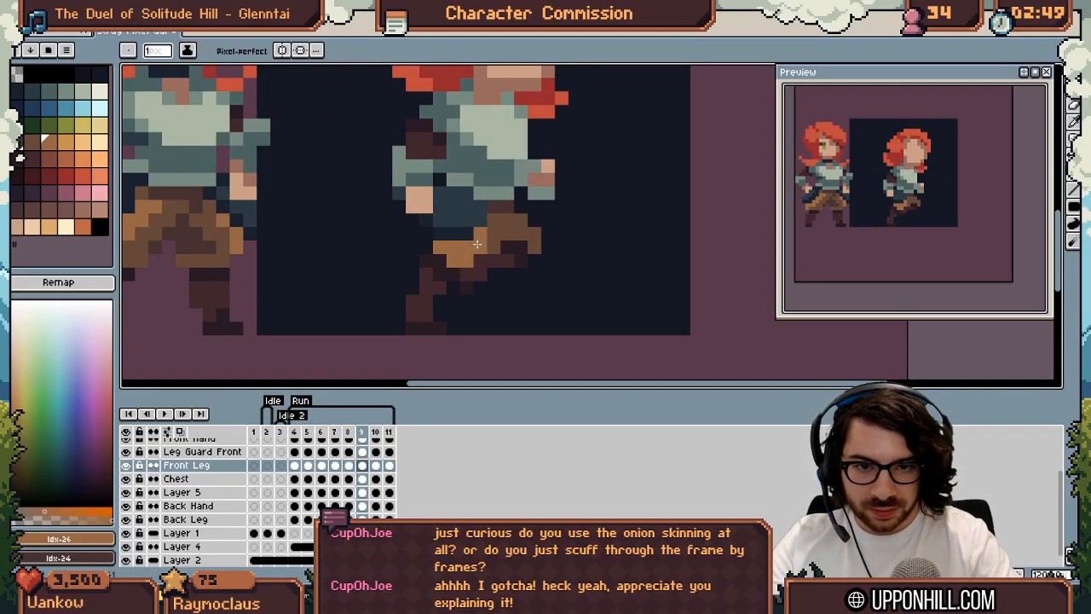
pyautogui.scroll(-6, 487, 223)
pyautogui.press('Return')
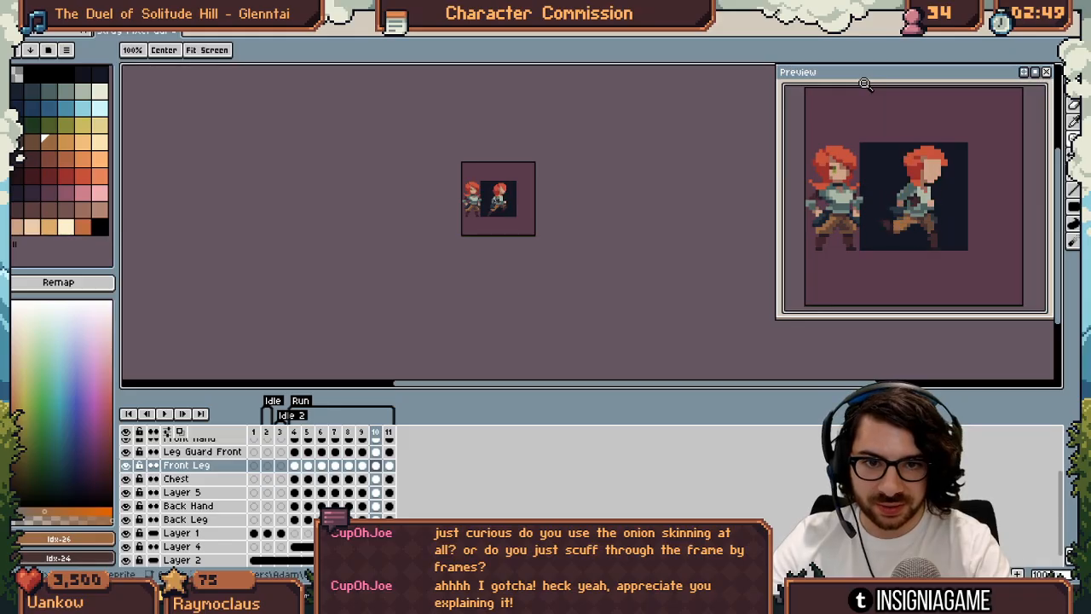
# Watch the run loop at several zoom levels and stop it with the running character's upper body enlarged
pyautogui.scroll(4, 496, 195)
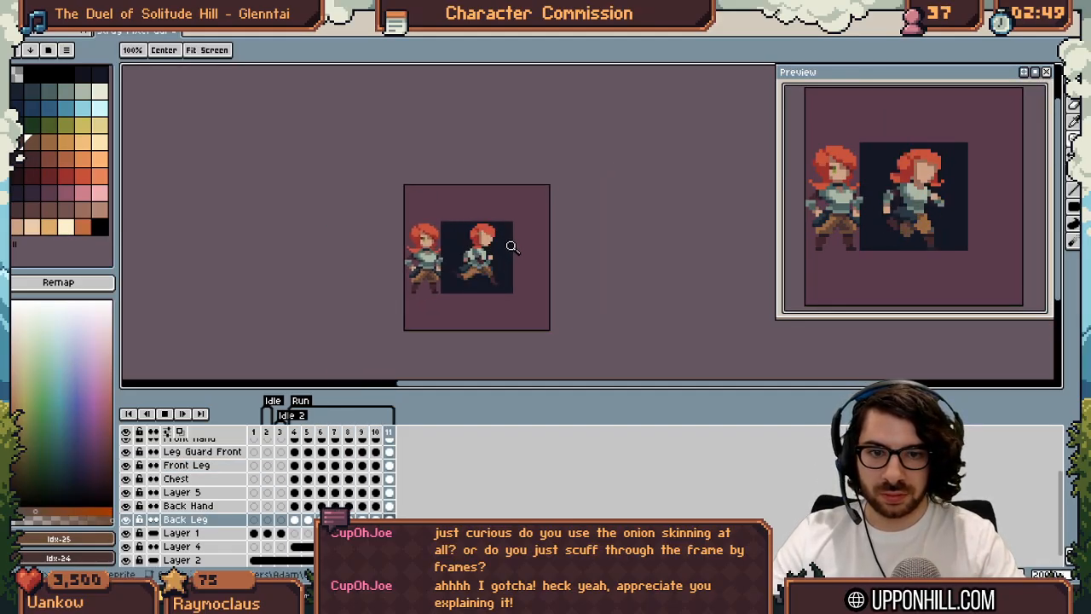
pyautogui.scroll(-1, 490, 246)
pyautogui.scroll(1, 514, 249)
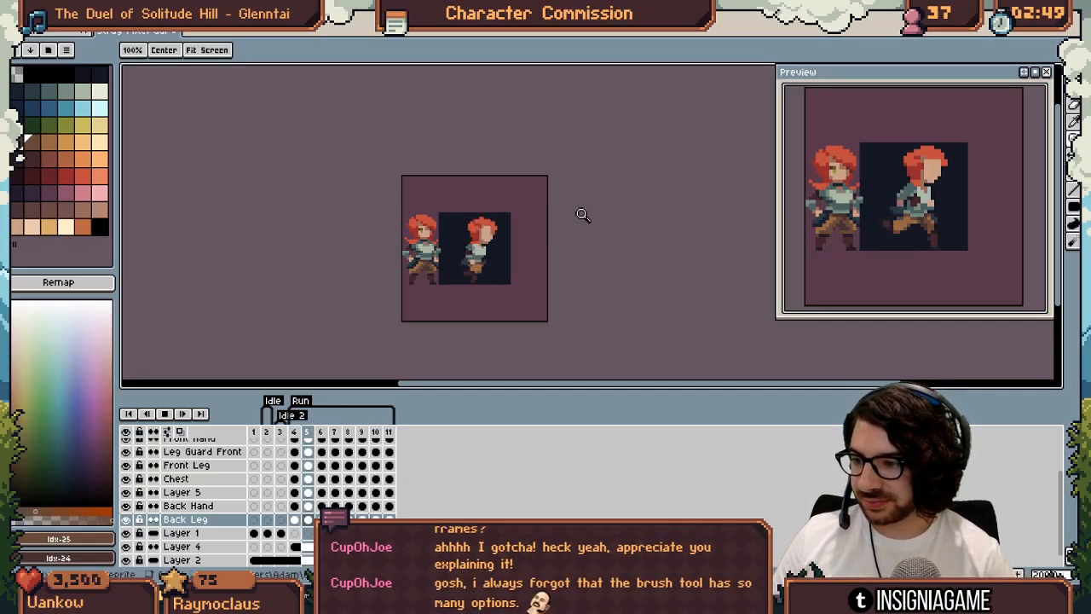
pyautogui.scroll(7, 488, 240)
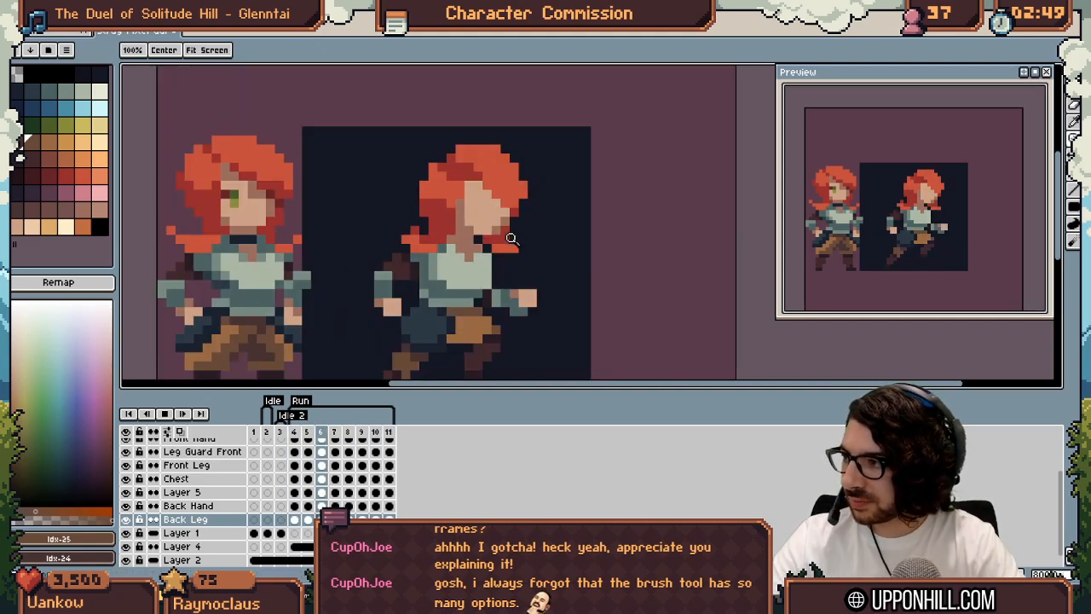
pyautogui.press('Return')
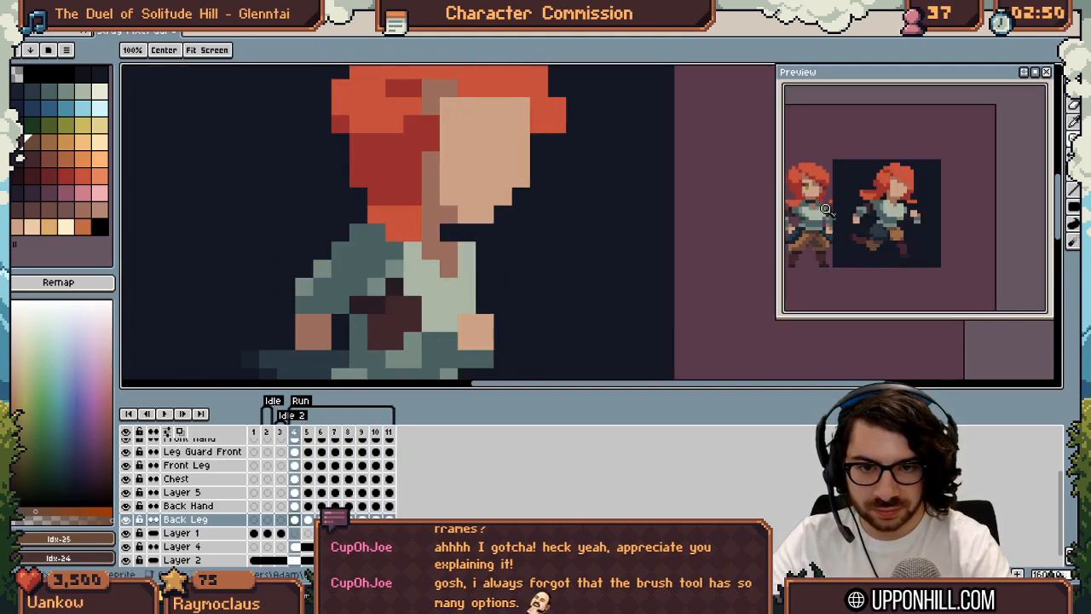
# Touch up the shirt neckline on frame 8 of the Chest layer with the pale green Idx-10
pyautogui.press('Left')
pyautogui.press('Left')
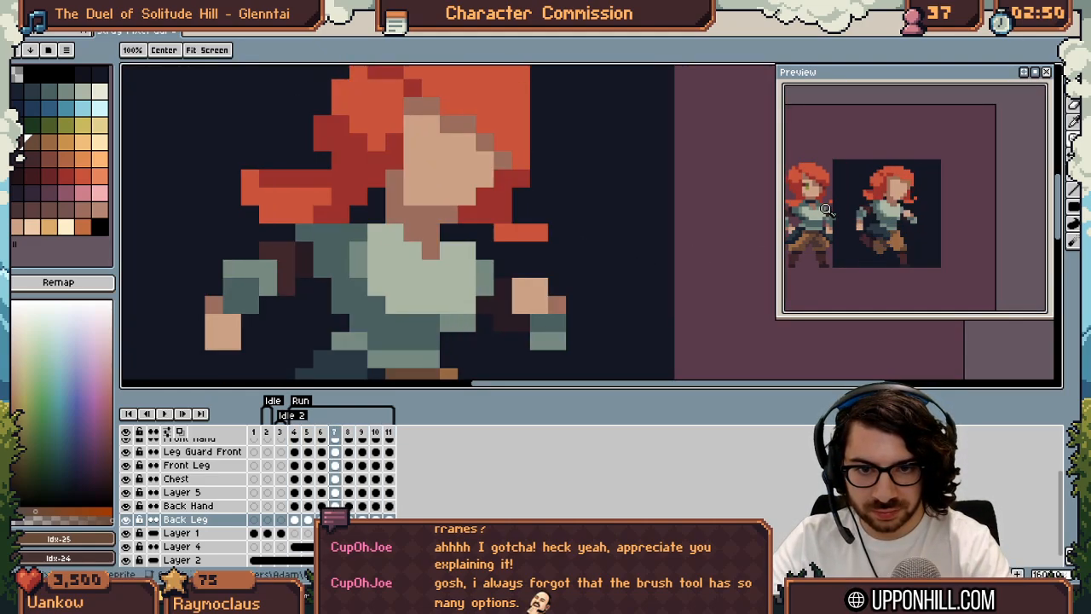
pyautogui.press('Right')
pyautogui.keyDown('ctrl'); pyautogui.click(431, 269); pyautogui.keyUp('ctrl')
pyautogui.keyDown('alt'); pyautogui.click(431, 270); pyautogui.keyUp('alt')
pyautogui.click(436, 256)
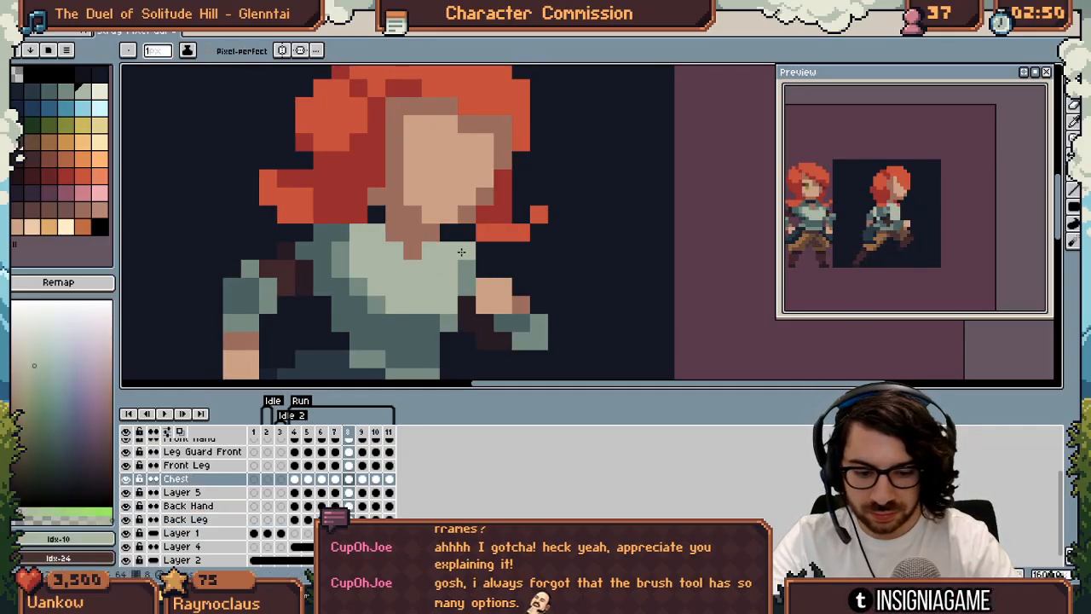
# Extend the neckline opening on frame 9 of the Chest layer downward with the shaded skin tone Idx-52
pyautogui.press('Right')
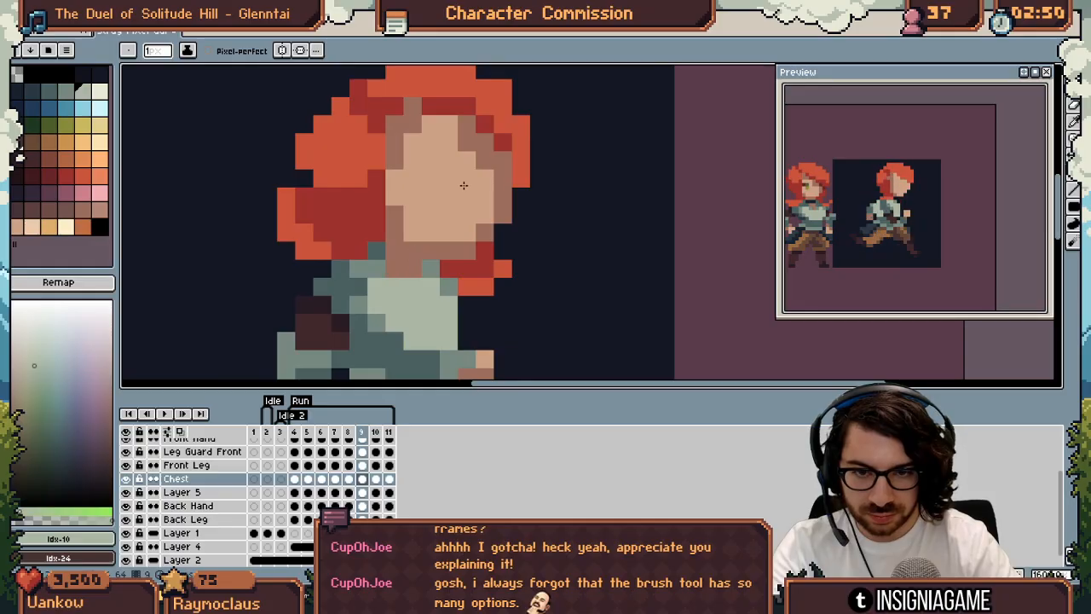
pyautogui.keyDown('alt'); pyautogui.click(413, 253); pyautogui.keyUp('alt')
pyautogui.moveTo(413, 269); pyautogui.dragTo(412, 286)
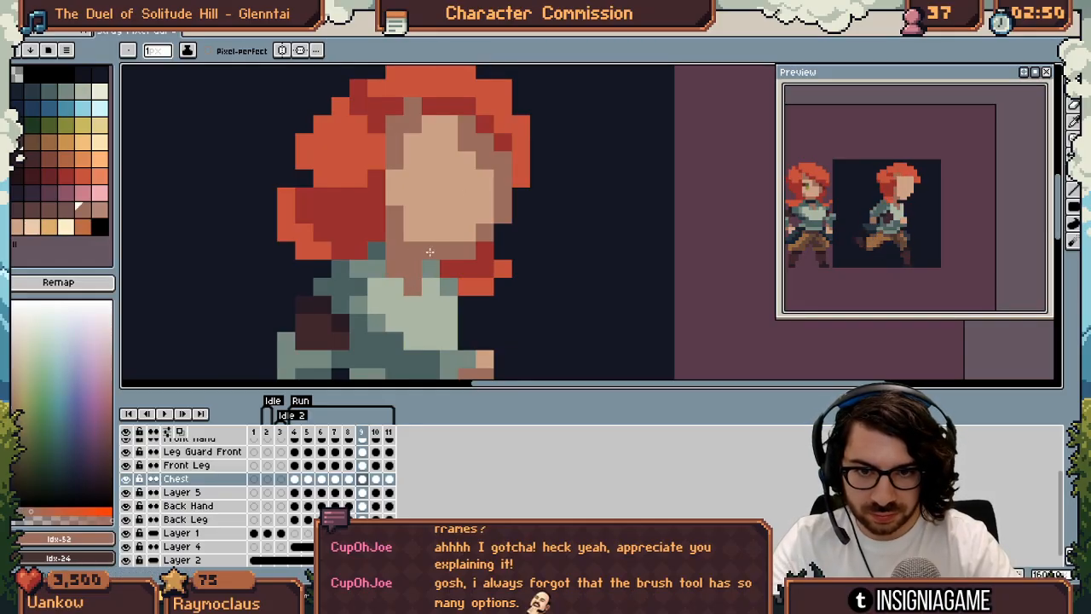
# Check the neckline on frames 10 and 11 and play the run loop zoomed out
pyautogui.press('.')
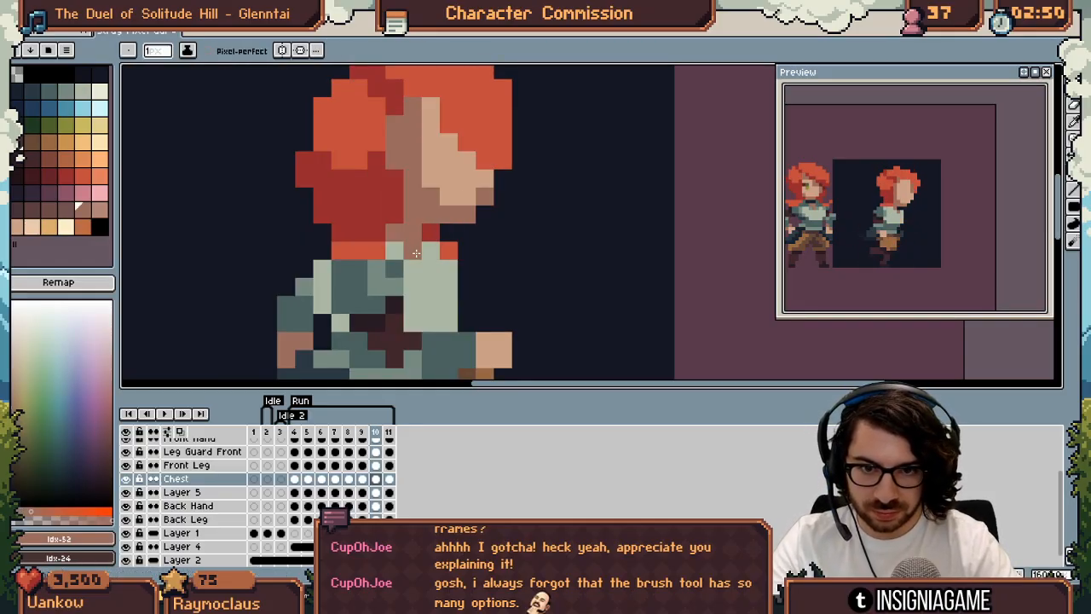
pyautogui.press('z')
pyautogui.press('.')
pyautogui.scroll(-3, 446, 220)
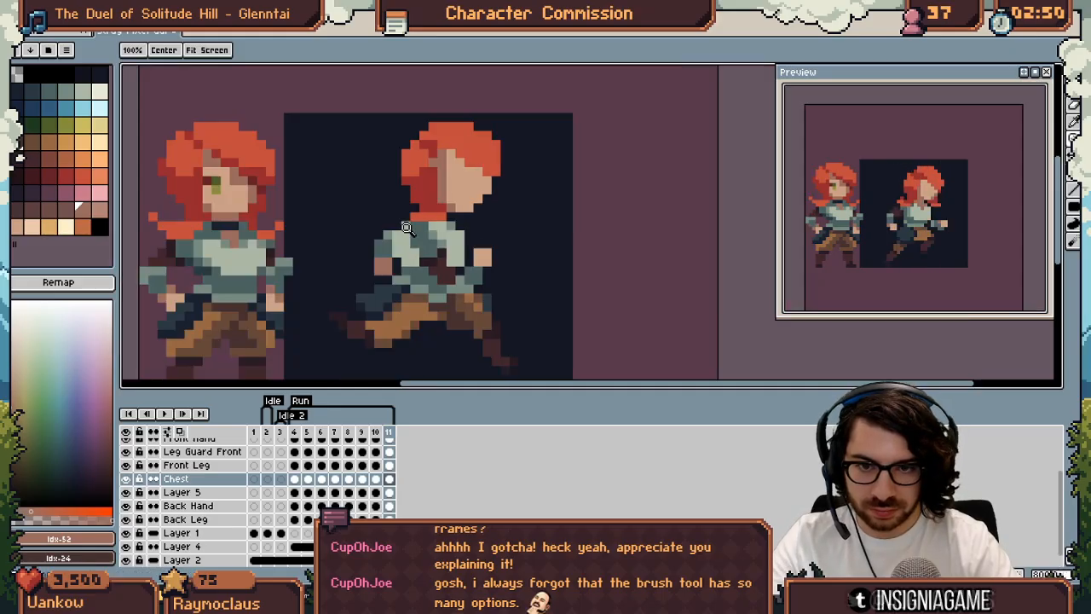
pyautogui.press('Return')
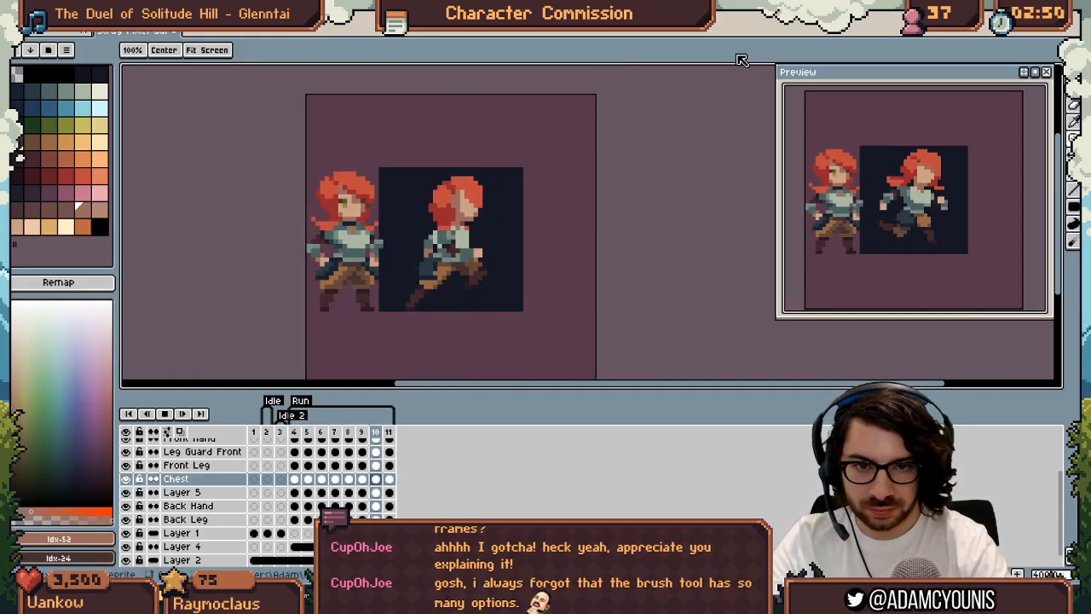
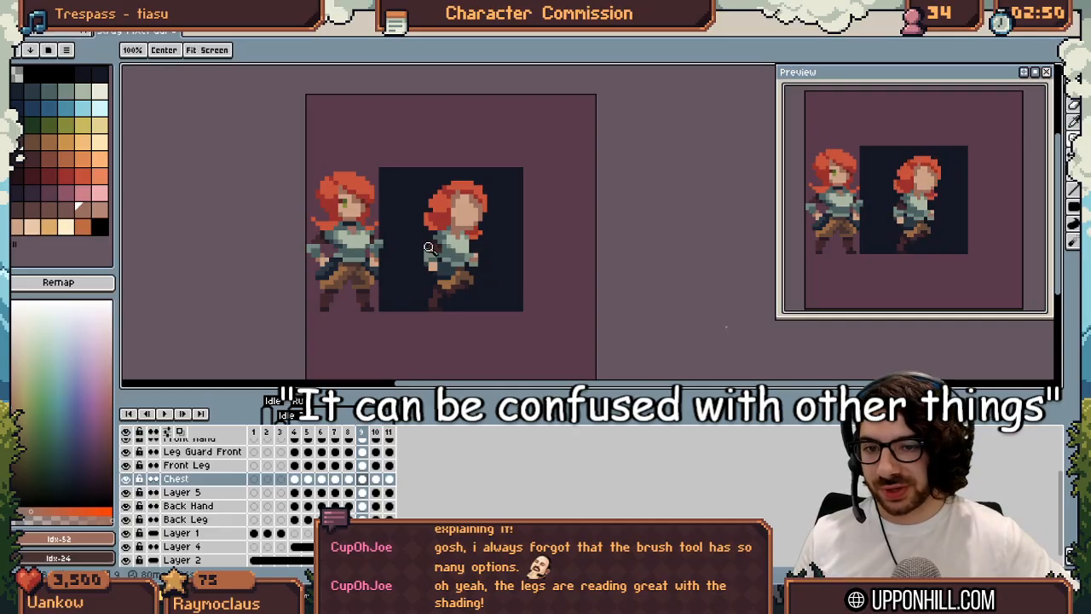
# Examine the arms, sleeves and waist on frames 9 and 10 up close and zoomed out
pyautogui.click(473, 255)
pyautogui.click(475, 264)
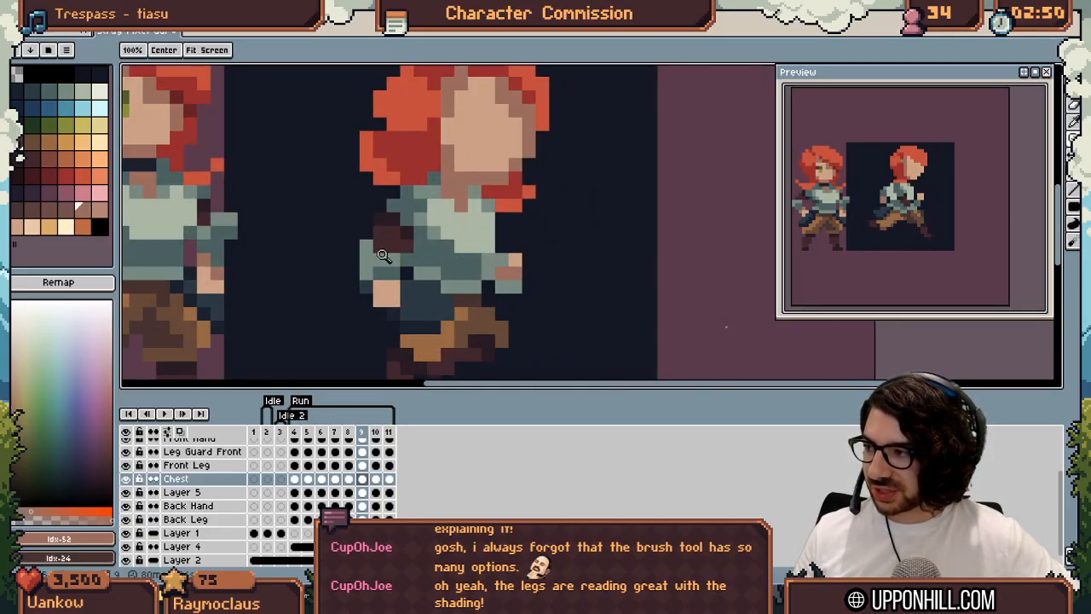
pyautogui.scroll(-3, 411, 253)
pyautogui.press('Right')
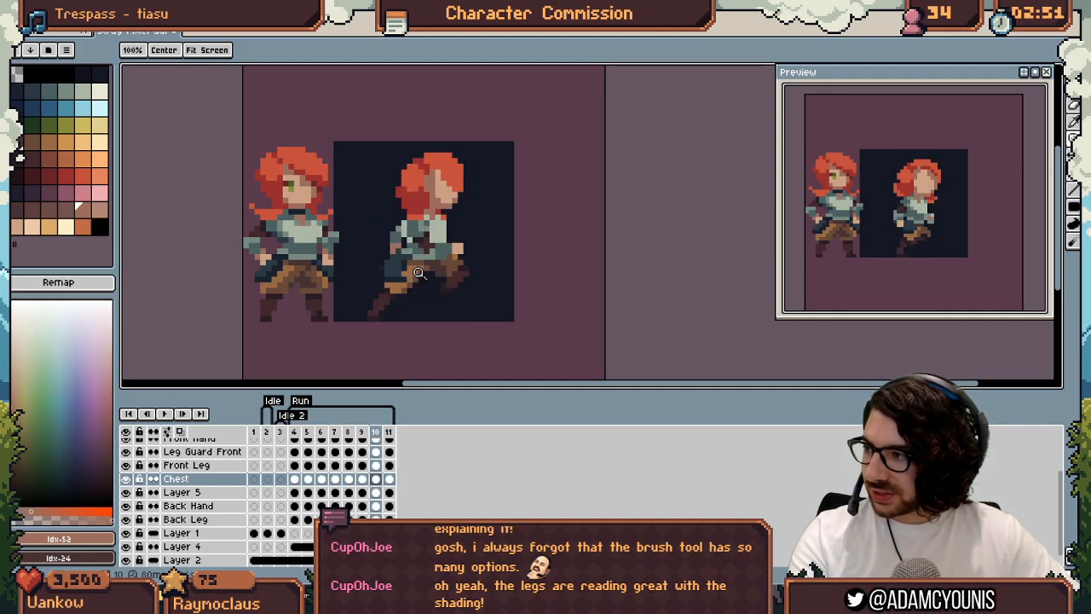
pyautogui.scroll(5, 402, 268)
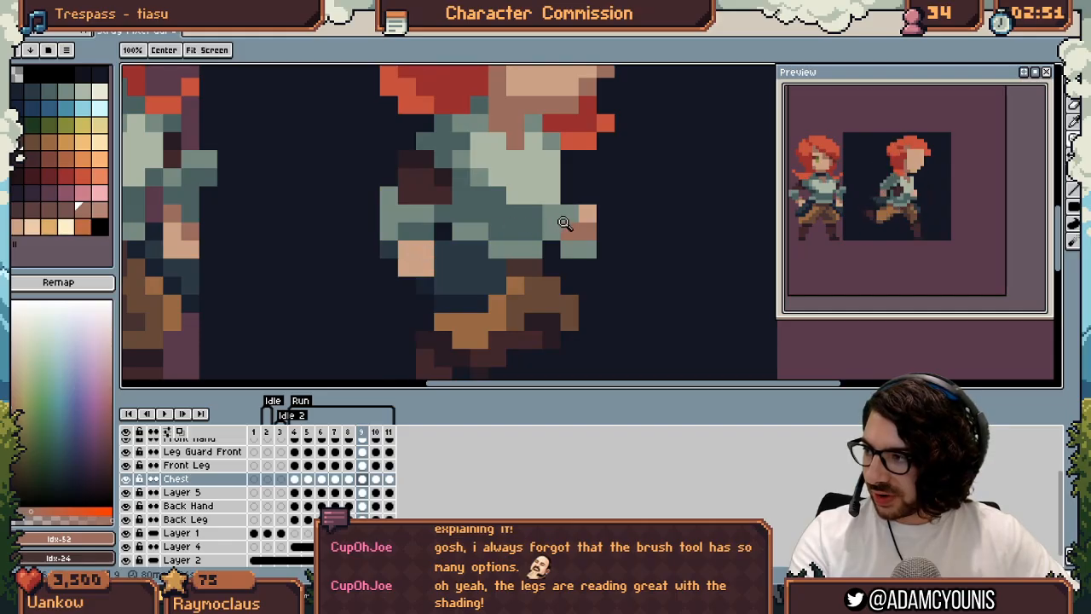
pyautogui.scroll(-2, 585, 207)
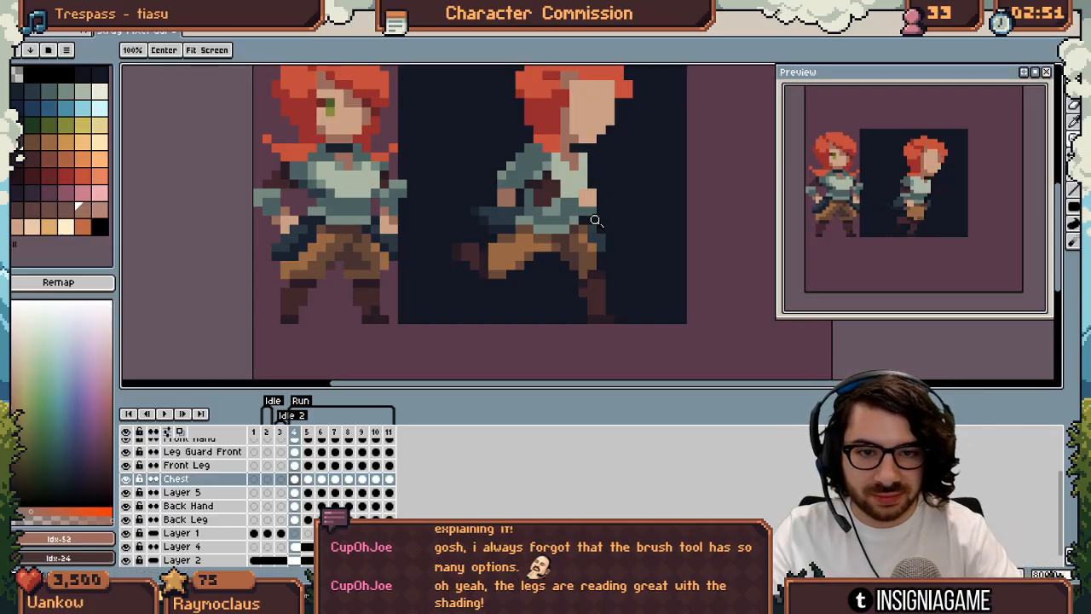
# Add dark blue Idx-7 pixels across the waist on frame 4 of Layer 5 and check them zoomed out
pyautogui.scroll(3, 567, 198)
pyautogui.keyDown('alt'); pyautogui.click(408, 240); pyautogui.keyUp('alt')
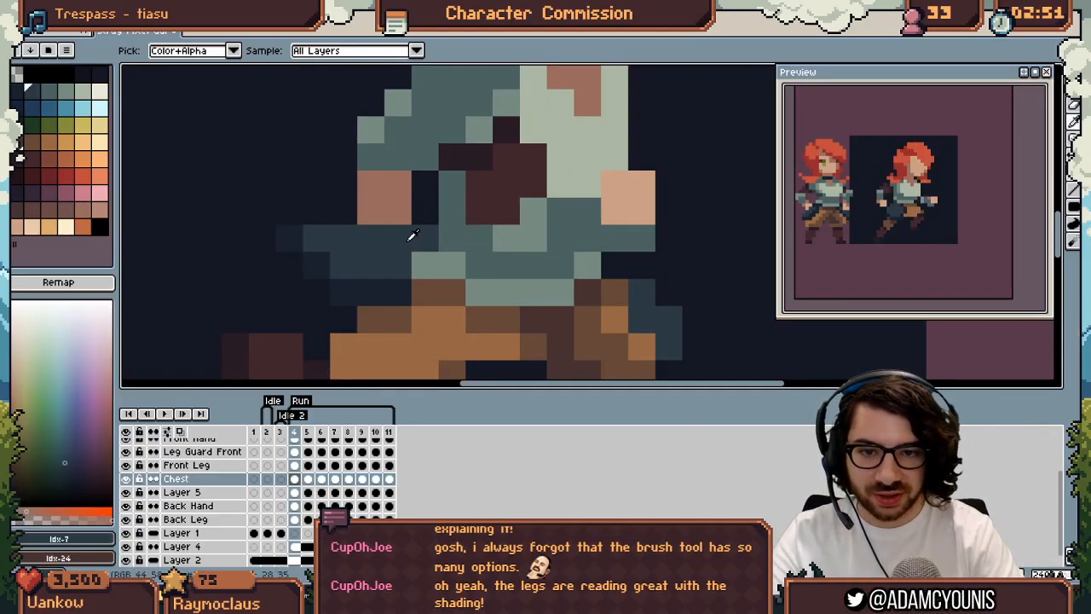
pyautogui.keyDown('ctrl'); pyautogui.click(514, 265); pyautogui.keyUp('ctrl')
pyautogui.moveTo(560, 264); pyautogui.dragTo(537, 264)
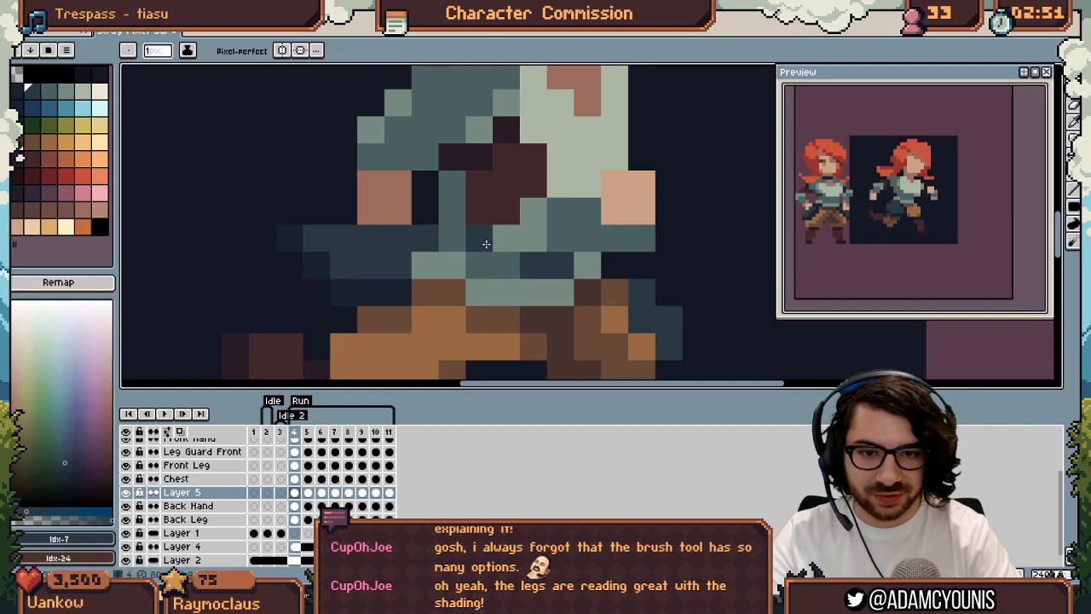
pyautogui.press('z')
pyautogui.scroll(-8, 460, 224)
pyautogui.scroll(4, 544, 201)
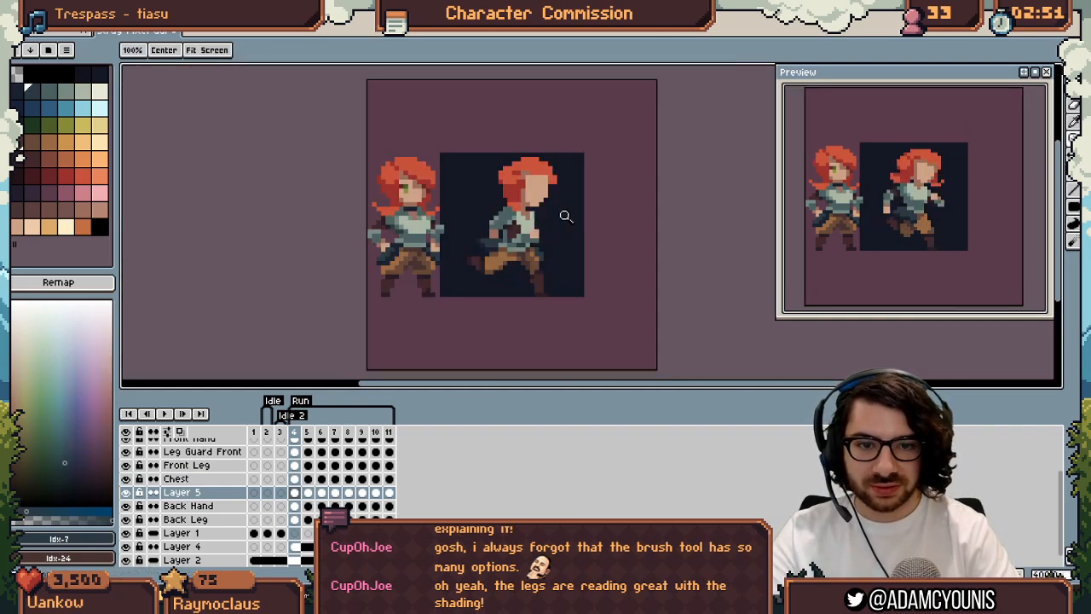
# Select the Front Hand layer and compare the waist and hands across frames 9 to 11
pyautogui.press('b')
pyautogui.keyDown('ctrl'); pyautogui.click(511, 258); pyautogui.keyUp('ctrl')
pyautogui.press('z')
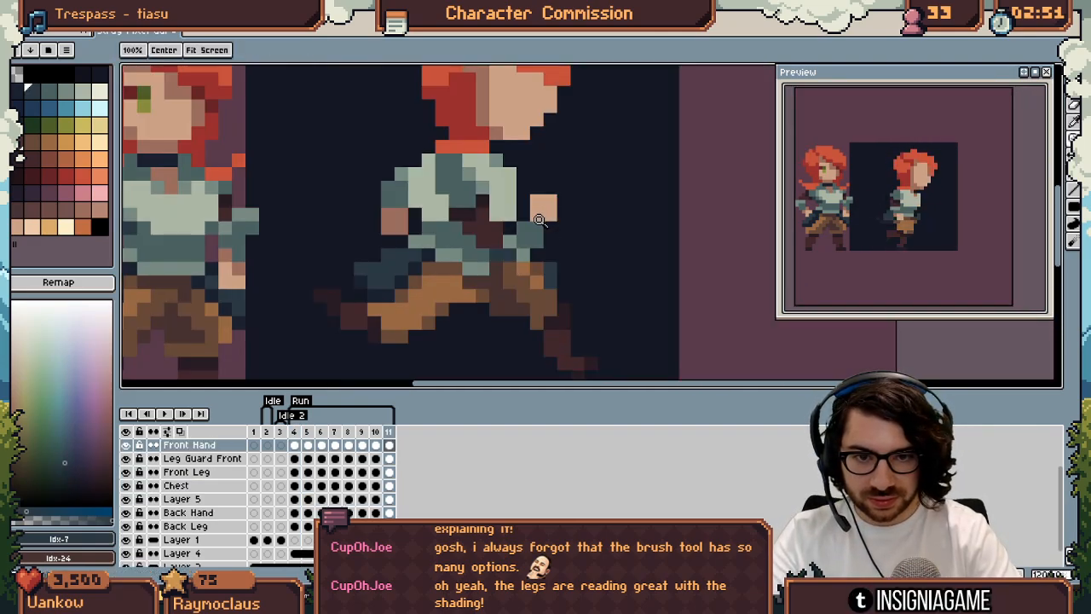
pyautogui.scroll(-4, 535, 206)
pyautogui.scroll(3, 545, 206)
pyautogui.press('v')
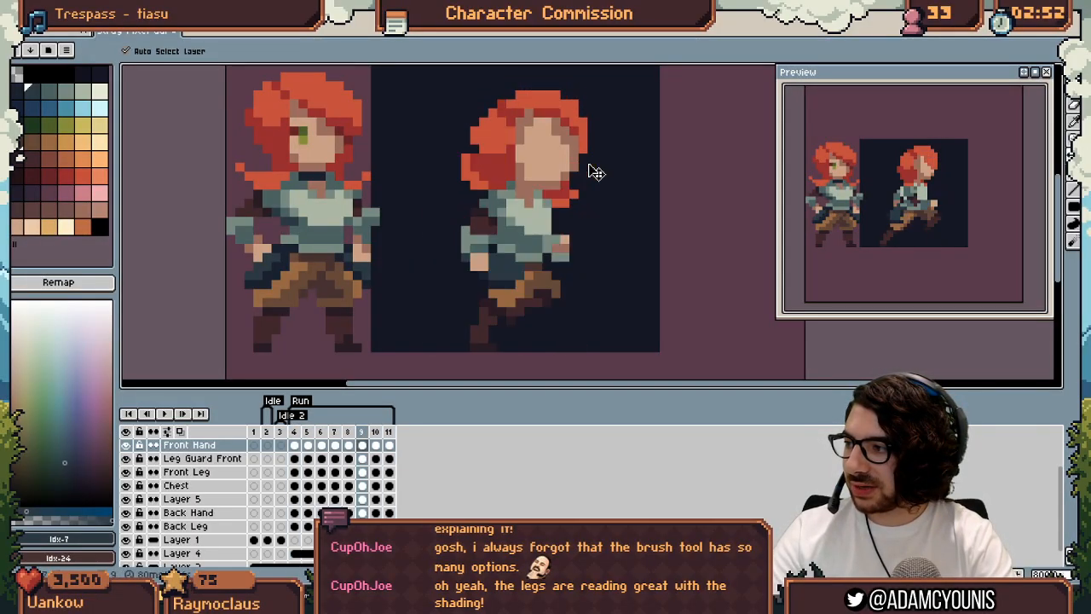
pyautogui.scroll(2, 535, 243)
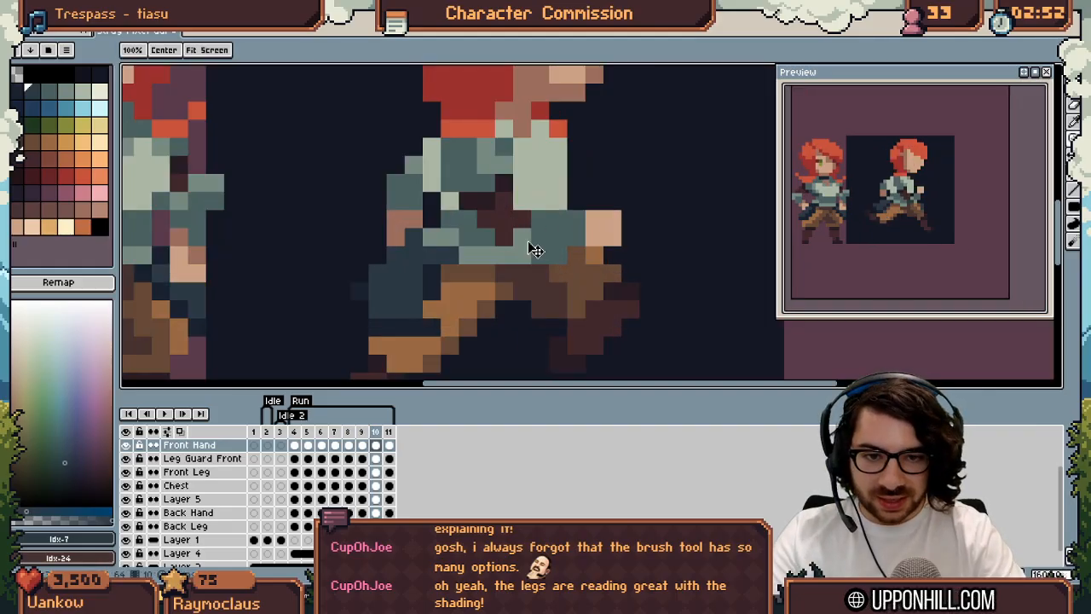
# Rework the shirt hem shading near the front hand on frame 10 using the greens Idx-9 and Idx-8
pyautogui.keyDown('alt'); pyautogui.click(524, 248); pyautogui.keyUp('alt')
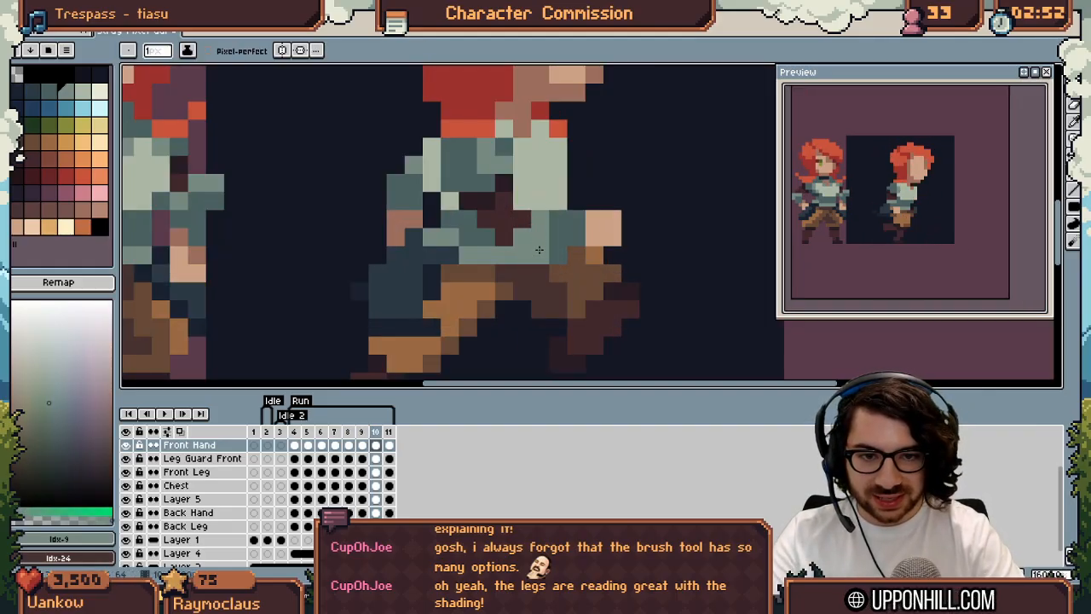
pyautogui.keyDown('alt'); pyautogui.click(554, 253); pyautogui.keyUp('alt')
pyautogui.scroll(-1, 522, 240)
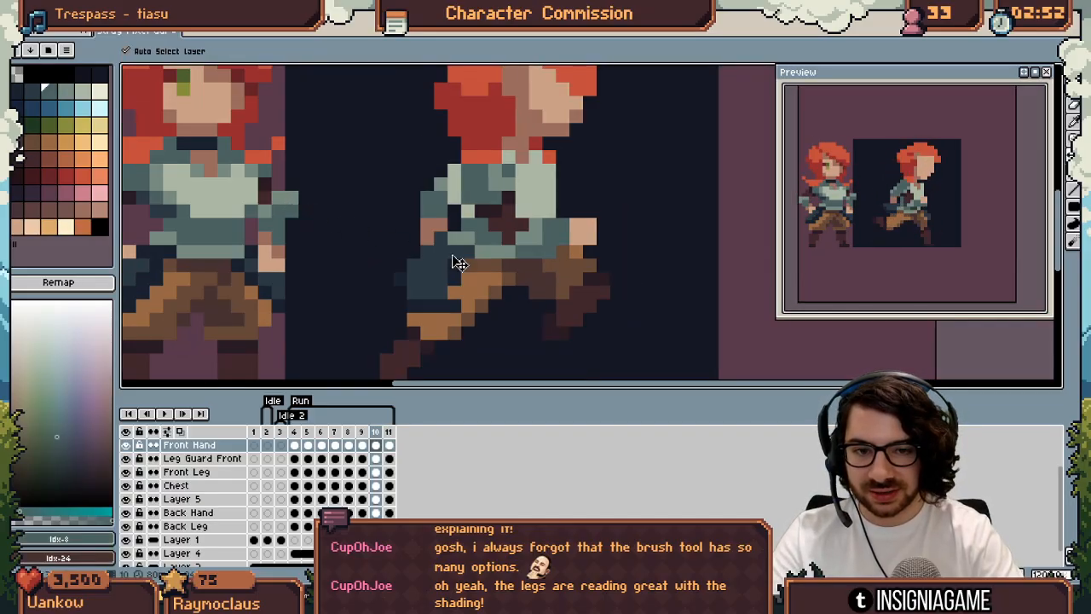
pyautogui.keyDown('alt'); pyautogui.click(526, 256); pyautogui.keyUp('alt')
pyautogui.press('b')
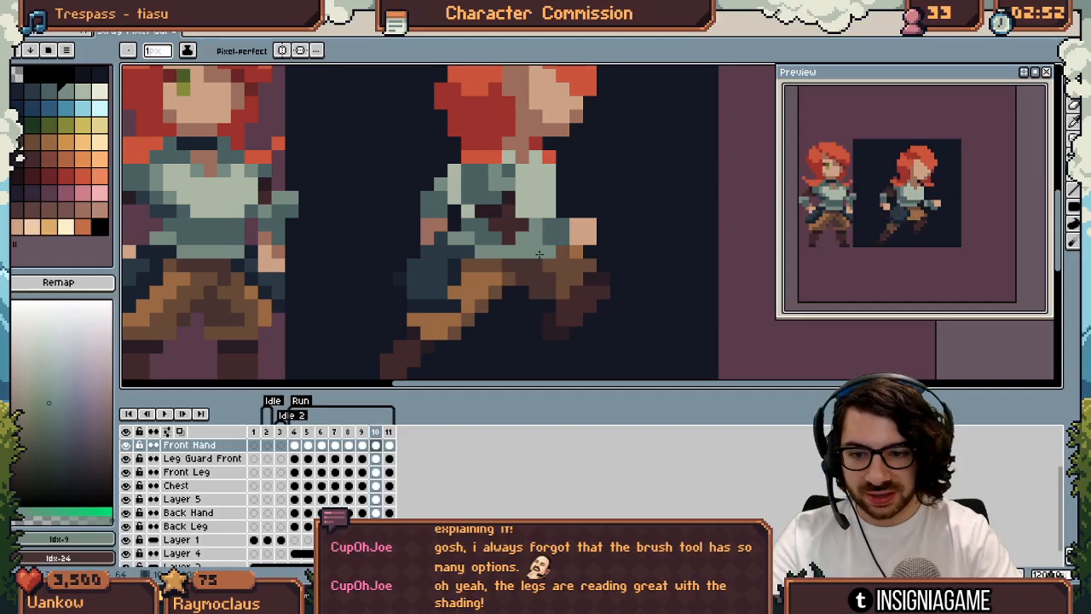
pyautogui.keyDown('ctrl'); pyautogui.click(546, 261); pyautogui.keyUp('ctrl')
pyautogui.moveTo(171, 251); pyautogui.dragTo(282, 244)
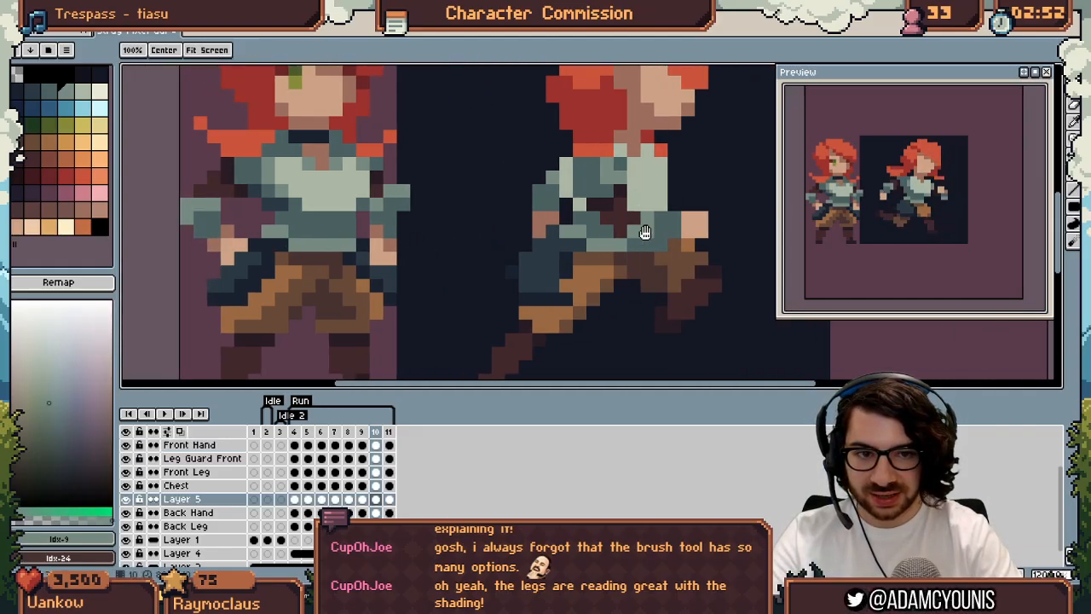
# Refine the sleeve and hem pixels on frame 10 of the Front Hand layer with Idx-8 and Idx-9, checking them zoomed out
pyautogui.hscroll(2, 596, 214)
pyautogui.keyDown('ctrl'); pyautogui.click(550, 230); pyautogui.keyUp('ctrl')
pyautogui.keyDown('alt'); pyautogui.click(544, 228); pyautogui.keyUp('alt')
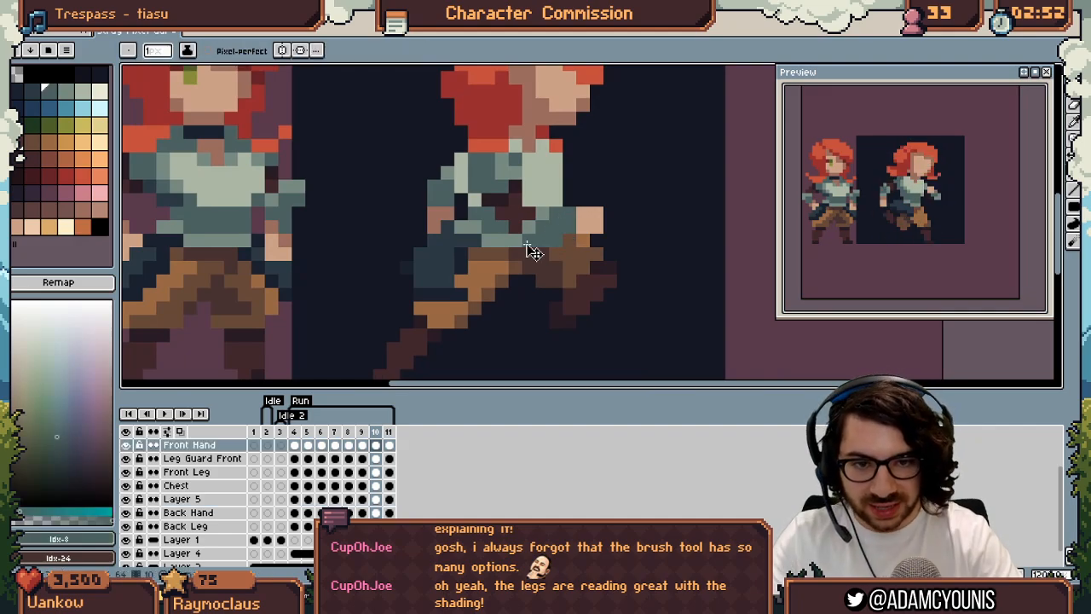
pyautogui.keyDown('alt'); pyautogui.click(528, 252); pyautogui.keyUp('alt')
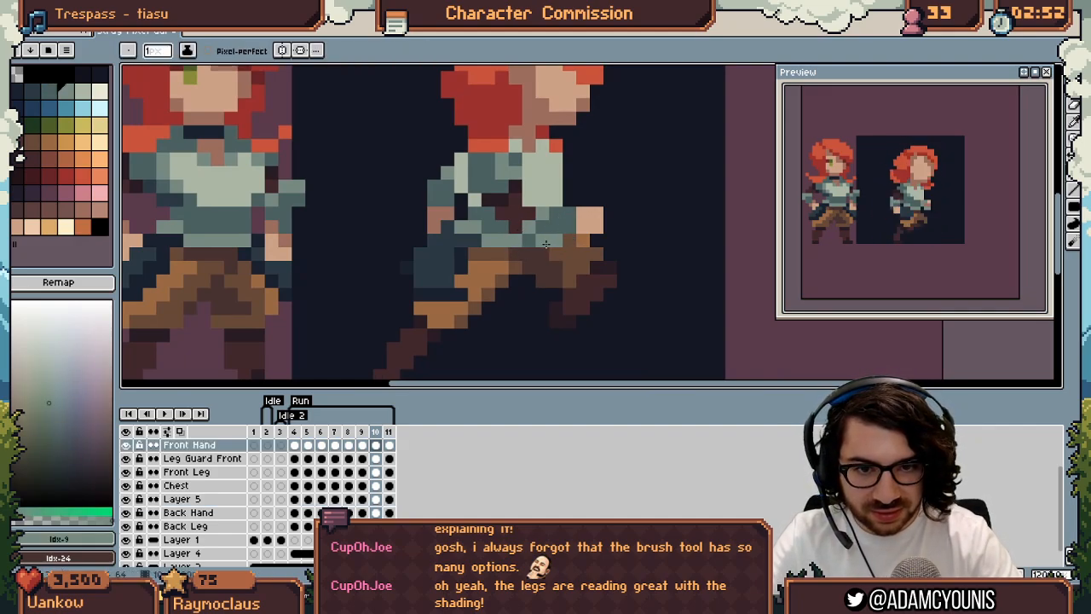
pyautogui.press('z')
pyautogui.moveTo(564, 226)
pyautogui.mouseDown()
pyautogui.moveTo(510, 229)
pyautogui.moveTo(580, 216)
pyautogui.mouseUp()
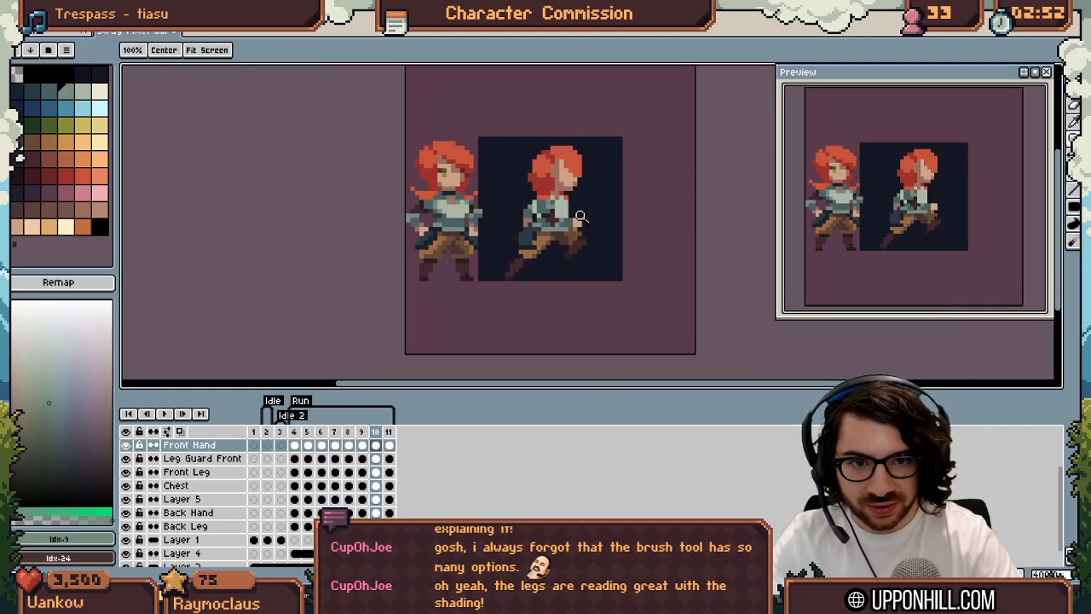
# Move the front hand and its sleeve up one pixel on frame 10 of the Front Hand layer
pyautogui.scroll(5, 586, 218)
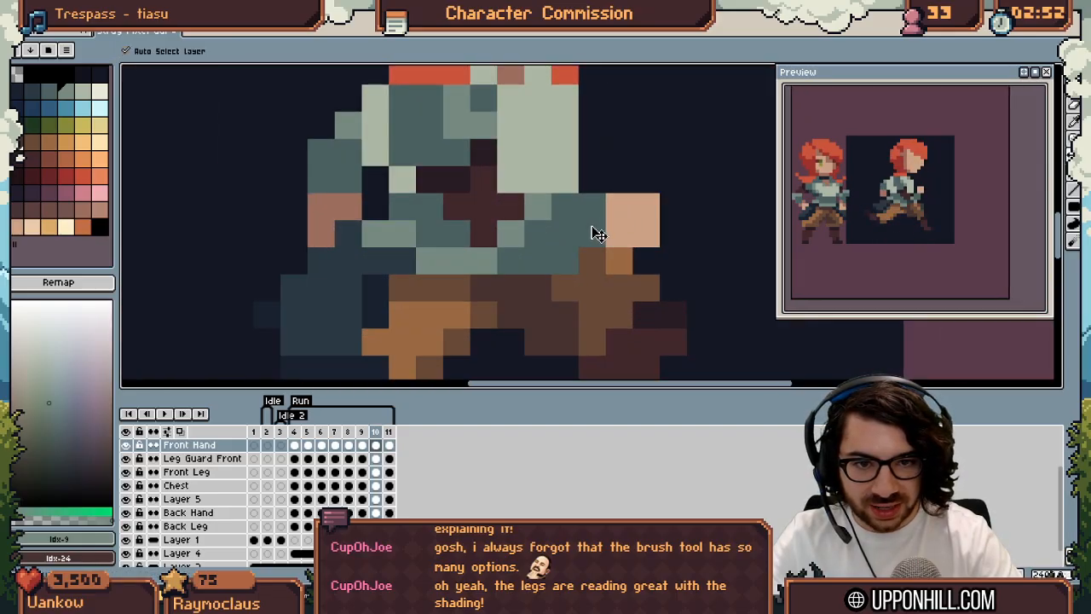
pyautogui.press('q')
pyautogui.moveTo(566, 206)
pyautogui.mouseDown()
pyautogui.moveTo(594, 235)
pyautogui.moveTo(673, 206)
pyautogui.mouseUp()
pyautogui.press('Up')
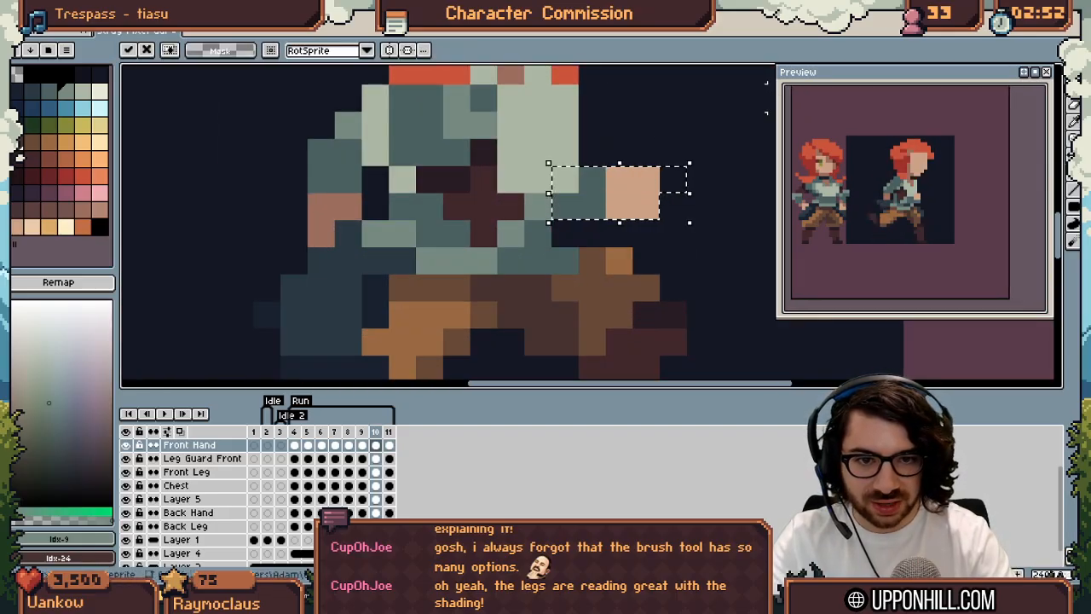
# Repaint the sleeve and elbow pixels beside the front hand on frame 10 with Idx-9, Idx-8 and brown Idx-31
pyautogui.hotkey('ctrl', 'd')
pyautogui.press('b')
pyautogui.keyDown('alt'); pyautogui.click(537, 198); pyautogui.keyUp('alt')
pyautogui.click(537, 186)
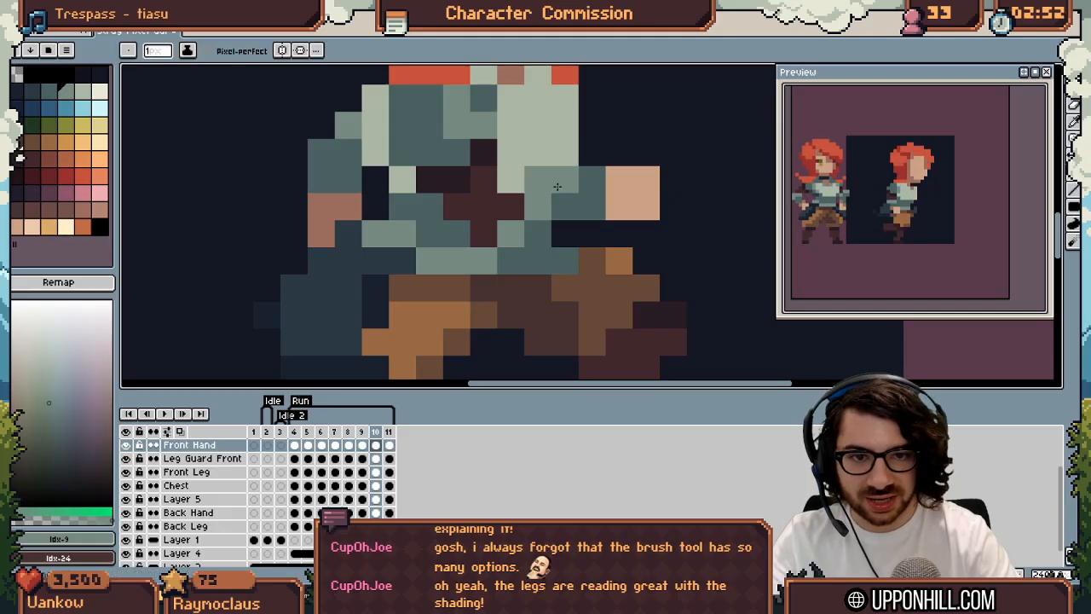
pyautogui.keyDown('alt'); pyautogui.click(564, 203); pyautogui.keyUp('alt')
pyautogui.click(563, 185)
pyautogui.keyDown('alt'); pyautogui.click(504, 204); pyautogui.keyUp('alt')
pyautogui.click(511, 180)
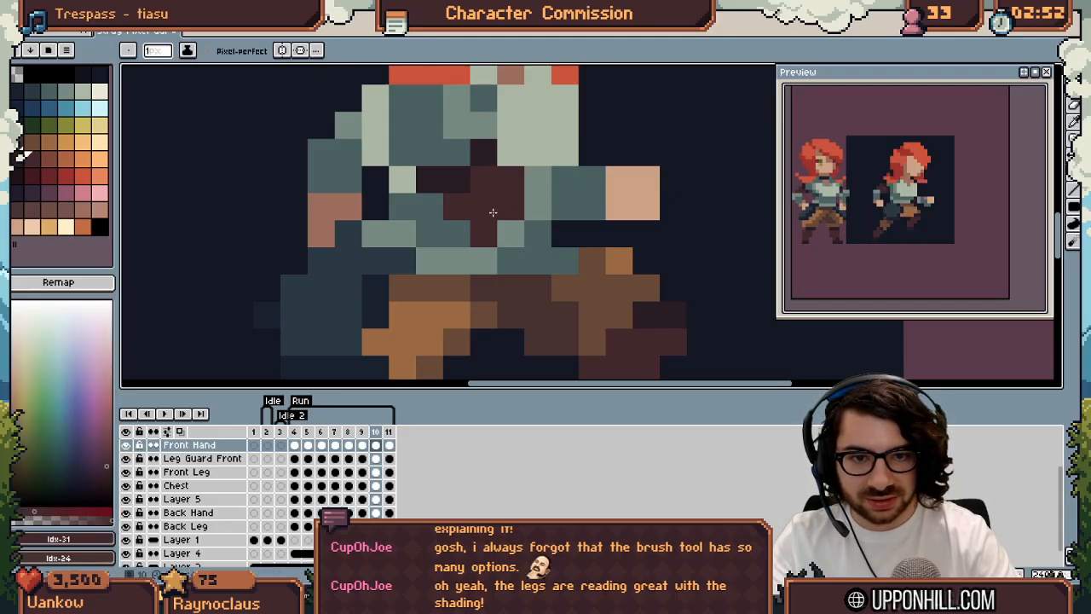
# Cover the lowest brown pixel under the elbow on frame 10 with Idx-8 and check the sprite zoomed out
pyautogui.keyDown('alt'); pyautogui.click(465, 228); pyautogui.keyUp('alt')
pyautogui.click(484, 232)
pyautogui.press('z')
pyautogui.scroll(-6, 498, 215)
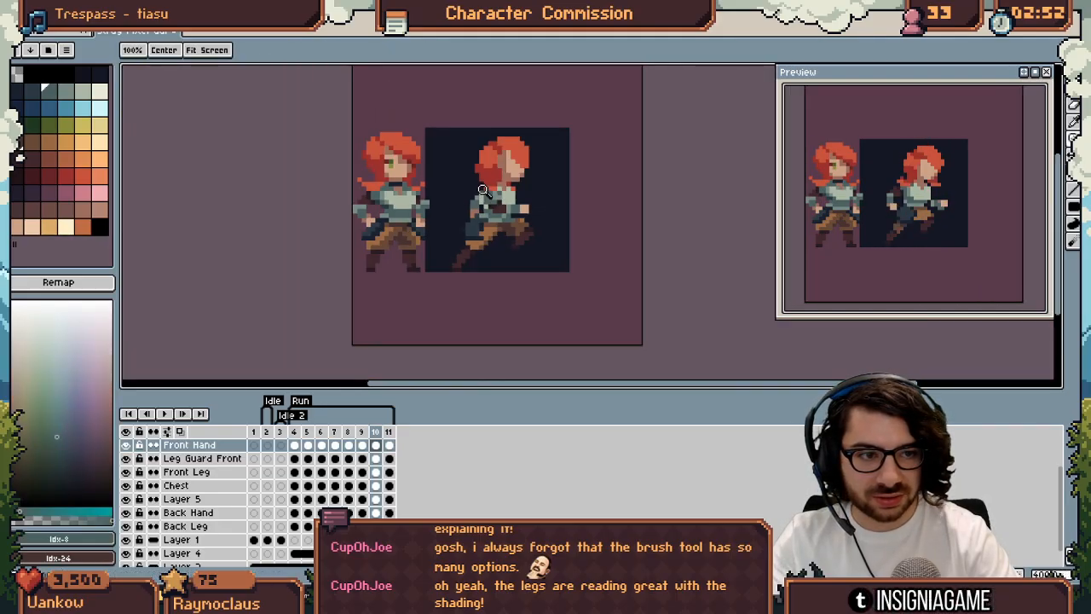
# Clean up the shirt hem on frame 10 with an even light band of Idx-9
pyautogui.scroll(4, 513, 205)
pyautogui.press('b')
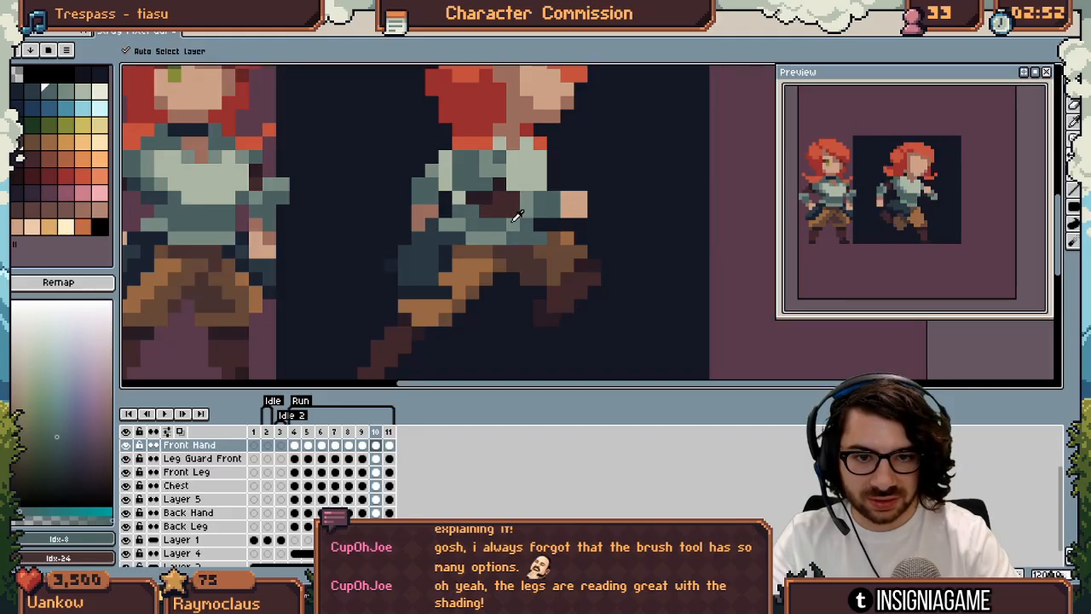
pyautogui.keyDown('alt'); pyautogui.click(507, 227); pyautogui.keyUp('alt')
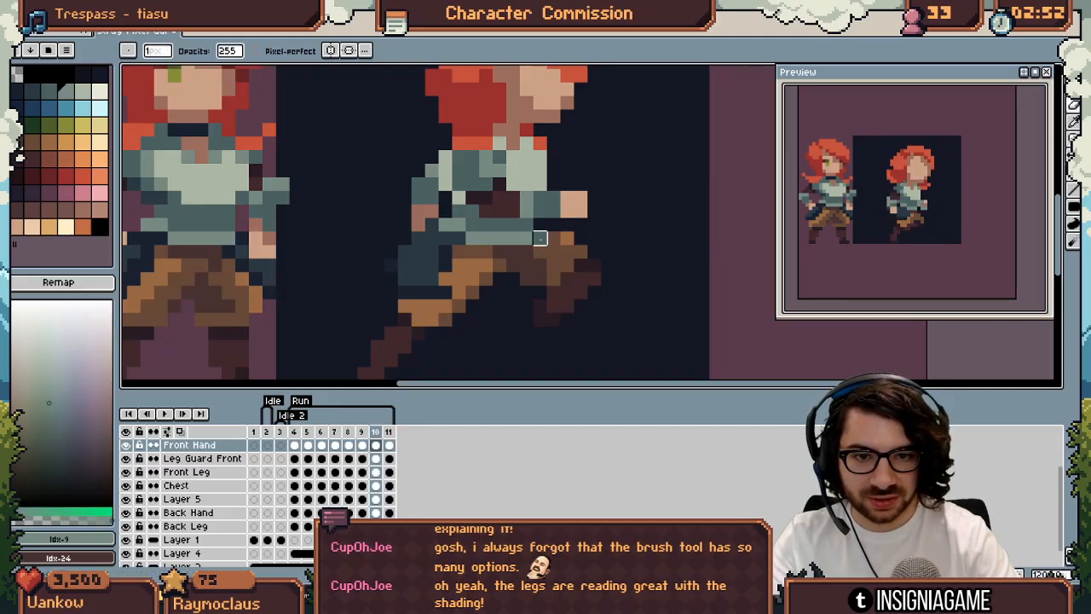
pyautogui.press('z')
pyautogui.scroll(-4, 580, 210)
pyautogui.scroll(4, 551, 202)
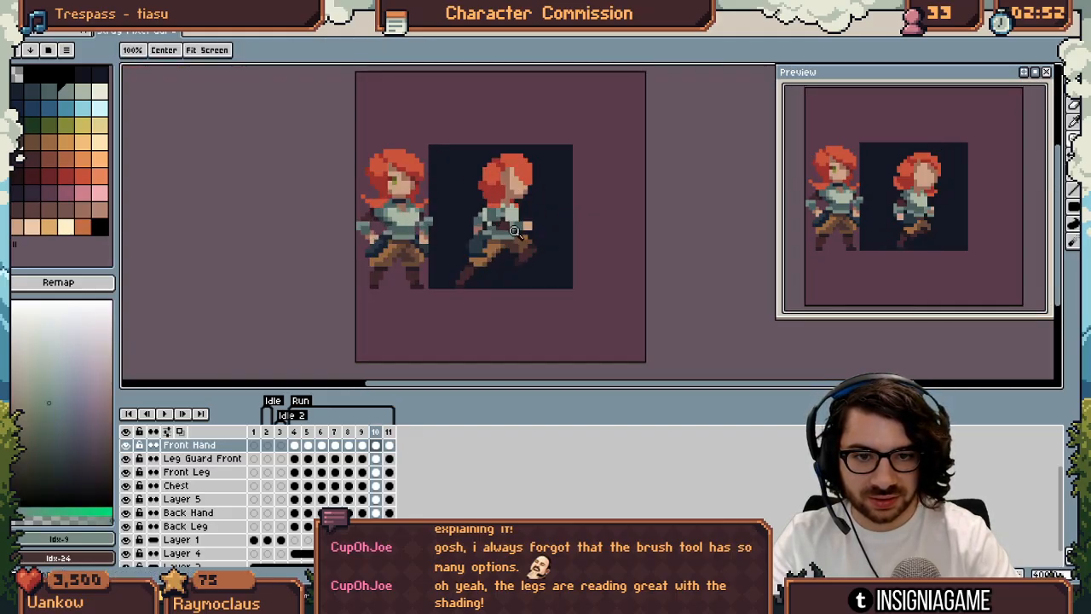
# Play the run animation zoomed out and examine the waist on frames 4 to 6
pyautogui.press('b')
pyautogui.press('z')
pyautogui.scroll(-5, 565, 199)
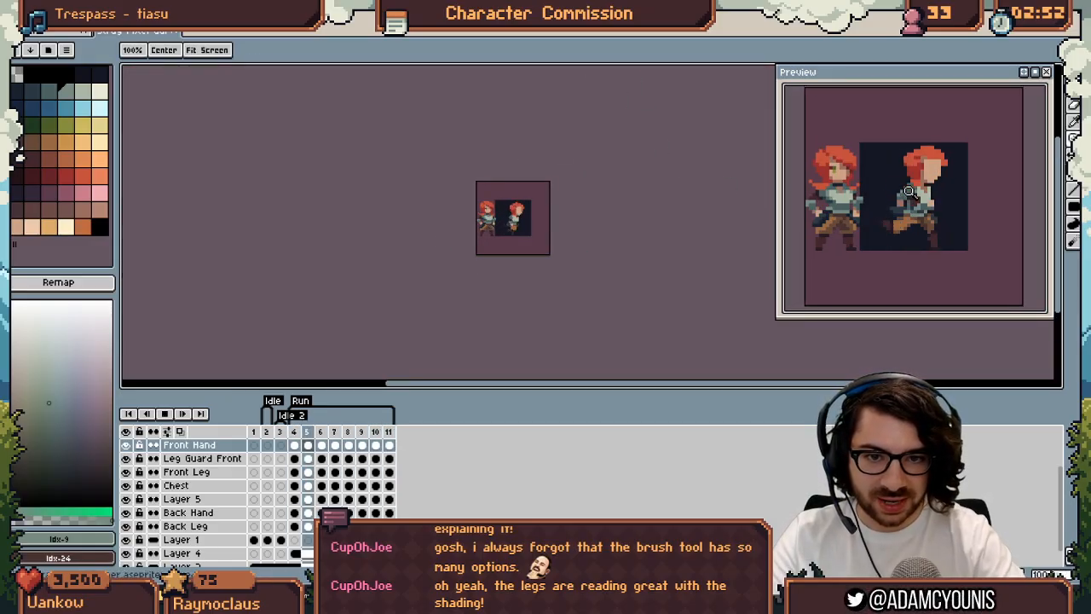
pyautogui.scroll(3, 562, 222)
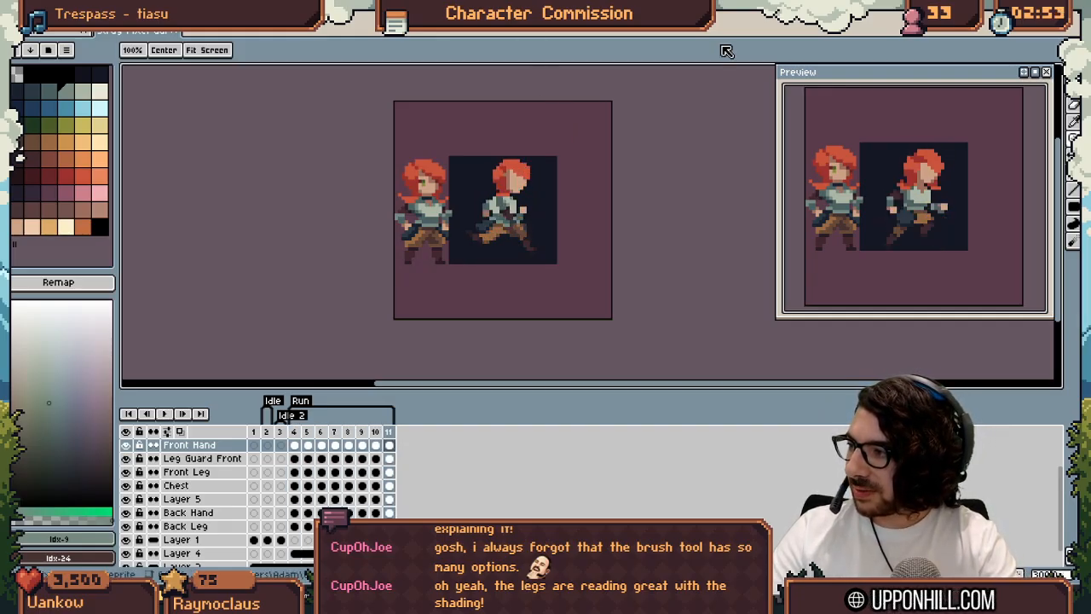
pyautogui.click(525, 209)
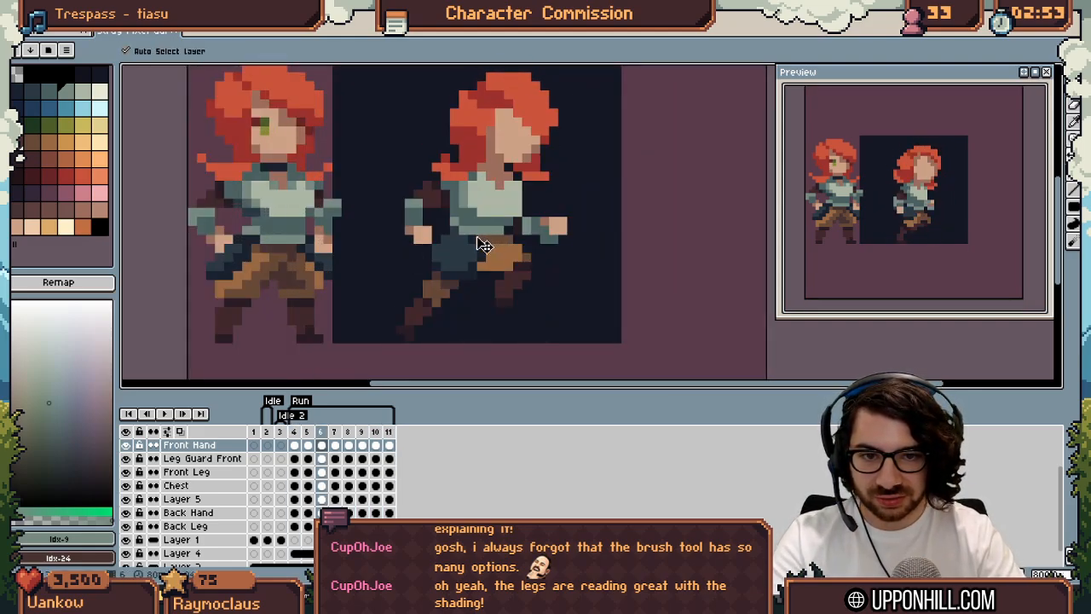
pyautogui.press('Left')
pyautogui.press('Left')
pyautogui.press('Right')
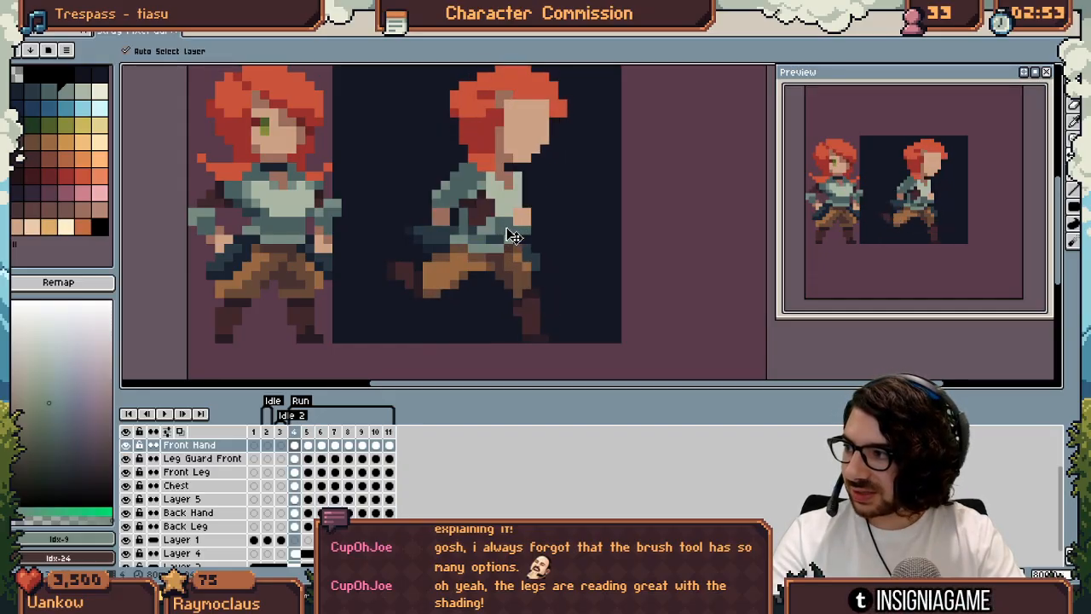
pyautogui.press('Right')
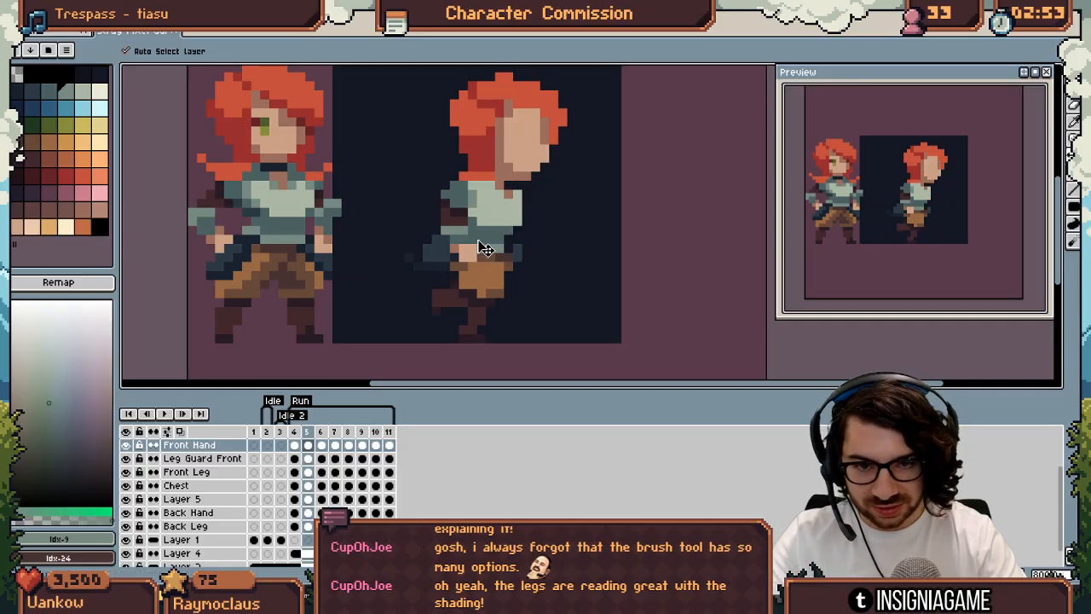
# Sample dark blue Idx-7 from the leg guard on frame 5 and make Layer 5 active
pyautogui.keyDown('alt'); pyautogui.click(441, 246); pyautogui.keyUp('alt')
pyautogui.keyDown('ctrl'); pyautogui.click(474, 239); pyautogui.keyUp('ctrl')
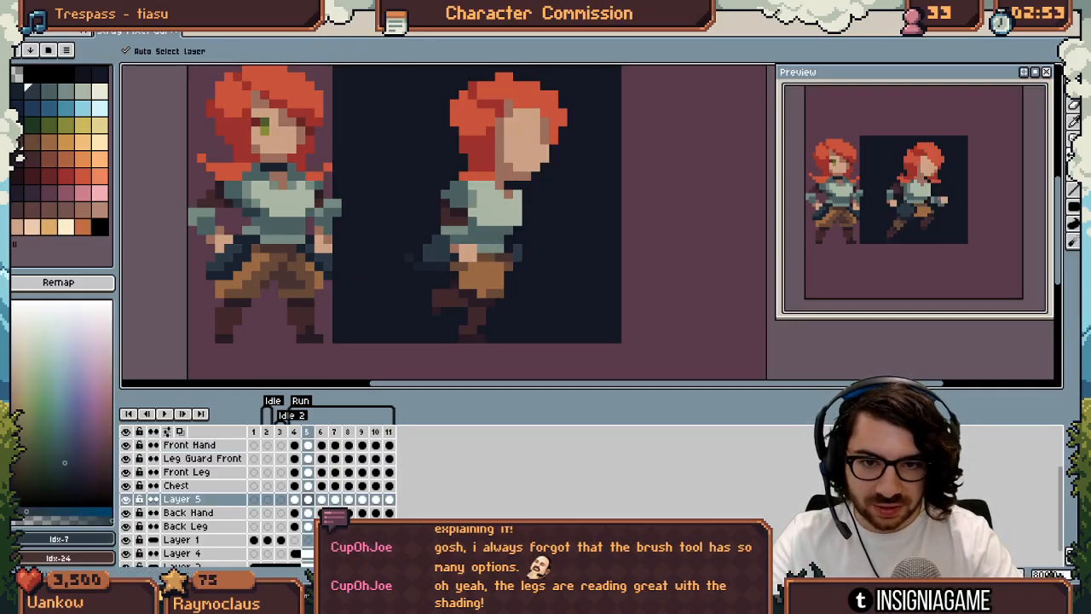
pyautogui.press('z')
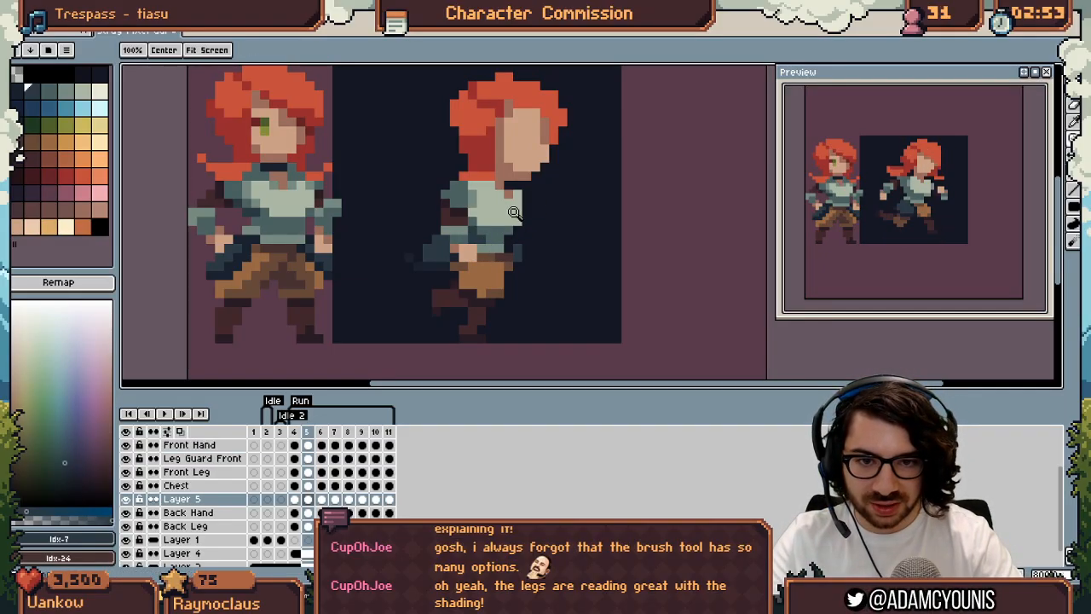
pyautogui.scroll(-5, 512, 212)
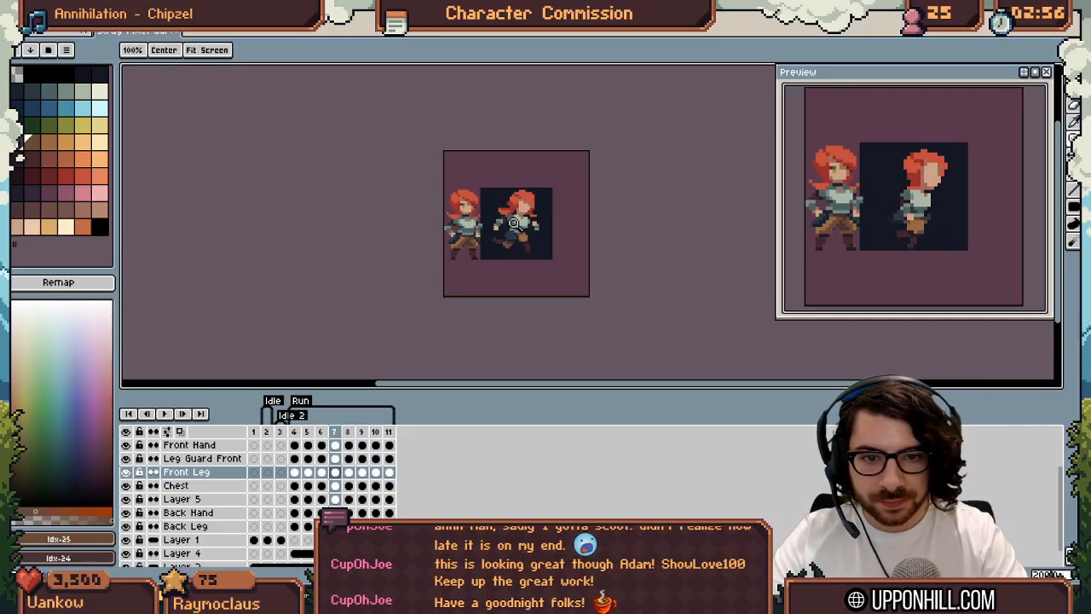
# Sample skin color Idx-54 from the running face on frame 7 and copy the idle character's eye from Layer 4
pyautogui.scroll(4, 515, 223)
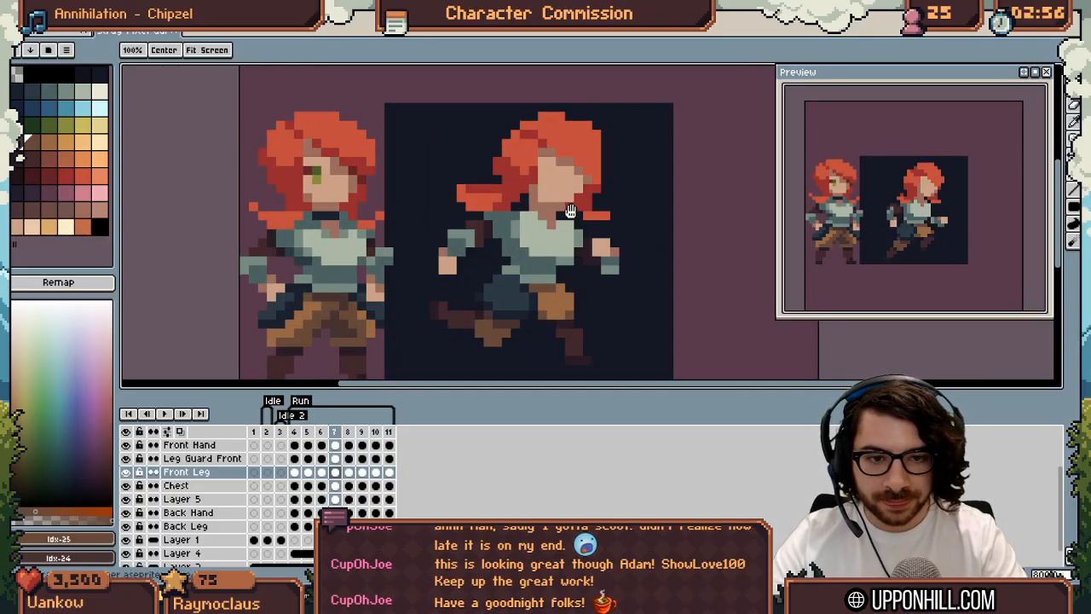
pyautogui.scroll(2, 569, 212)
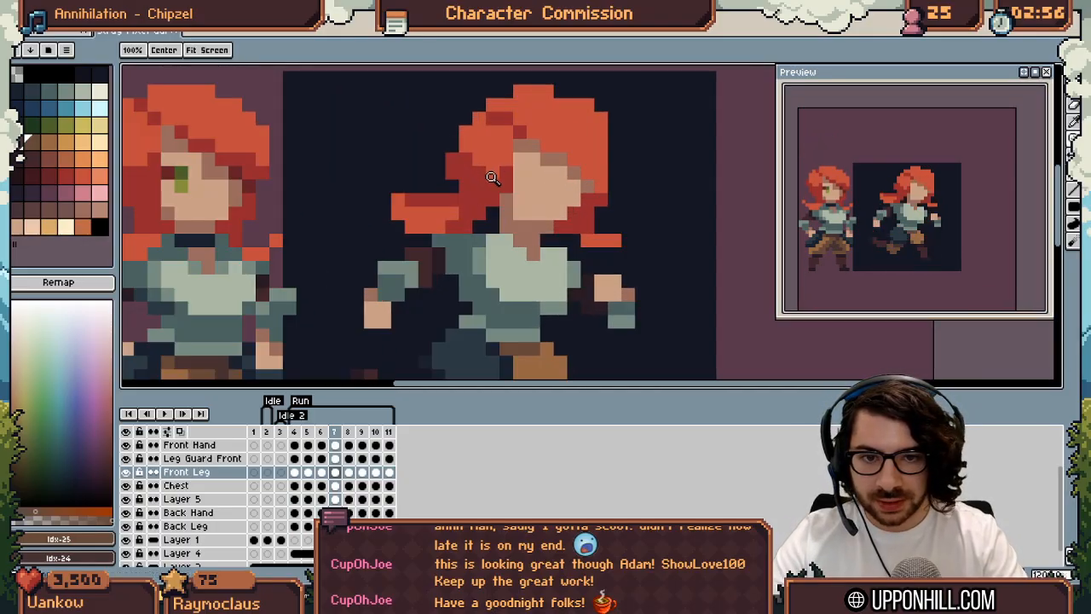
pyautogui.keyDown('ctrl'); pyautogui.click(502, 211); pyautogui.keyUp('ctrl')
pyautogui.keyDown('alt'); pyautogui.click(520, 203); pyautogui.keyUp('alt')
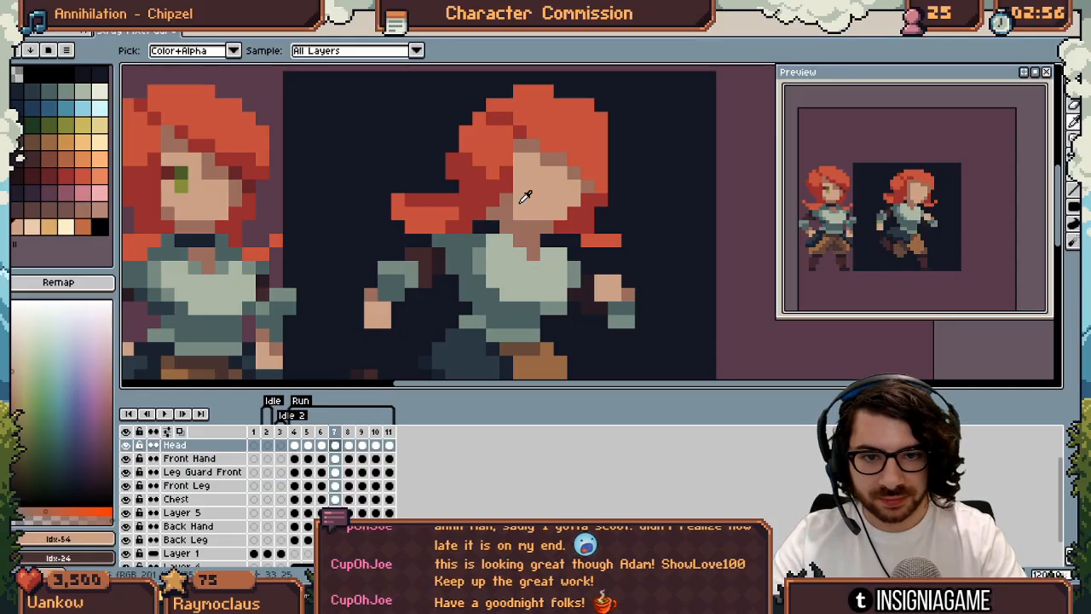
pyautogui.keyDown('ctrl'); pyautogui.click(190, 181); pyautogui.keyUp('ctrl')
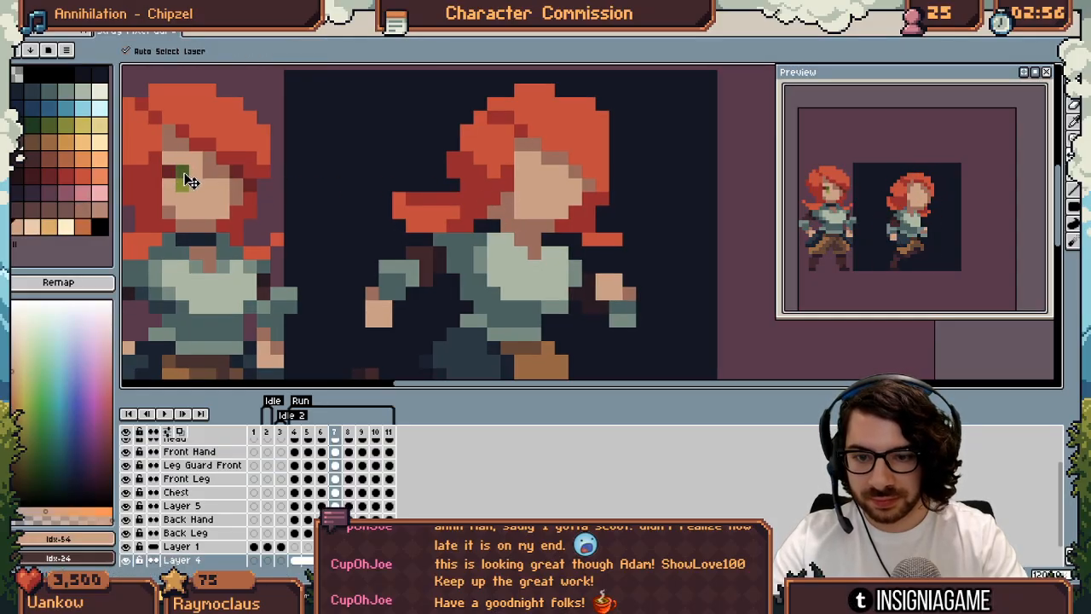
pyautogui.press('m')
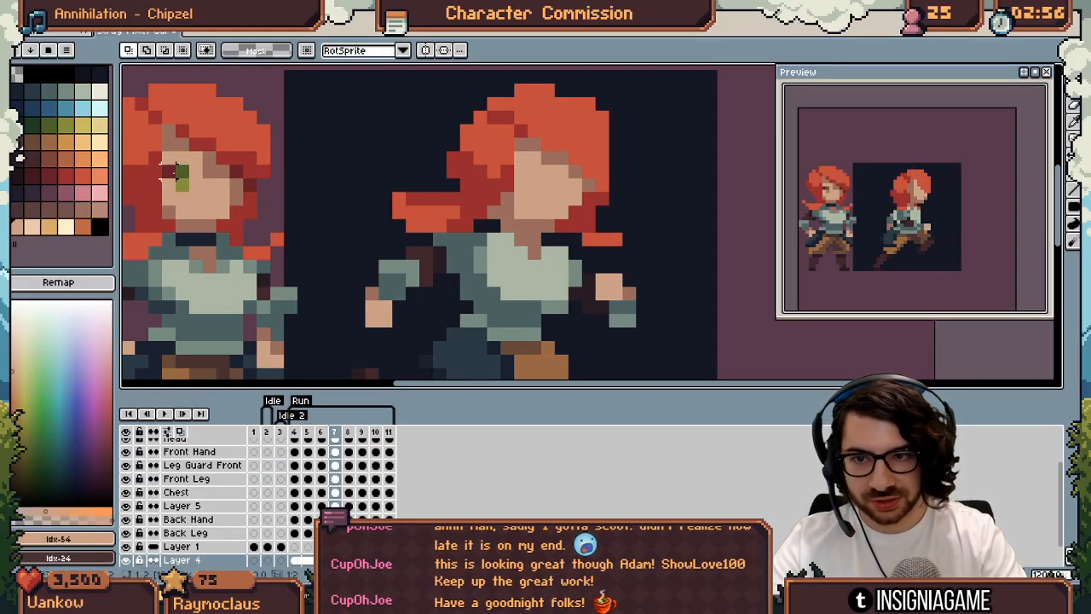
pyautogui.keyDown('ctrl'); pyautogui.click(538, 192); pyautogui.keyUp('ctrl')
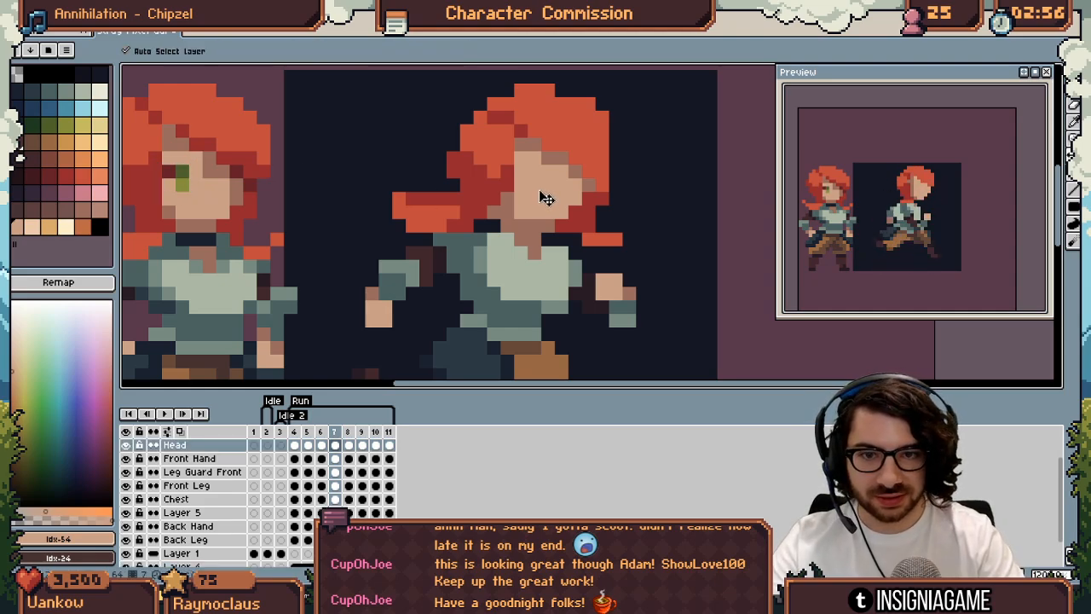
pyautogui.hotkey('ctrl', 'z')
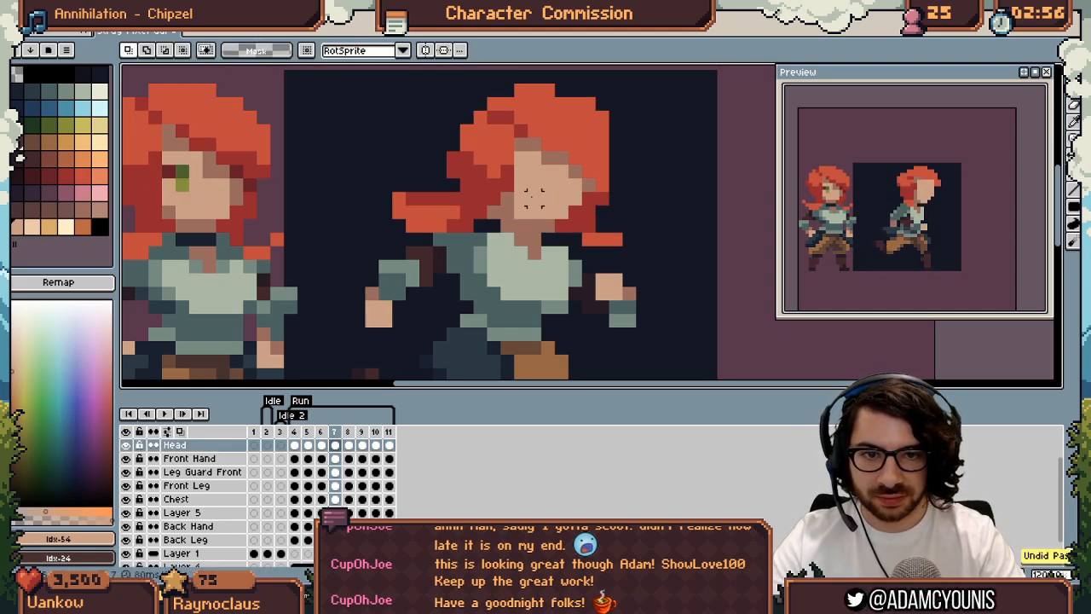
pyautogui.press('c')
pyautogui.press('Escape')
pyautogui.moveTo(530, 192); pyautogui.dragTo(568, 185)
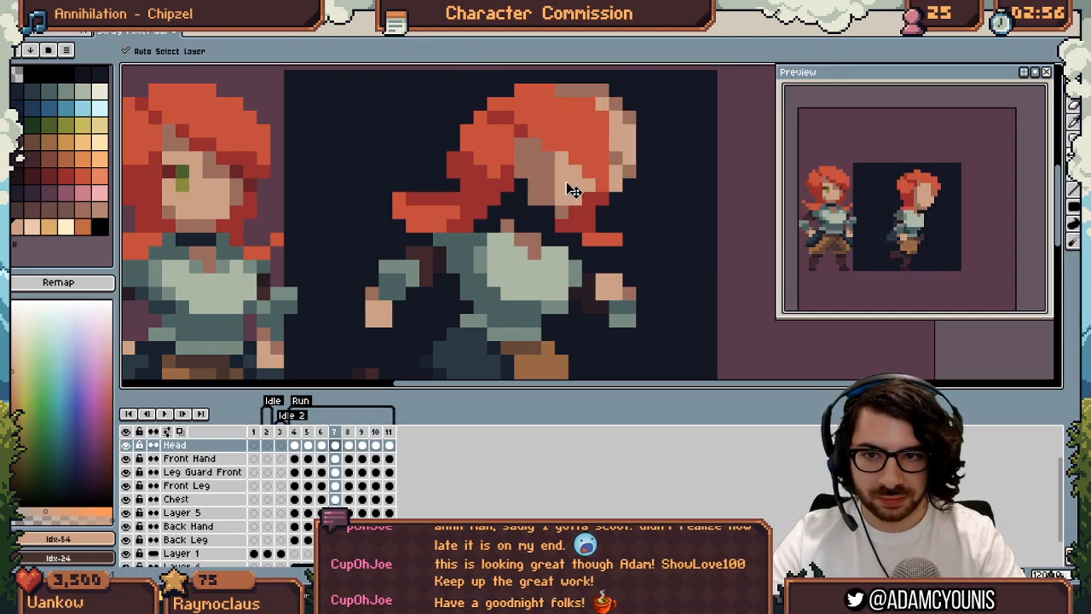
pyautogui.hotkey('ctrl', 'z')
pyautogui.hotkey('ctrl', 'v')
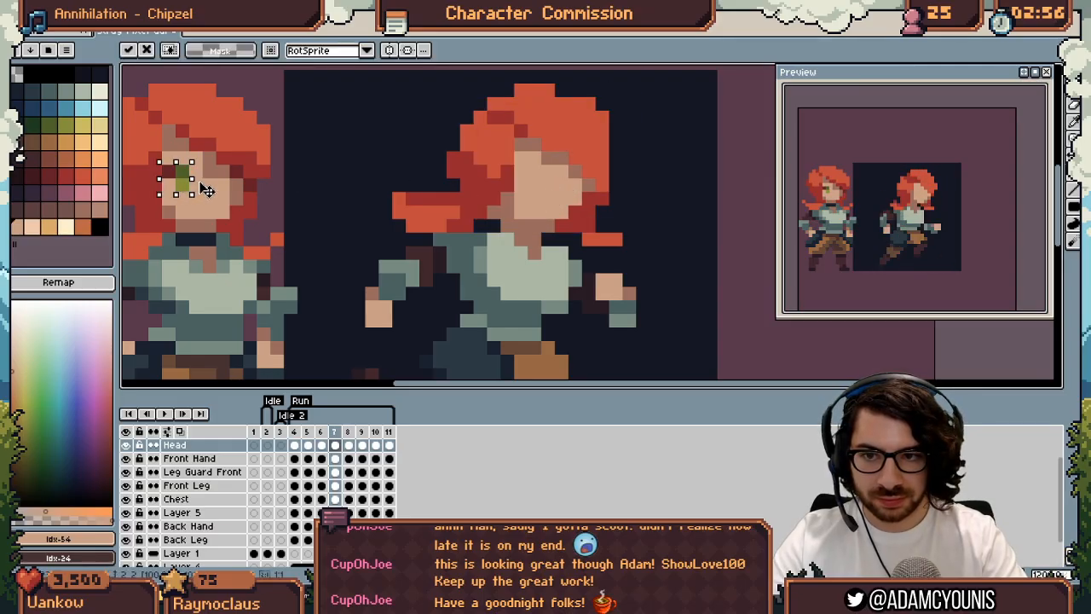
pyautogui.moveTo(182, 183); pyautogui.dragTo(534, 189)
pyautogui.press('Escape')
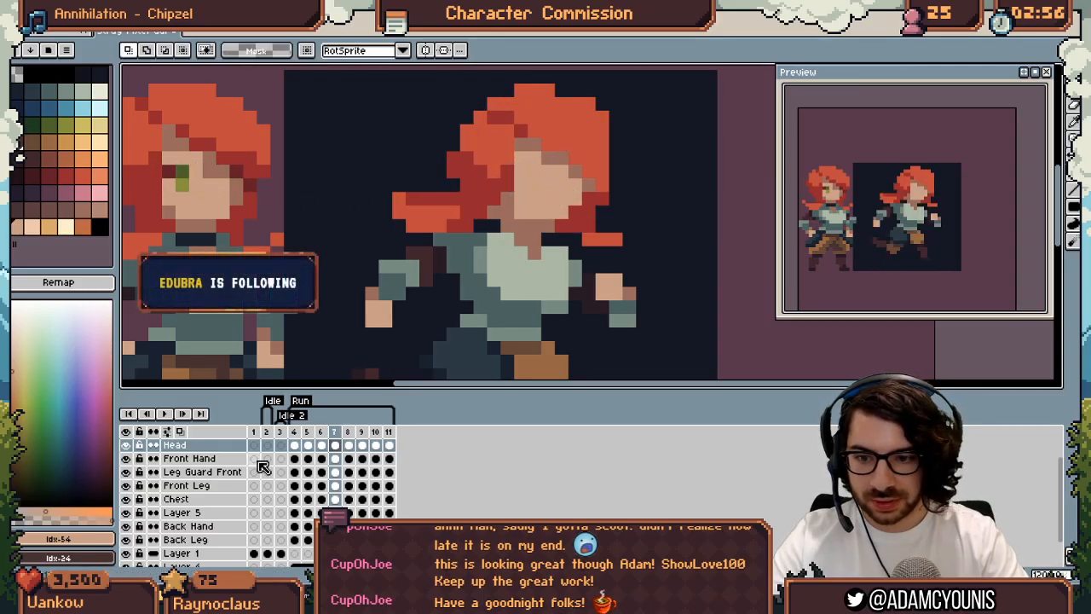
# Create a new layer directly above Head and paste the copied green eye into the run frames
pyautogui.press('Up')
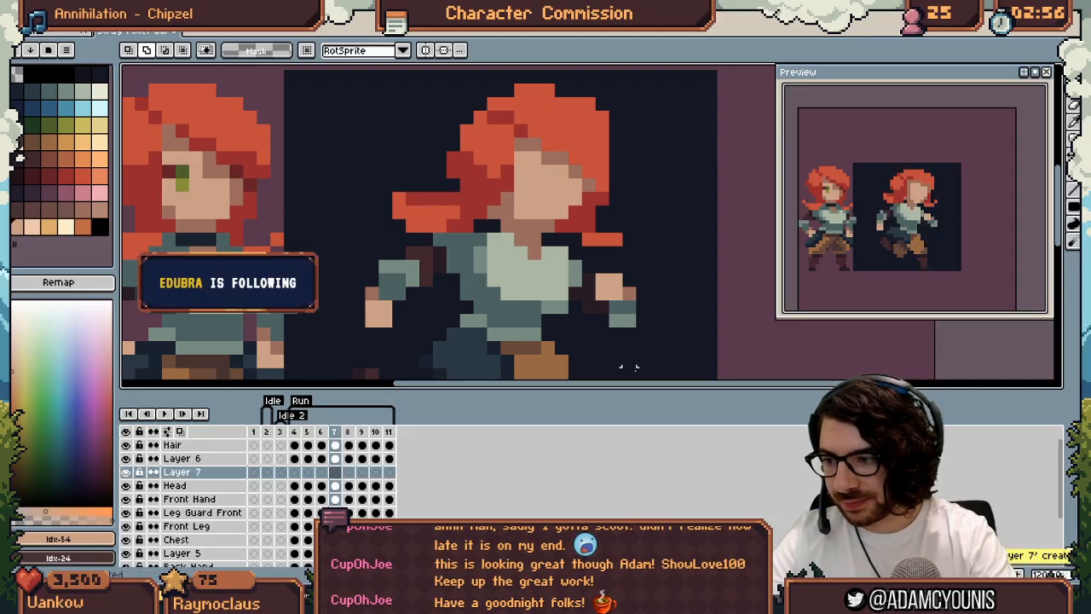
pyautogui.press('v')
pyautogui.press('Left')
pyautogui.press('Left')
pyautogui.press('Left')
pyautogui.press('Right')
pyautogui.press('Right')
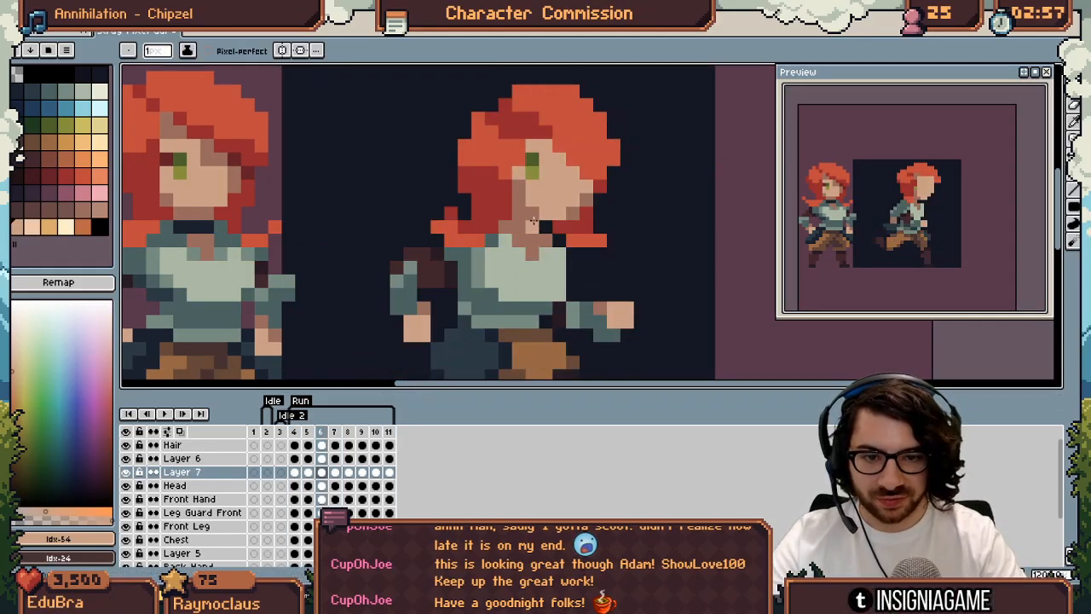
# Move the eye on frame 9 of Layer 7 down one pixel to follow the lowered head
pyautogui.press('Right')
pyautogui.press('Right')
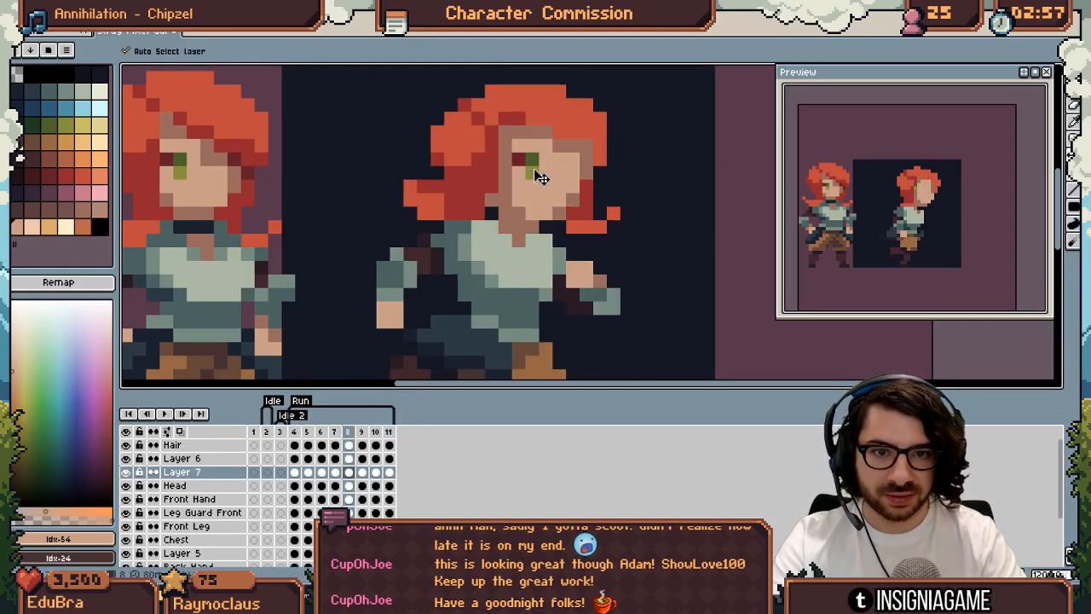
pyautogui.press('Right')
pyautogui.moveTo(538, 179); pyautogui.dragTo(539, 190)
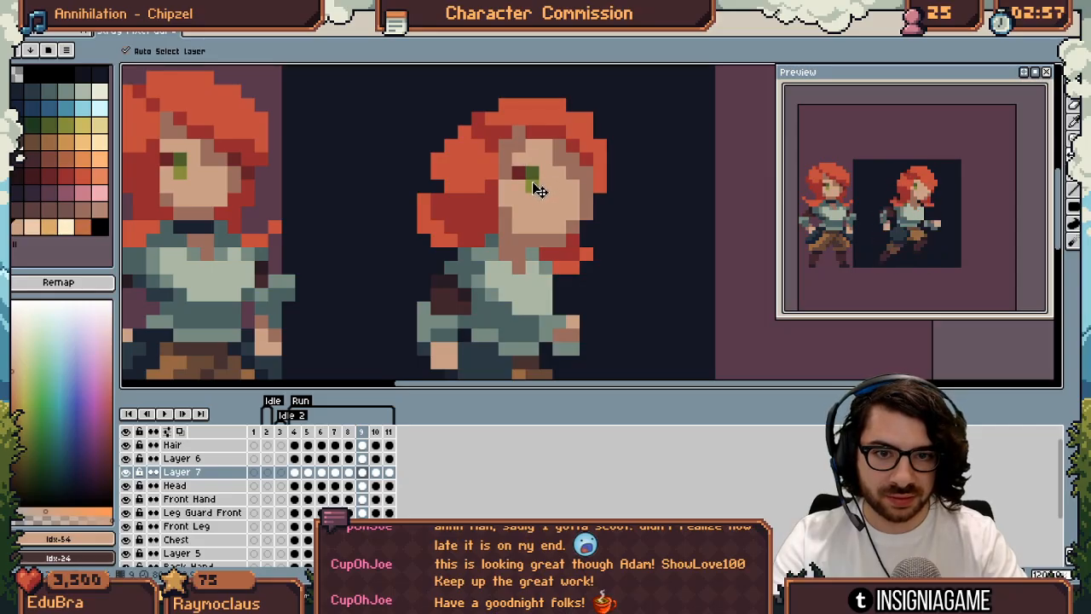
# Shift the eye on frames 4 and 5 of Layer 7 to the right, onto the face
pyautogui.press('Right')
pyautogui.press('Right')
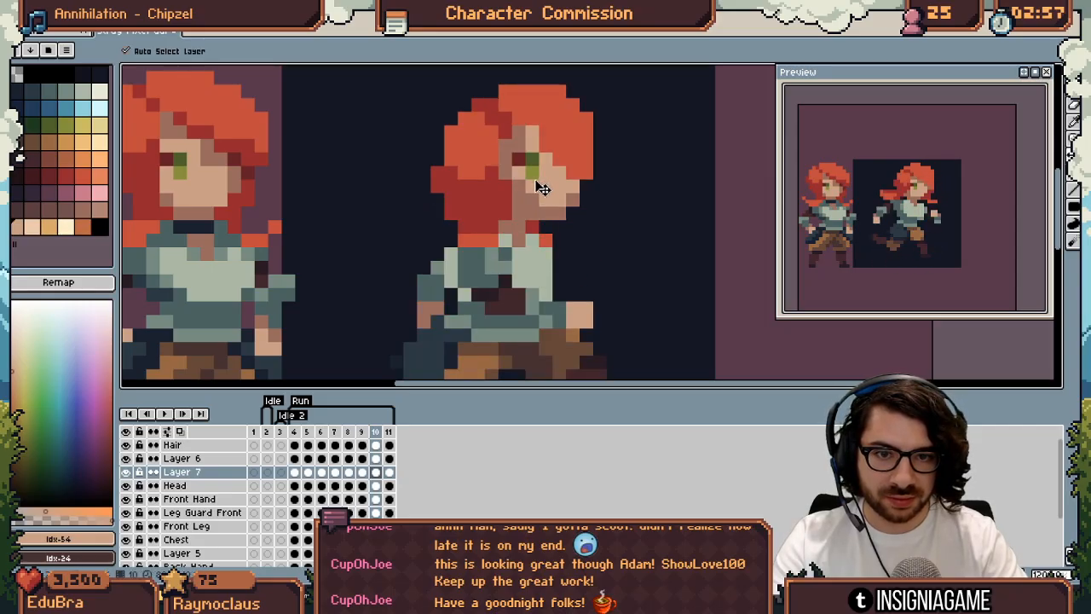
pyautogui.press('Right')
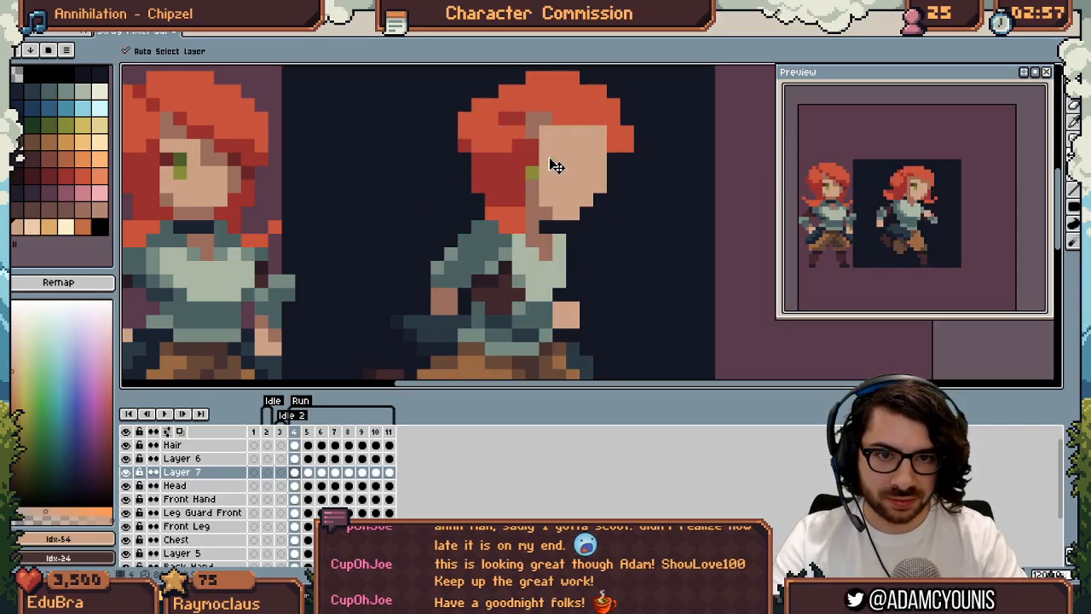
pyautogui.moveTo(539, 179); pyautogui.dragTo(565, 181)
pyautogui.press('Right')
pyautogui.press('Right')
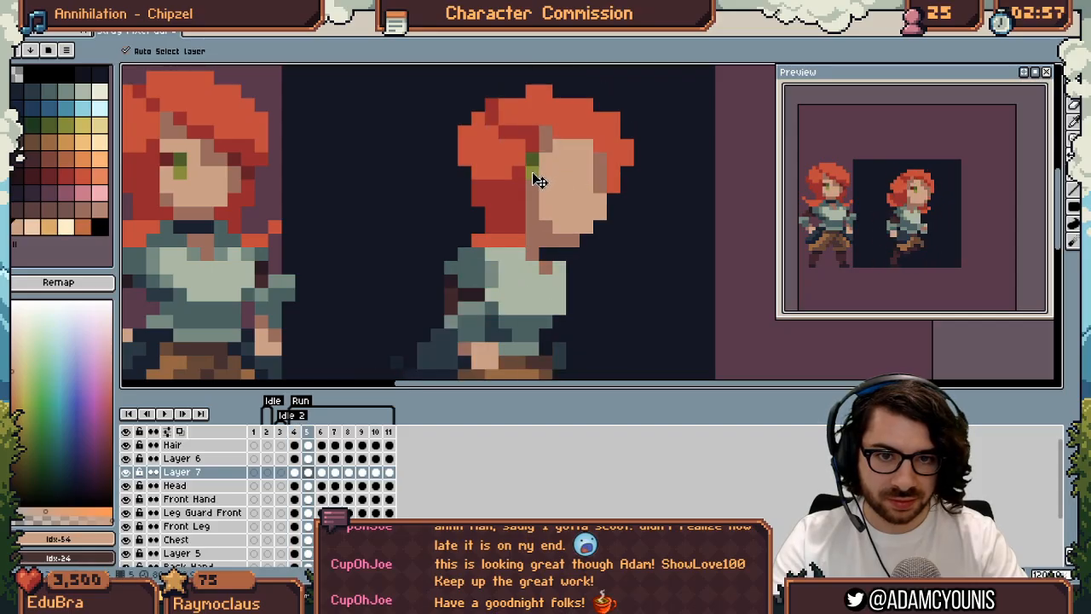
pyautogui.moveTo(535, 179); pyautogui.dragTo(550, 182)
pyautogui.press('Right')
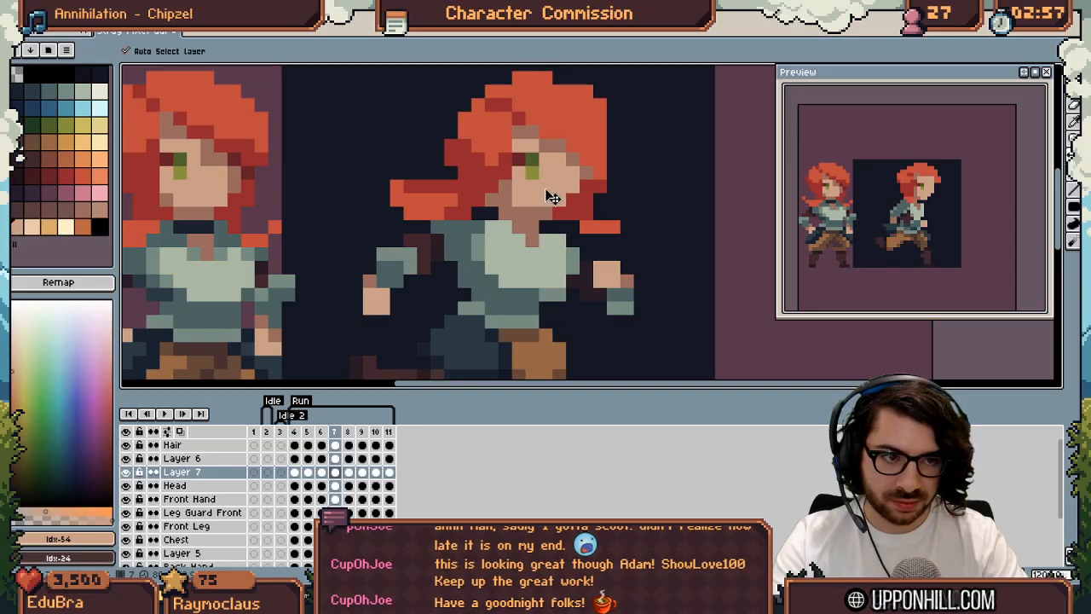
# Play the run animation zoomed out to check the eye placement across the frames
pyautogui.press('z')
pyautogui.moveTo(537, 176); pyautogui.dragTo(418, 180)
pyautogui.press('Return')
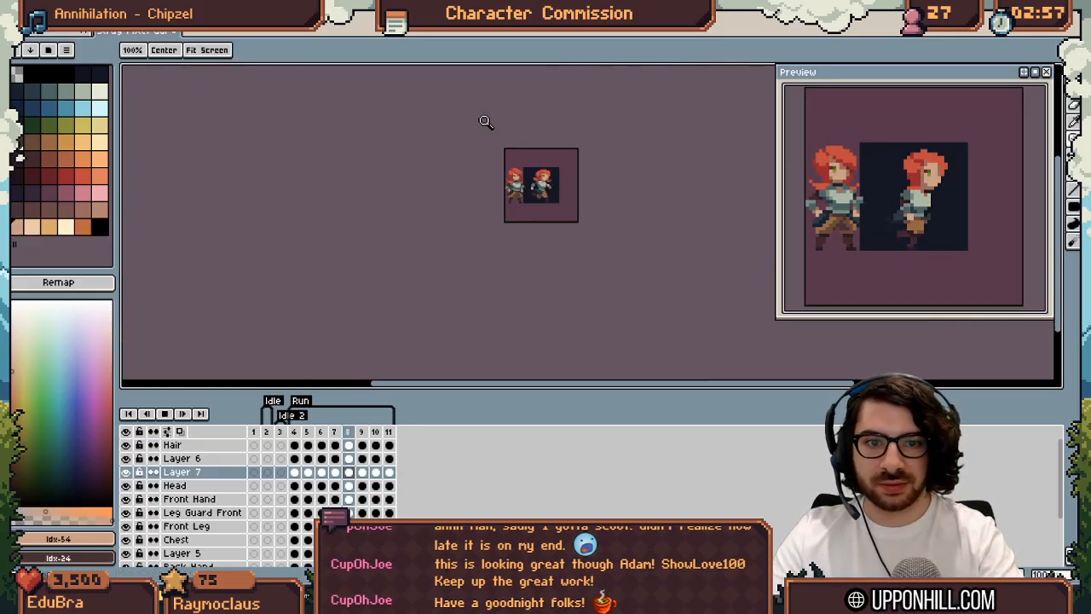
# Shade the forehead and front edge of the face beneath the fringe on frame 4 of Head with the darker skin tone
pyautogui.click(549, 185)
pyautogui.scroll(1, 608, 184)
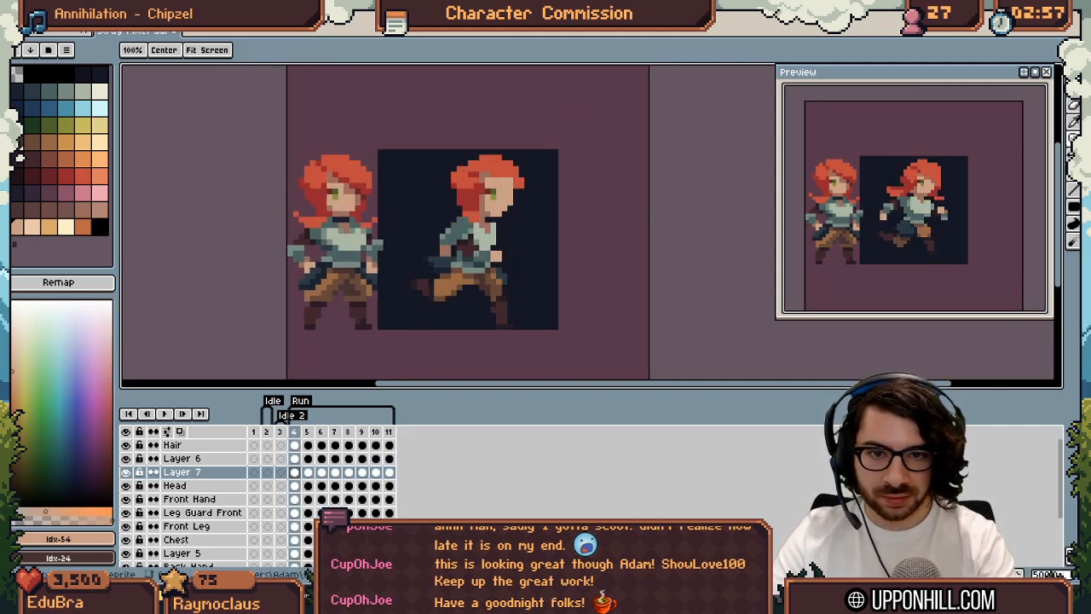
pyautogui.scroll(2, 524, 179)
pyautogui.press('b')
pyautogui.keyDown('ctrl'); pyautogui.click(526, 179); pyautogui.keyUp('ctrl')
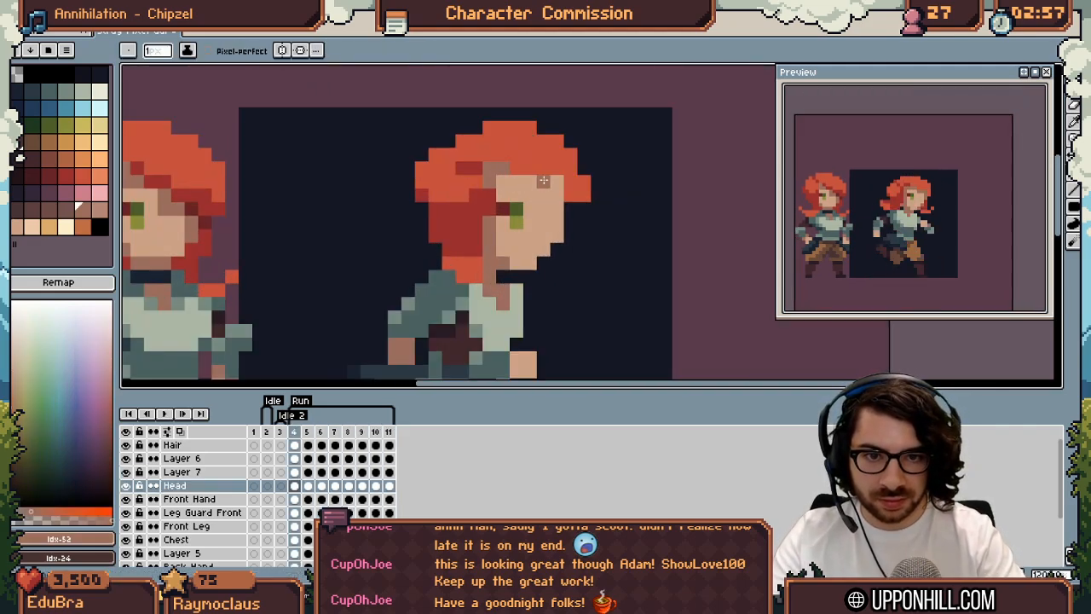
pyautogui.moveTo(557, 195); pyautogui.dragTo(559, 205)
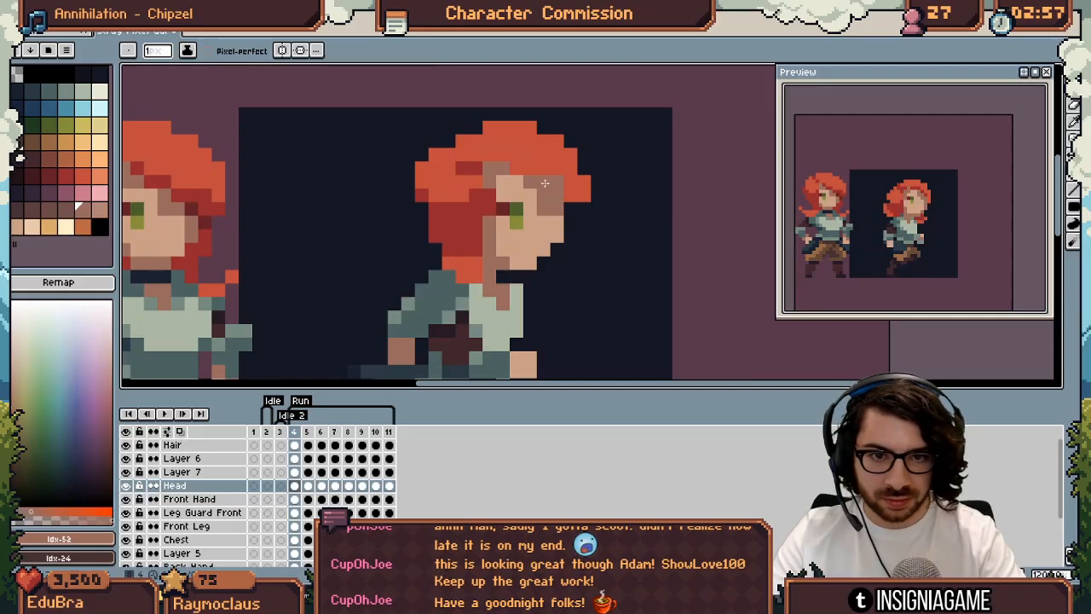
pyautogui.keyDown('alt'); pyautogui.click(532, 221); pyautogui.keyUp('alt')
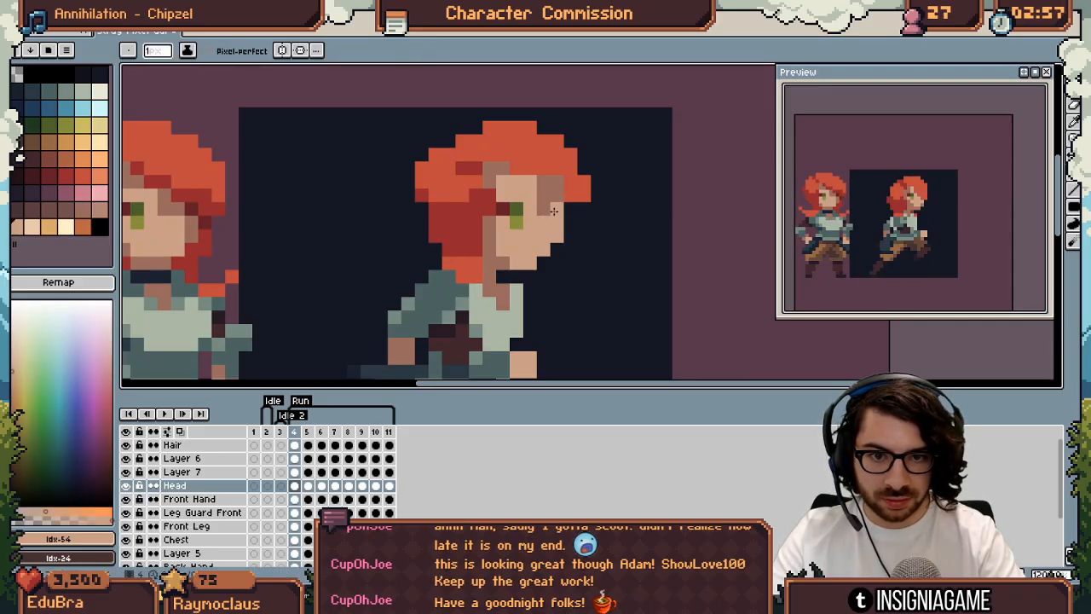
pyautogui.keyDown('alt'); pyautogui.click(553, 194); pyautogui.keyUp('alt')
pyautogui.press('z')
pyautogui.moveTo(574, 216); pyautogui.dragTo(489, 237)
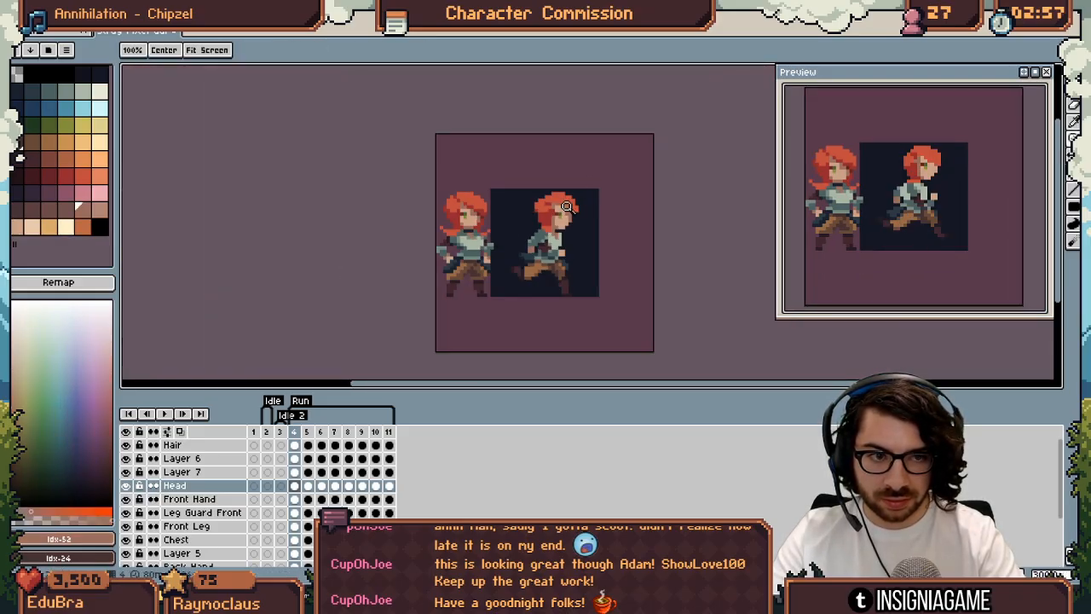
# Add the same darker skin shading along the front edge of the face on frame 5 and the following run frames of Head
pyautogui.scroll(4, 570, 207)
pyautogui.press('.')
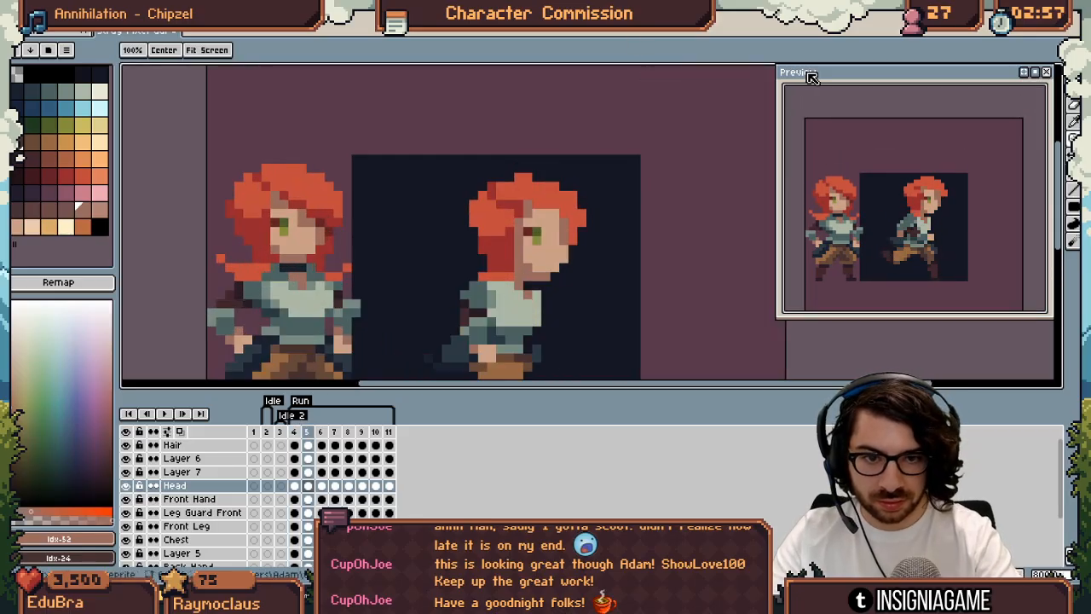
pyautogui.press('b')
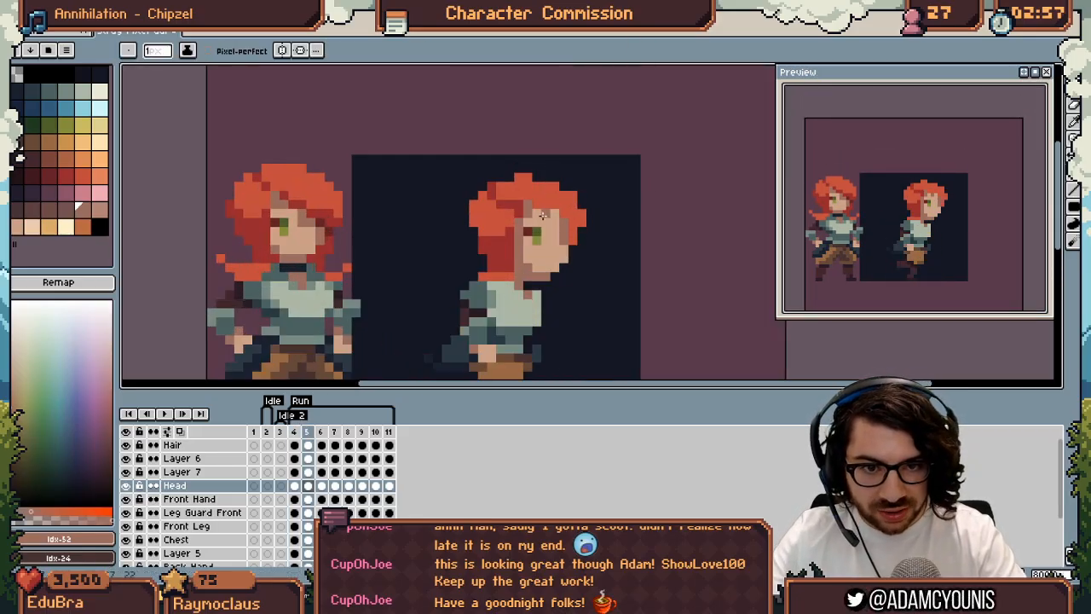
pyautogui.press(',')
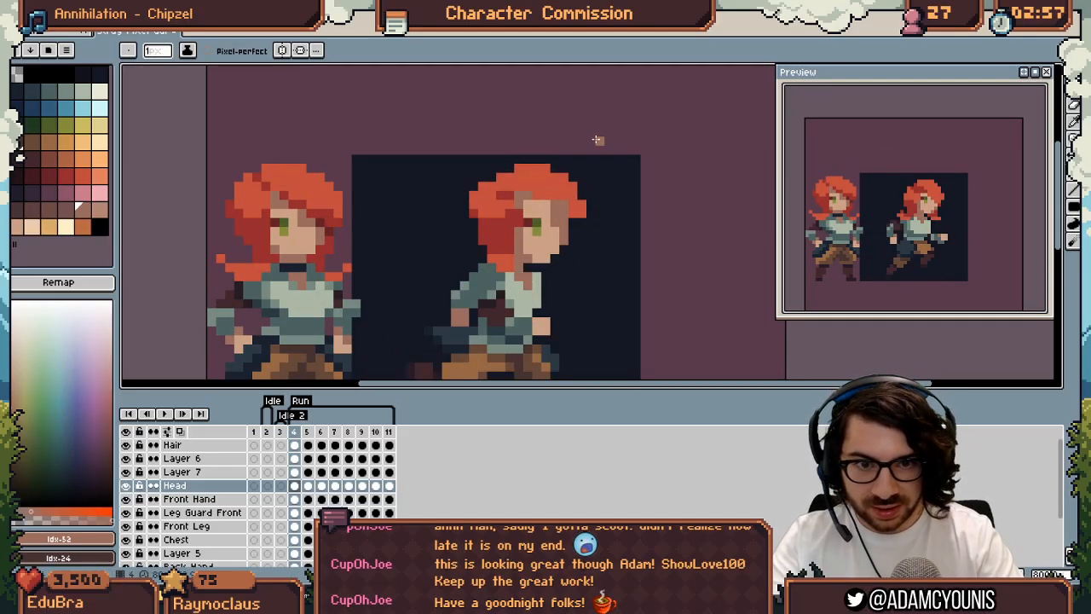
pyautogui.press('.')
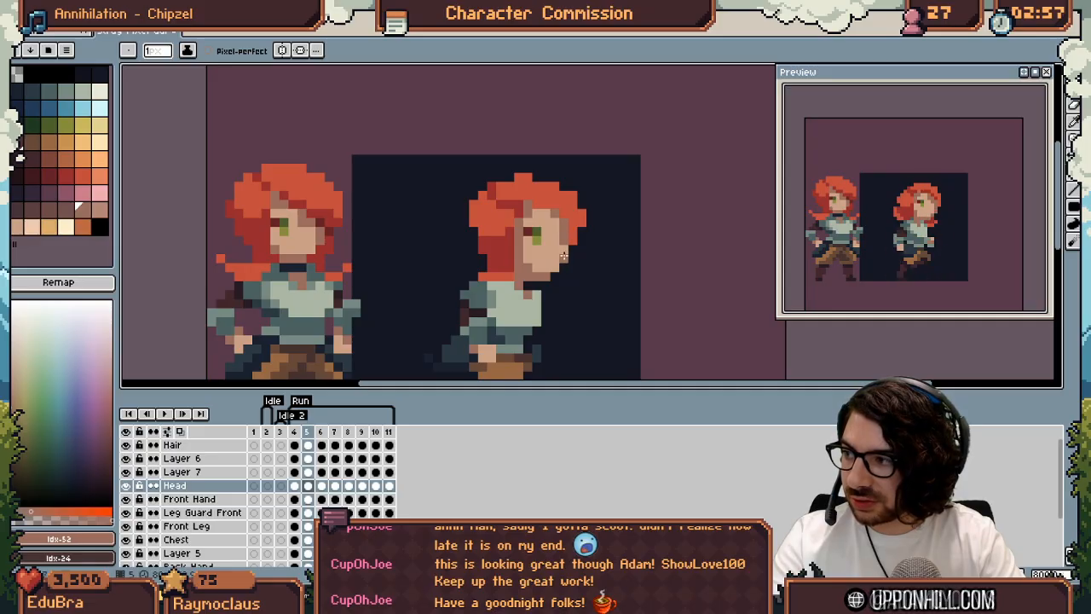
pyautogui.press('.')
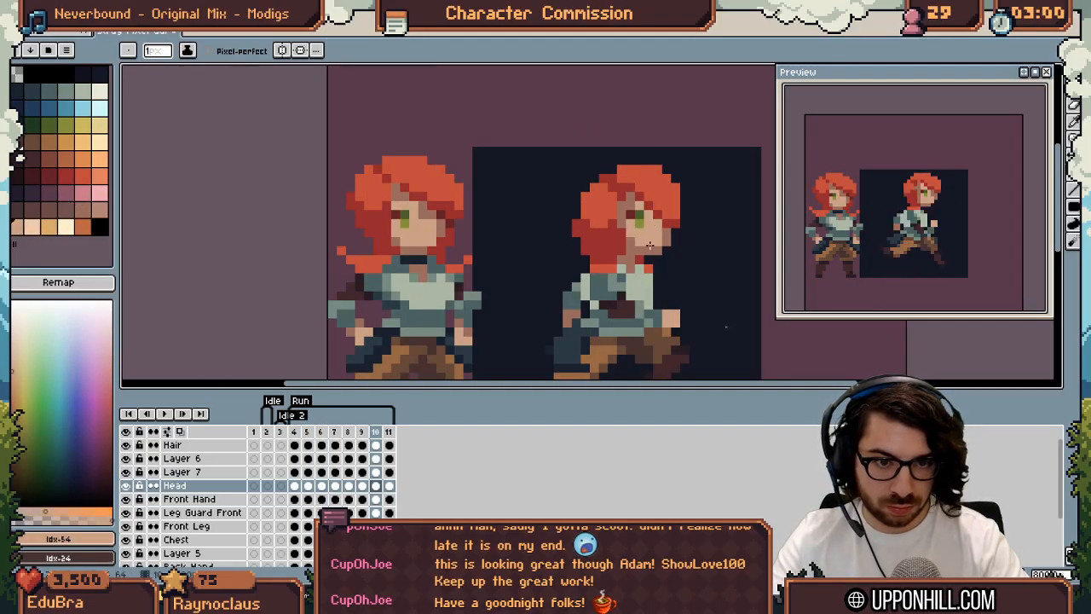
# View the whole sprite zoomed out to compare the new face shading with the idle character
pyautogui.press('z')
pyautogui.scroll(-7, 674, 226)
pyautogui.scroll(2, 672, 225)
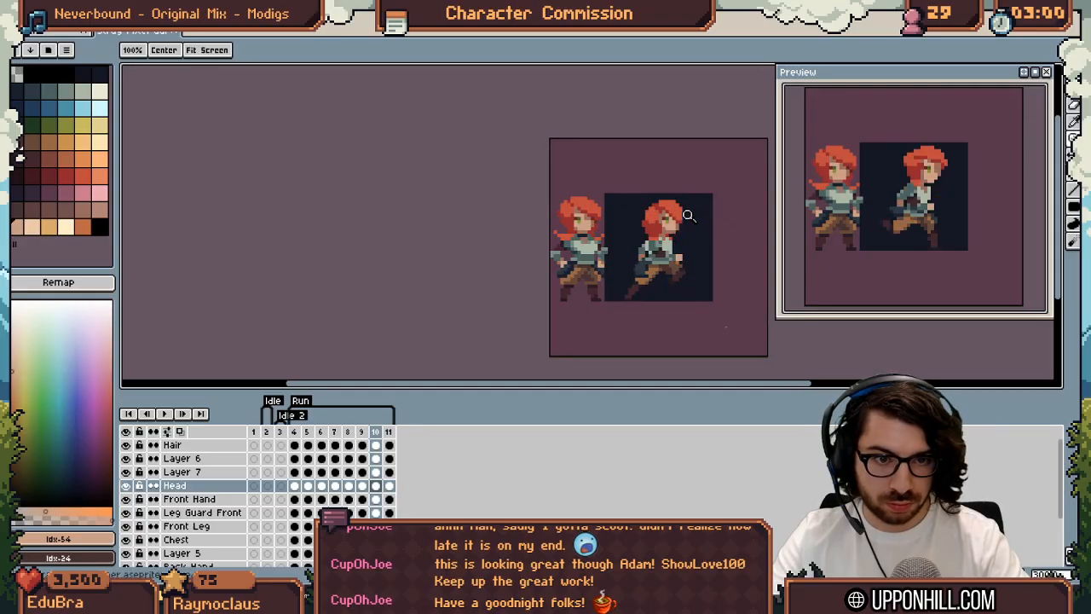
pyautogui.moveTo(699, 206); pyautogui.dragTo(648, 218)
pyautogui.press('space')
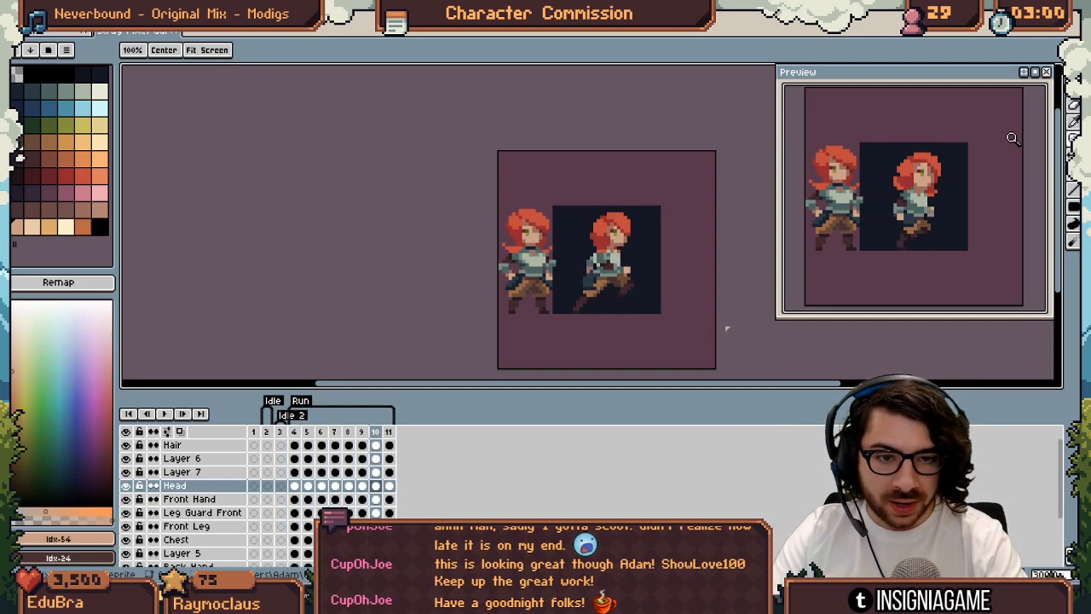
# Darken the inner hair beside the far cheek on frames 8 and 9 of Hair with a deep red-brown shadow
pyautogui.click(676, 230)
pyautogui.click(677, 230)
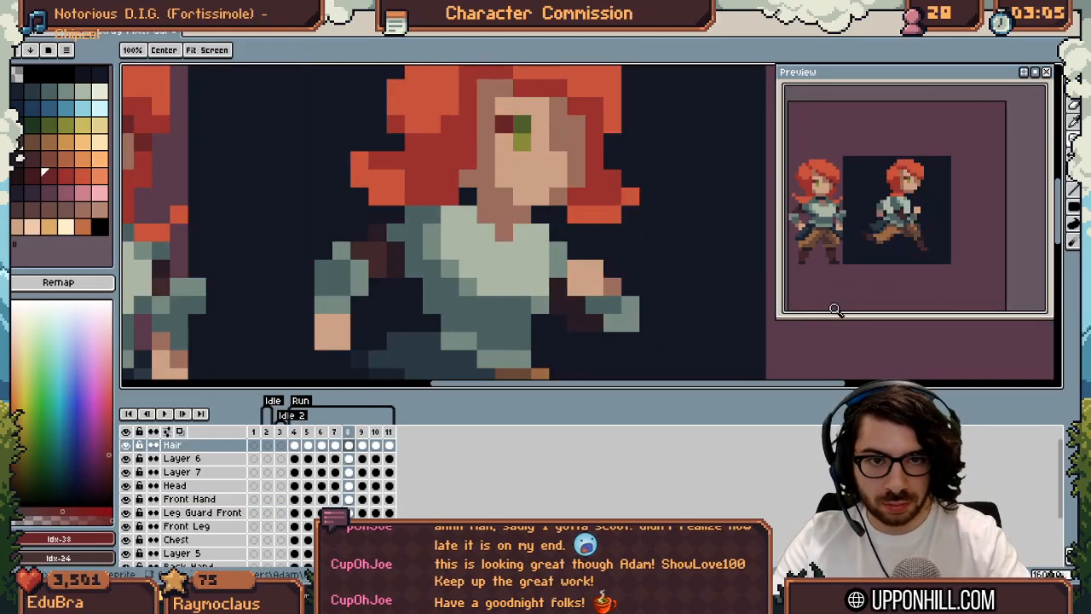
pyautogui.press('b')
pyautogui.click(576, 232)
pyautogui.click(594, 162)
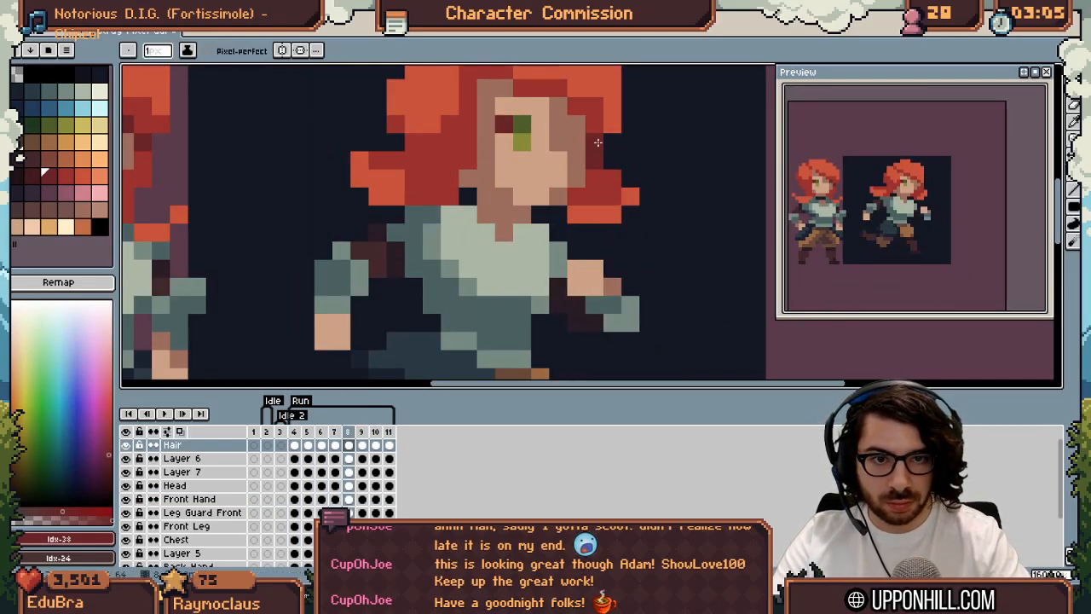
pyautogui.press('.')
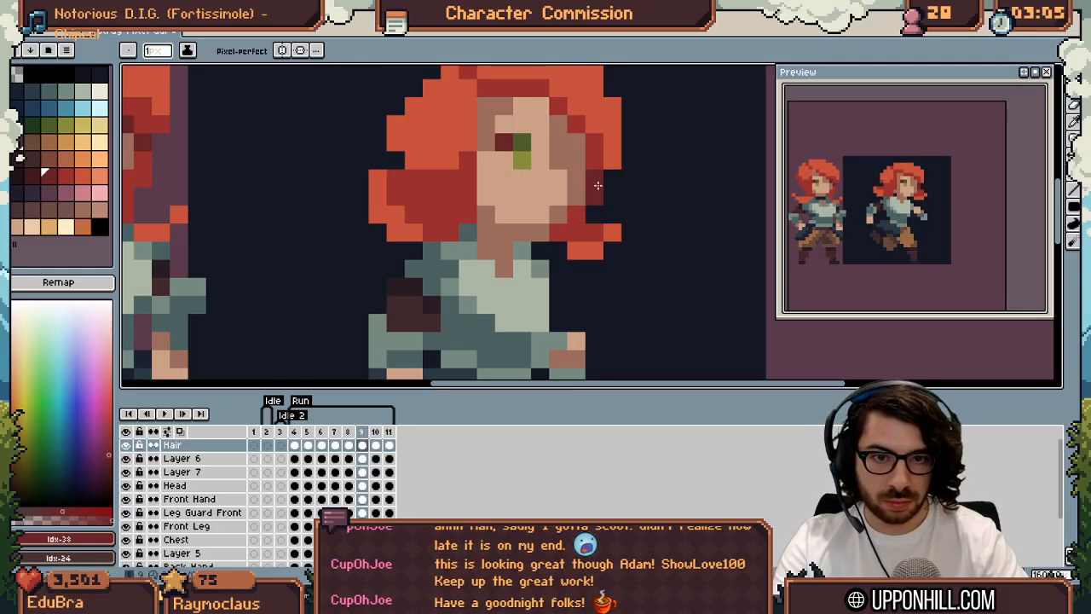
# Play the run animation zoomed out to check the darker hair shading around the face
pyautogui.press('Return')
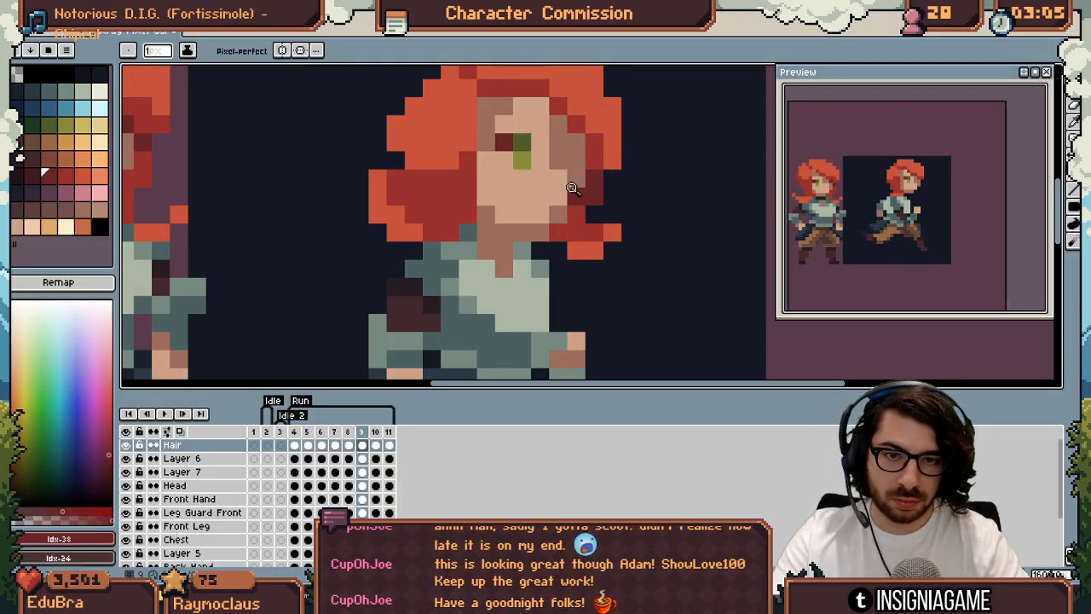
pyautogui.scroll(-6, 572, 187)
pyautogui.moveTo(517, 205); pyautogui.dragTo(451, 200)
pyautogui.press('Return')
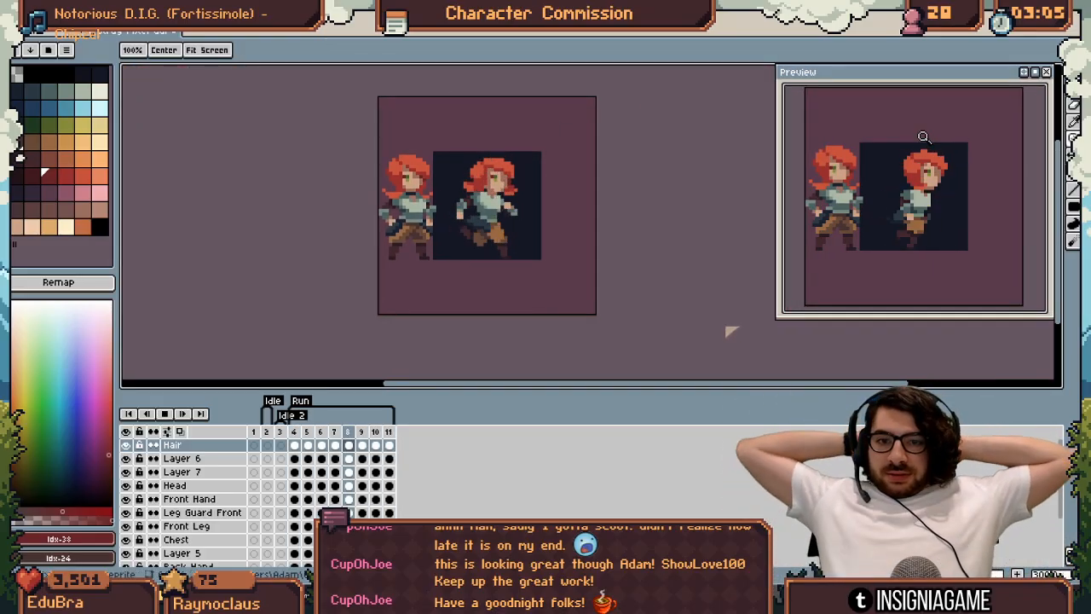
# Hide the Layer 2 background and paint a dark navy collar across the neck on frame 7 of Chest
pyautogui.click(126, 546)
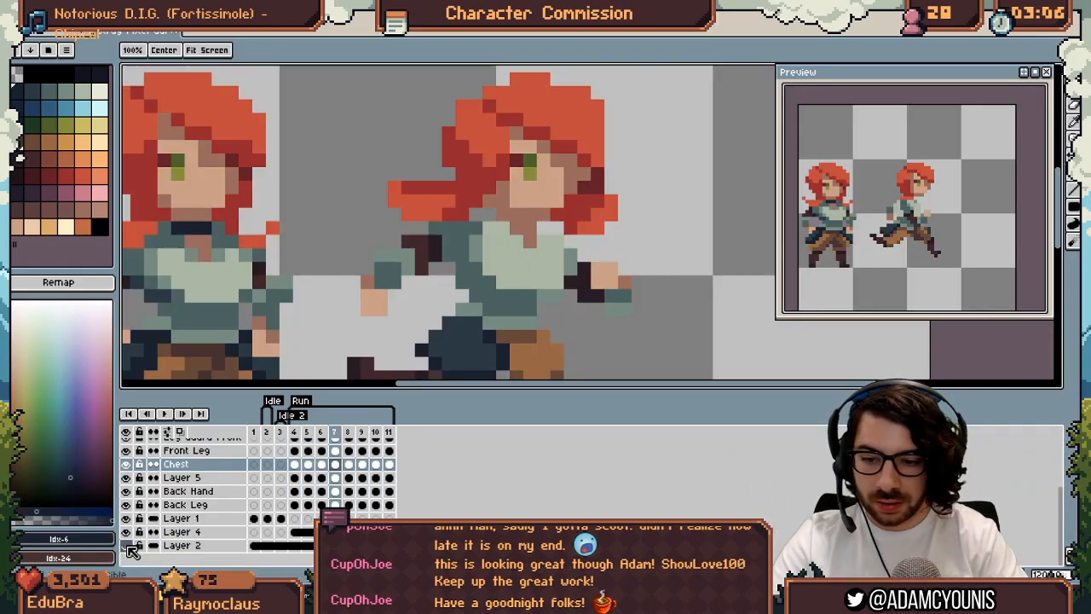
pyautogui.press('b')
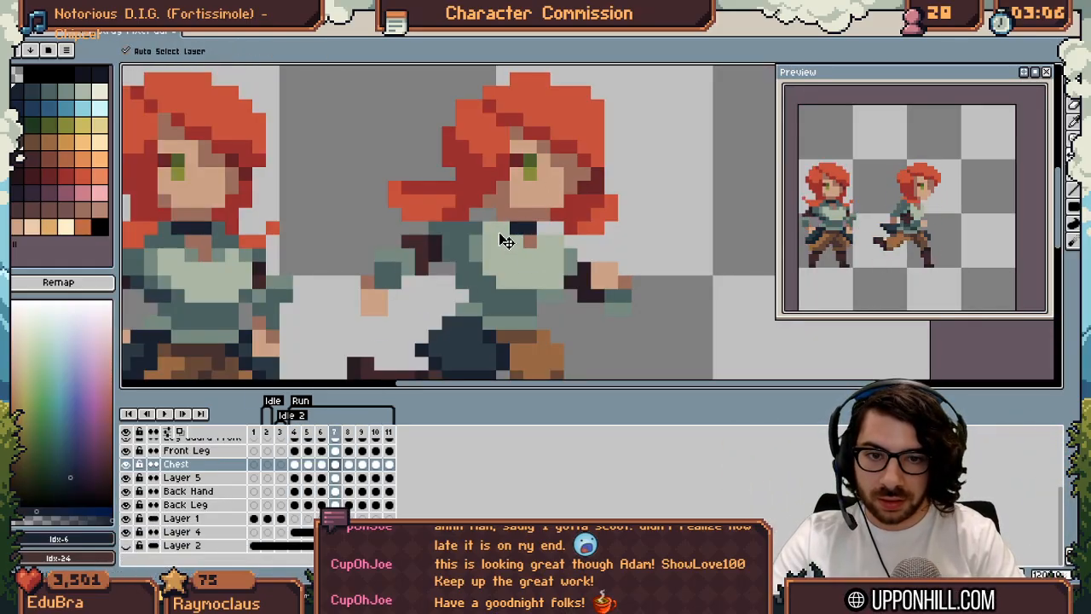
pyautogui.scroll(-3, 547, 201)
pyautogui.scroll(3, 584, 222)
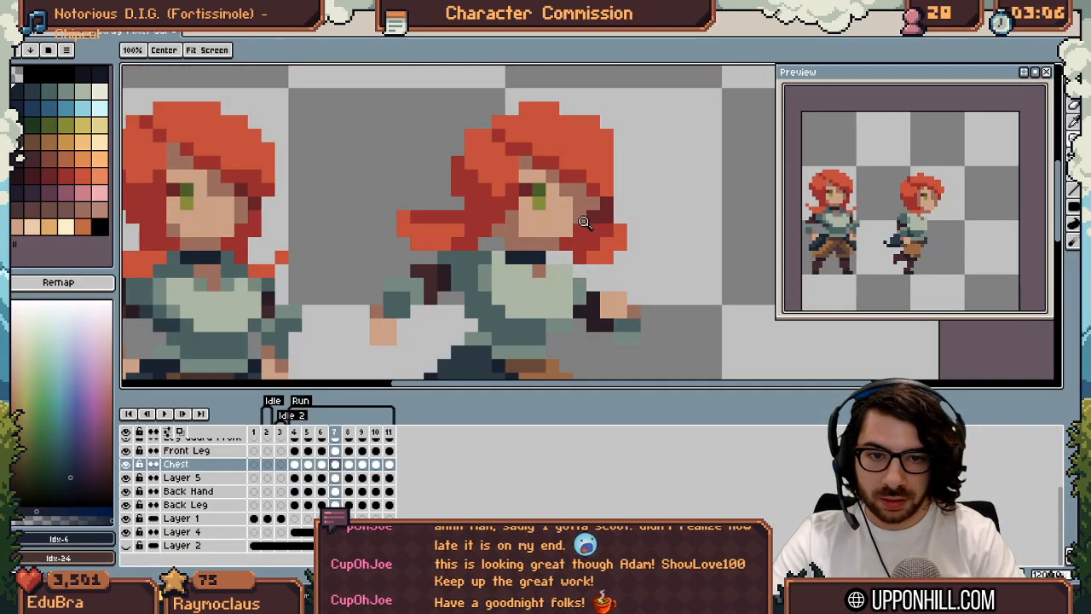
# Paint the navy collar on frame 8 of Chest and reshape it into a straight band below the chin
pyautogui.press('Right')
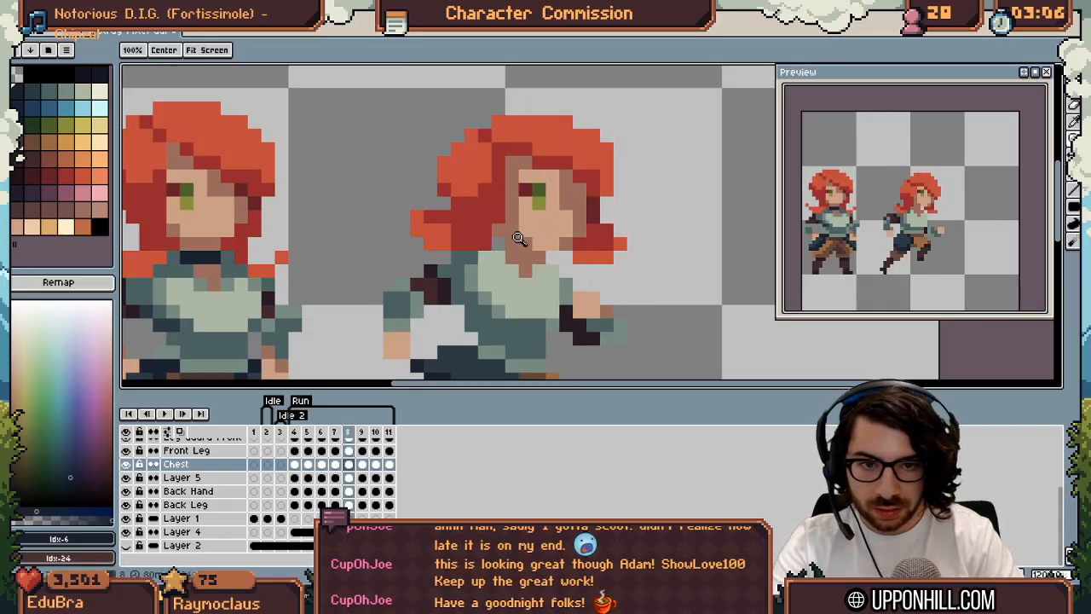
pyautogui.press('ctrl')
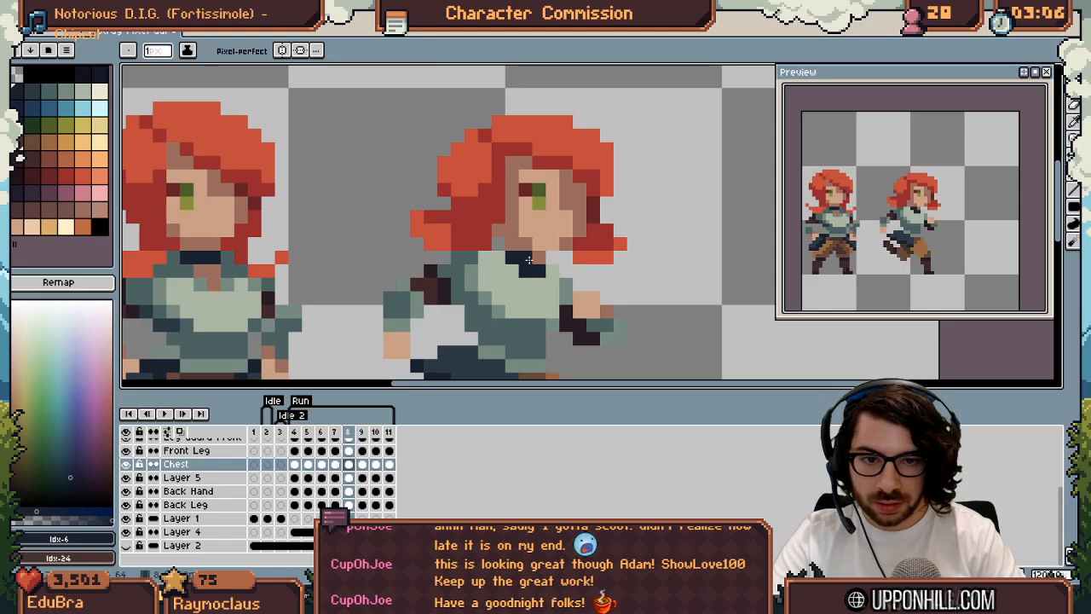
pyautogui.press('z')
pyautogui.scroll(-3, 593, 240)
pyautogui.scroll(2, 553, 240)
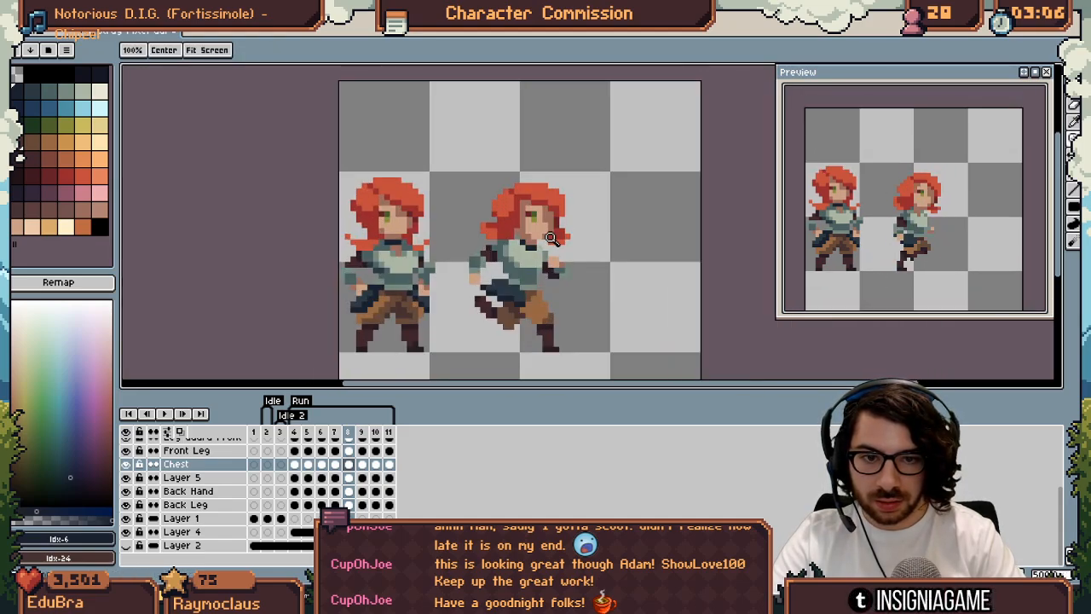
pyautogui.scroll(2, 560, 221)
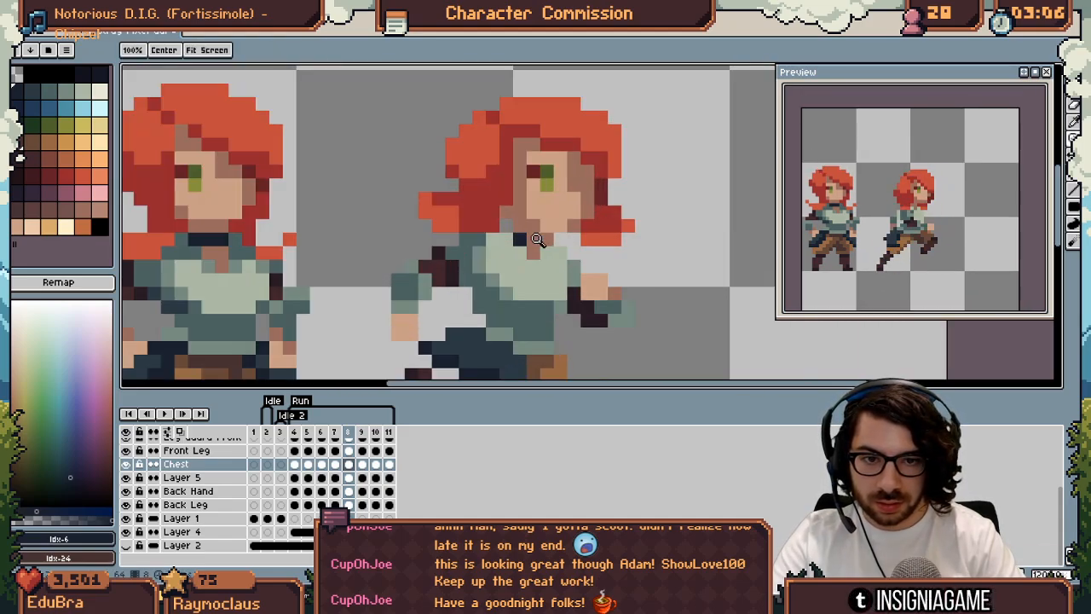
pyautogui.press('b')
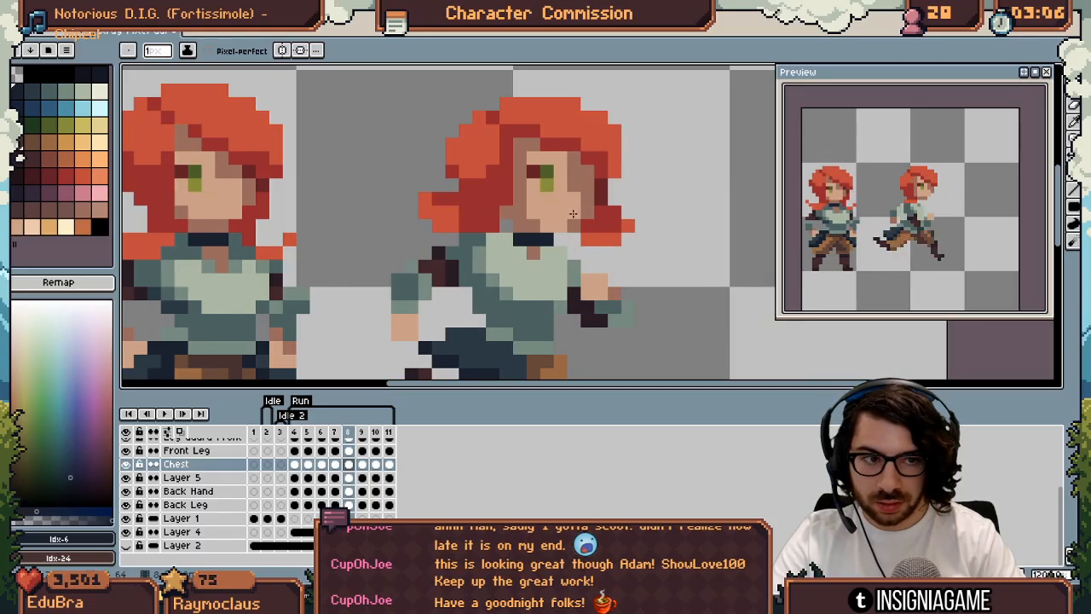
# Paint the navy collar at the base of the neck on frames 9 and 10 of Chest
pyautogui.press('Left')
pyautogui.press('Left')
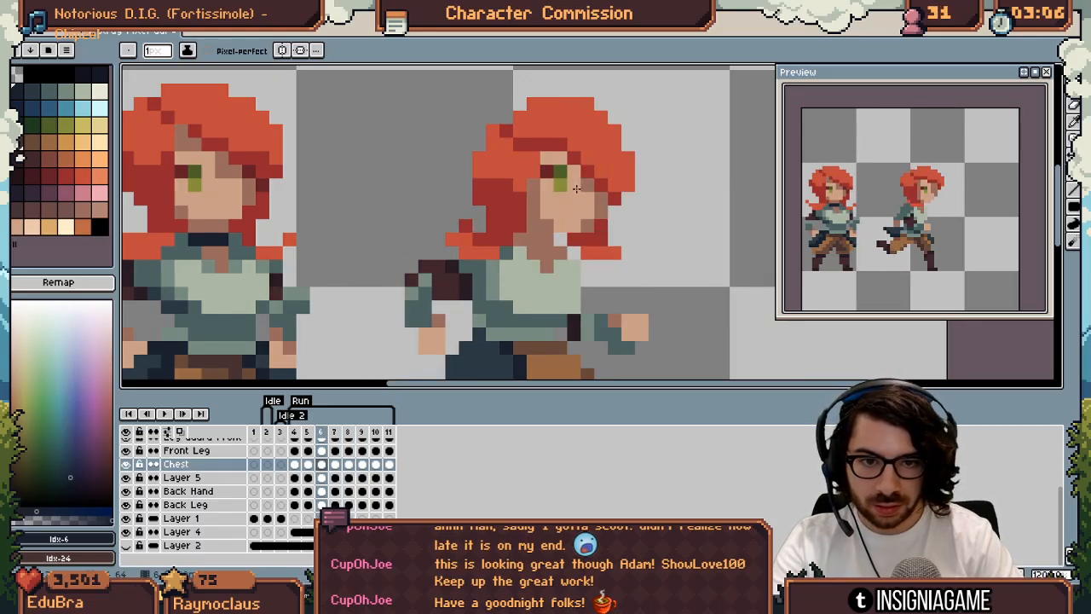
pyautogui.press('Right')
pyautogui.press('Right')
pyautogui.press('Right')
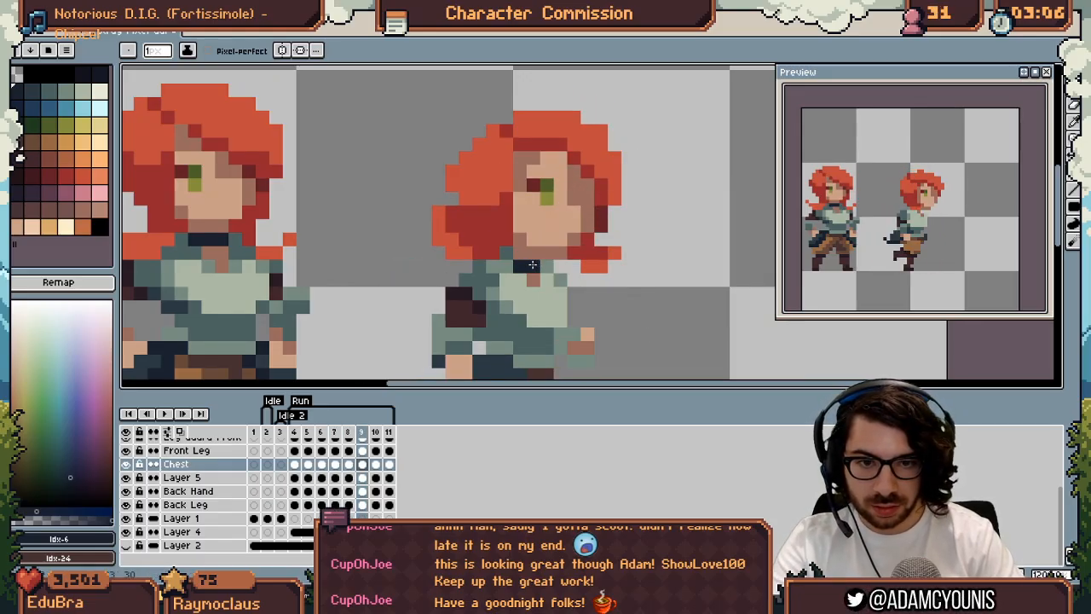
pyautogui.press('Right')
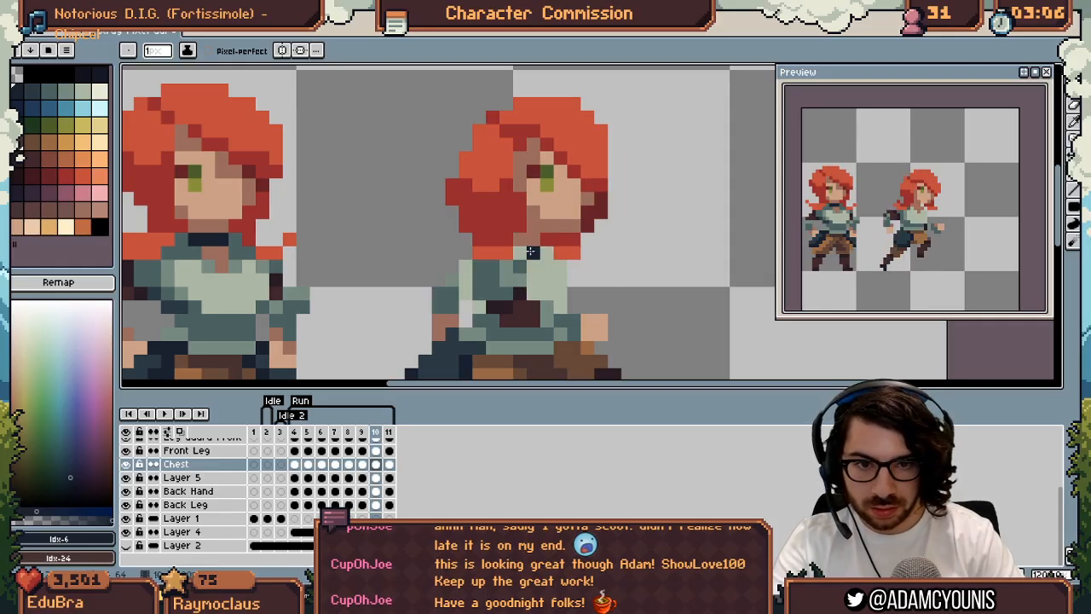
# Carry the navy collar through the remaining run frames of Chest, from frame 11 around to frame 6
pyautogui.press('Right')
pyautogui.press('Right')
pyautogui.press('Right')
pyautogui.press('Right')
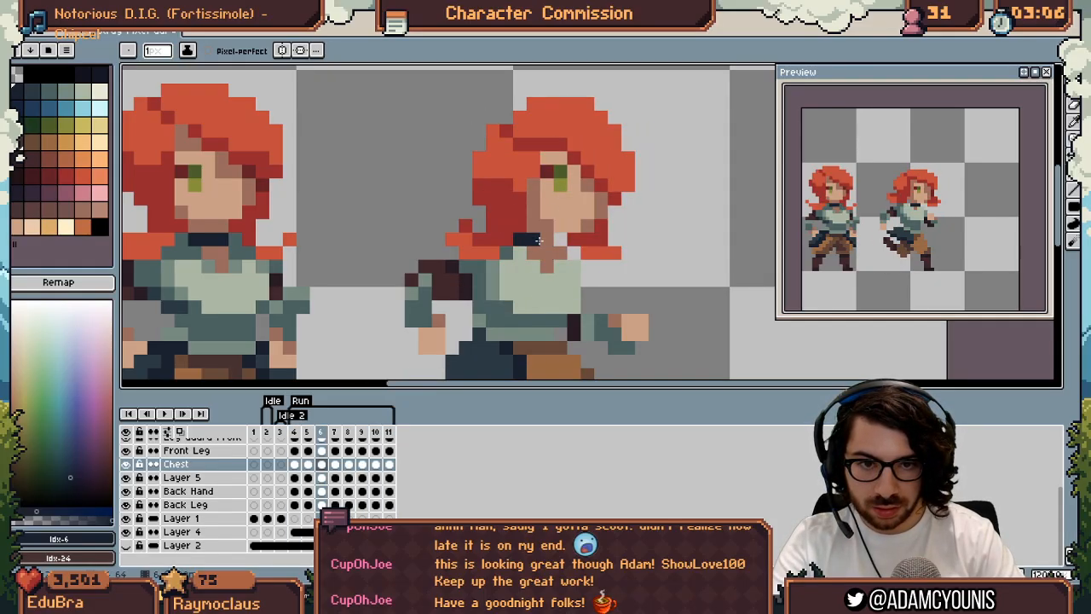
pyautogui.press('Right')
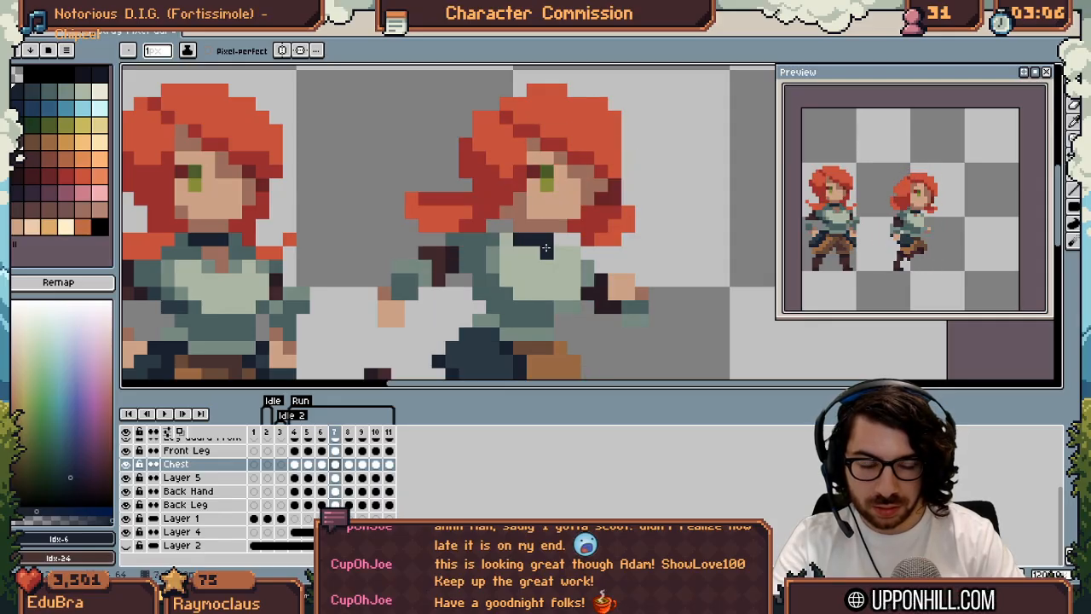
# Review the run animation zoomed out and show the Layer 2 background again
pyautogui.press('z')
pyautogui.scroll(-7, 531, 247)
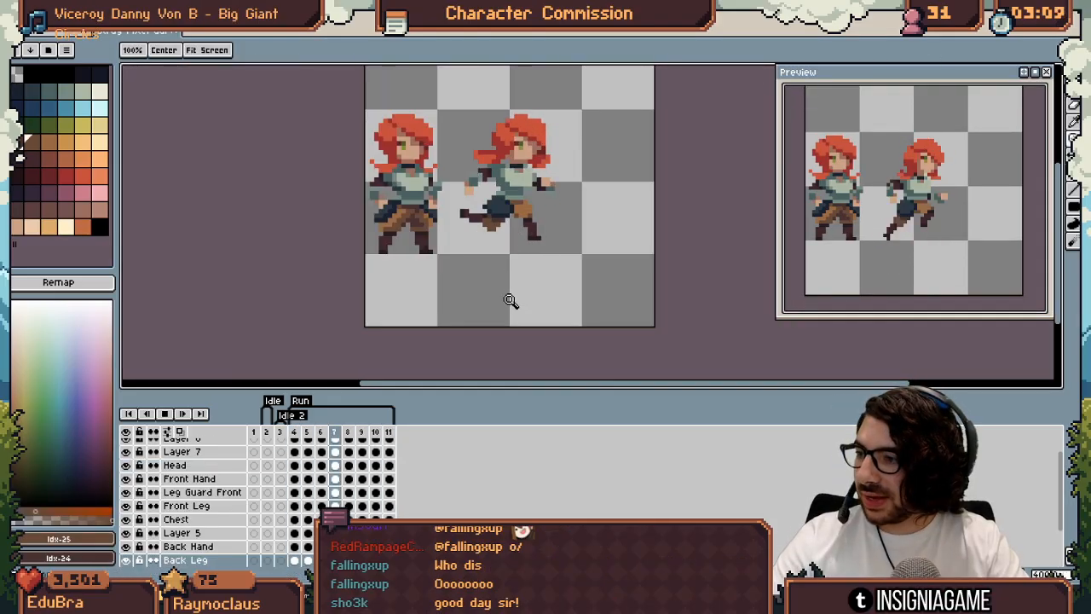
pyautogui.scroll(-2, 191, 503)
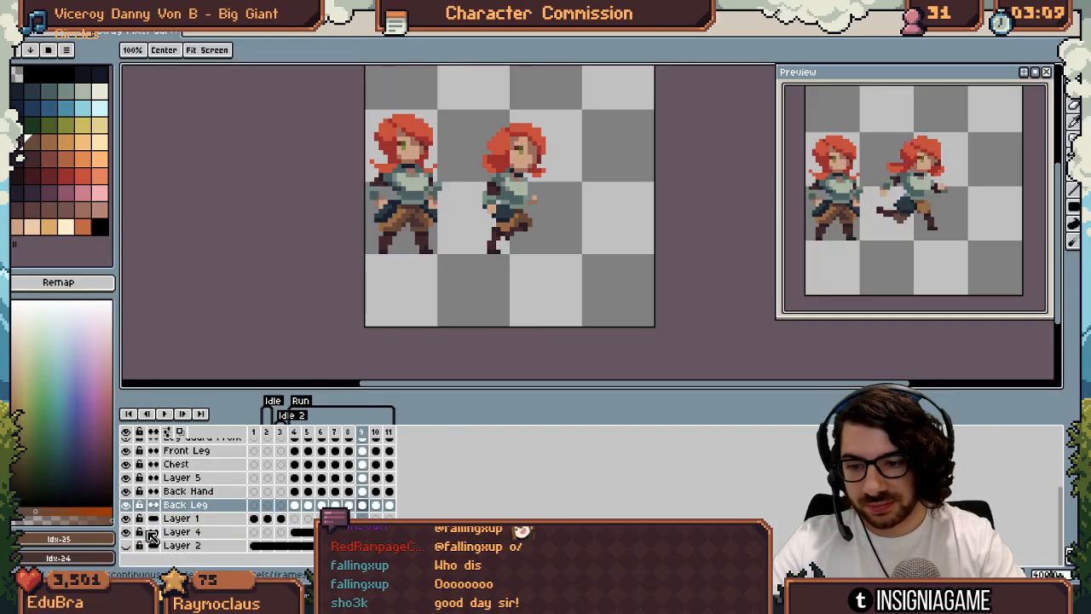
pyautogui.click(125, 544)
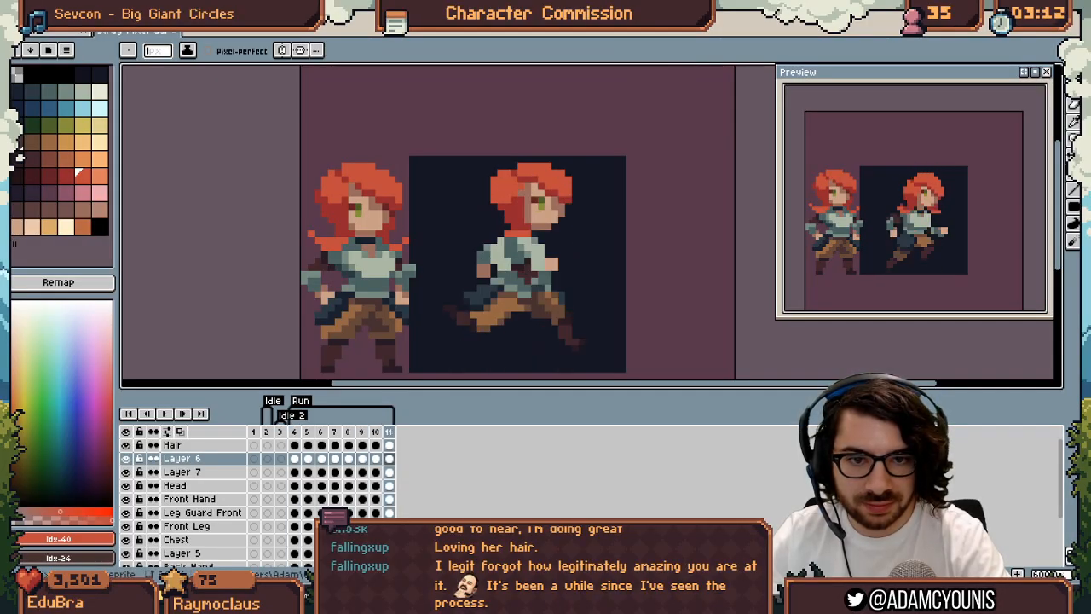
# Play the run animation zoomed out against the restored background to review the finished frames, and stop playback
pyautogui.press('Right')
pyautogui.press('Right')
pyautogui.scroll(-4, 456, 239)
pyautogui.press('Return')
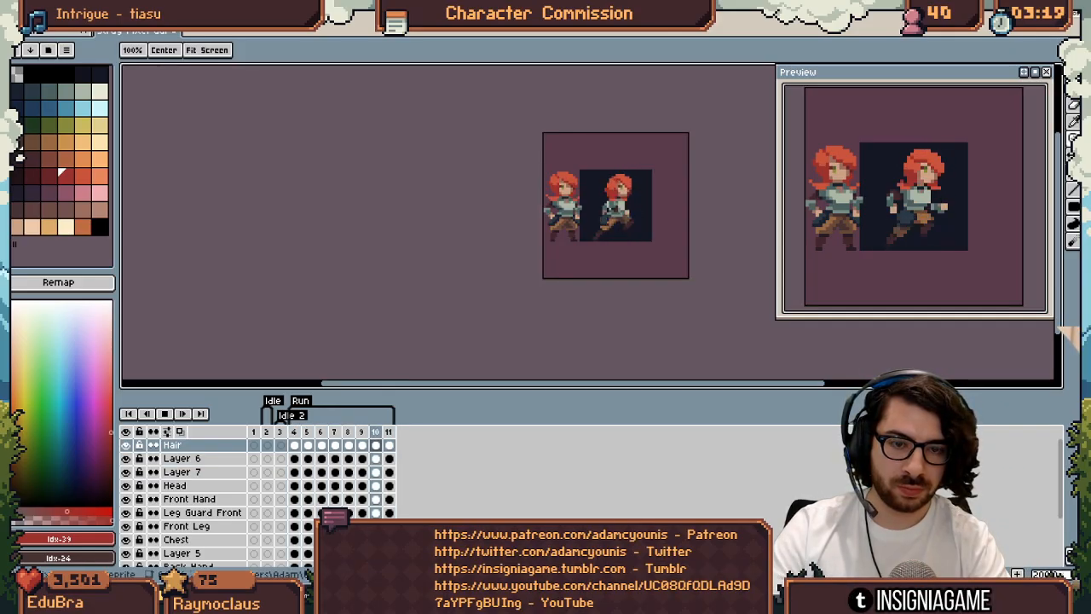
pyautogui.press('Return')
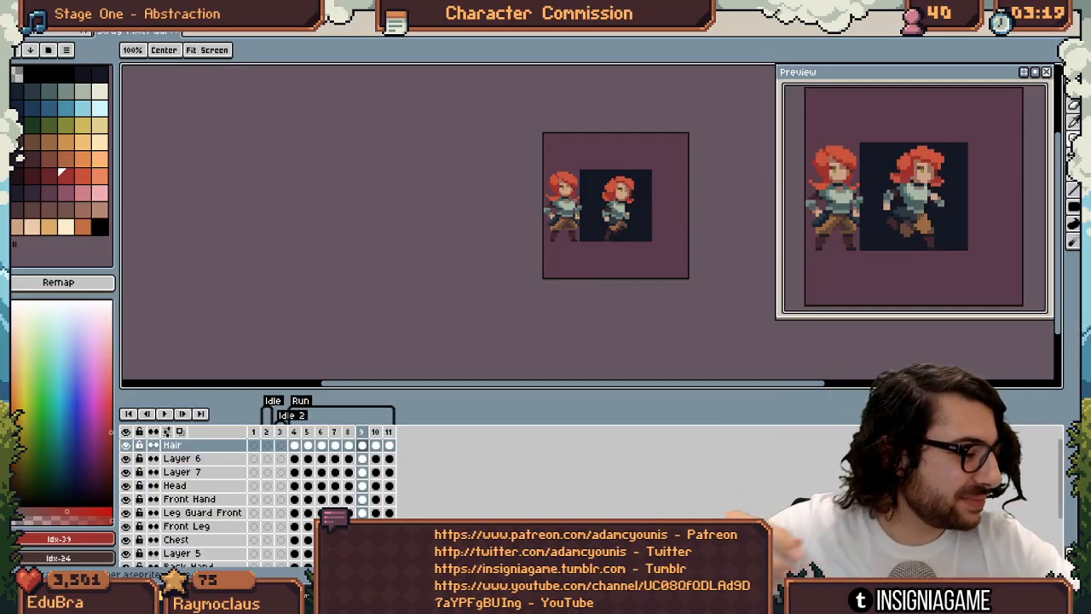
# Rename the new top layer above Hair to GUN
pyautogui.press('Right')
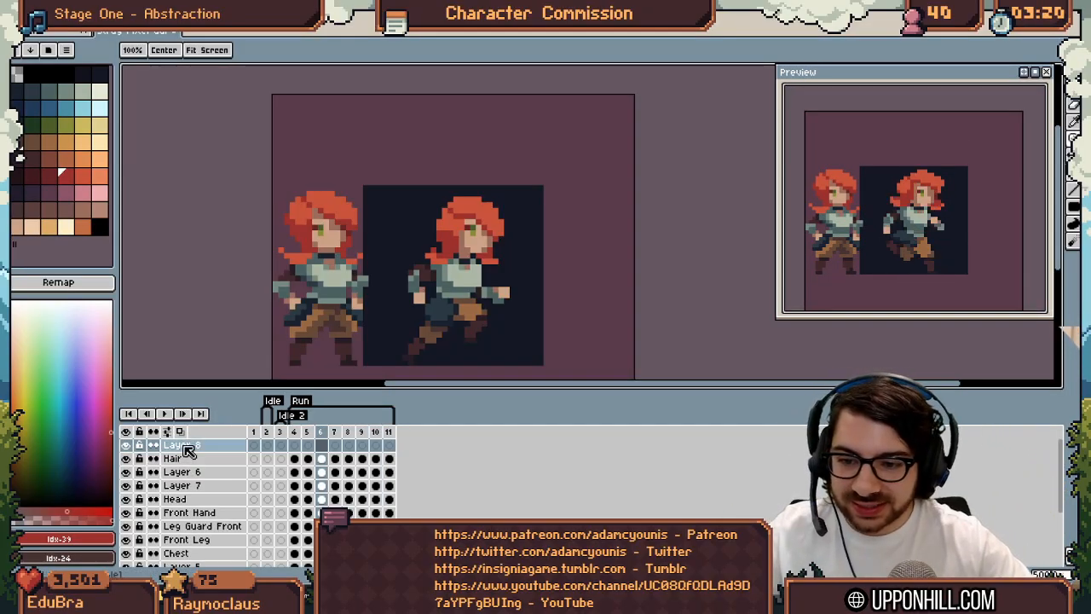
pyautogui.doubleClick(182, 445)
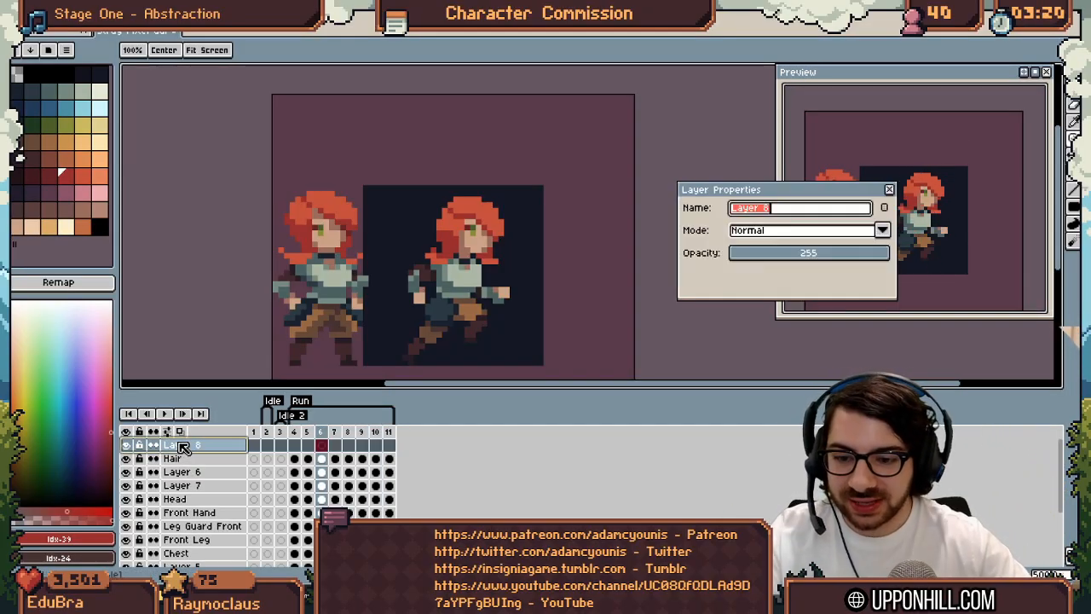
pyautogui.write('GUN')
pyautogui.press('Return')
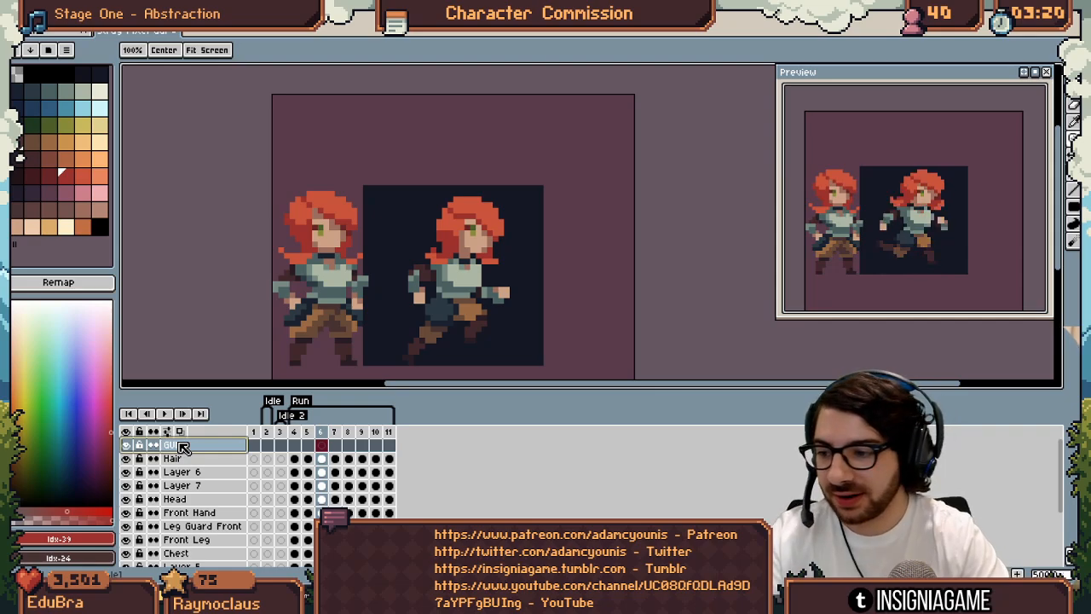
# Sketch a small off-white gun angled upward in the front hand on frame 6 of GUN
pyautogui.click(100, 90)
pyautogui.press('b')
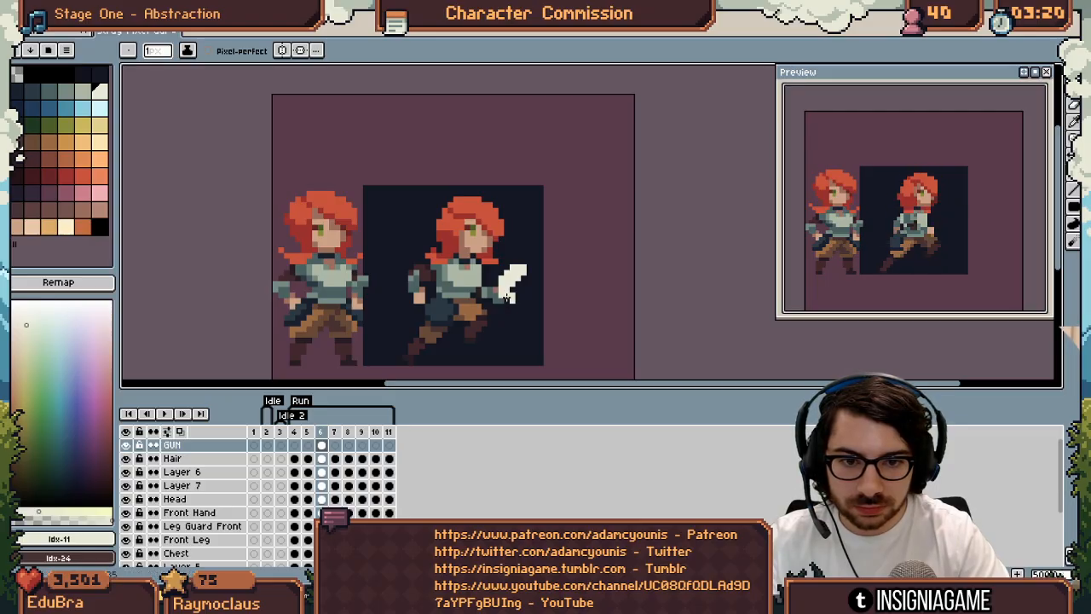
pyautogui.click(507, 298)
pyautogui.press('e')
pyautogui.moveTo(505, 291); pyautogui.dragTo(504, 290)
pyautogui.press('b')
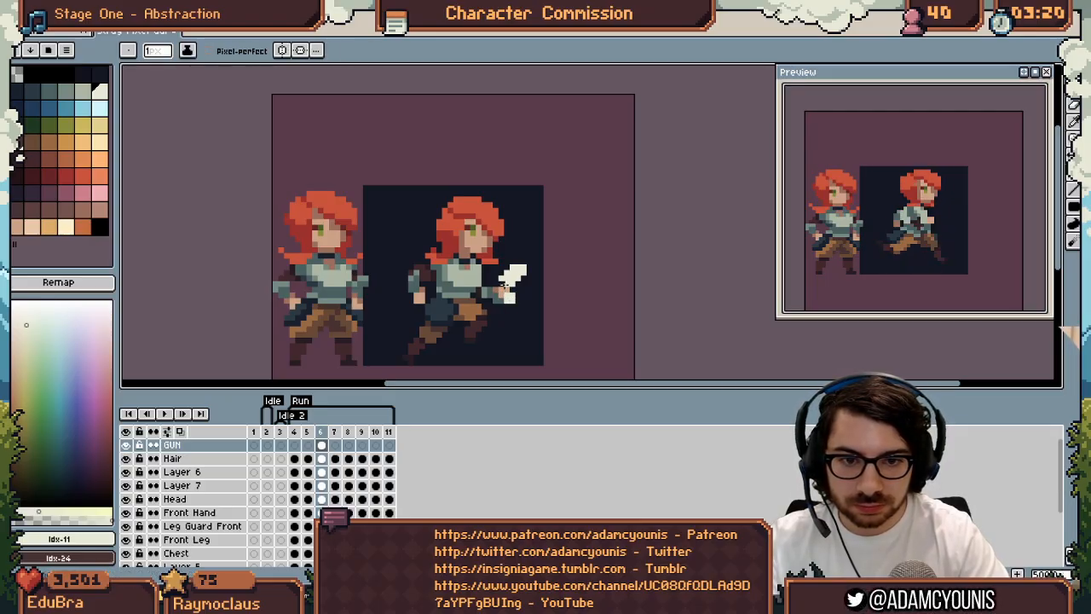
pyautogui.press('e')
pyautogui.press('b')
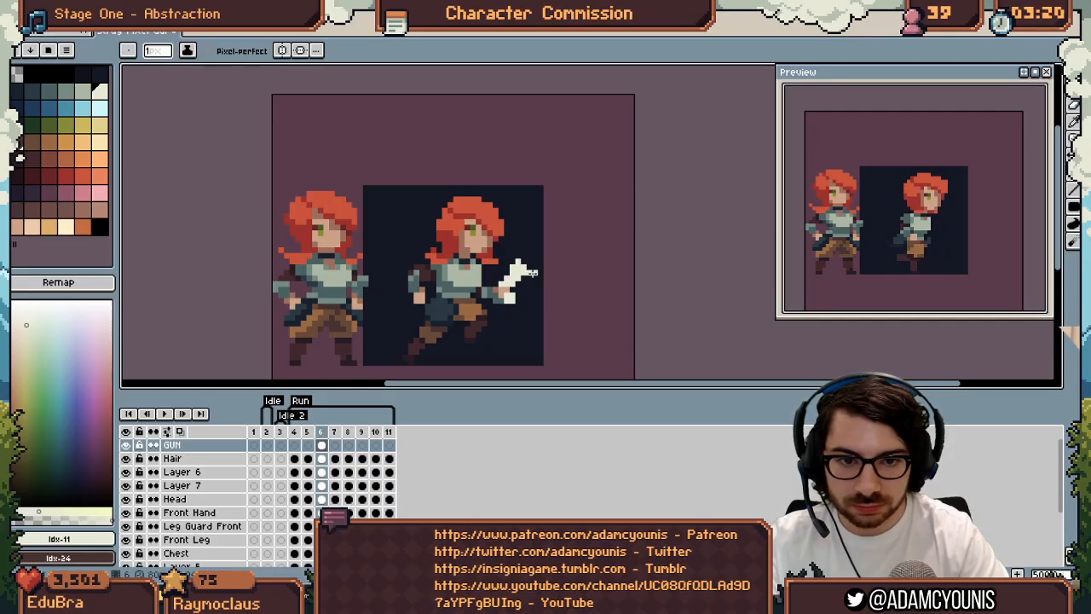
# Block in the off-white gun upright at the raised hand on frame 7, comparing it with the neighbouring frames
pyautogui.press('Right')
pyautogui.press('Left')
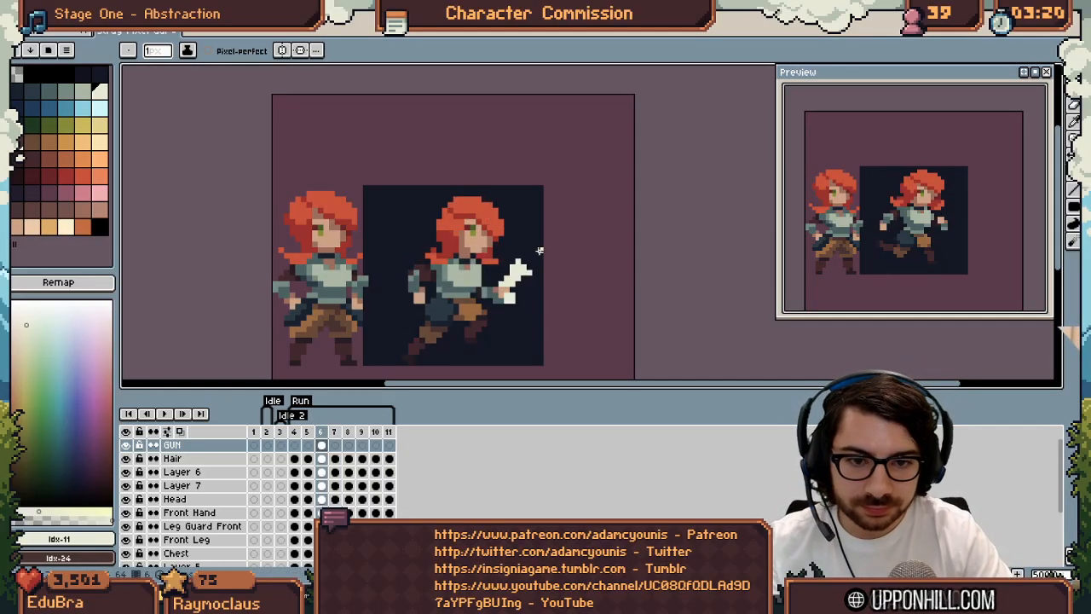
pyautogui.press('Right')
pyautogui.press('Left')
pyautogui.press('Left')
pyautogui.press('Left')
pyautogui.press('Right')
pyautogui.press('Right')
pyautogui.press('Right')
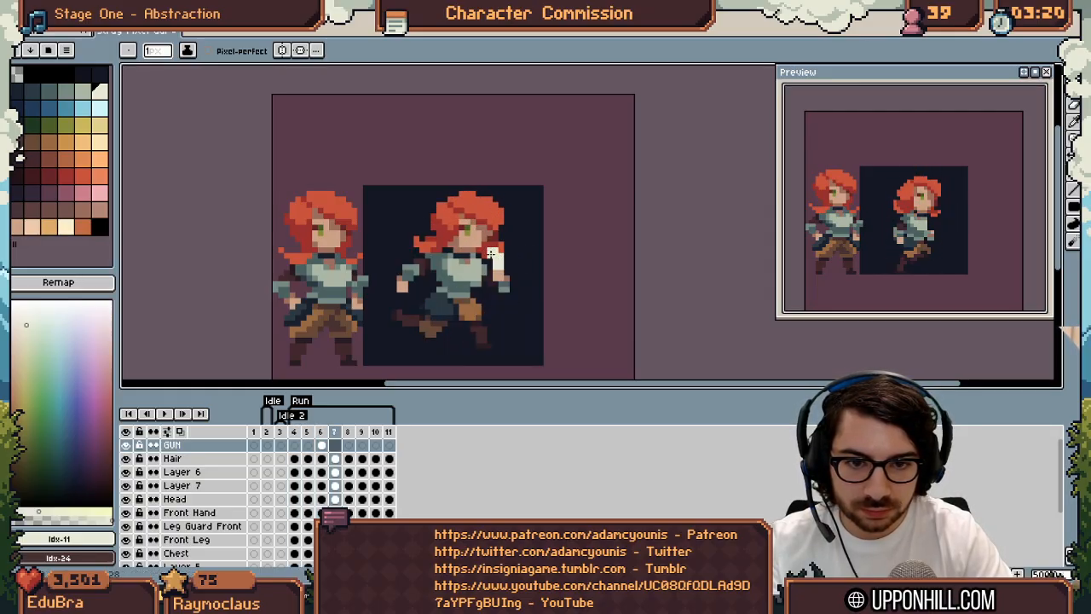
# Block in the off-white gun at the front hand on frames 8 and 9 of GUN
pyautogui.press('Right')
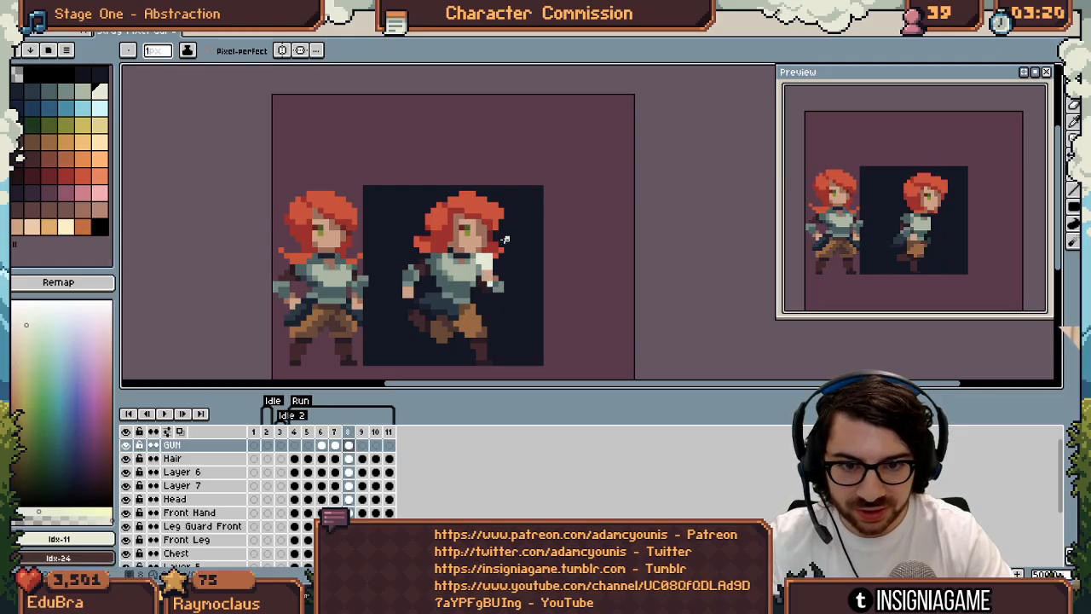
pyautogui.press('.')
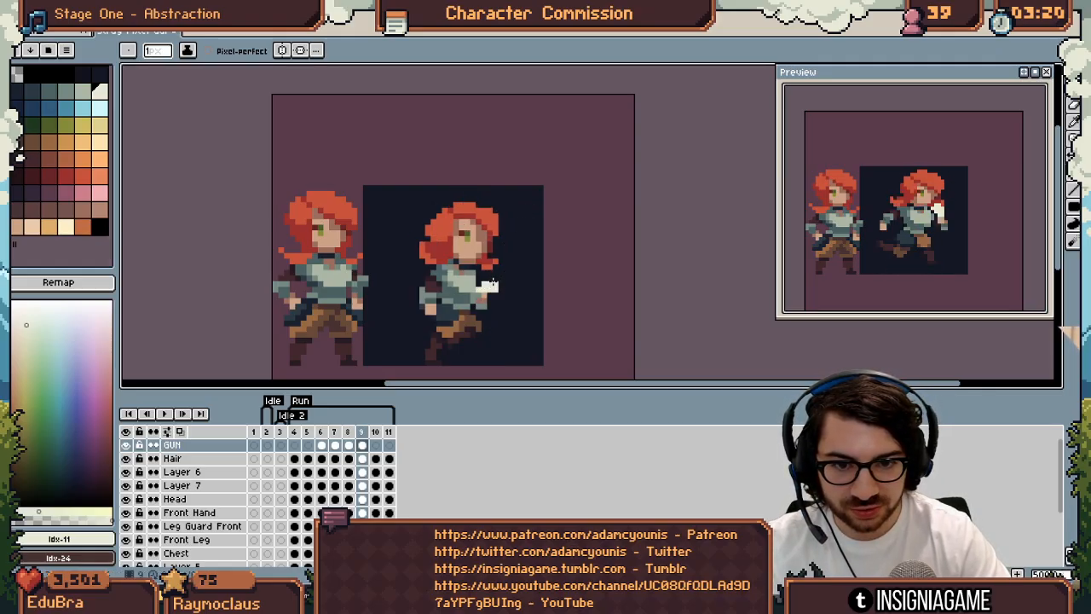
pyautogui.press('.')
pyautogui.press('.')
pyautogui.press('.')
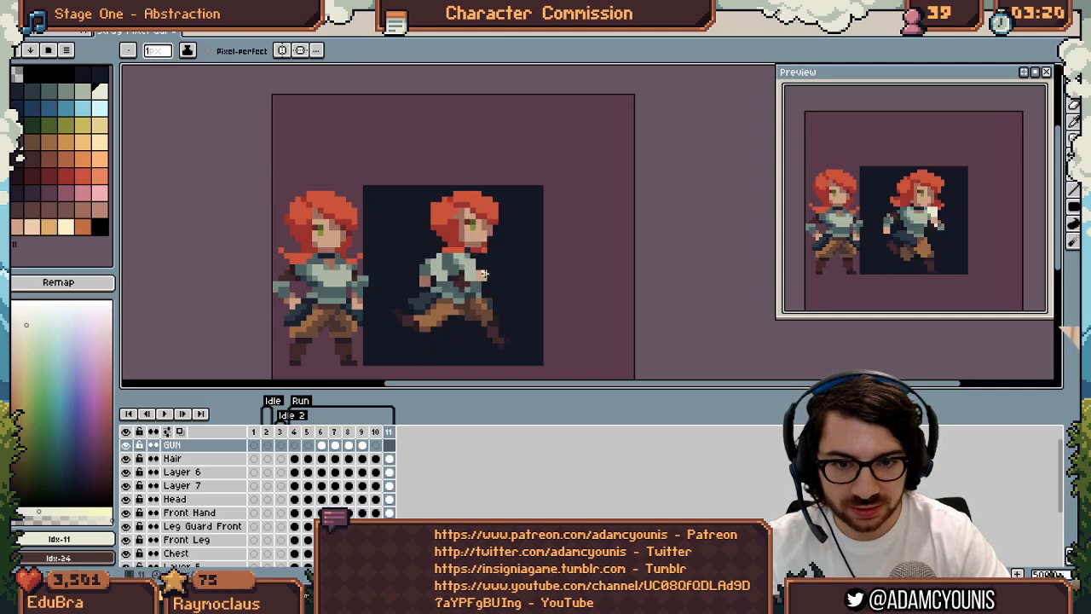
# Add the visible off-white bit of the gun behind the torso on frame 11, comparing it with the adjacent frames
pyautogui.press(',')
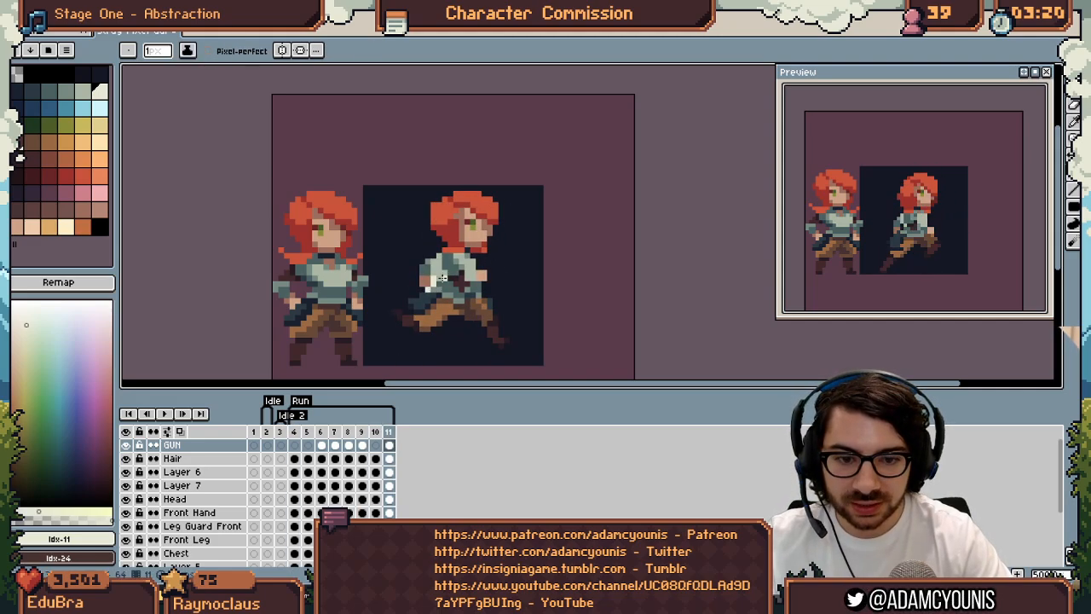
pyautogui.press('.')
pyautogui.press('.')
pyautogui.press(',')
pyautogui.press(',')
pyautogui.press('.')
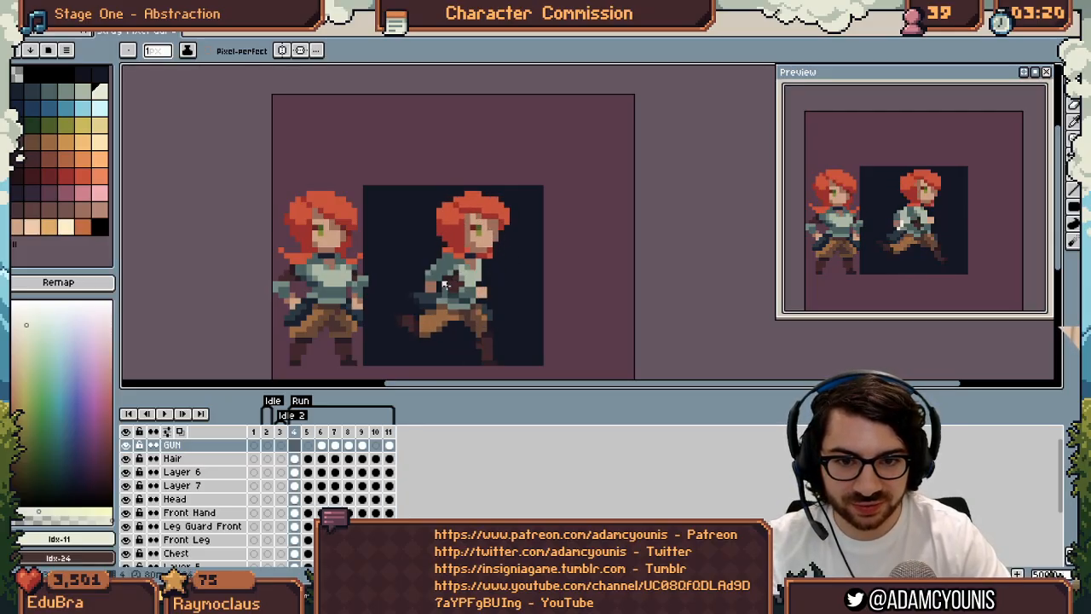
# Add the small visible part of the gun by the torso on frame 4 of GUN
pyautogui.press('.')
pyautogui.press('.')
pyautogui.press('.')
pyautogui.press(',')
pyautogui.press(',')
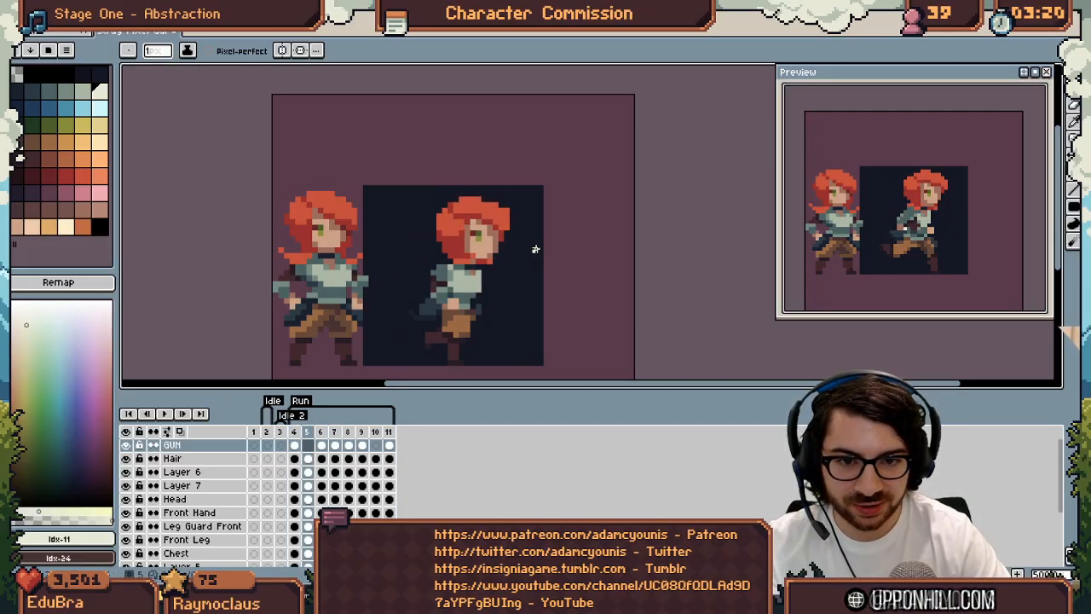
# Paint the off-white gun pointing forward at waist height on frame 5 of GUN
pyautogui.press('.')
pyautogui.press(',')
pyautogui.press(',')
pyautogui.press('.')
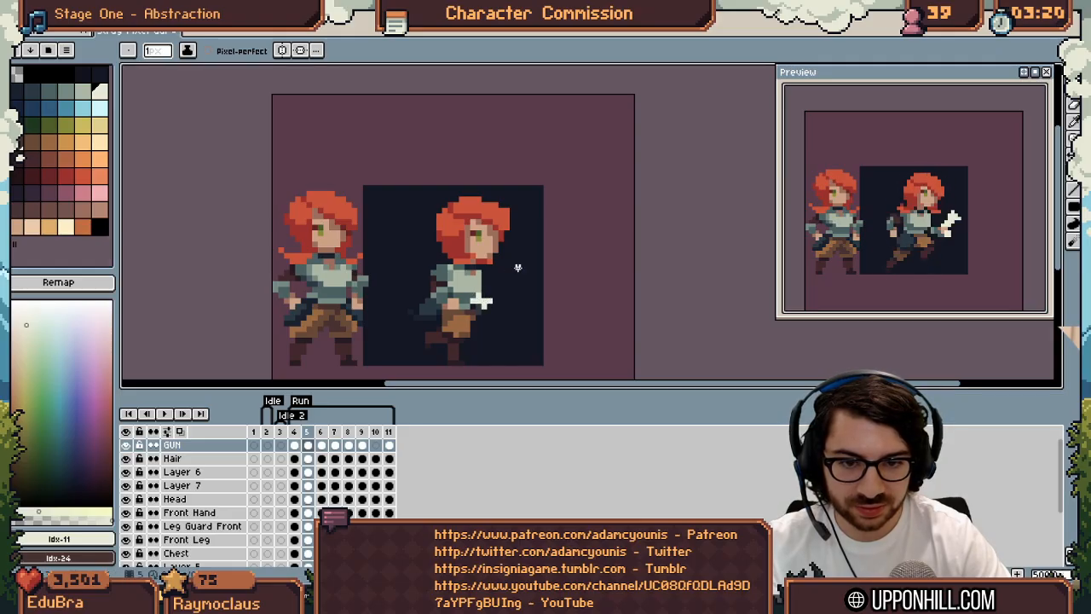
# Step through the run frames and play the animation to review the gun's motion
pyautogui.press('z')
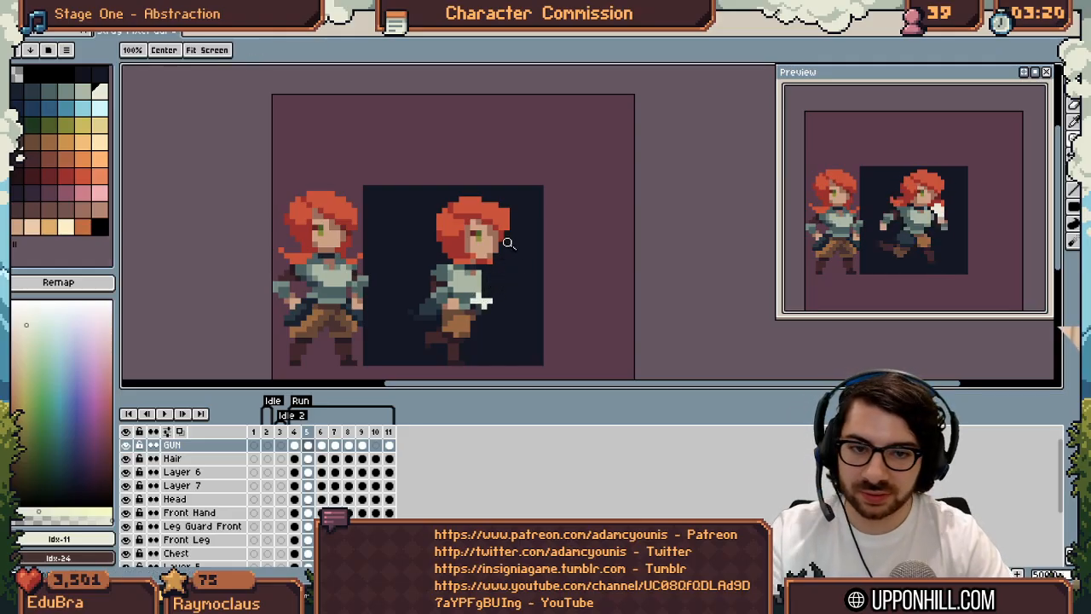
pyautogui.press('.')
pyautogui.press('.')
pyautogui.press(',')
pyautogui.press('.')
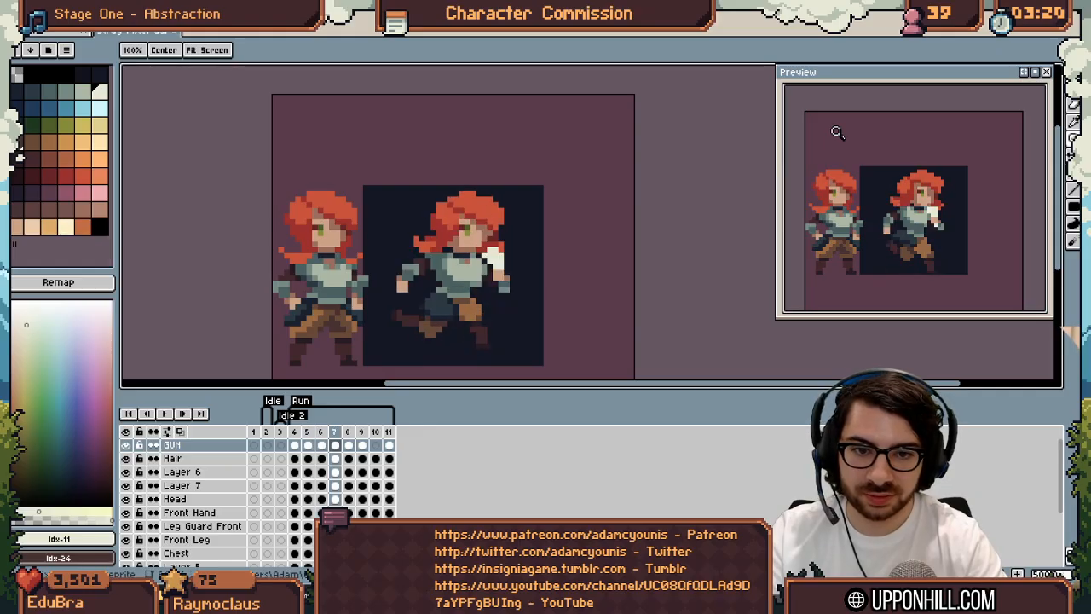
pyautogui.press('Return')
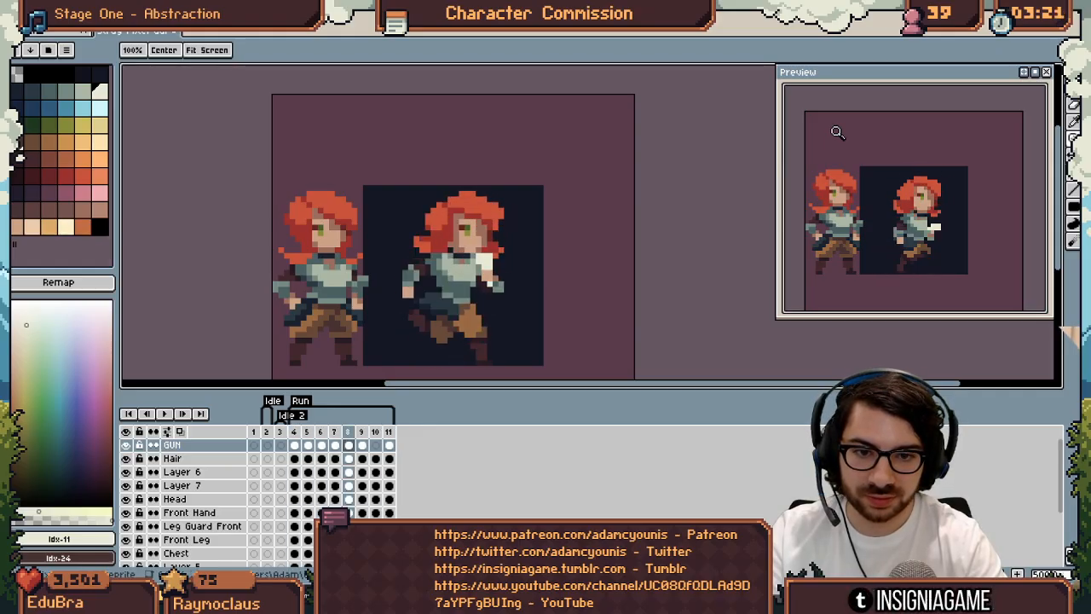
# Reshape the gun on frame 6 into a thicker horizontal pistol with a short grip under the hand
pyautogui.press('b')
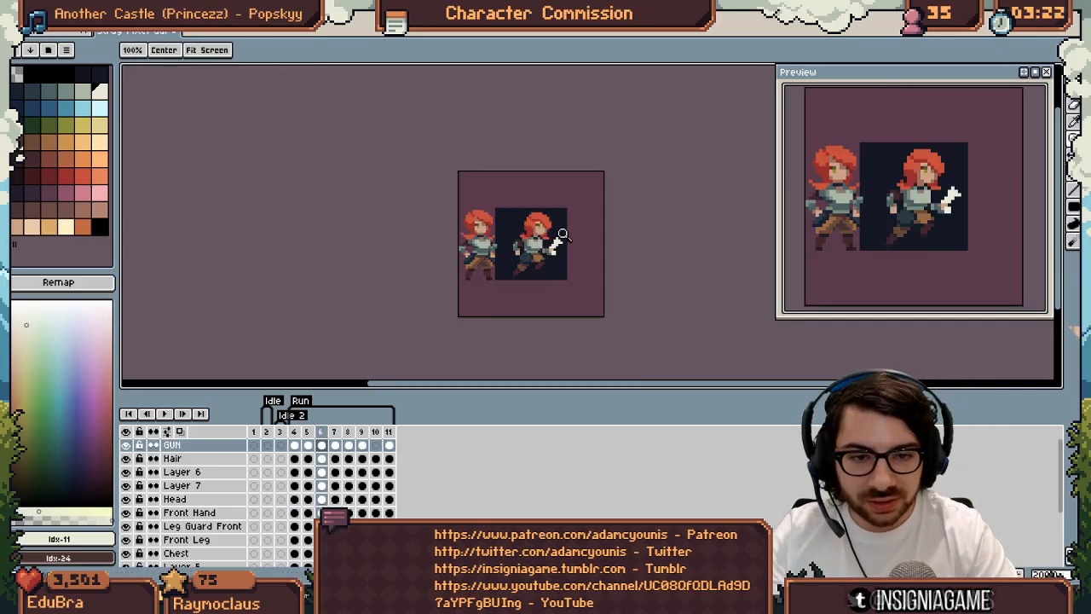
pyautogui.scroll(5, 542, 247)
pyautogui.press('b')
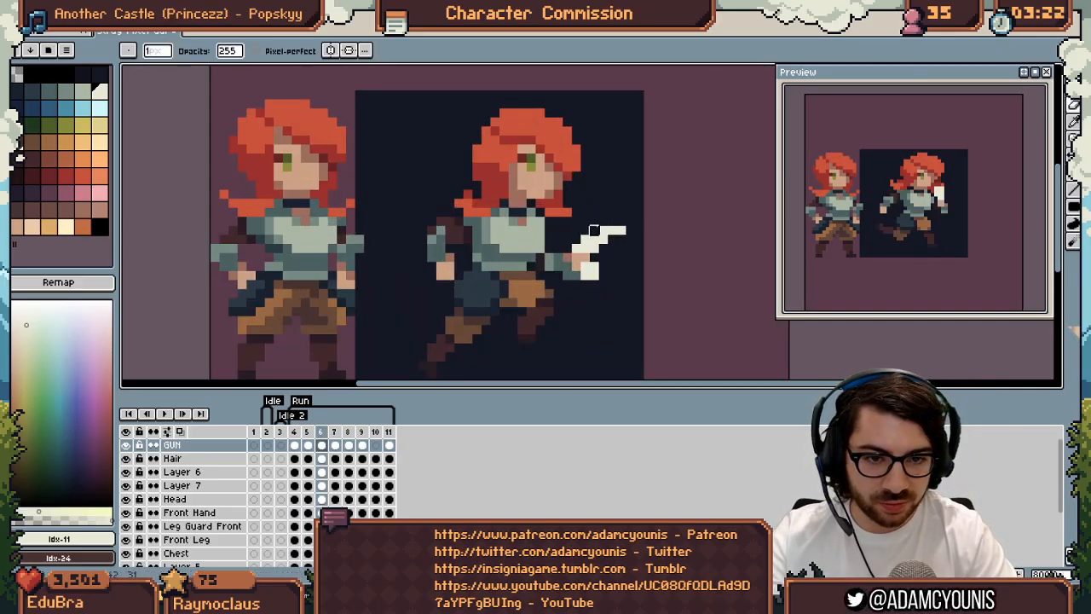
pyautogui.press('e')
pyautogui.press('e')
pyautogui.press('b')
pyautogui.click(577, 239)
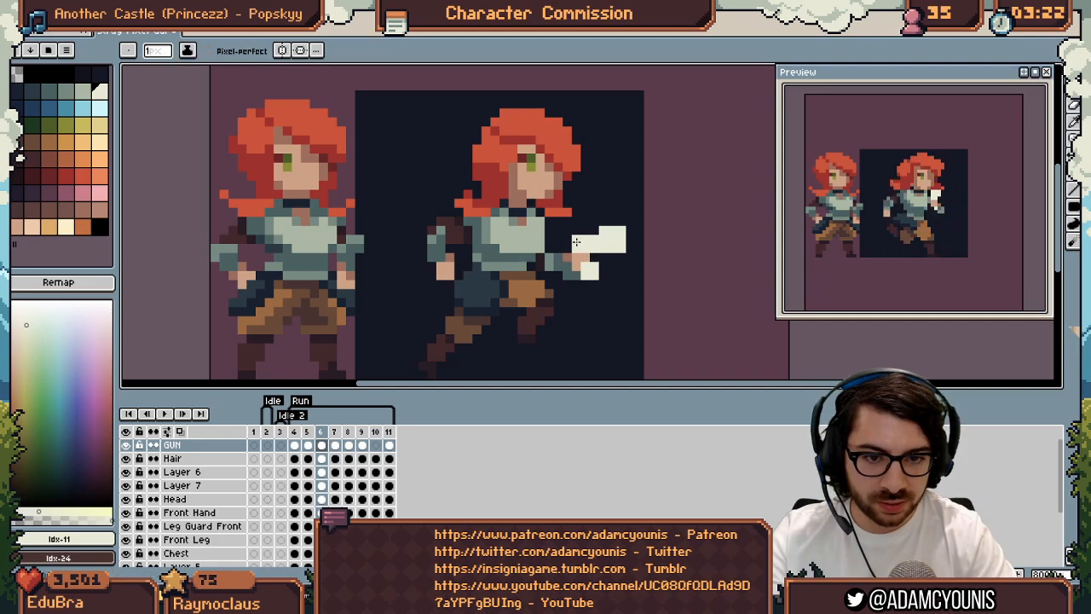
pyautogui.press('e')
pyautogui.moveTo(594, 266); pyautogui.dragTo(594, 282)
pyautogui.press('b')
pyautogui.click(579, 269)
# Thicken the gun's silhouette at the raised hand on frames 7 and 8 to match frame 6
pyautogui.press('z')
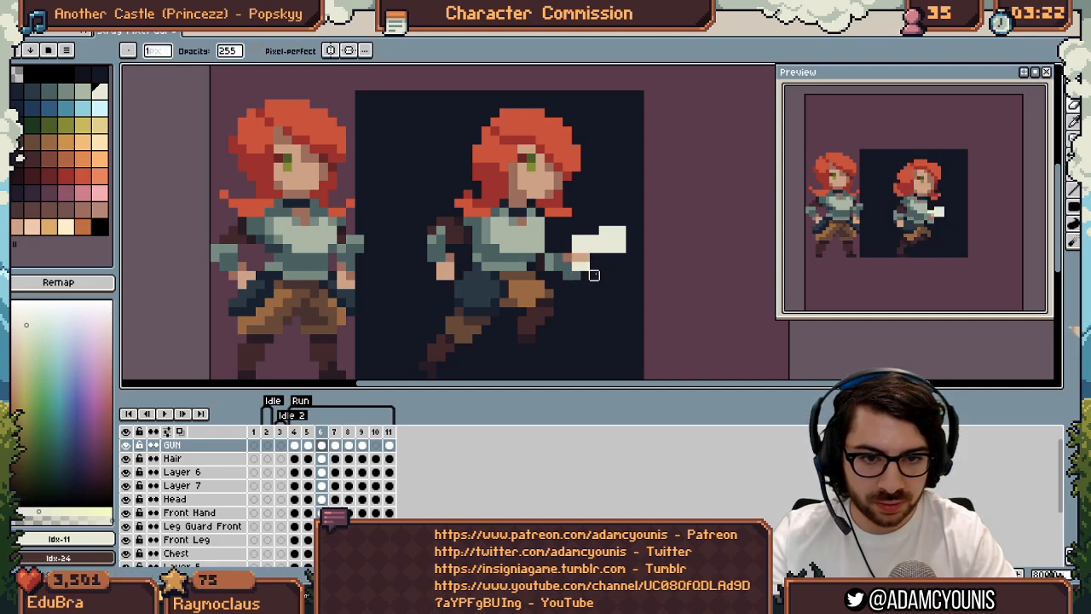
pyautogui.scroll(-3, 568, 166)
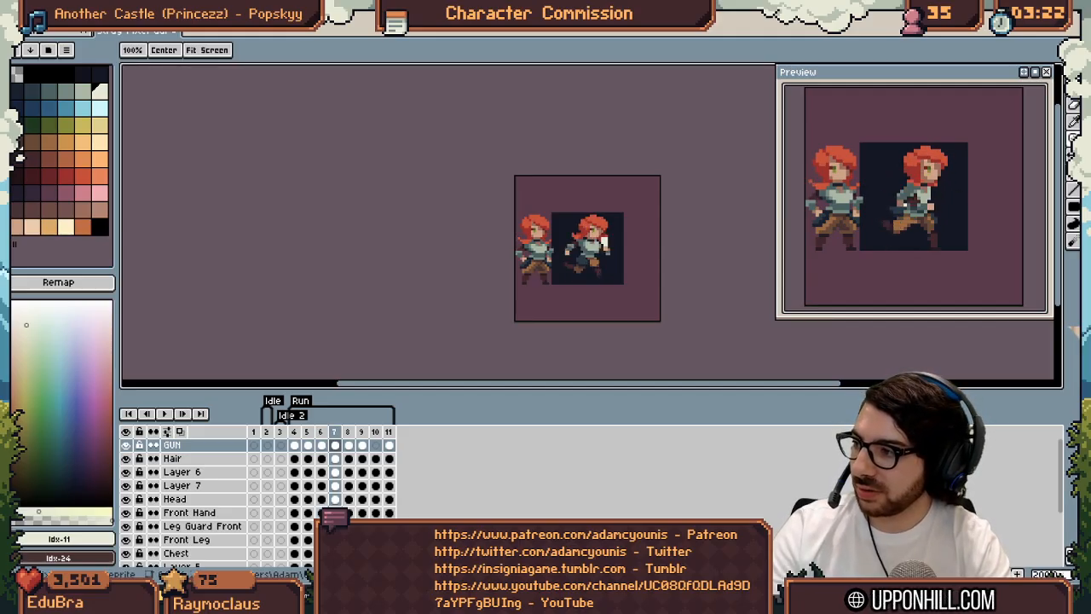
pyautogui.scroll(3, 648, 231)
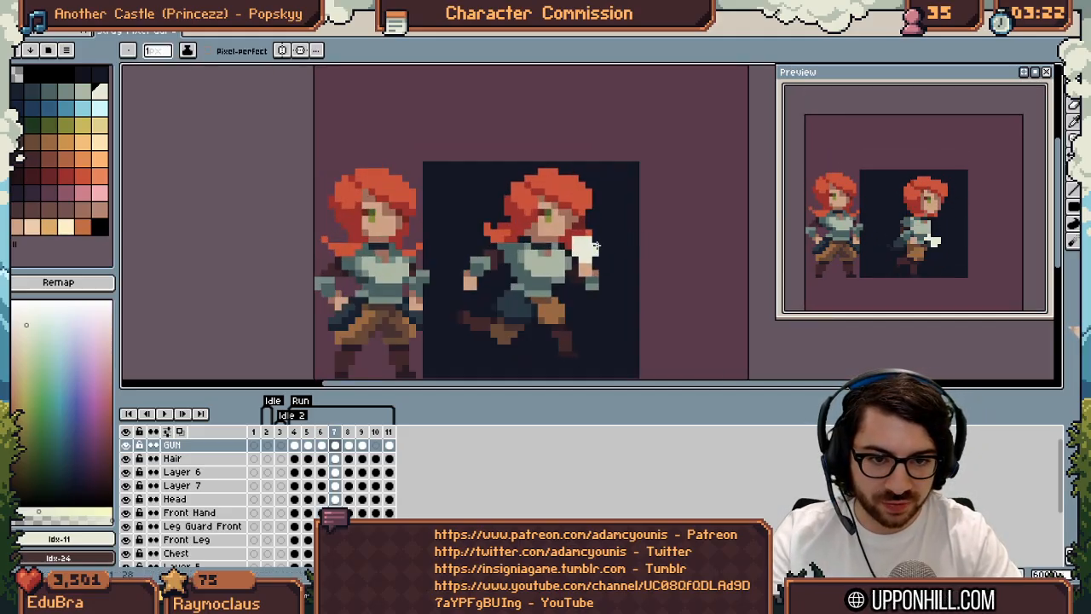
pyautogui.scroll(-3, 595, 242)
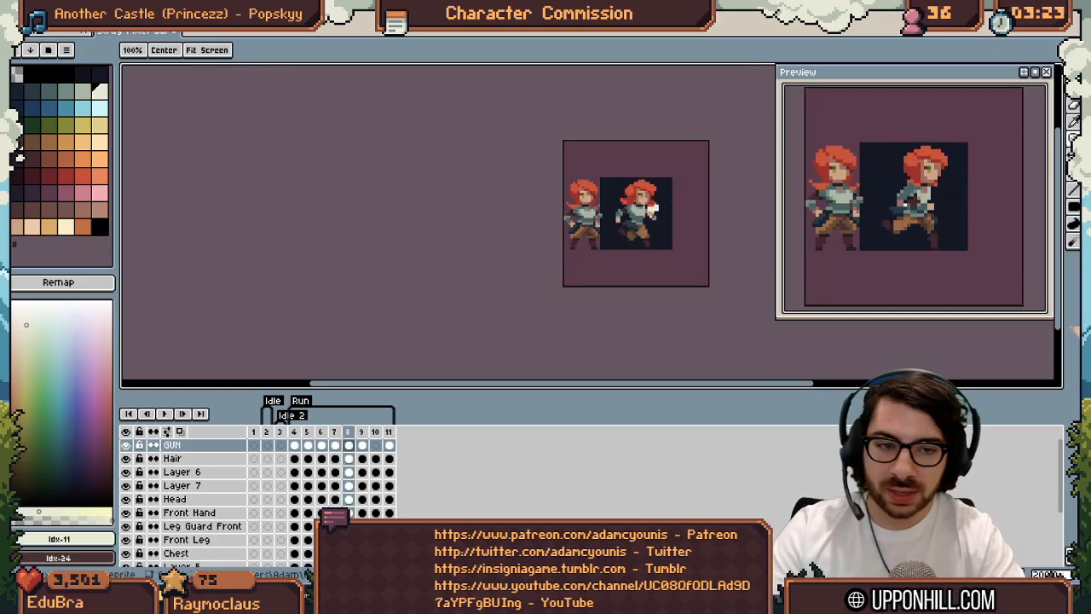
pyautogui.scroll(3, 653, 207)
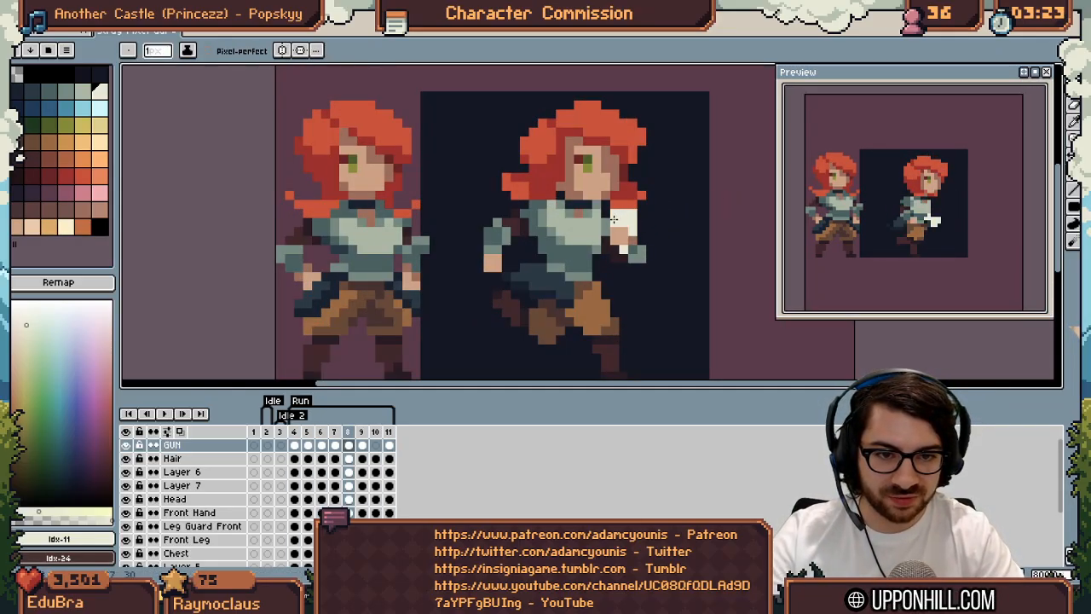
pyautogui.scroll(-3, 622, 229)
# Enlarge the gun on frame 5 into a blocky barrel and trim its lower edge
pyautogui.scroll(2, 635, 236)
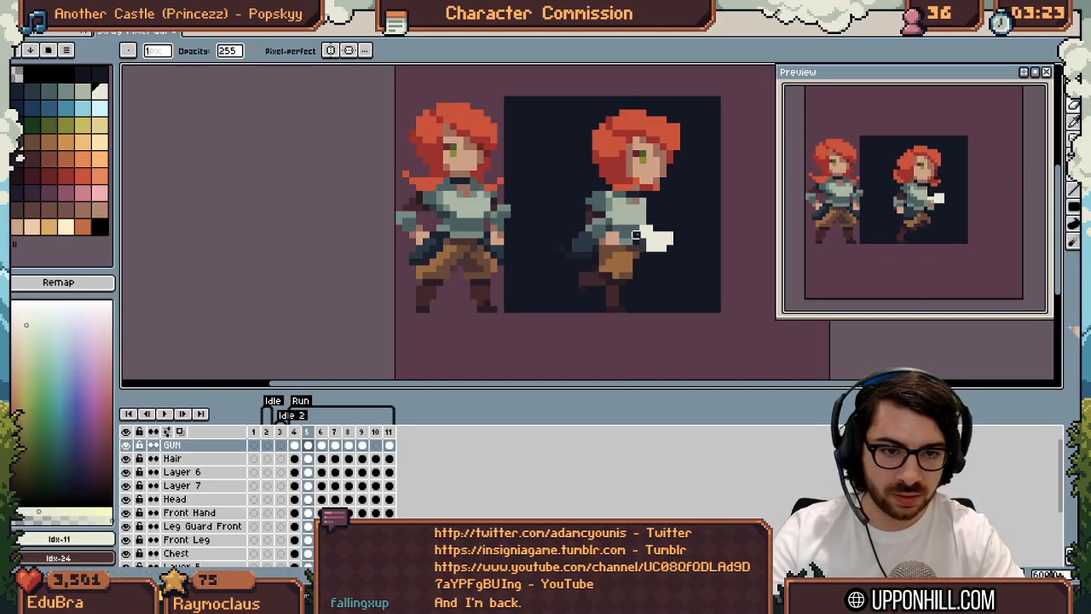
pyautogui.rightClick(650, 248)
pyautogui.rightClick(657, 248)
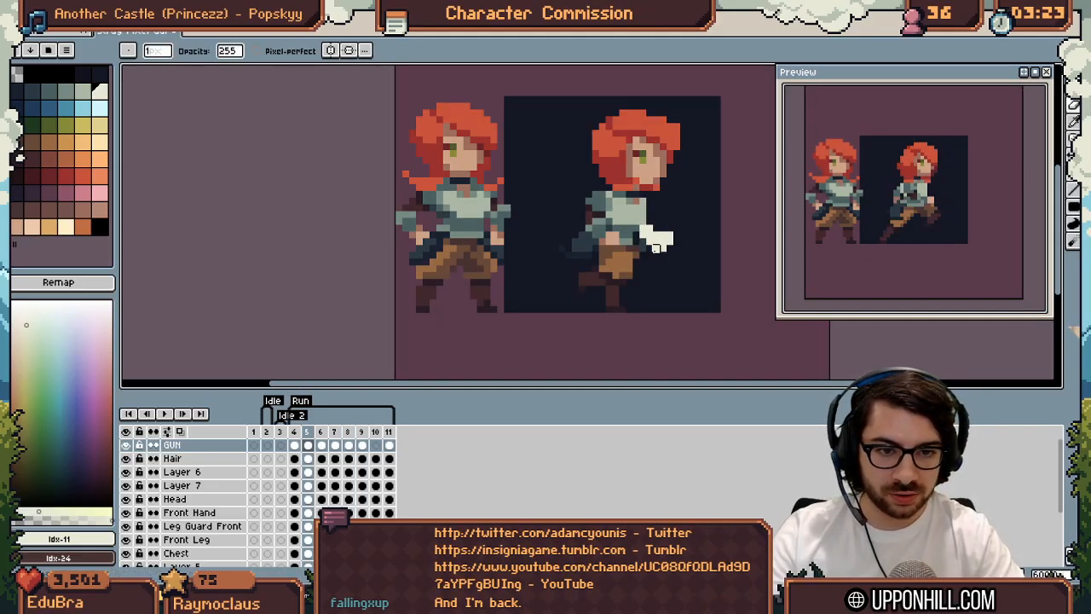
pyautogui.click(658, 229)
pyautogui.press('z')
pyautogui.click(670, 247)
# Play the run animation zoomed out to check the enlarged gun
pyautogui.scroll(-4, 673, 238)
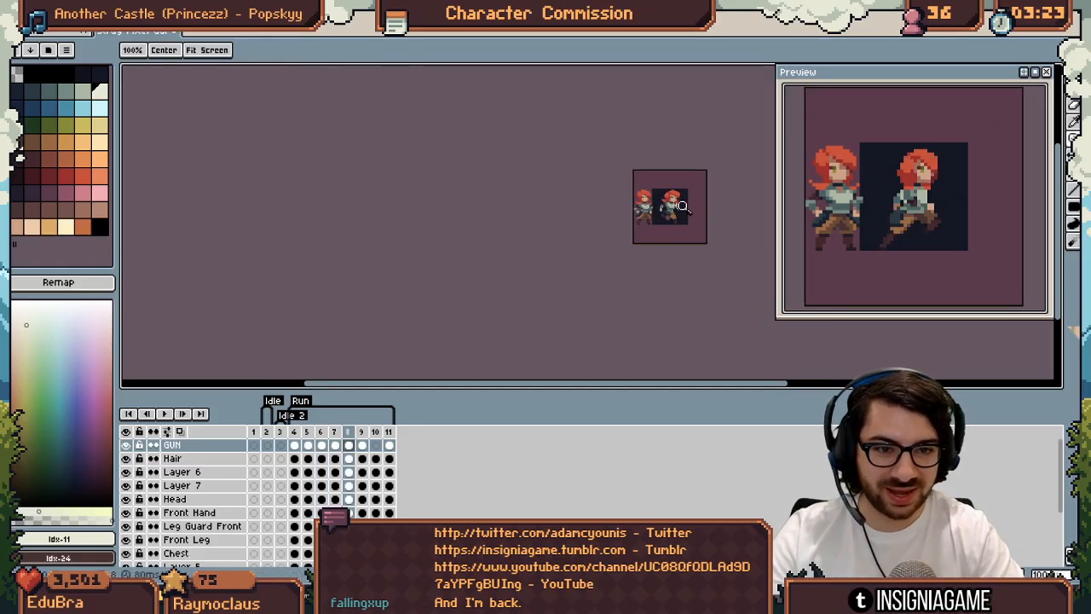
pyautogui.scroll(4, 687, 205)
pyautogui.press('b')
pyautogui.scroll(-4, 587, 194)
pyautogui.press('Return')
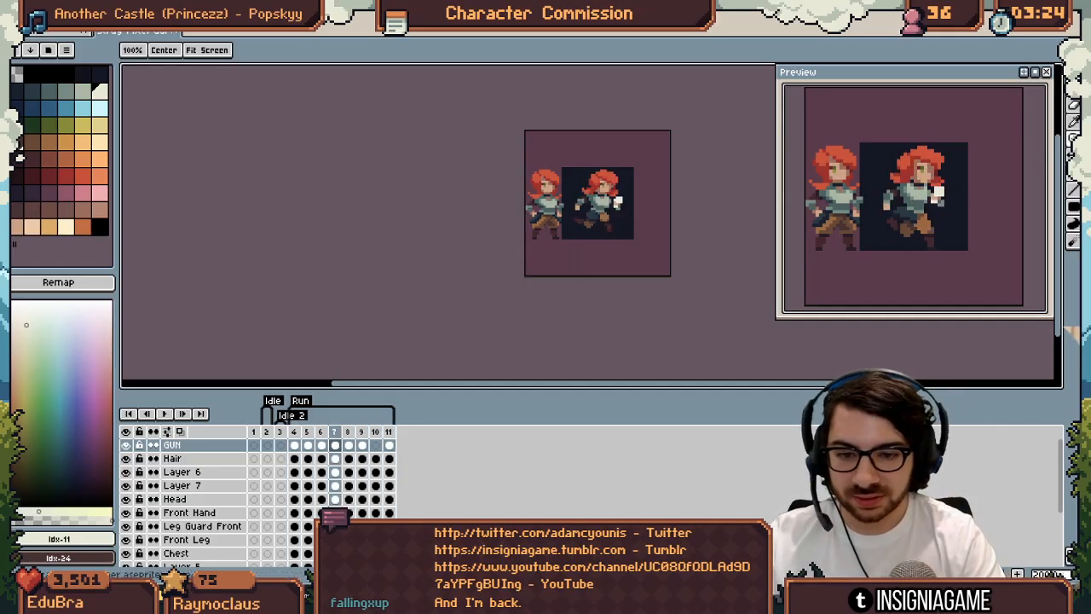
# Add a layer named GUN other hand, hide GUN, and block in the off-white gun in the other hand
pyautogui.hotkey('shift', 'n')
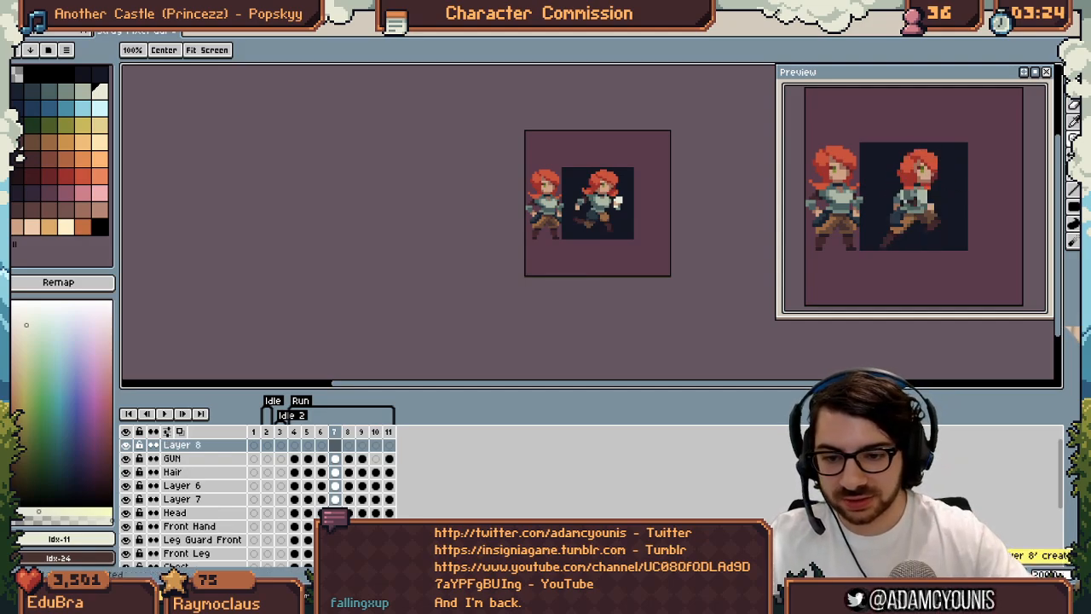
pyautogui.click(126, 459)
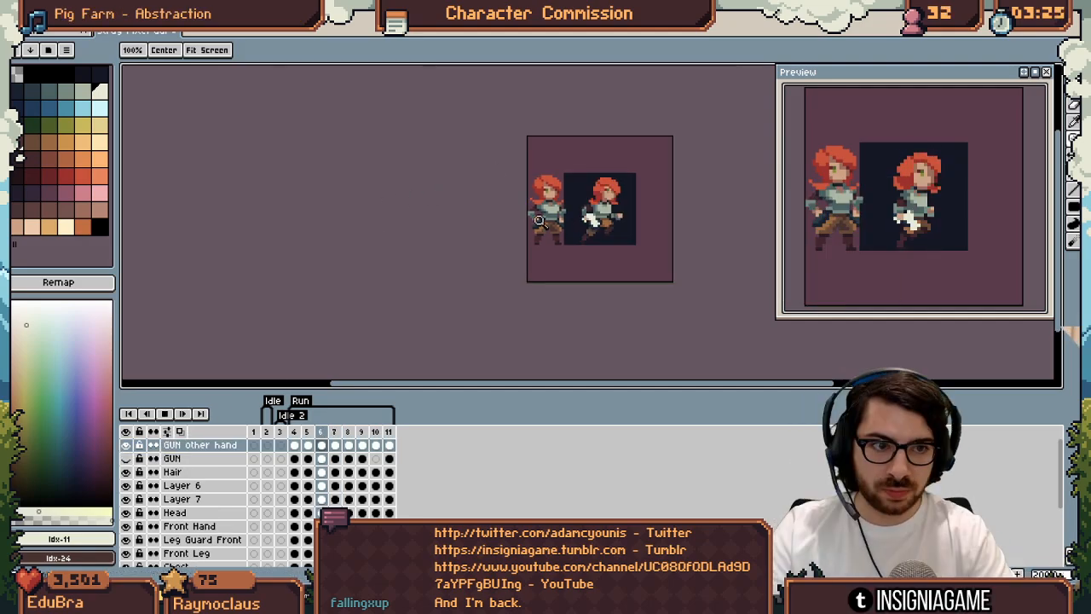
# Watch the run animation with the gun in the other hand at a slightly larger zoom
pyautogui.moveTo(667, 165); pyautogui.dragTo(574, 192)
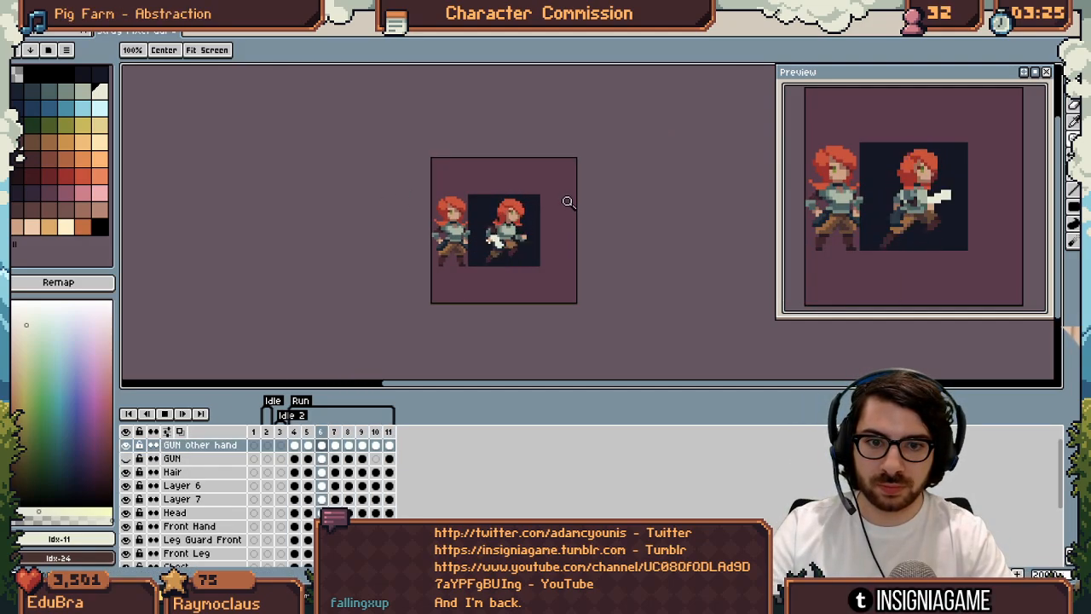
pyautogui.scroll(1, 571, 209)
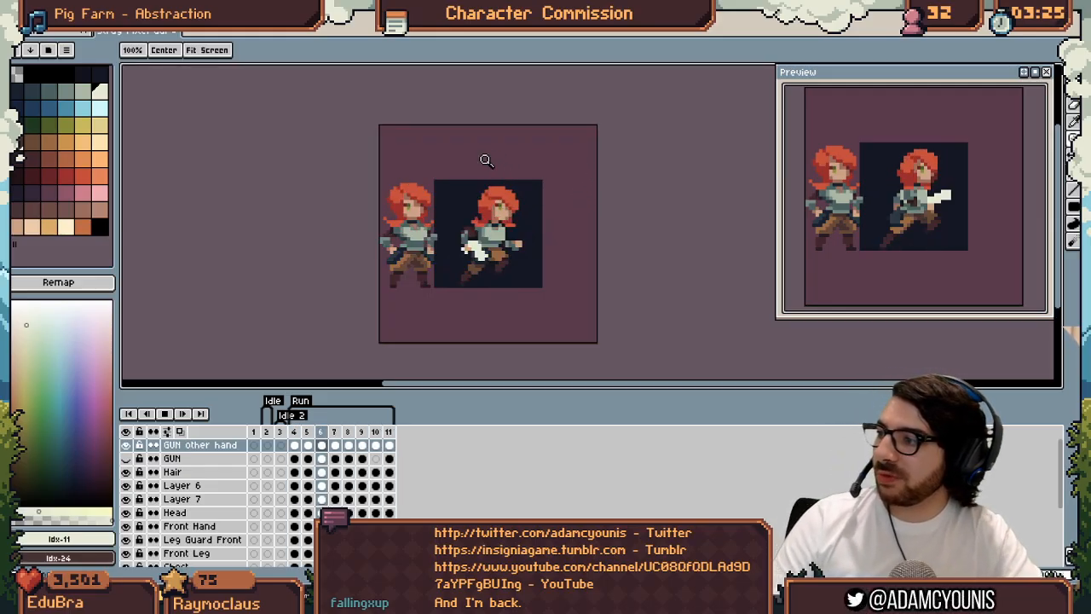